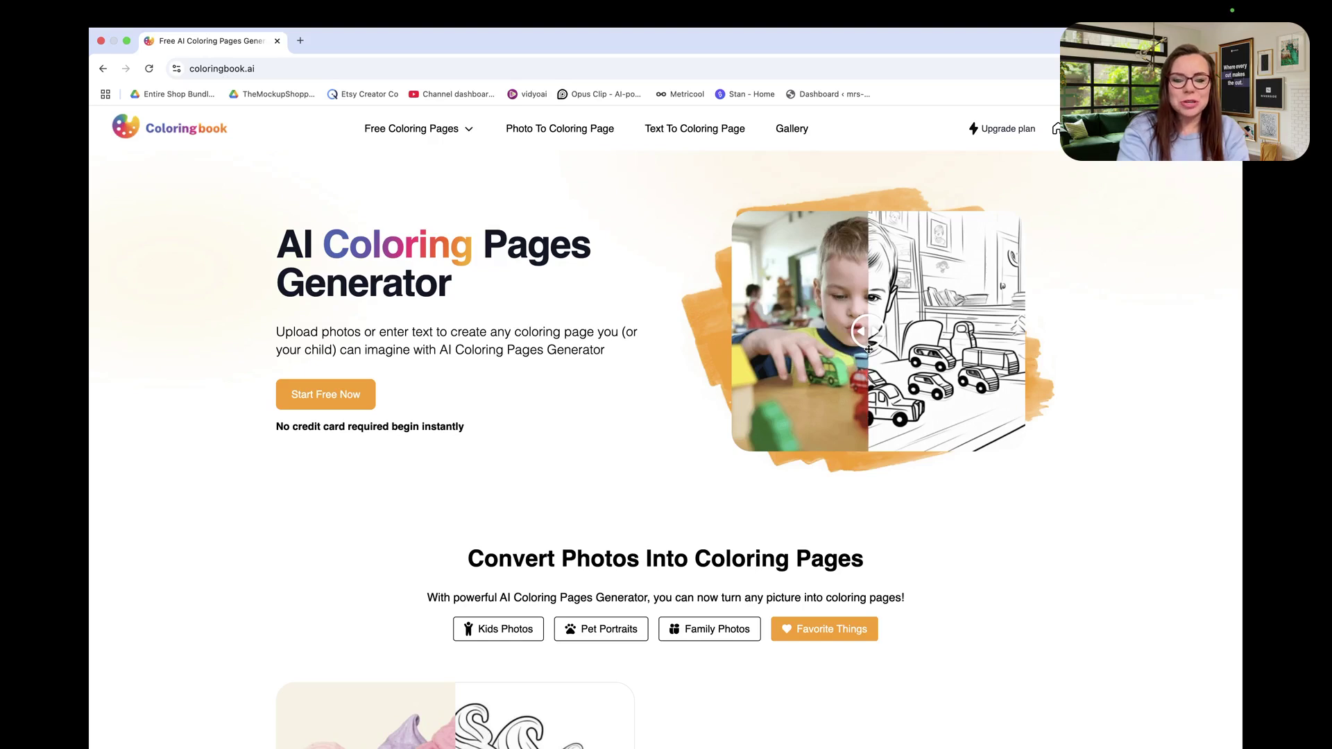
# Step: Look through the coloring page generator's homepage, including its photo and text conversion examples, free printables and frequently asked questions
pyautogui.scroll(-5, 701, 464)
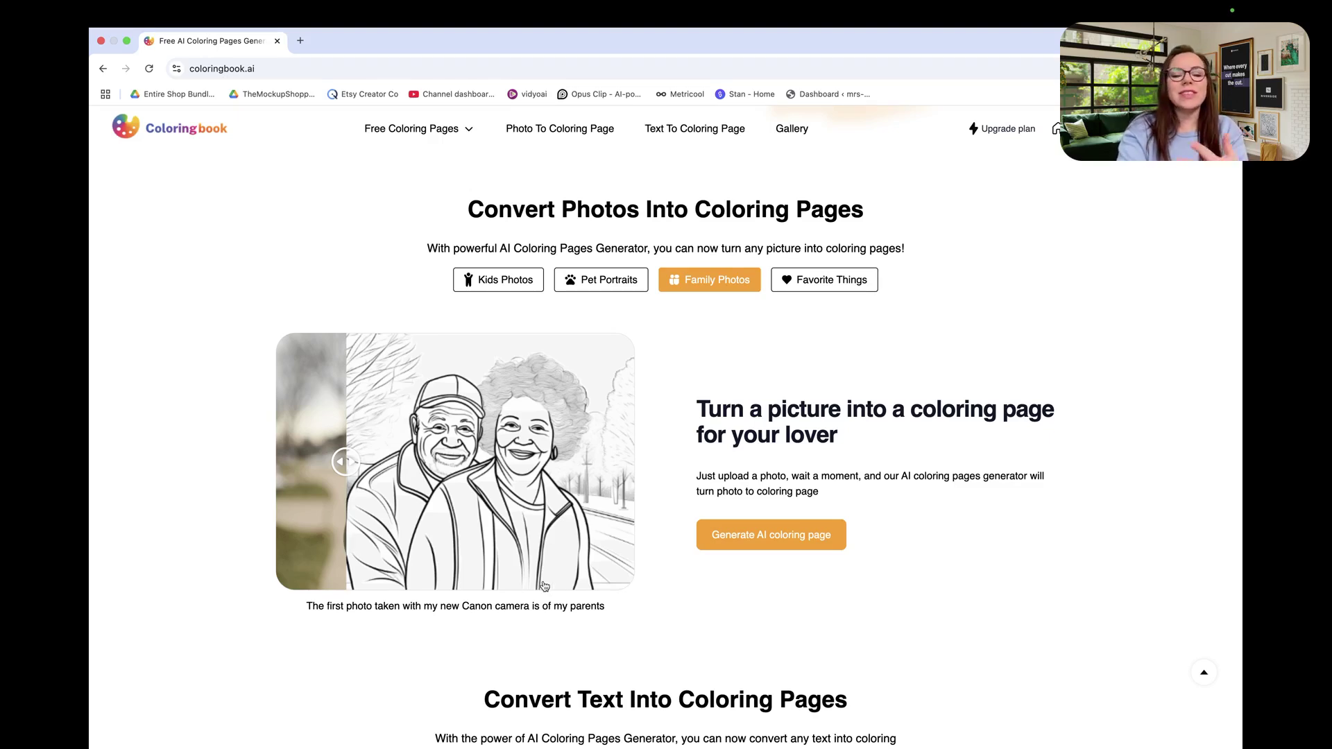
pyautogui.scroll(-6, 545, 586)
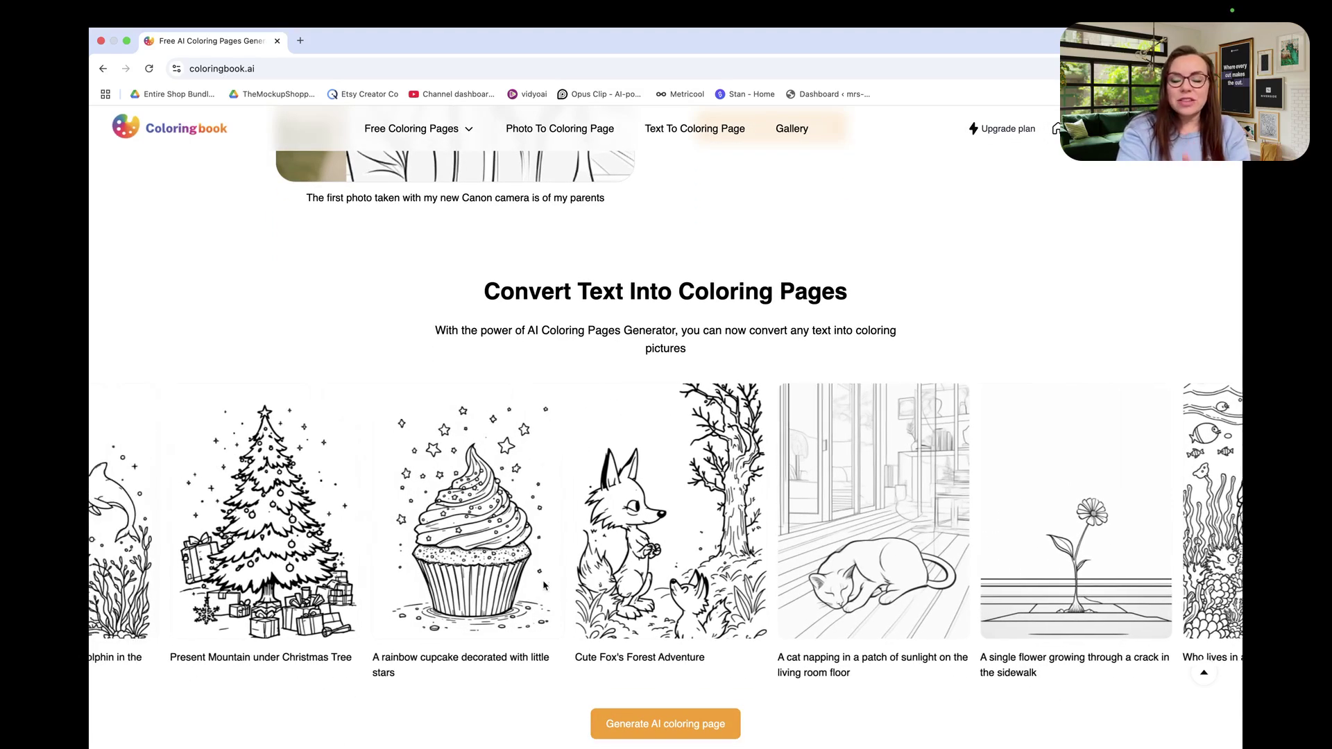
pyautogui.scroll(-6, 544, 585)
pyautogui.scroll(-5, 544, 586)
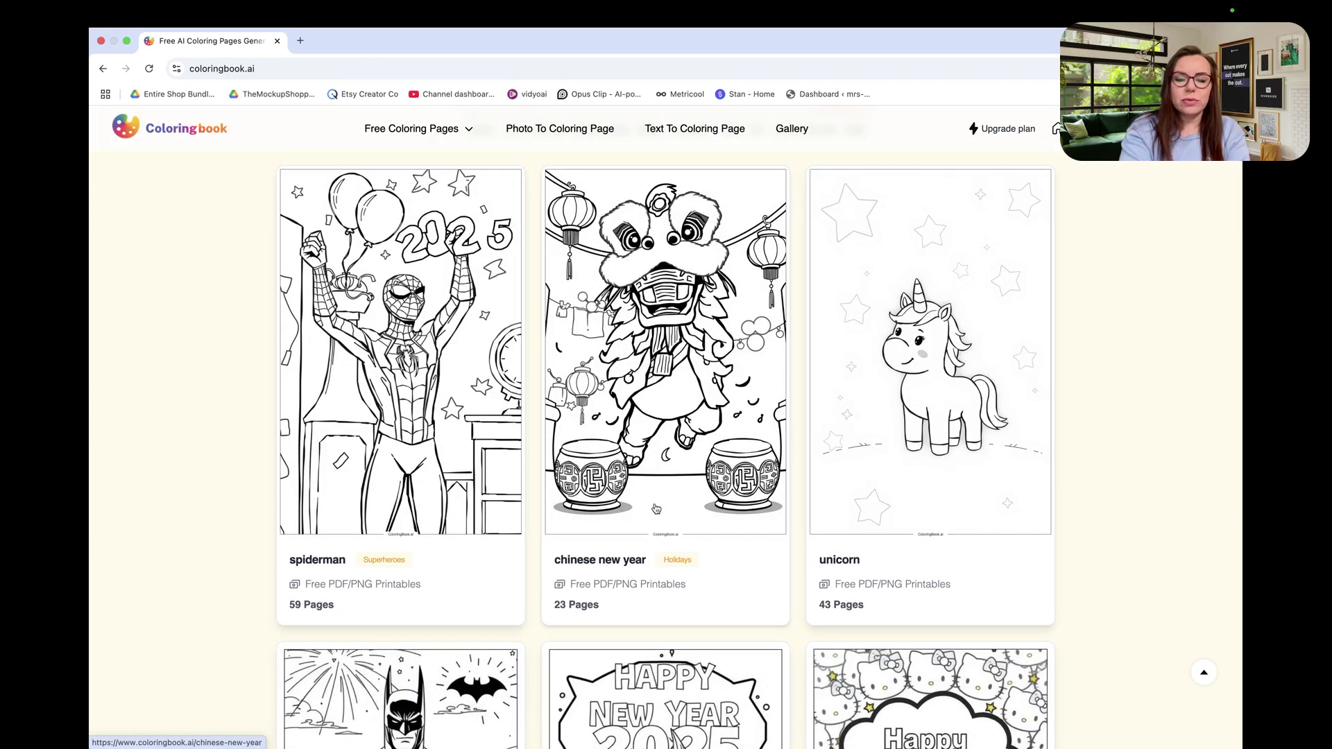
pyautogui.scroll(-5, 872, 533)
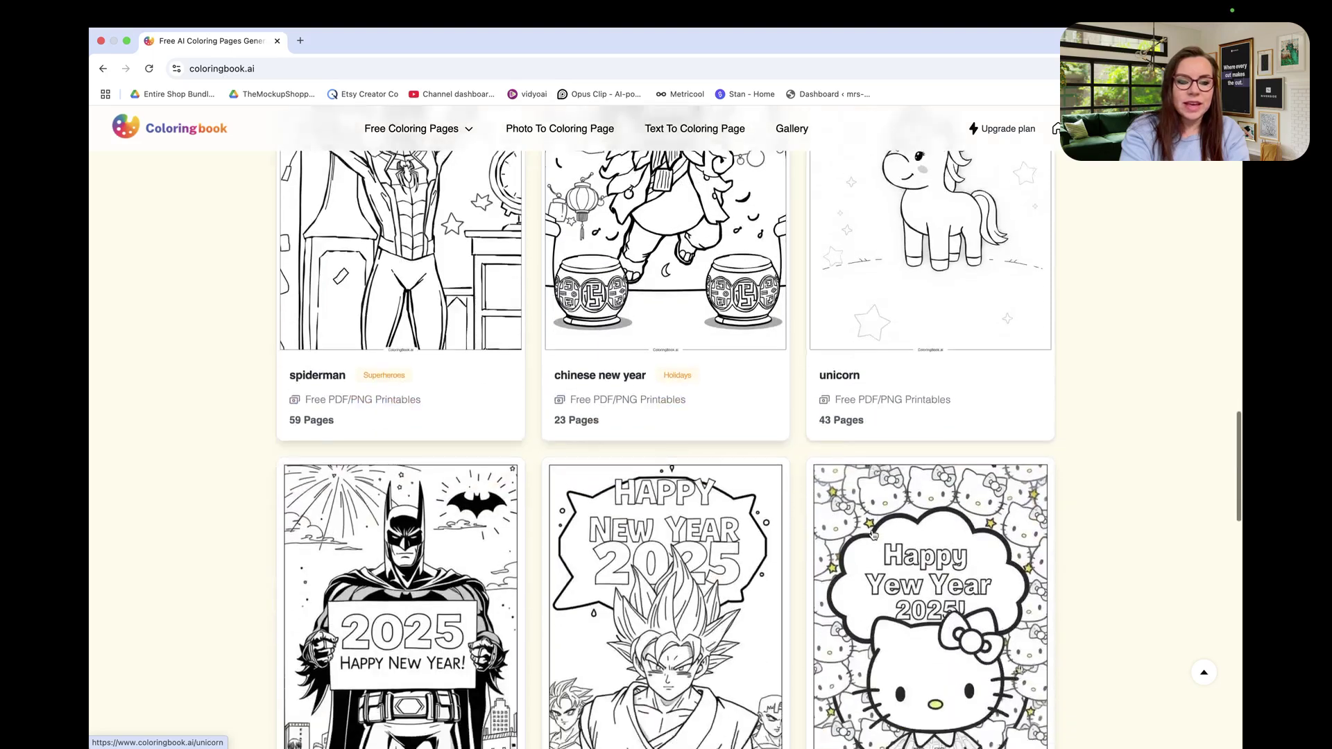
pyautogui.scroll(-8, 873, 533)
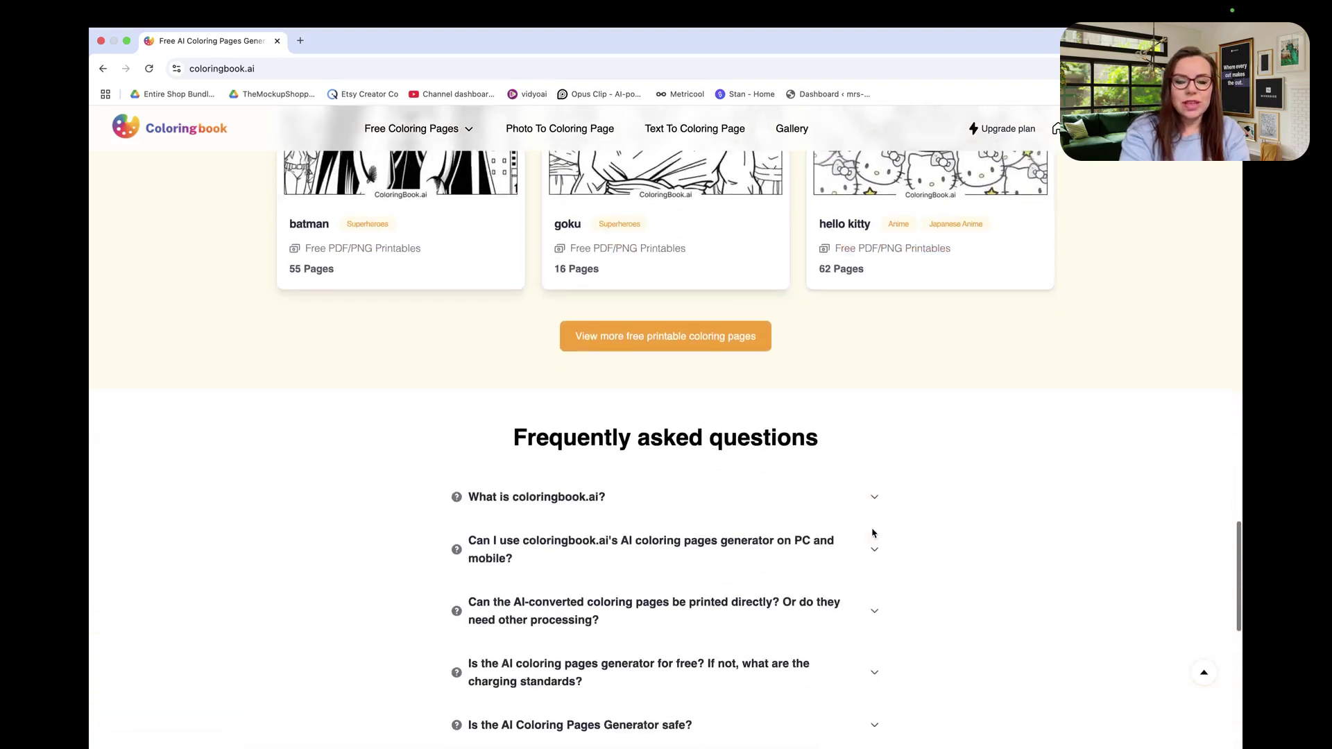
pyautogui.scroll(-3, 873, 533)
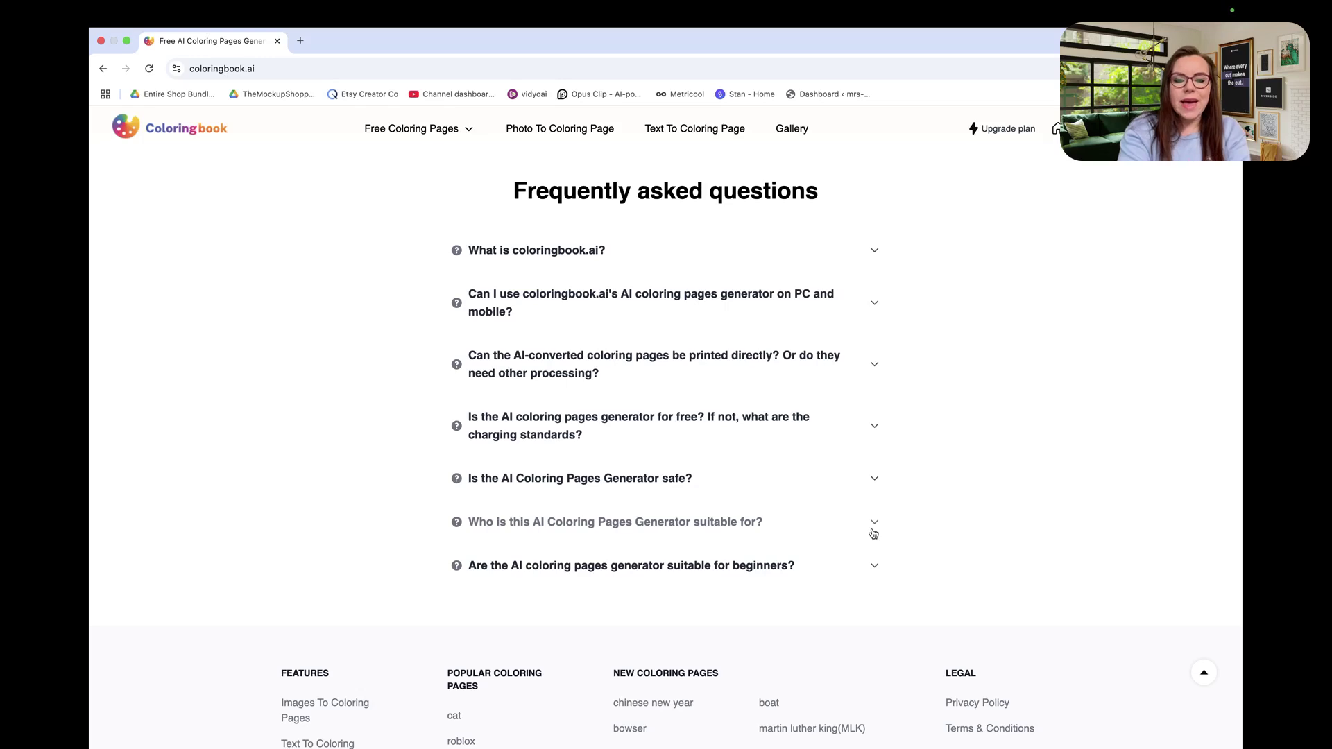
pyautogui.scroll(20, 873, 533)
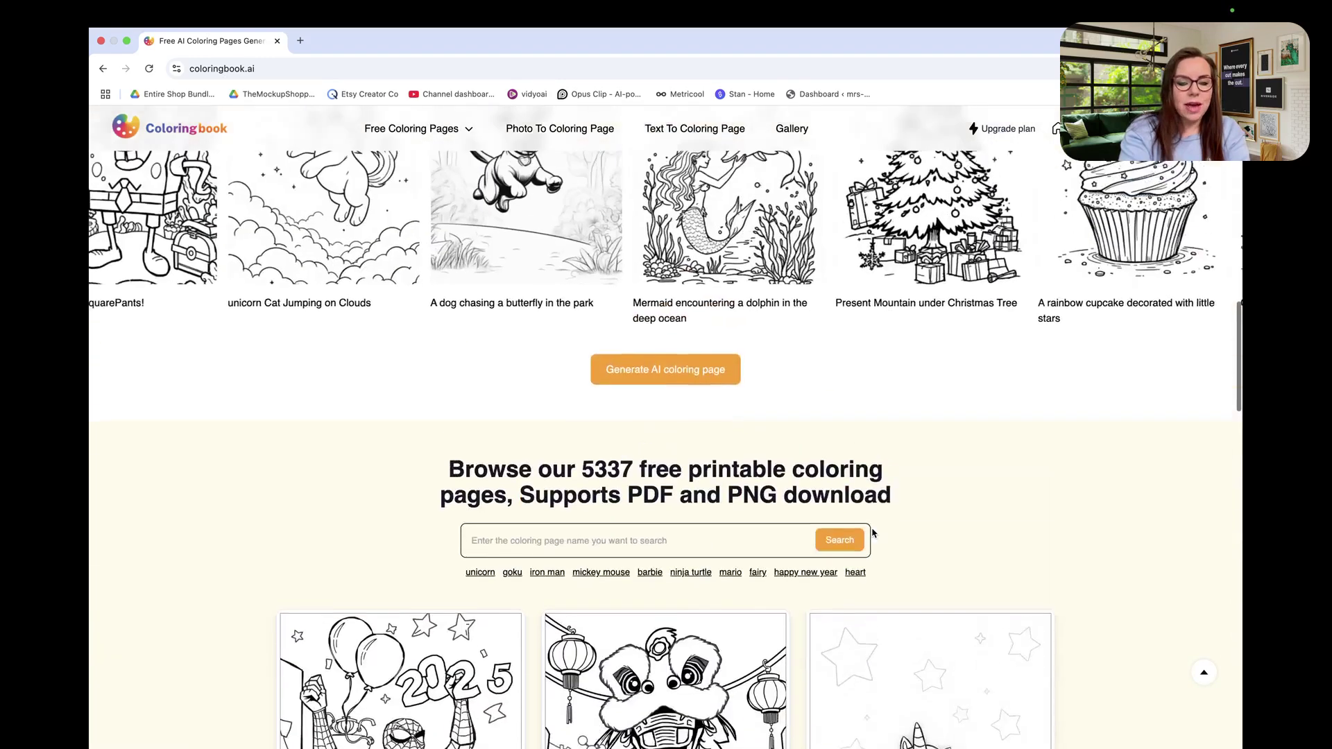
pyautogui.scroll(10, 873, 531)
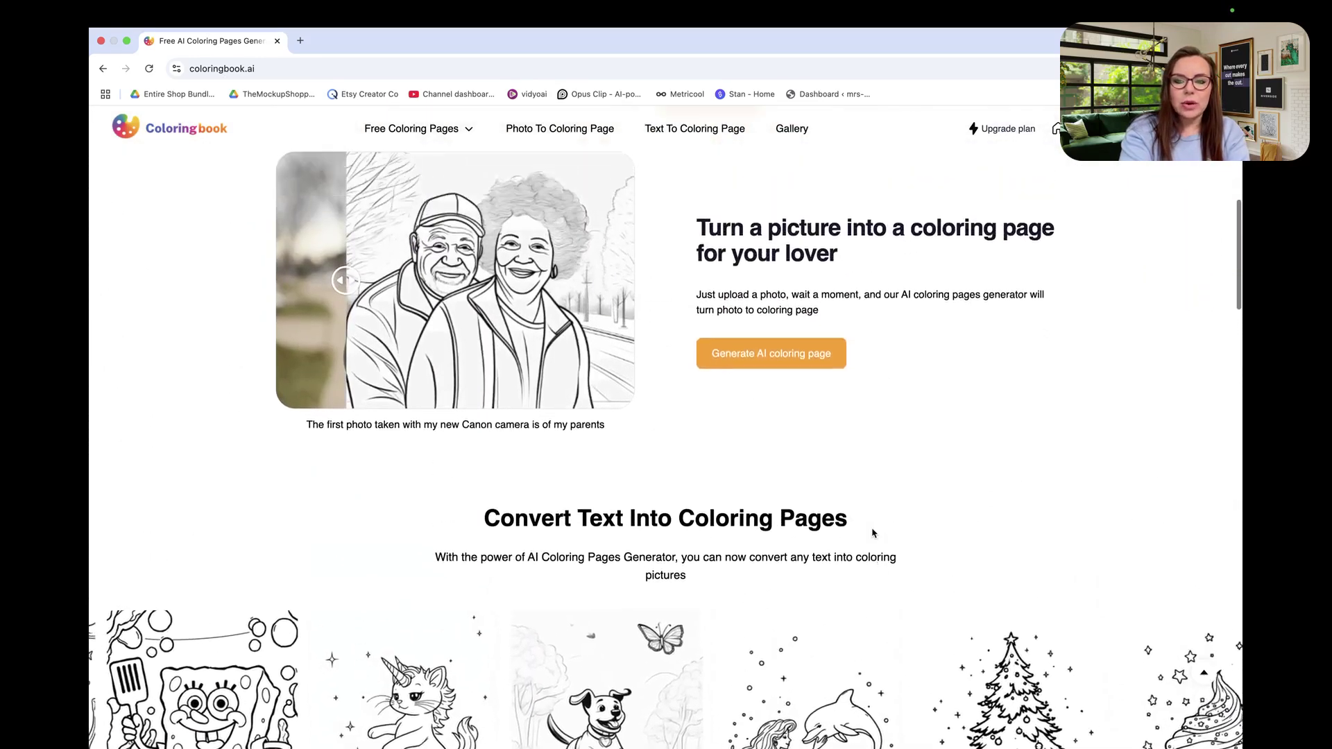
pyautogui.scroll(6, 873, 533)
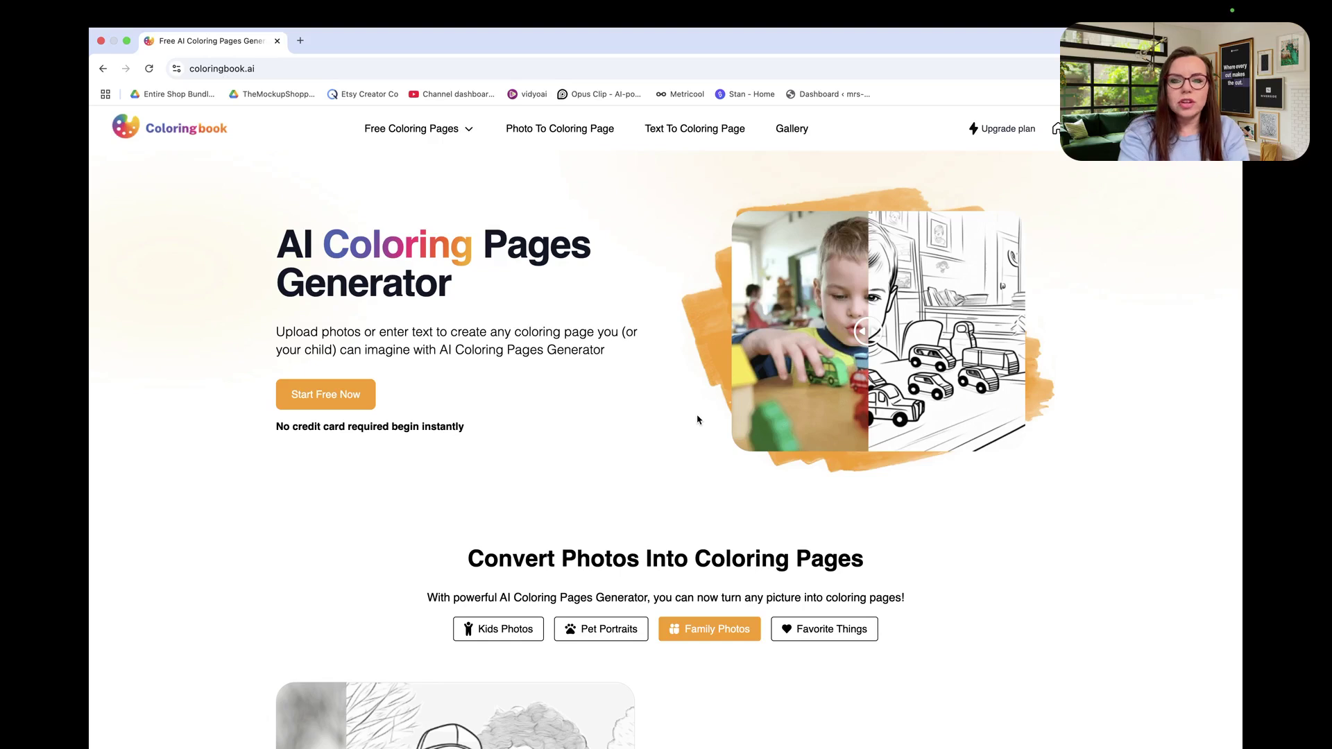
# Step: Open the text-to-coloring-page tool and submit the prompt "Girl shooting football at goal"
pyautogui.click(722, 129)
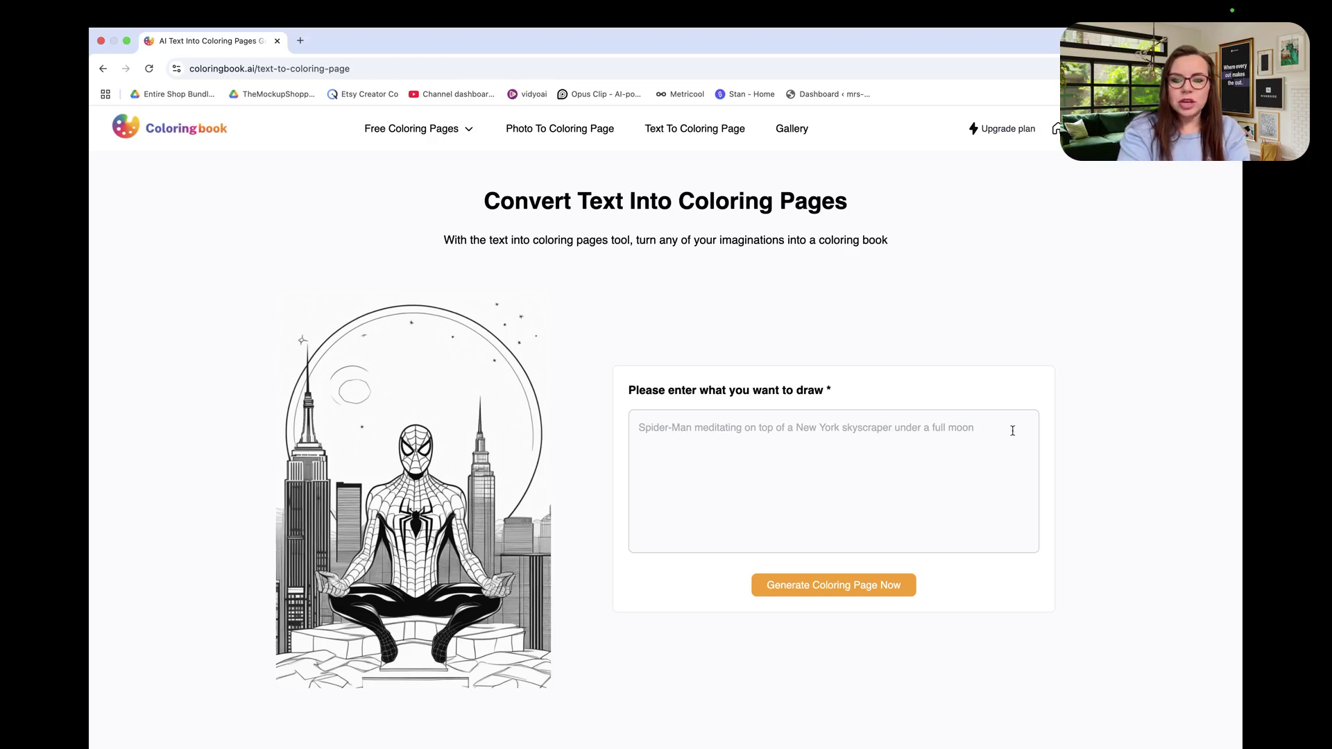
pyautogui.click(685, 426)
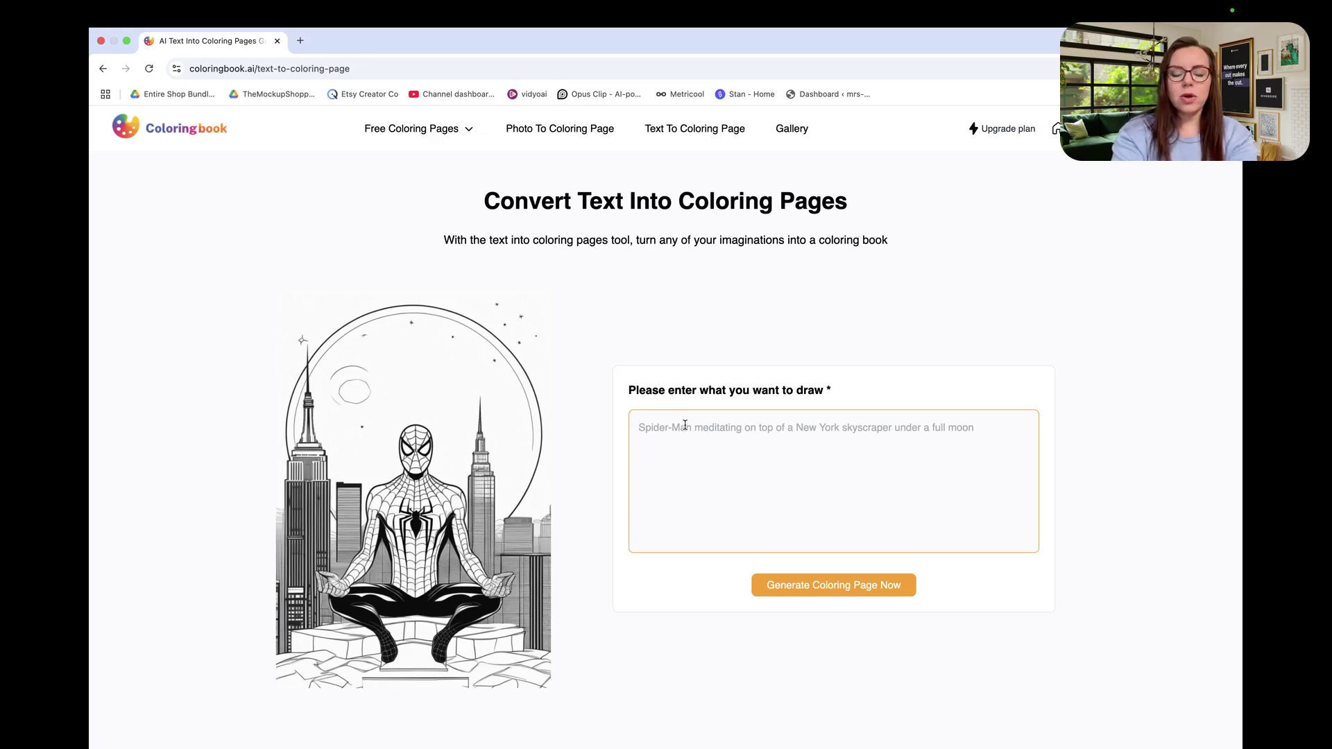
pyautogui.write('G')
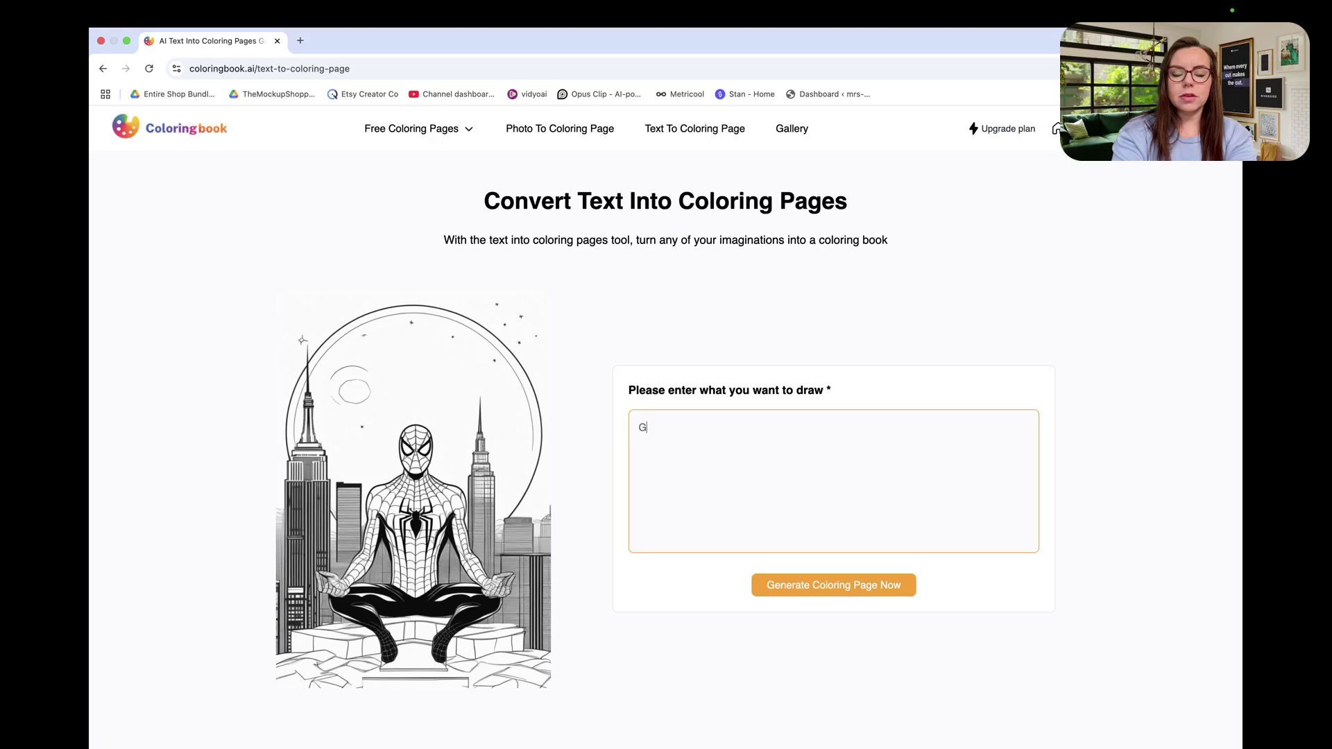
pyautogui.write('irl shooting fo')
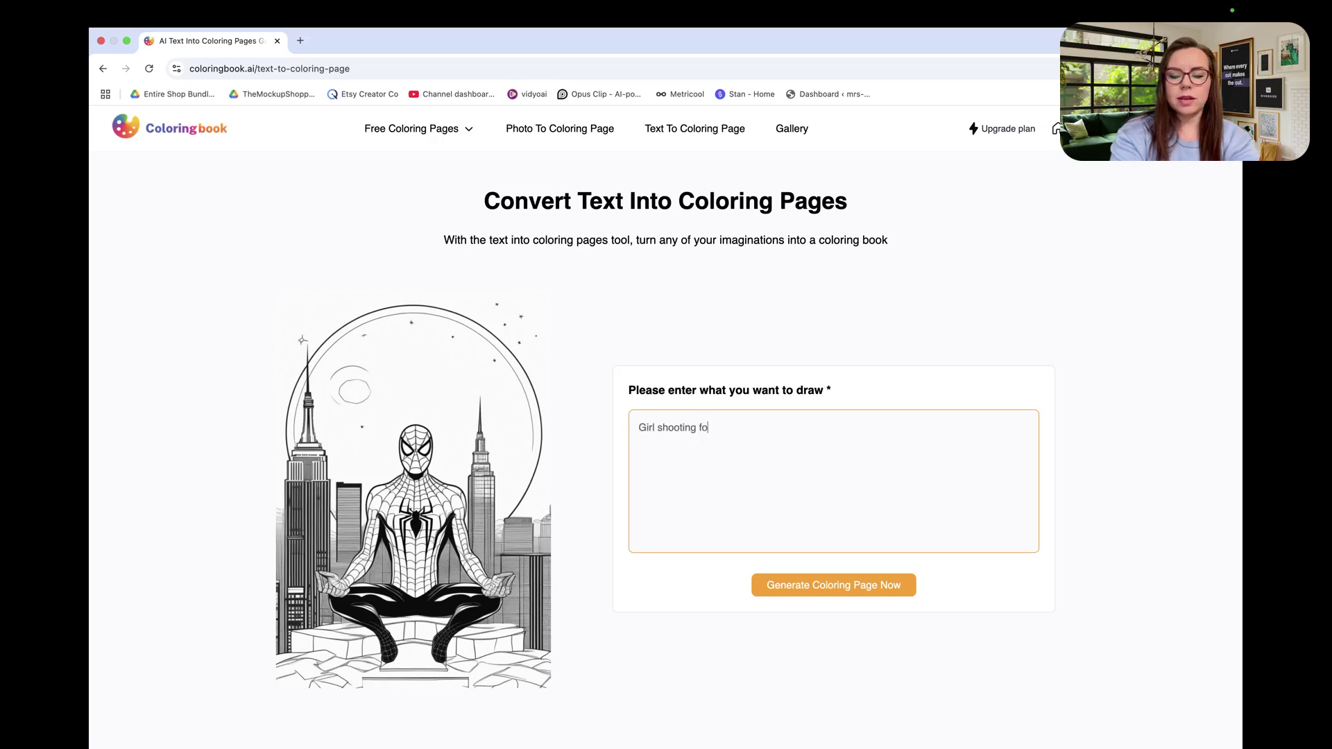
pyautogui.write('otball ')
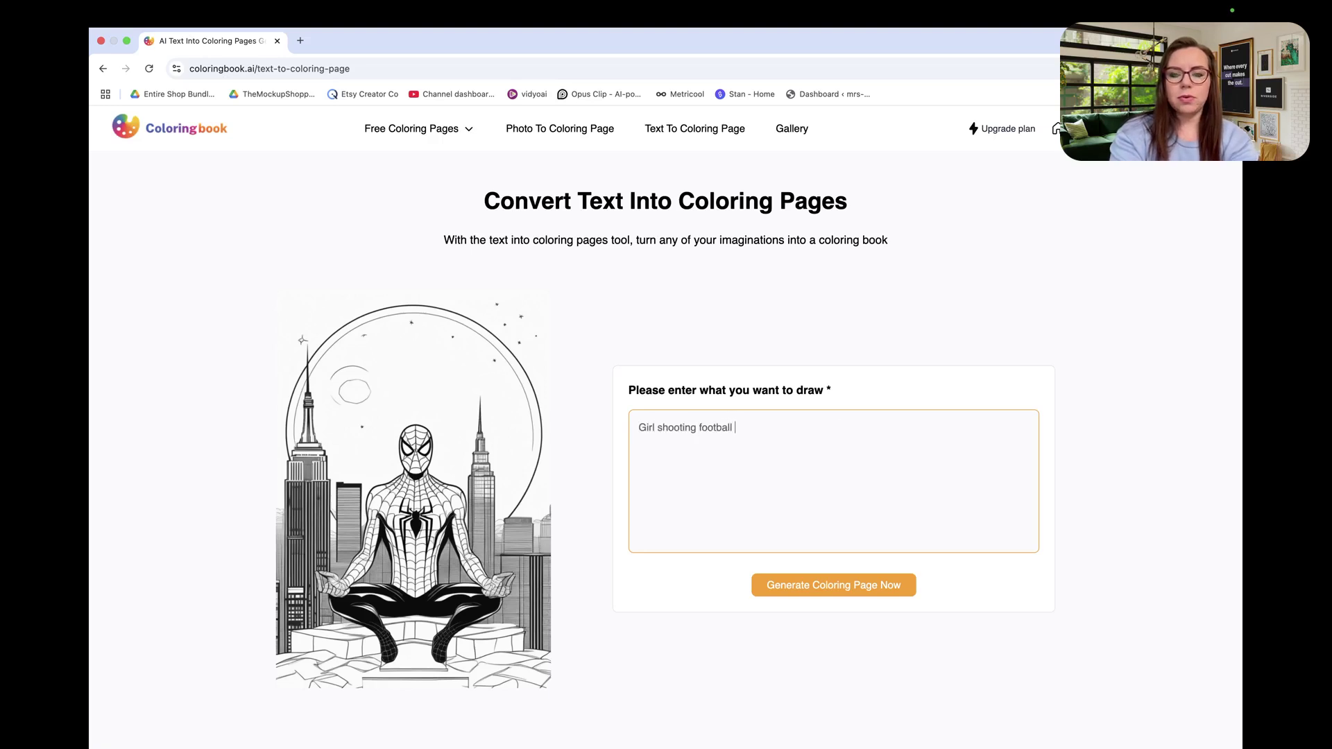
pyautogui.write('at goal')
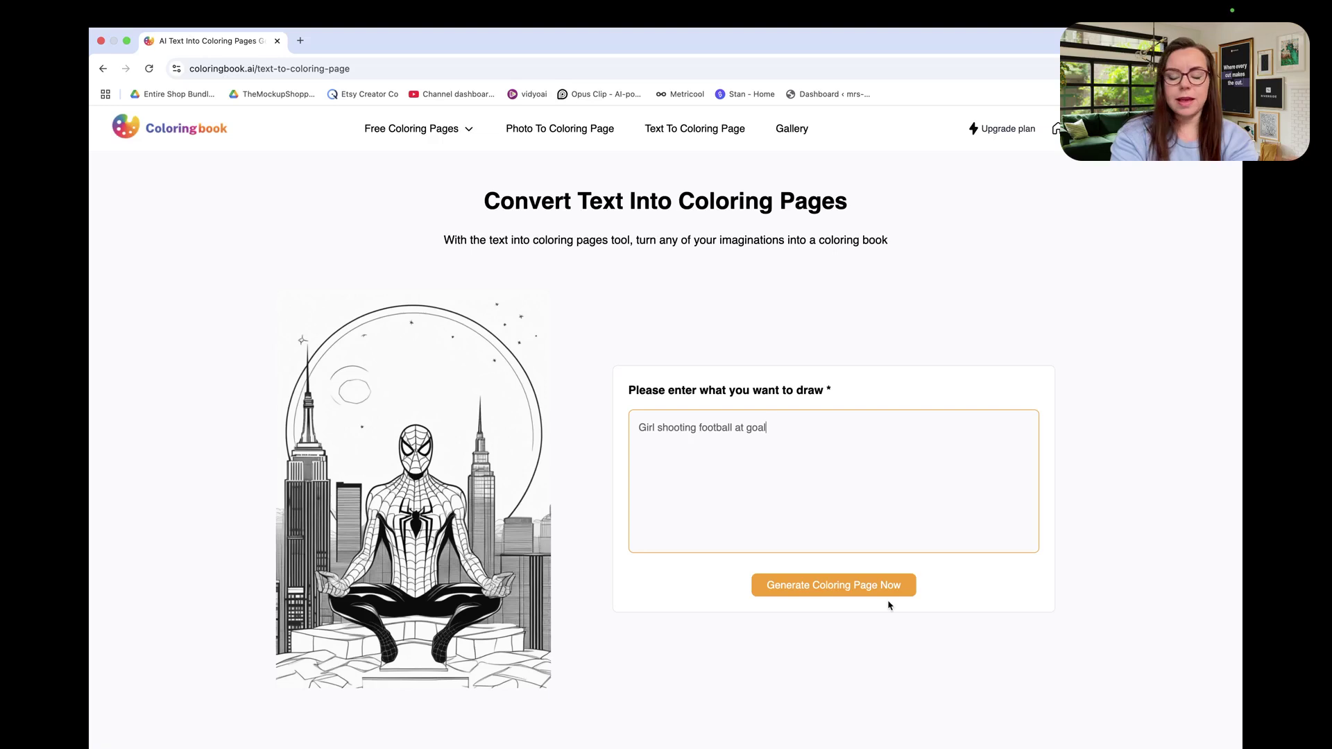
pyautogui.click(871, 592)
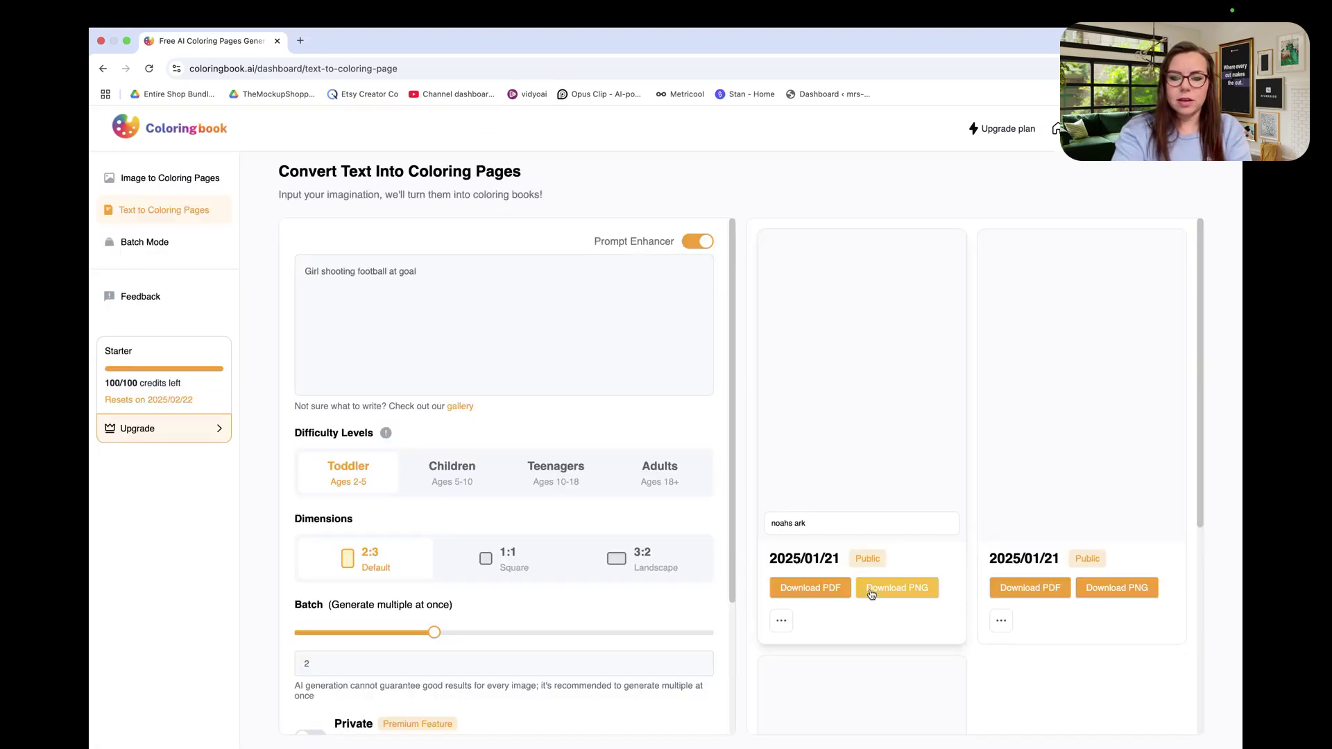
# Step: Set the coloring page dimensions to 1:1 Square and the batch quantity to 4
pyautogui.scroll(-2, 512, 541)
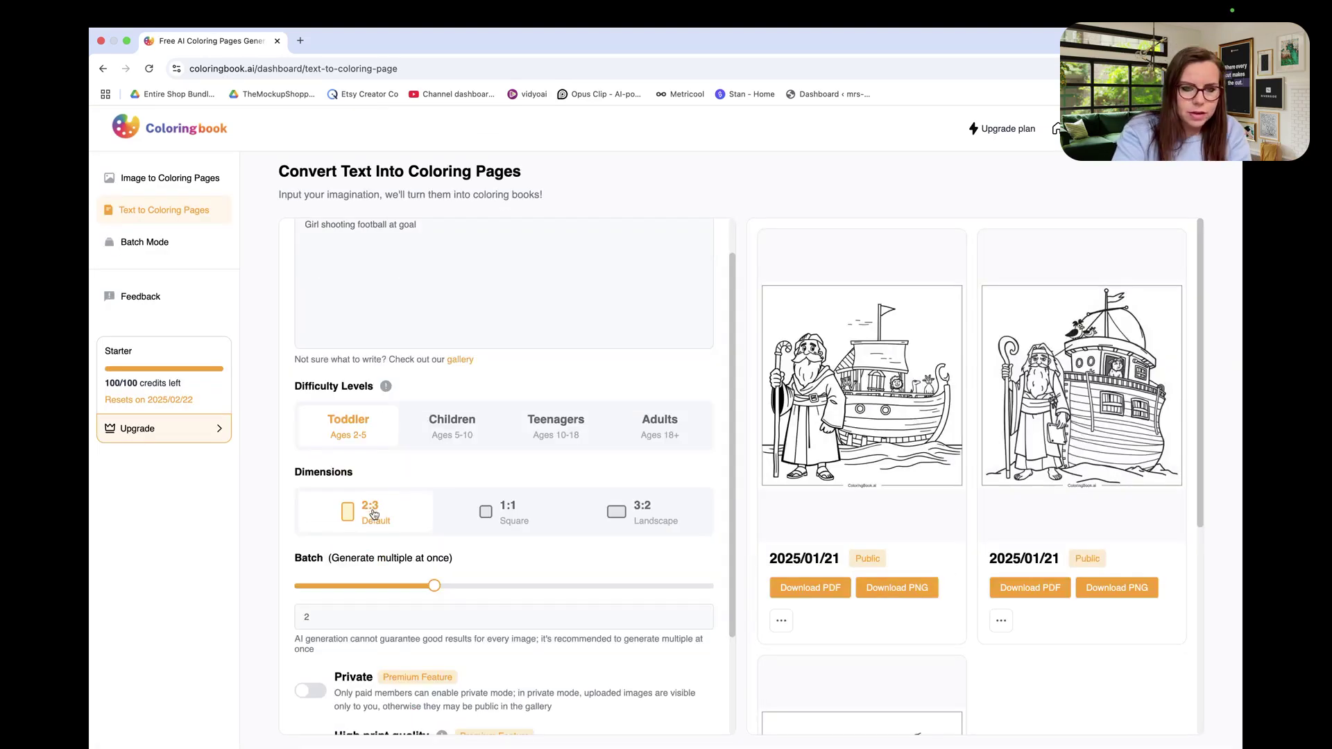
pyautogui.click(511, 526)
pyautogui.scroll(-3, 512, 525)
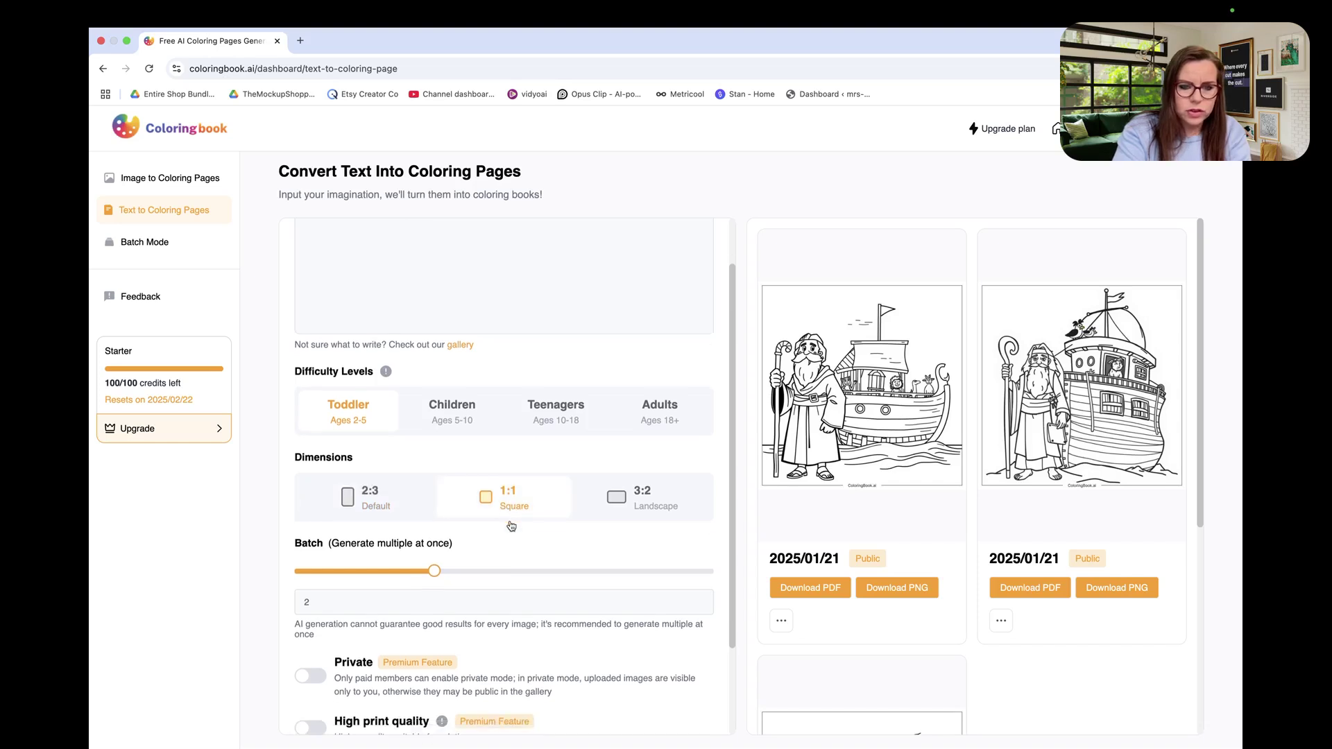
pyautogui.moveTo(437, 484)
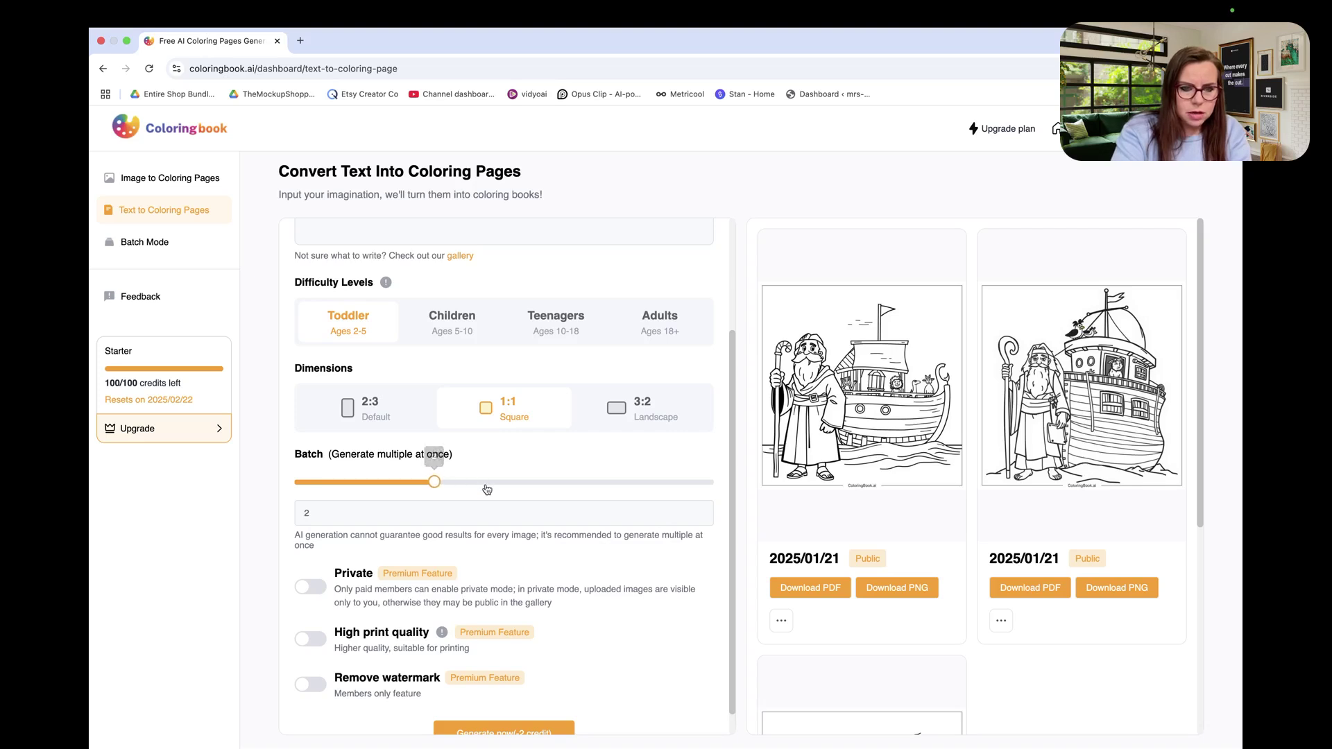
pyautogui.click(335, 519)
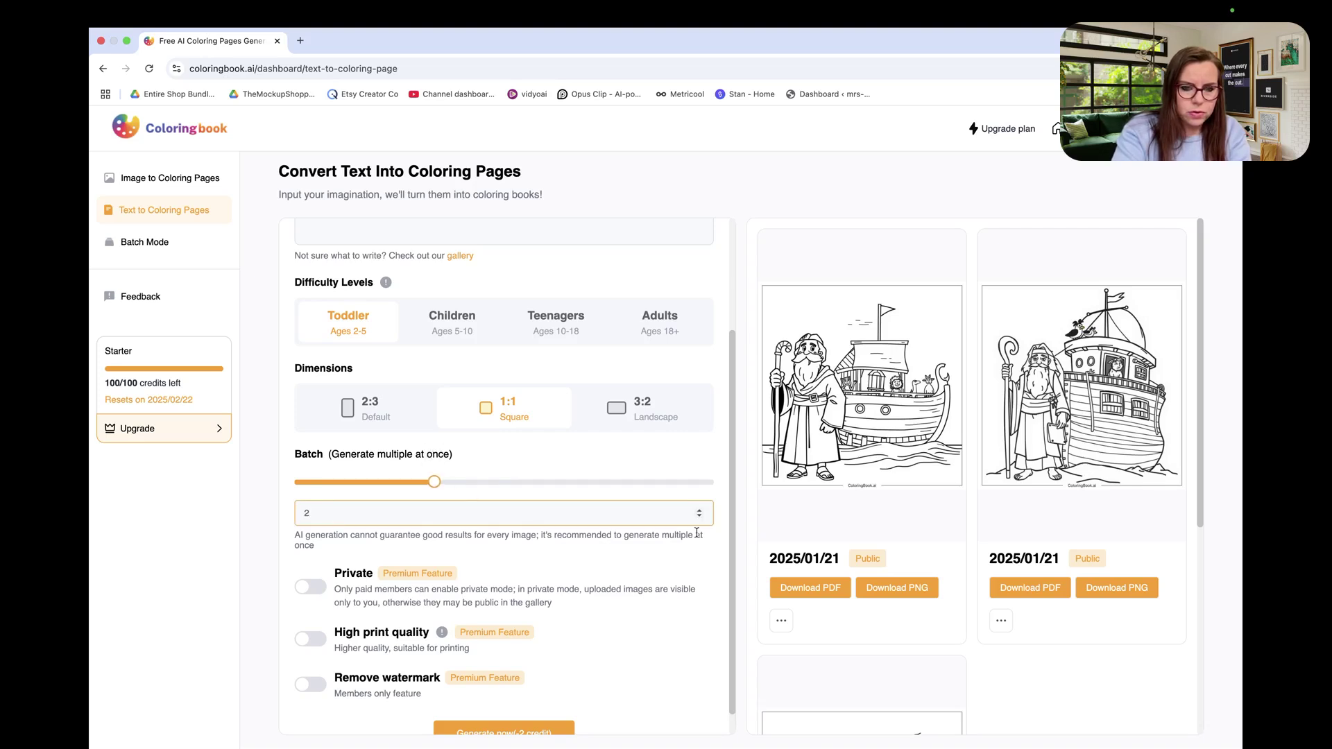
pyautogui.press('BackSpace')
pyautogui.write('4')
pyautogui.scroll(-1, 583, 573)
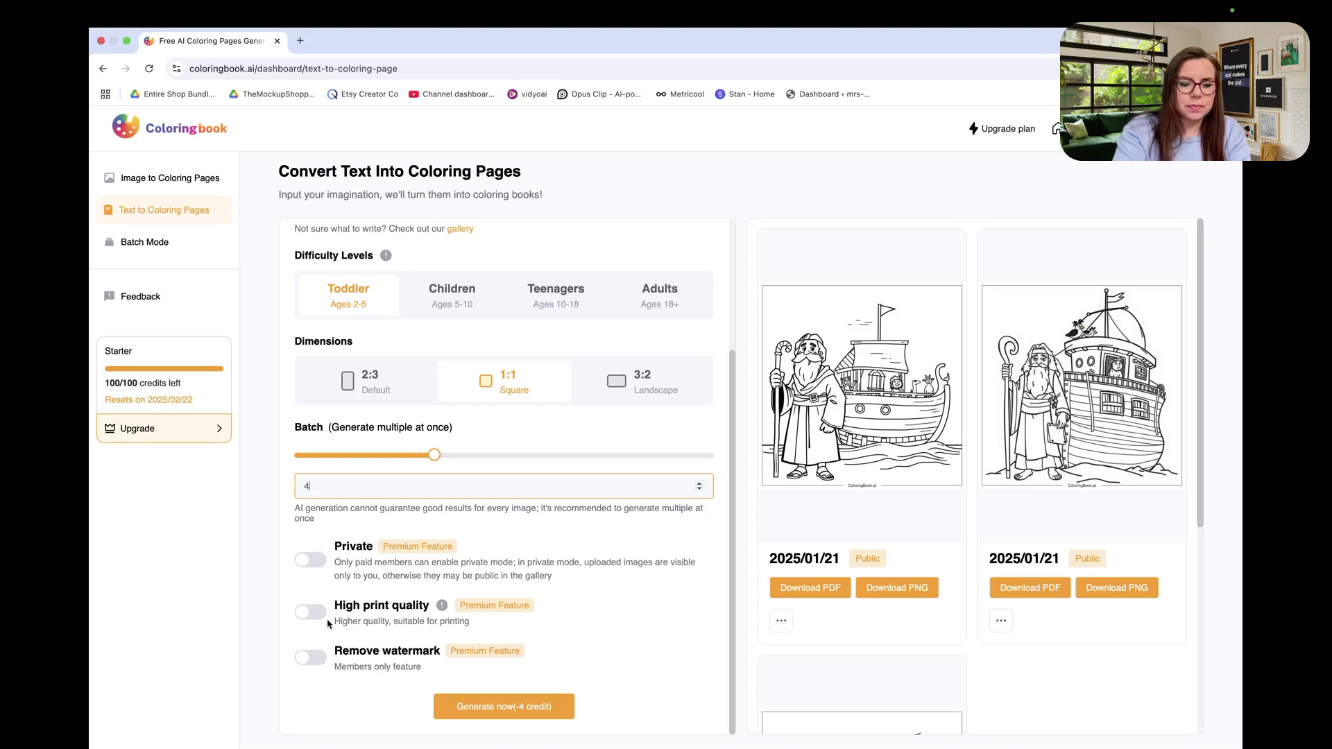
# Step: Enable the High print quality, Private and Remove watermark options for the coloring pages
pyautogui.click(307, 613)
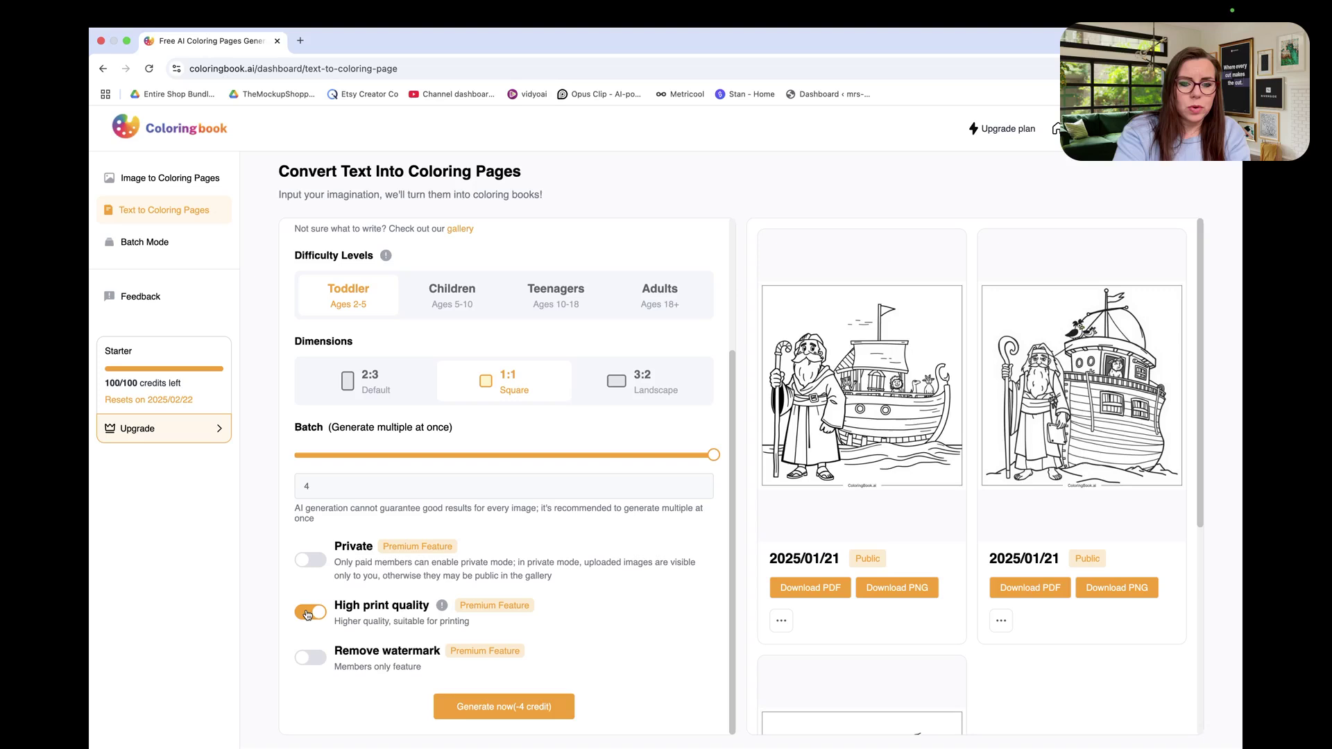
pyautogui.click(308, 562)
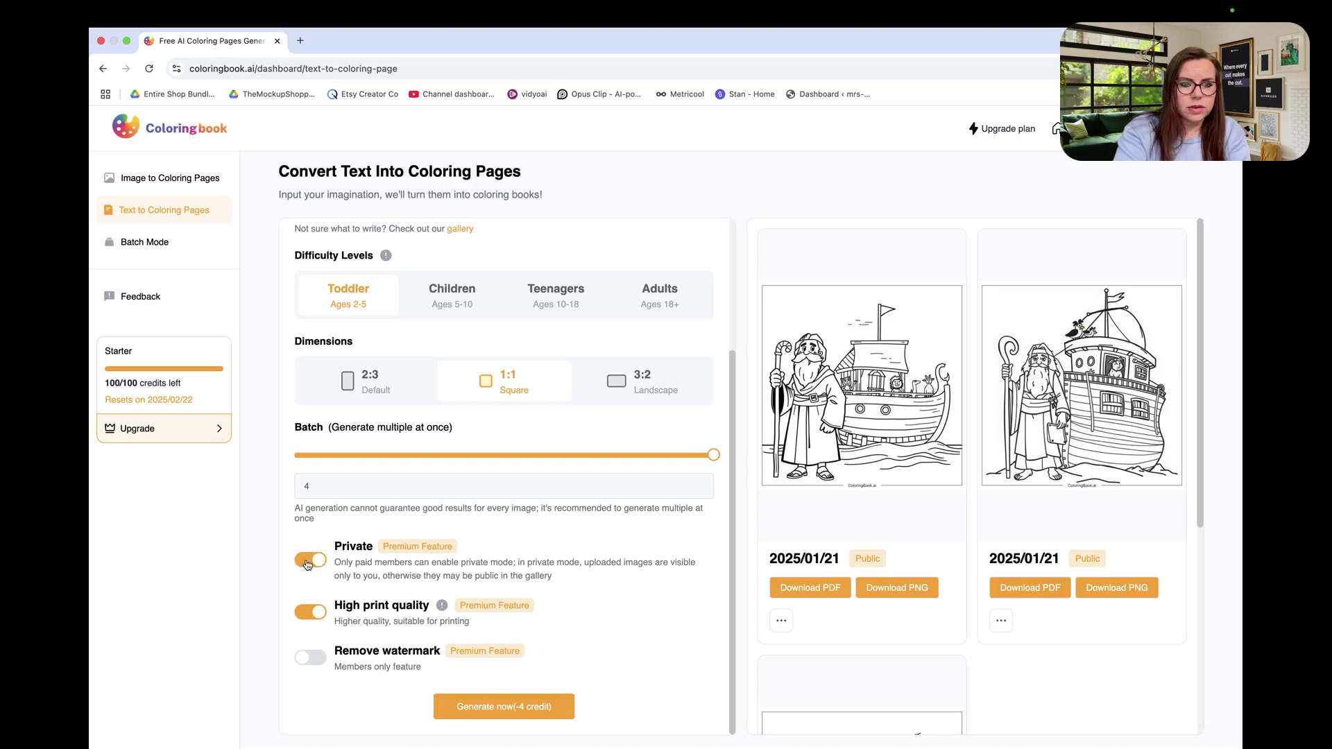
pyautogui.click(307, 658)
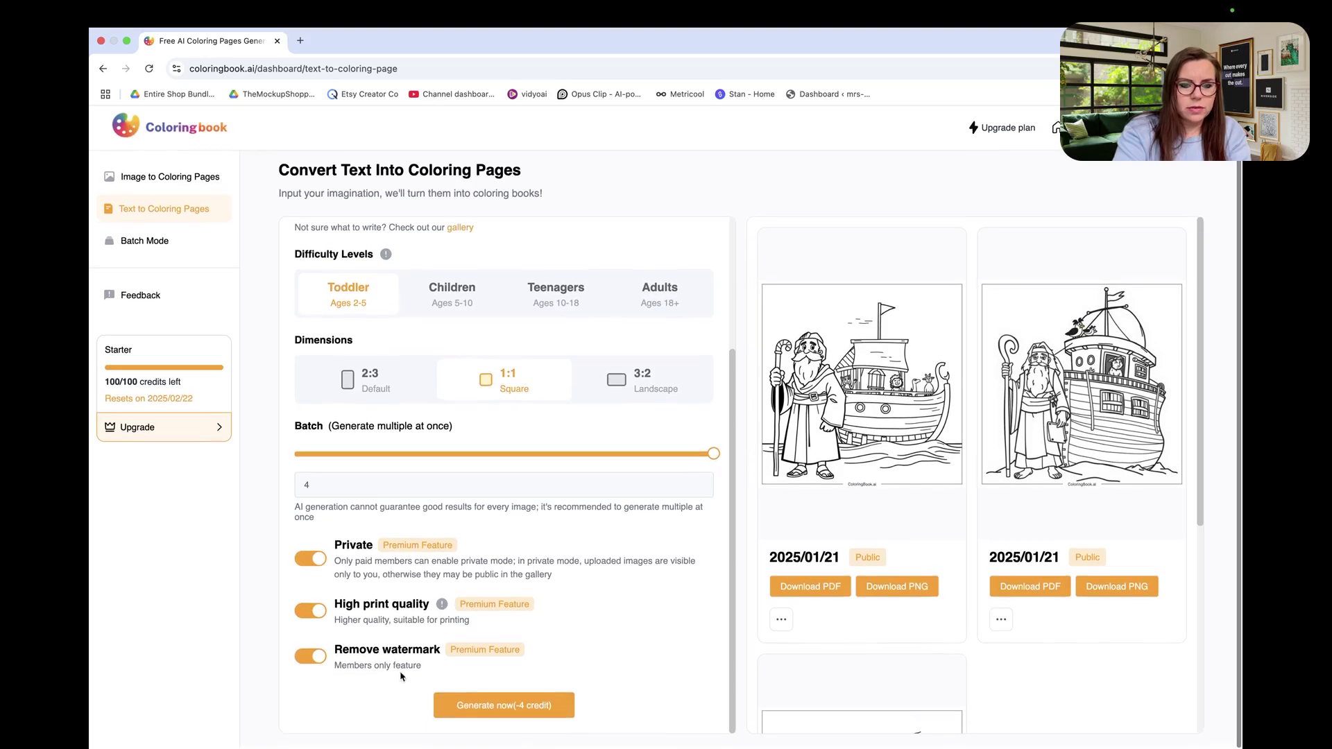
# Step: Choose the Children (Ages 5-10) difficulty level and generate the batch of coloring pages
pyautogui.click(441, 306)
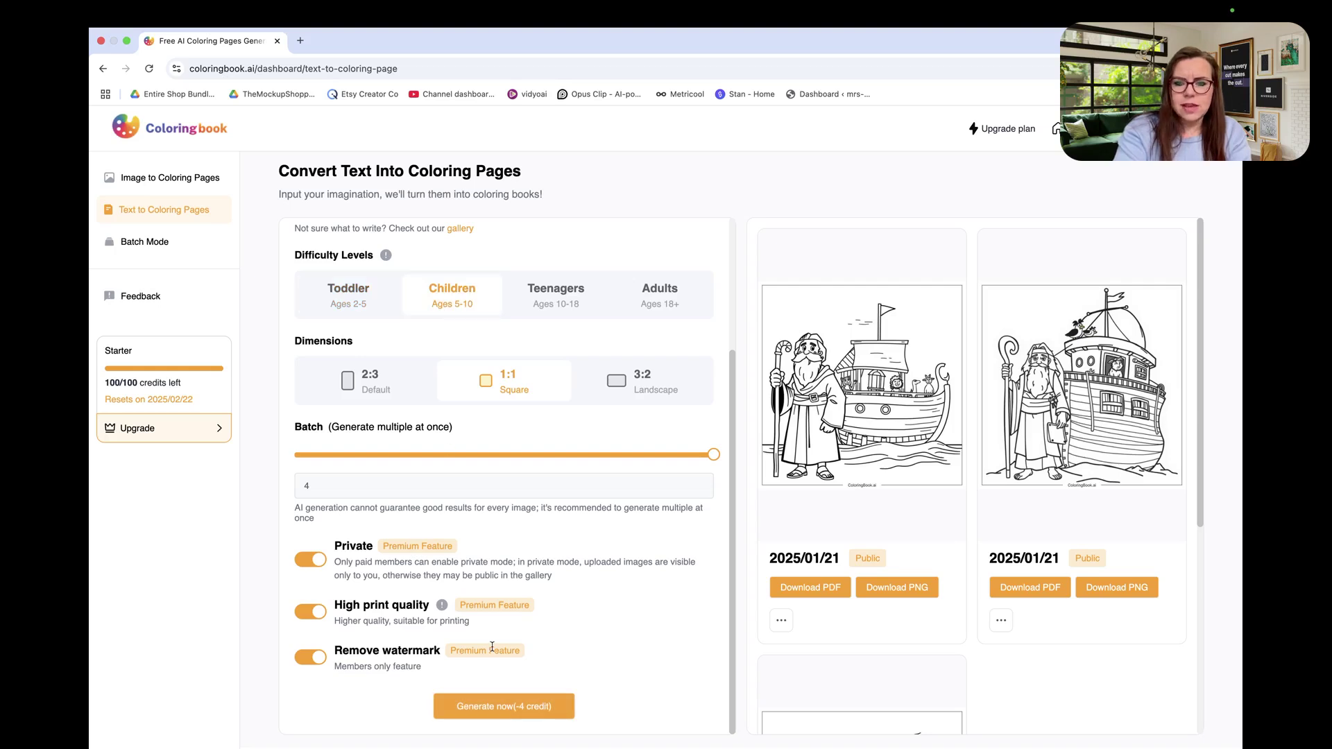
pyautogui.click(514, 708)
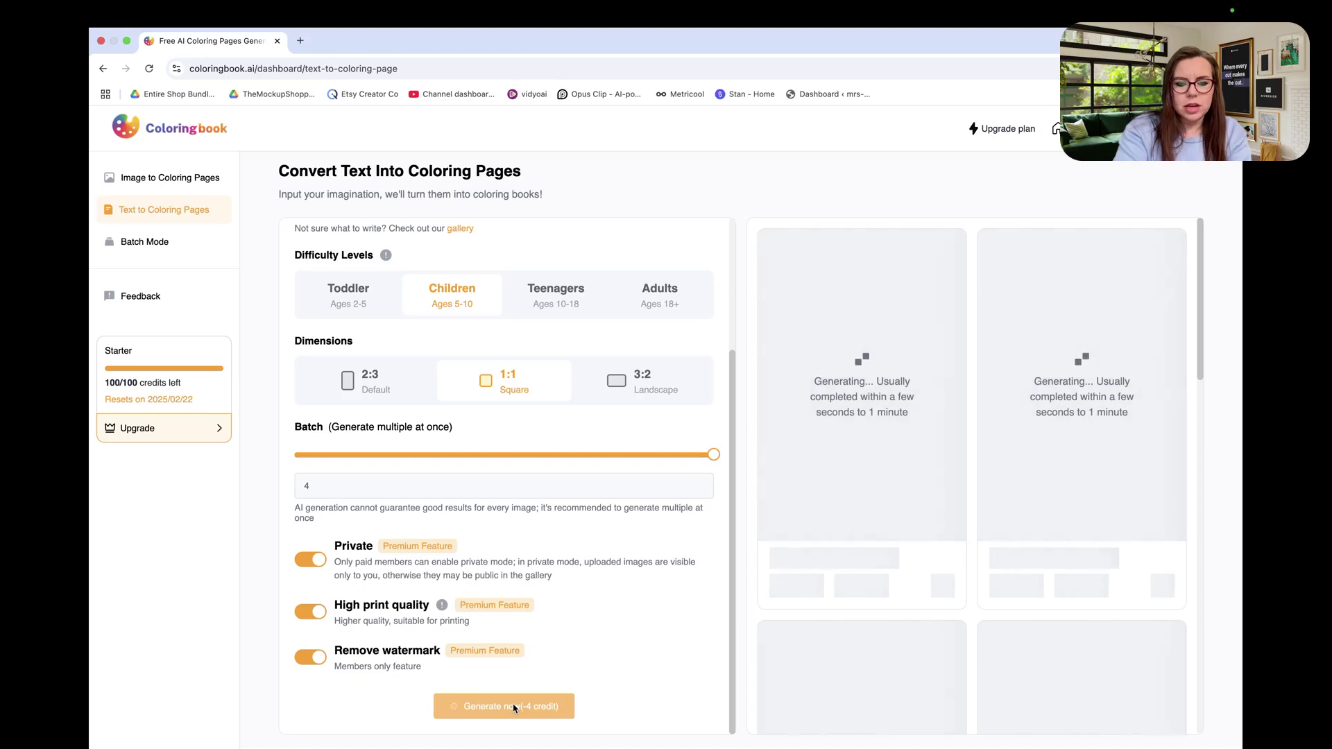
pyautogui.click(514, 708)
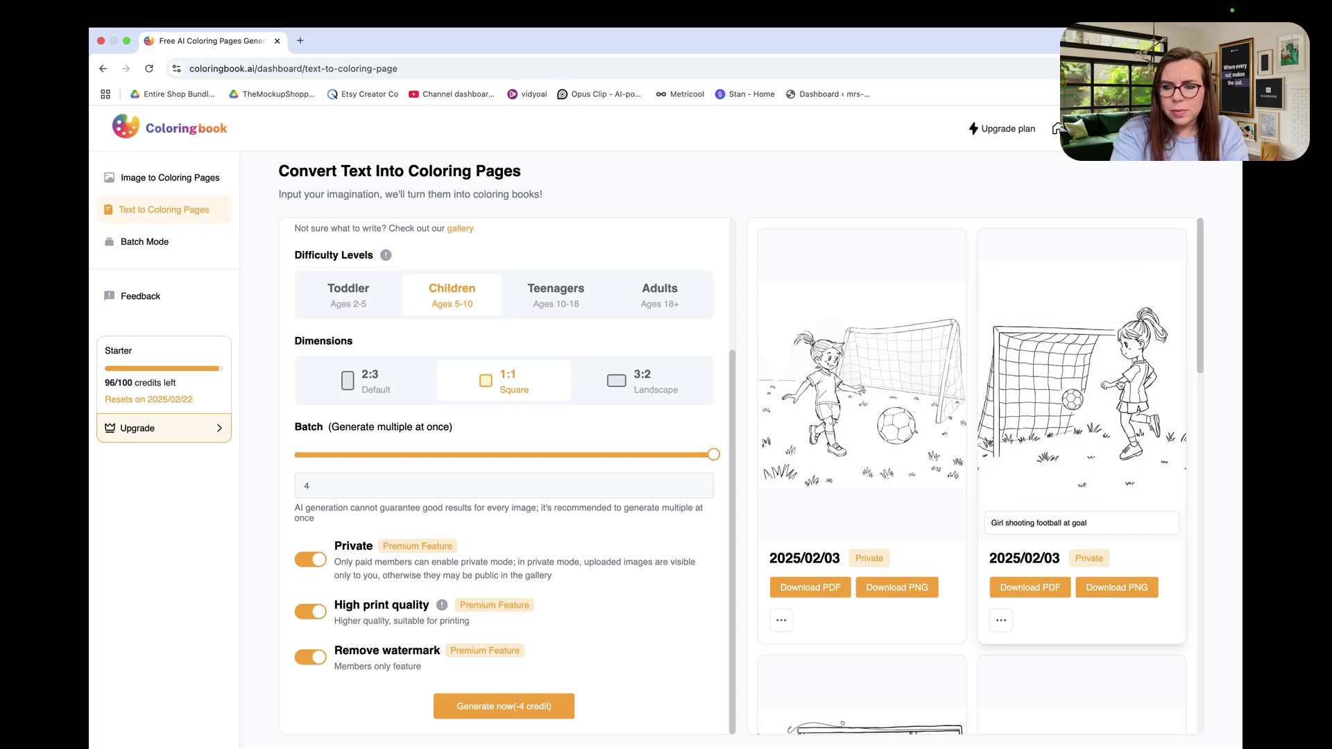
# Step: Review the generated football coloring pages and download the first two as PNG files
pyautogui.scroll(-5, 906, 412)
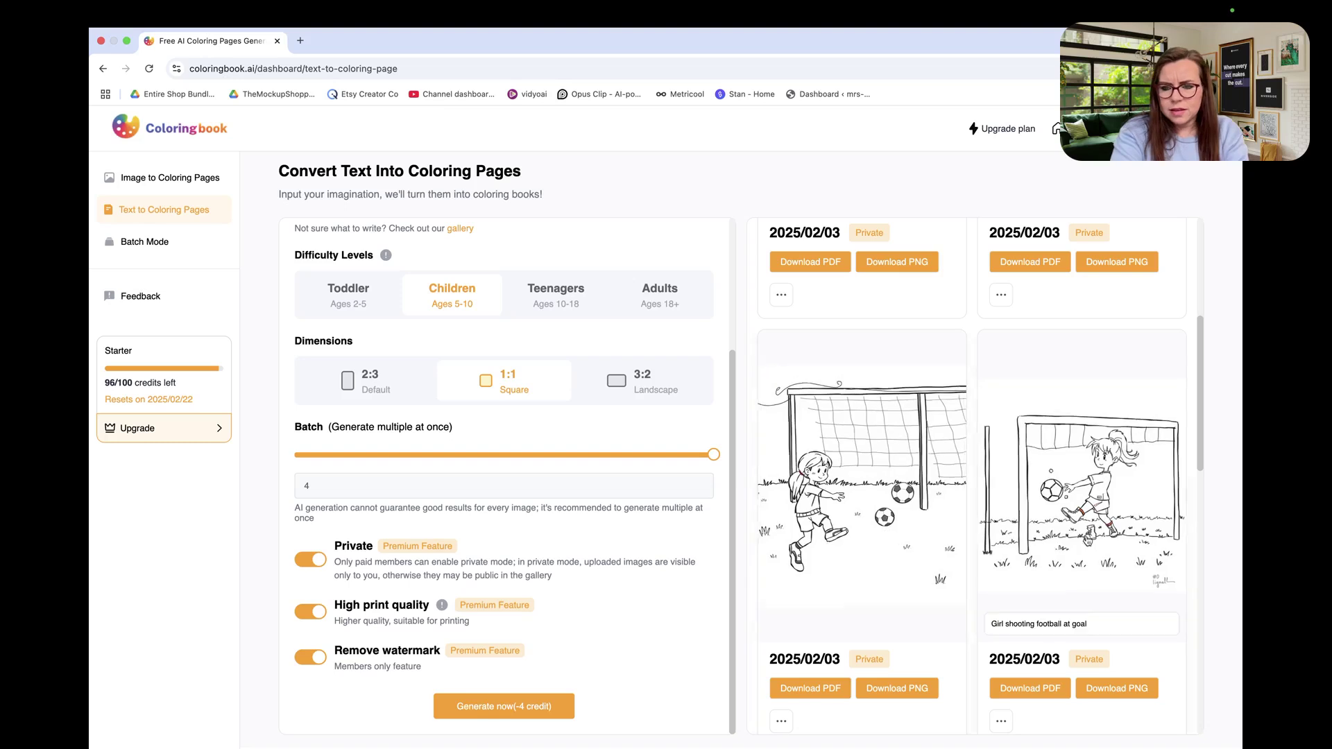
pyautogui.scroll(-3, 1057, 540)
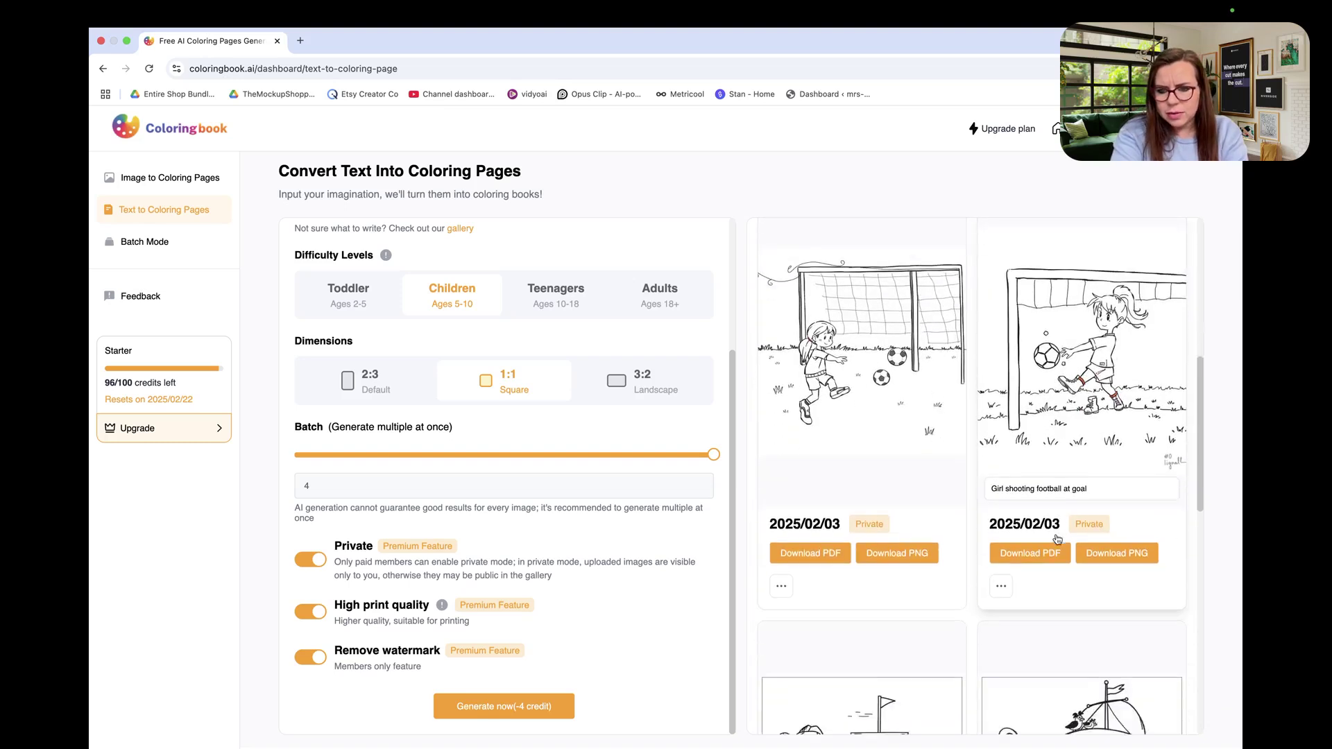
pyautogui.scroll(3, 1057, 540)
pyautogui.scroll(5, 1056, 538)
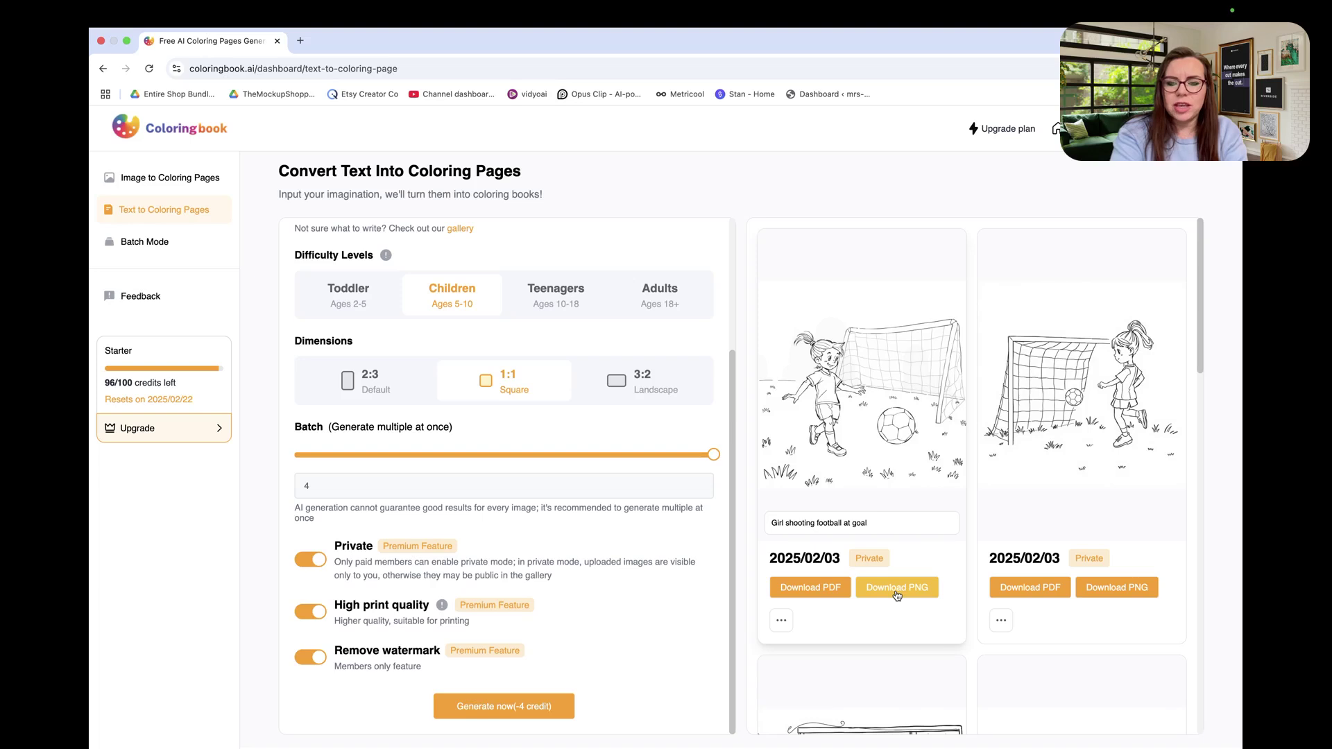
pyautogui.scroll(-4, 897, 595)
pyautogui.scroll(3, 897, 595)
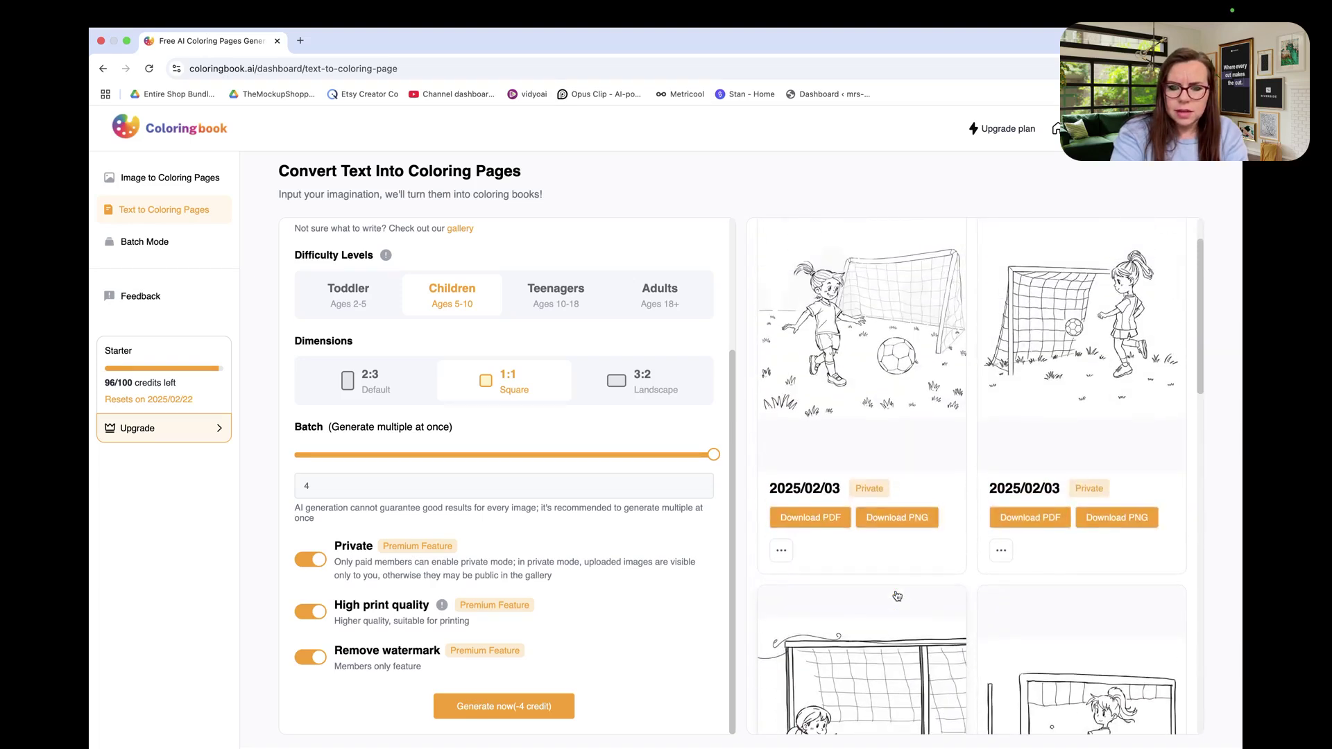
pyautogui.scroll(2, 897, 596)
pyautogui.click(907, 570)
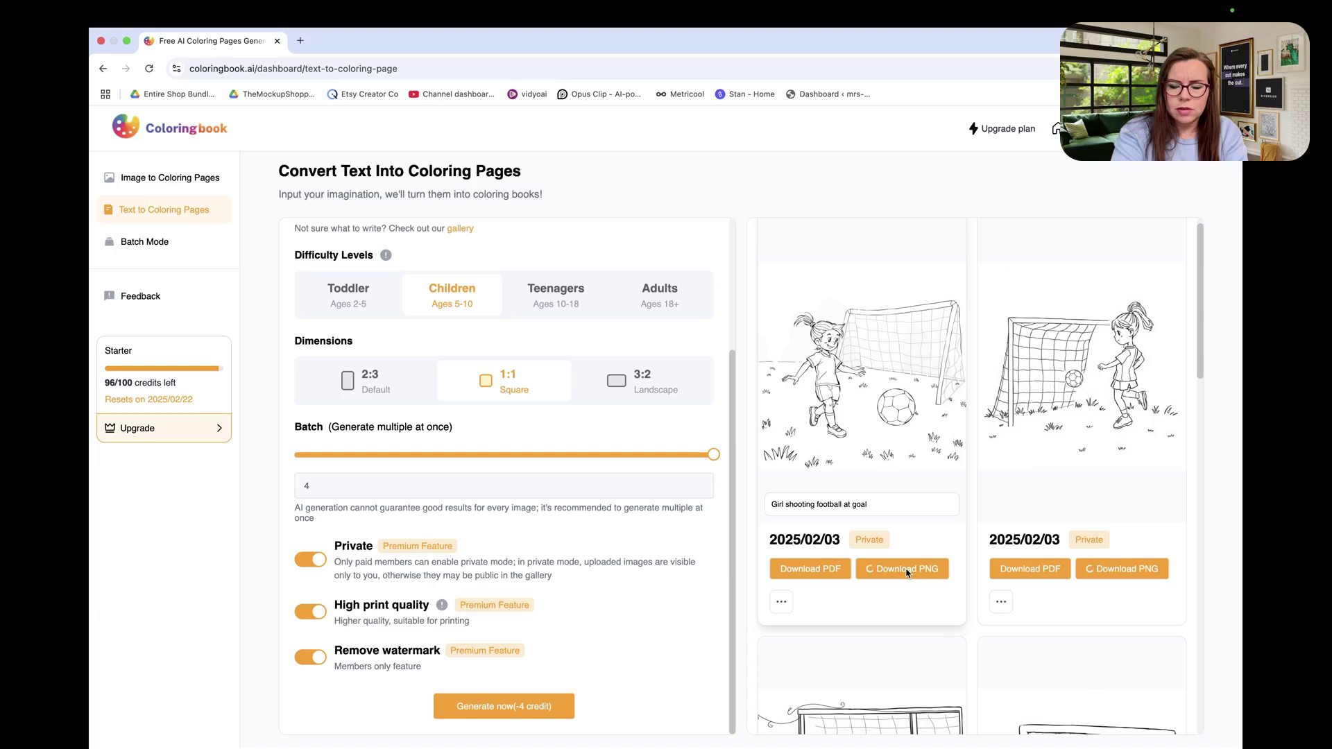
# Step: Open Canva in a new browser tab and create a custom-size design of 8.5 × 8.5 in
pyautogui.click(300, 40)
pyautogui.write('canva')
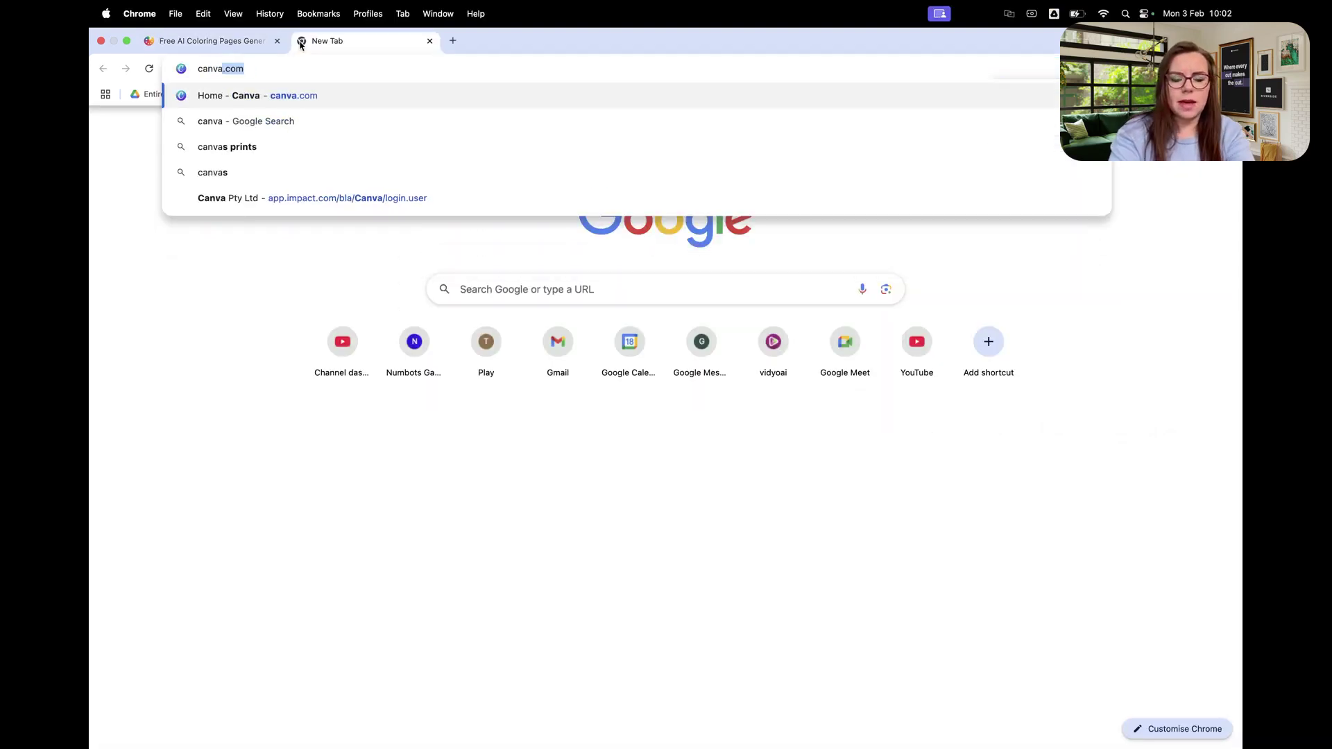
pyautogui.press('Return')
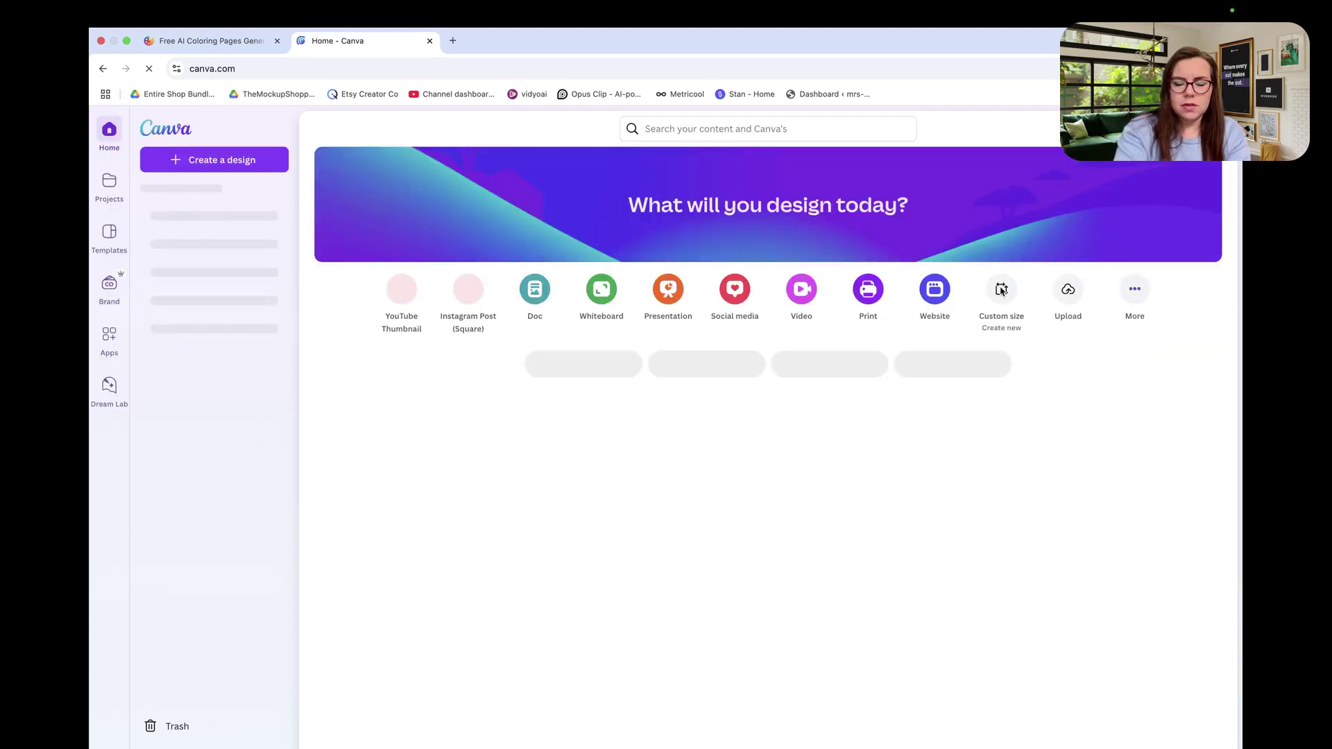
pyautogui.click(1004, 326)
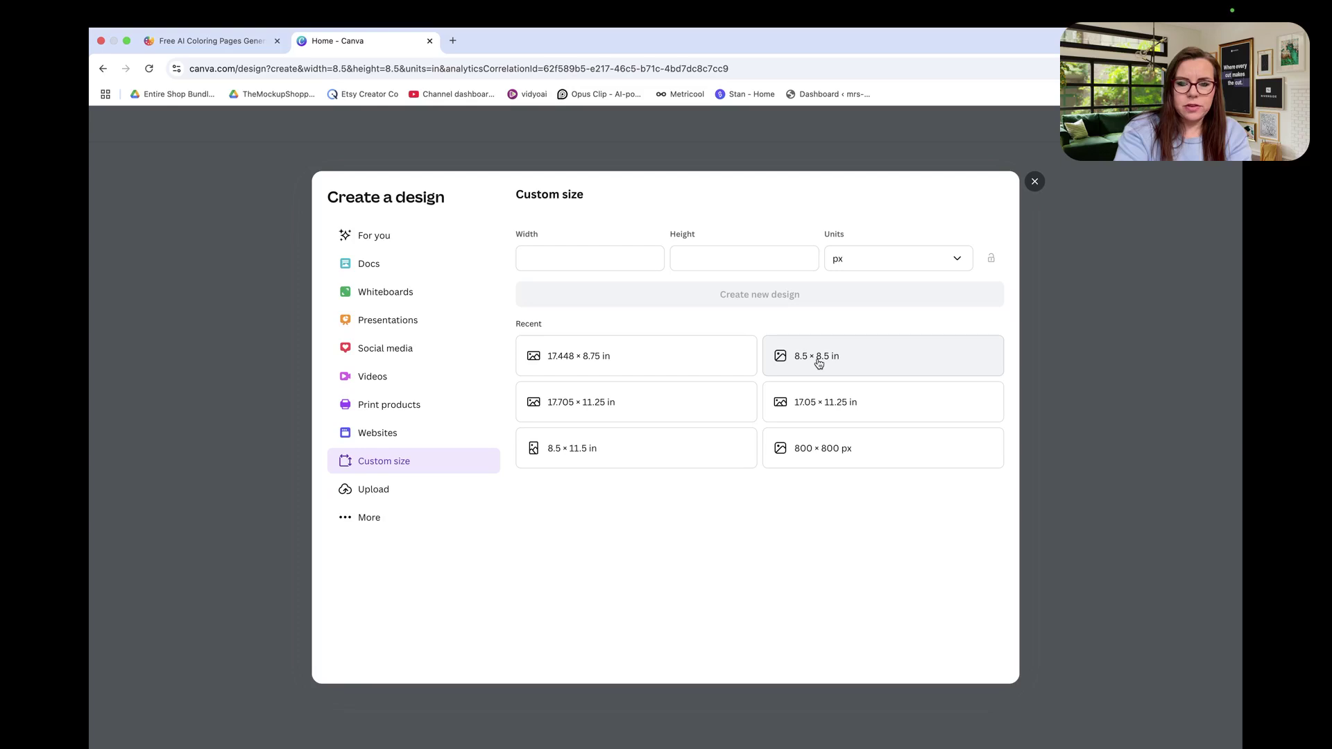
pyautogui.click(820, 363)
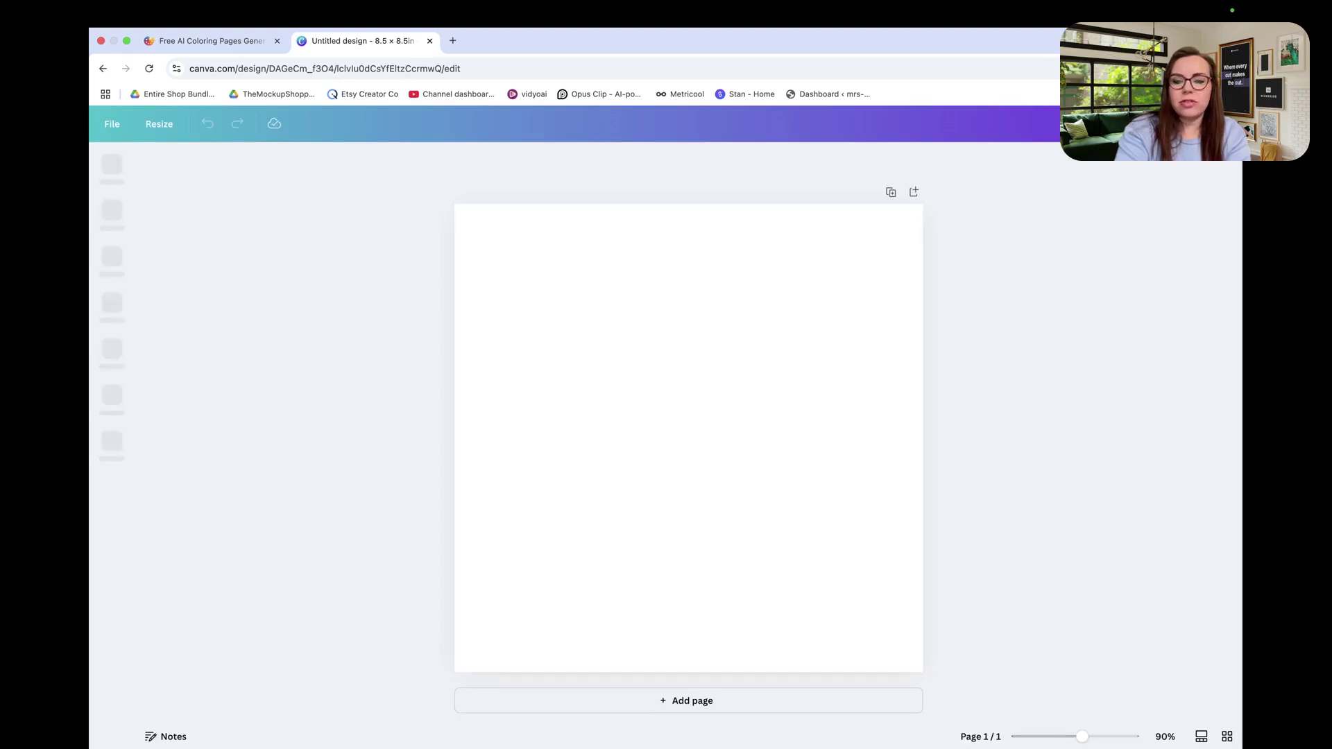
# Step: Upload the downloaded page of the girl shooting at goal, place it on the blank page, enlarge it slightly and centre it
pyautogui.click(1180, 68)
pyautogui.moveTo(1034, 130); pyautogui.dragTo(117, 357)
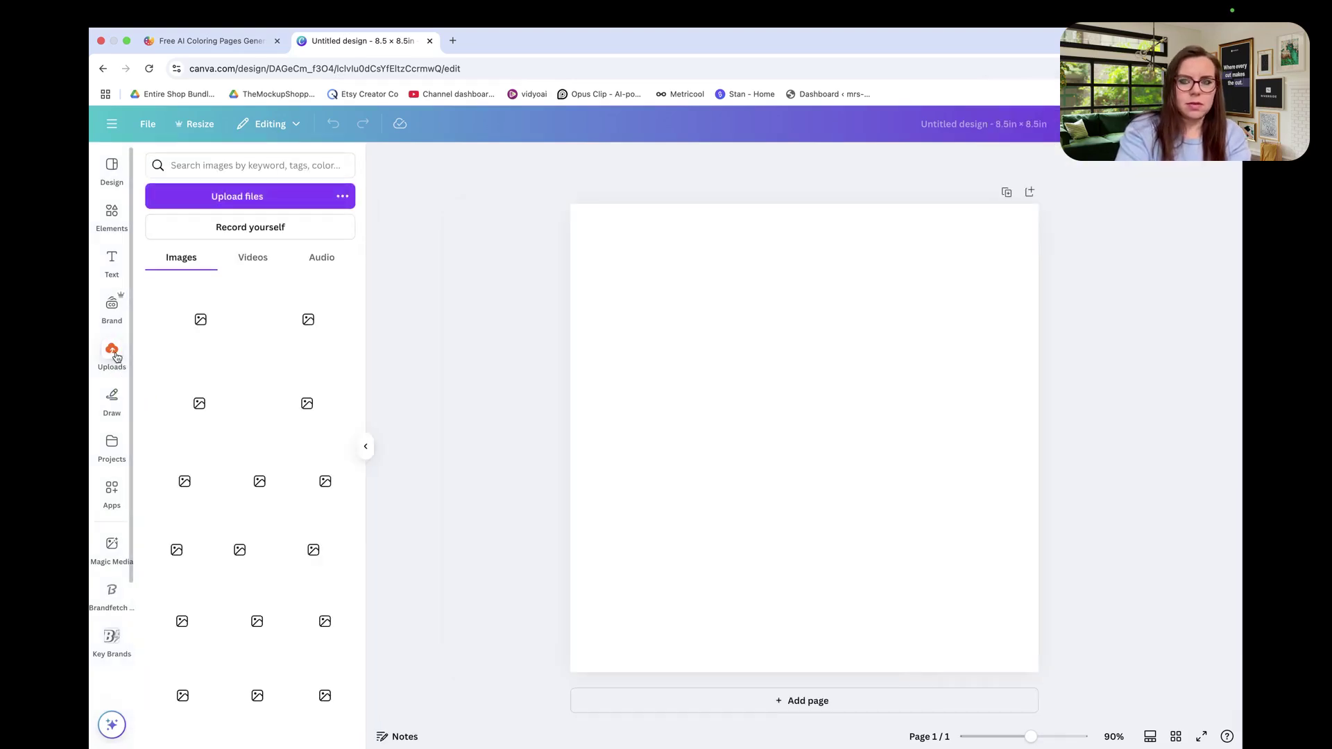
pyautogui.moveTo(655, 289); pyautogui.dragTo(627, 263)
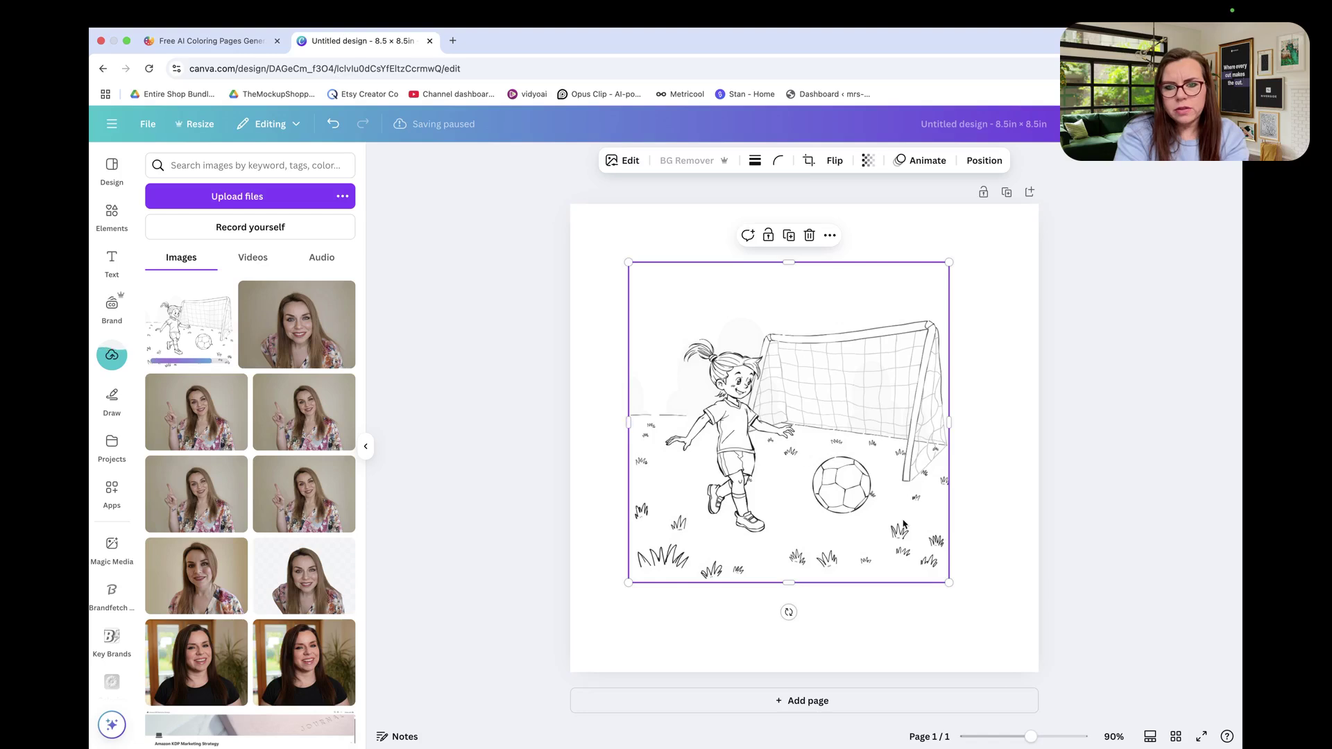
pyautogui.moveTo(949, 582); pyautogui.dragTo(982, 607)
pyautogui.moveTo(800, 516); pyautogui.dragTo(802, 517)
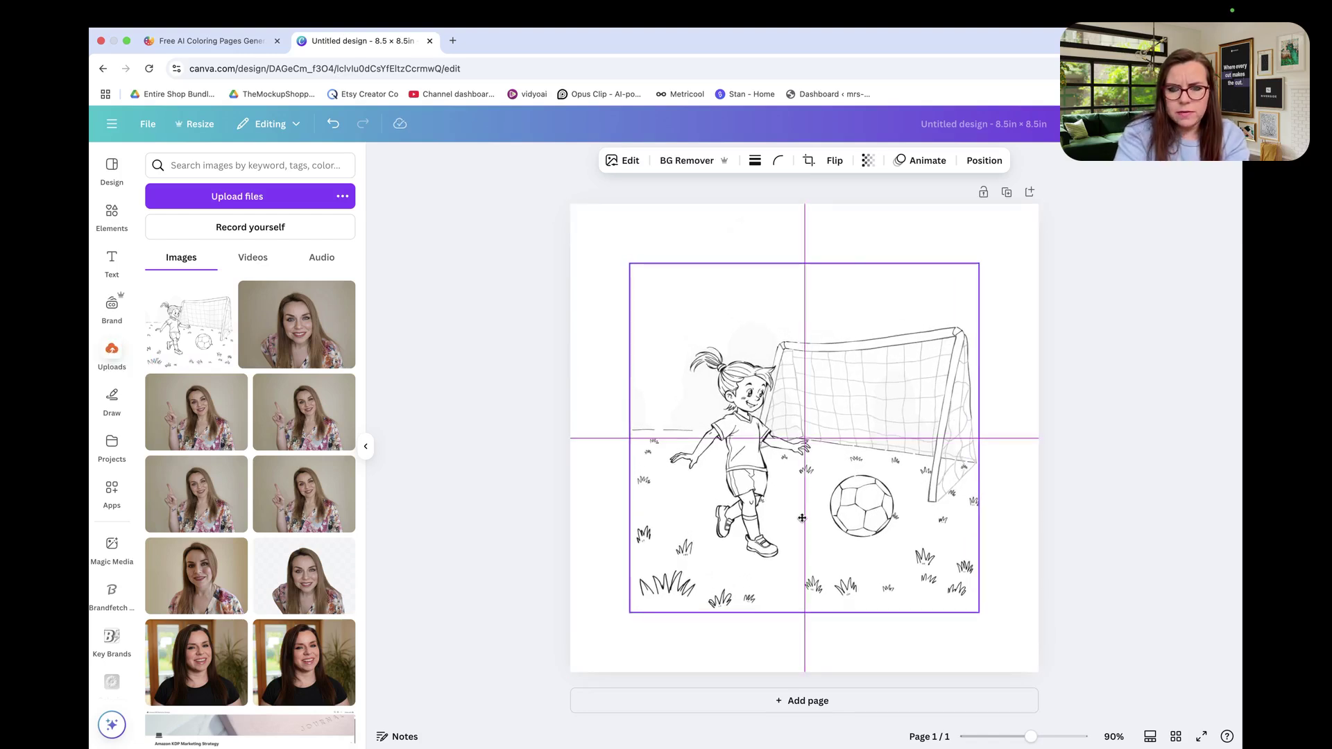
pyautogui.click(1140, 527)
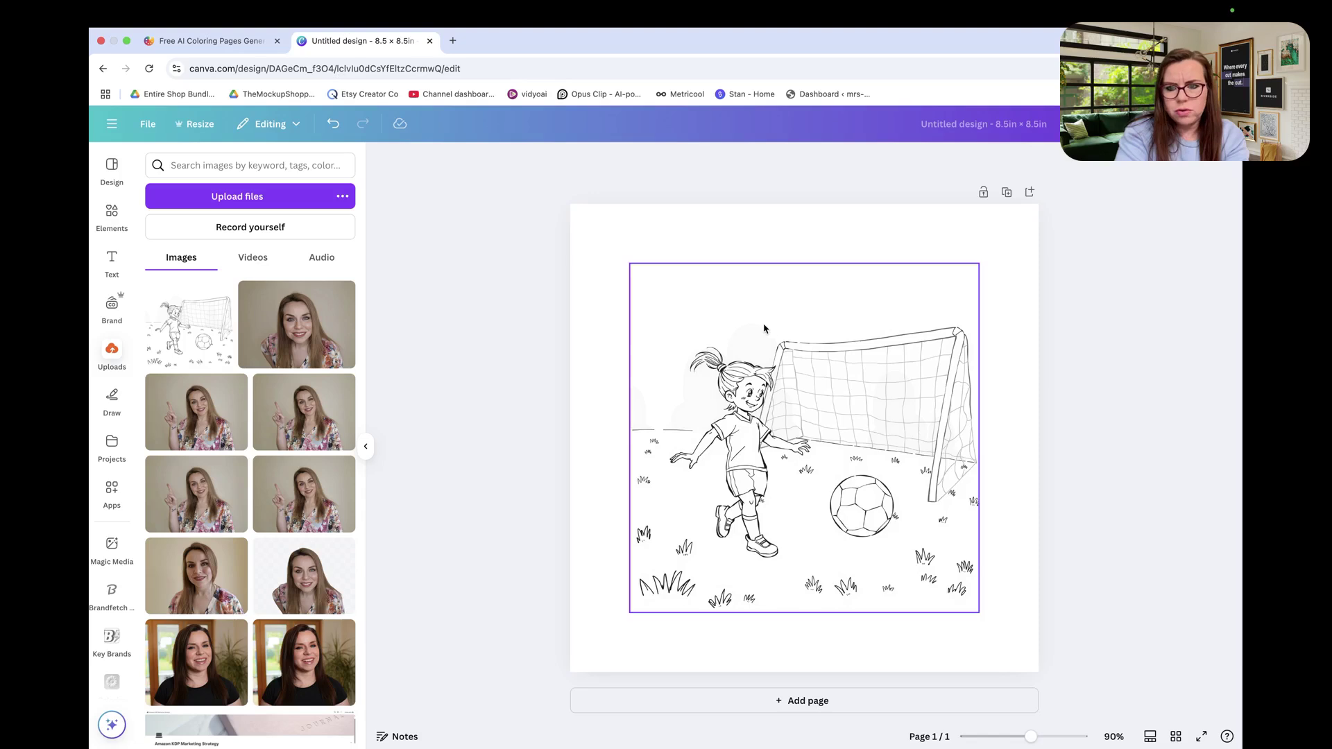
# Step: Search the design elements for "border"
pyautogui.click(109, 225)
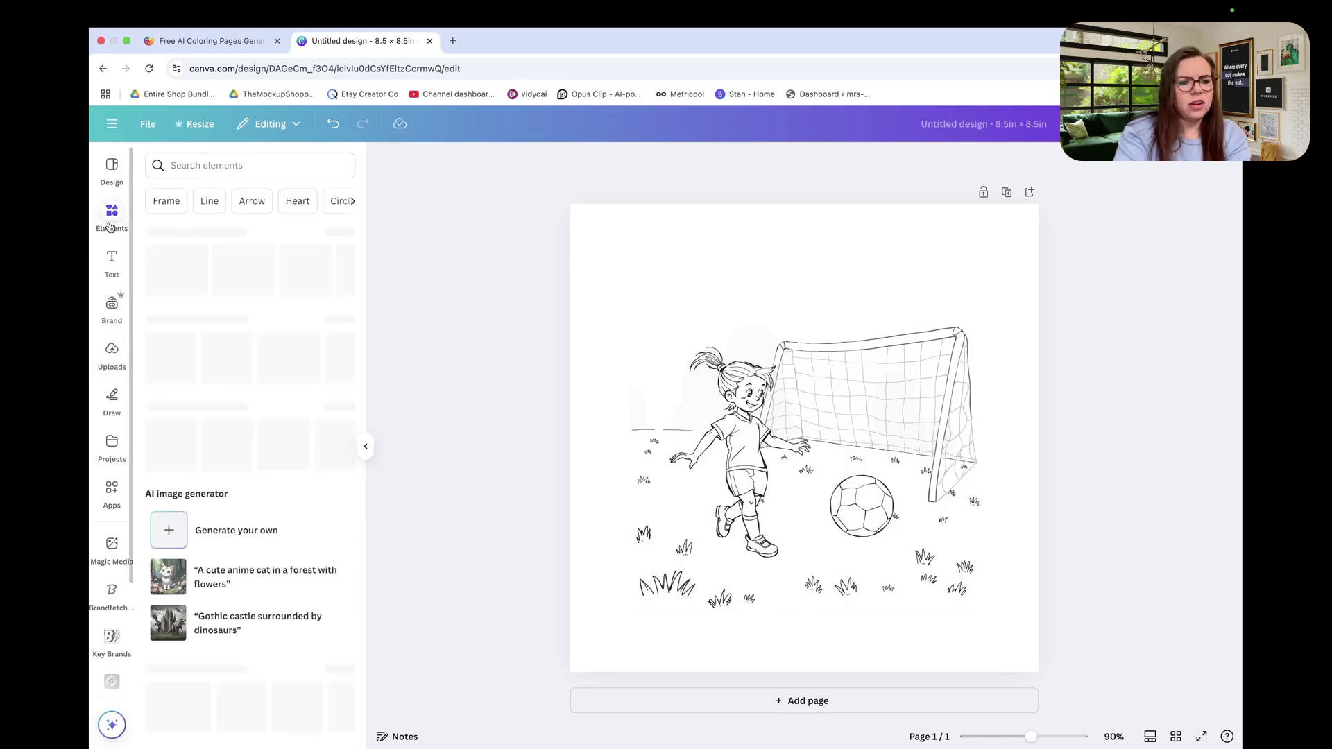
pyautogui.click(212, 165)
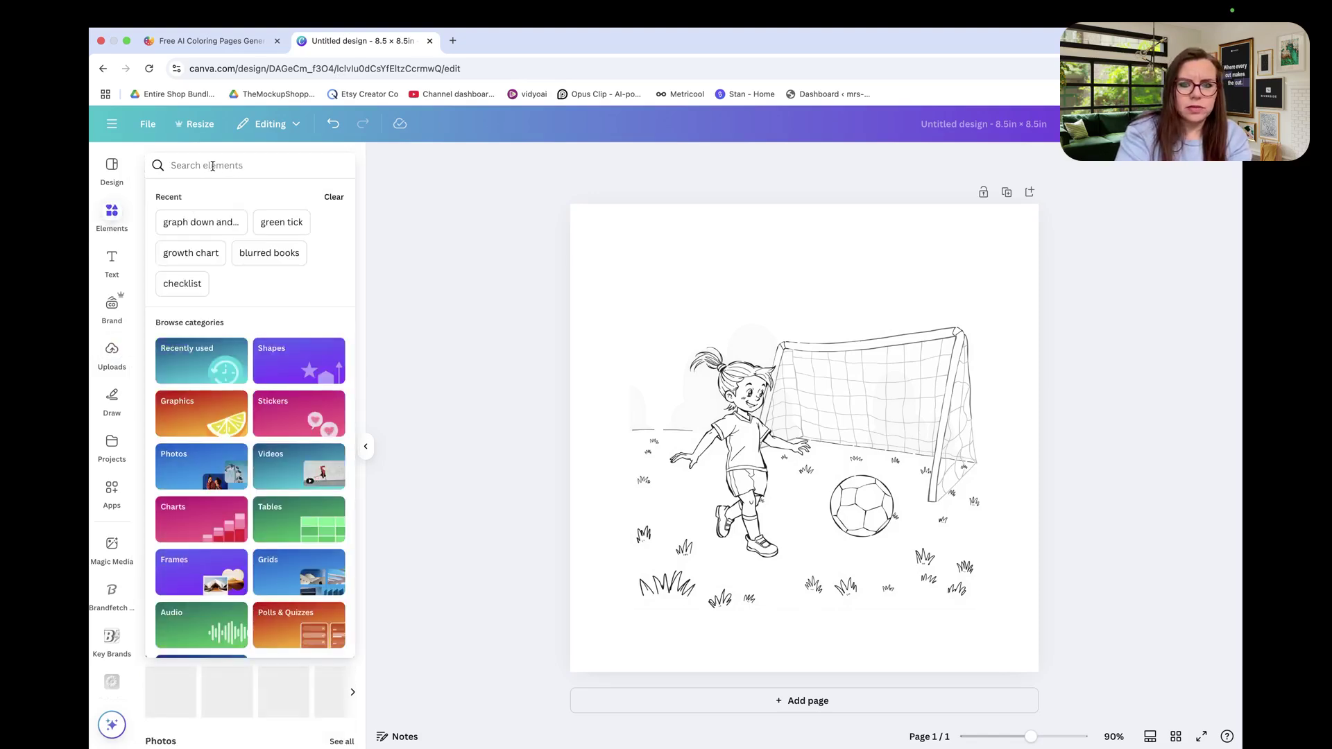
pyautogui.write('lin')
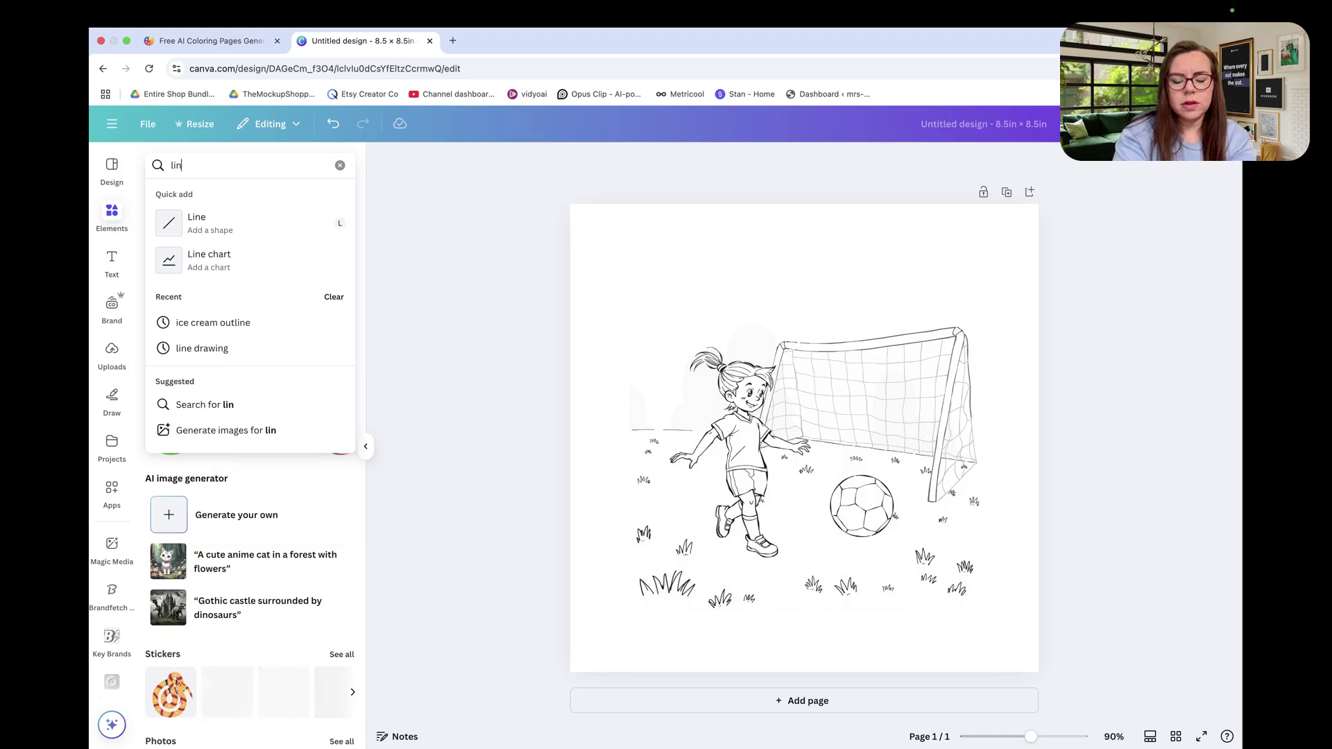
pyautogui.press('BackSpace')
pyautogui.press('BackSpace')
pyautogui.press('BackSpace')
pyautogui.write('border')
pyautogui.press('Return')
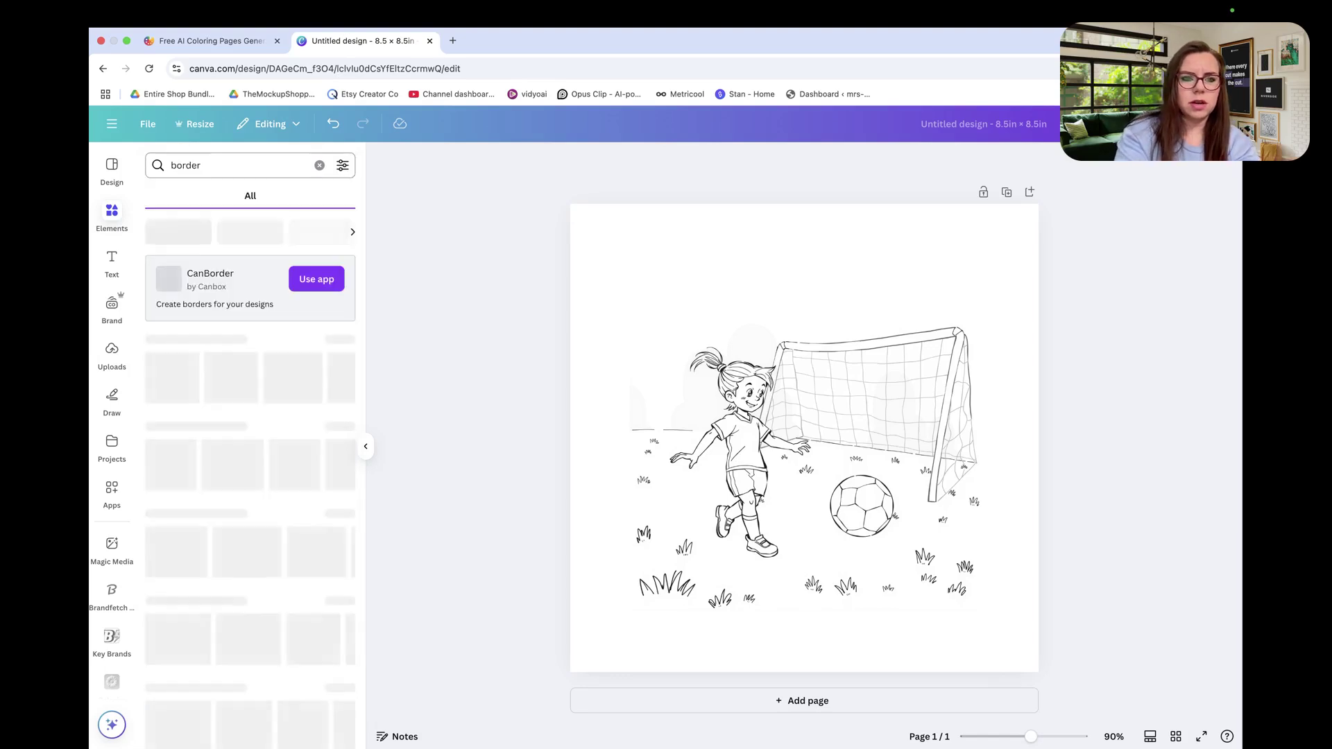
# Step: Add the thick black square border graphic and enlarge it to frame the football illustration
pyautogui.click(171, 377)
pyautogui.moveTo(651, 285); pyautogui.dragTo(603, 238)
pyautogui.moveTo(899, 532); pyautogui.dragTo(1008, 586)
pyautogui.click(312, 326)
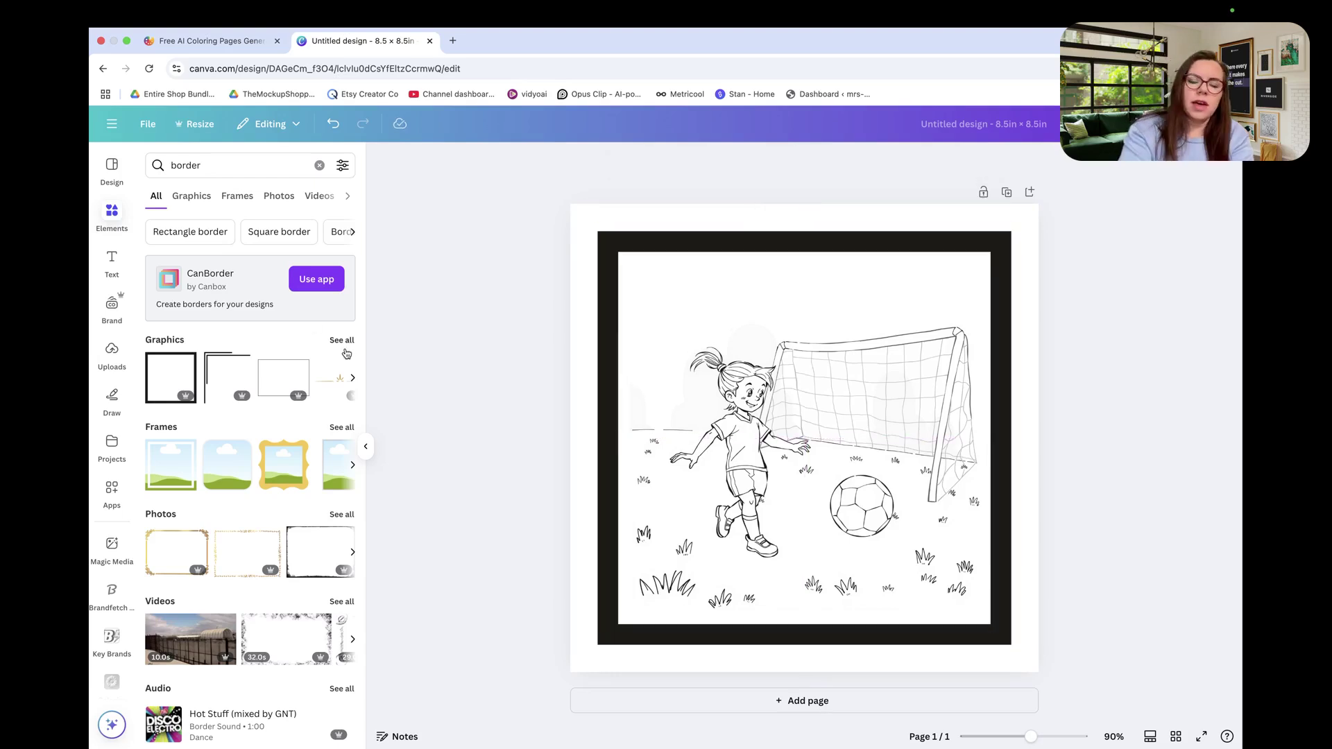
# Step: Switch back to the coloring page generator, change the prompt to "Girl saving a goal" and generate the batch
pyautogui.click(211, 45)
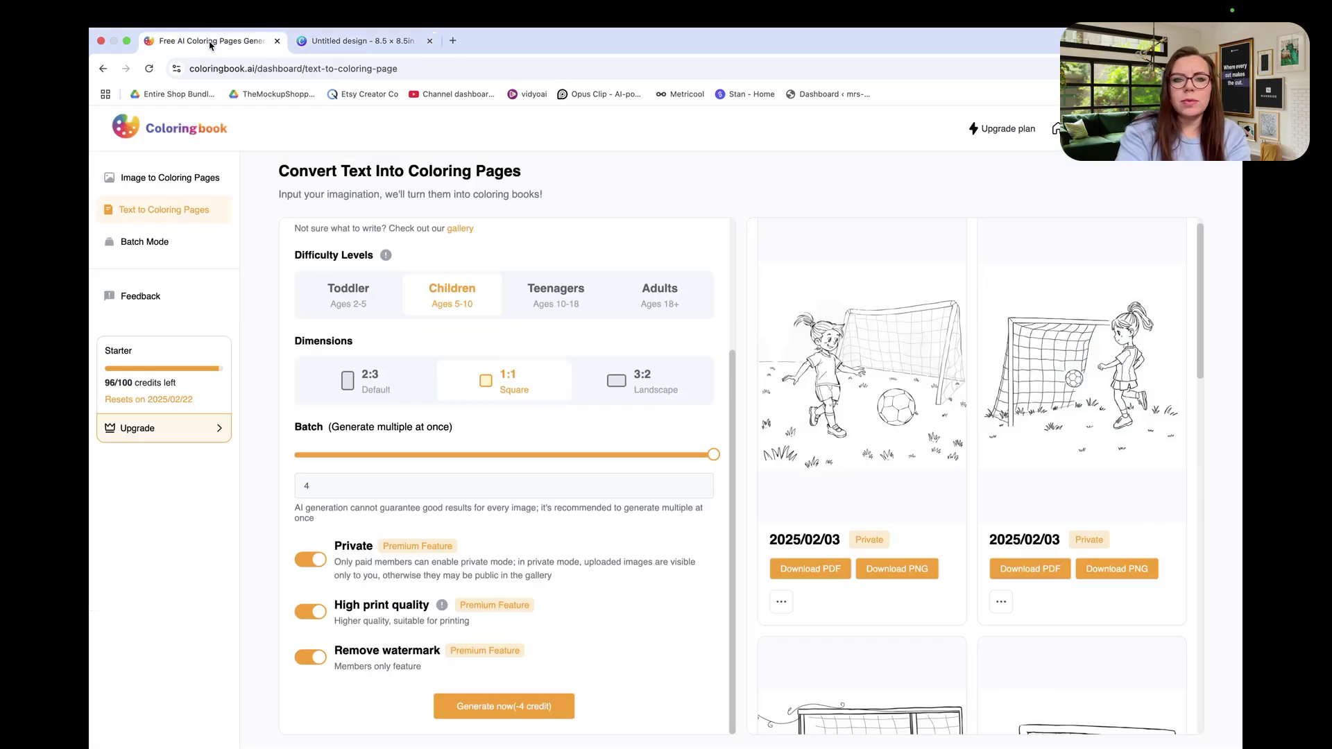
pyautogui.scroll(5, 438, 511)
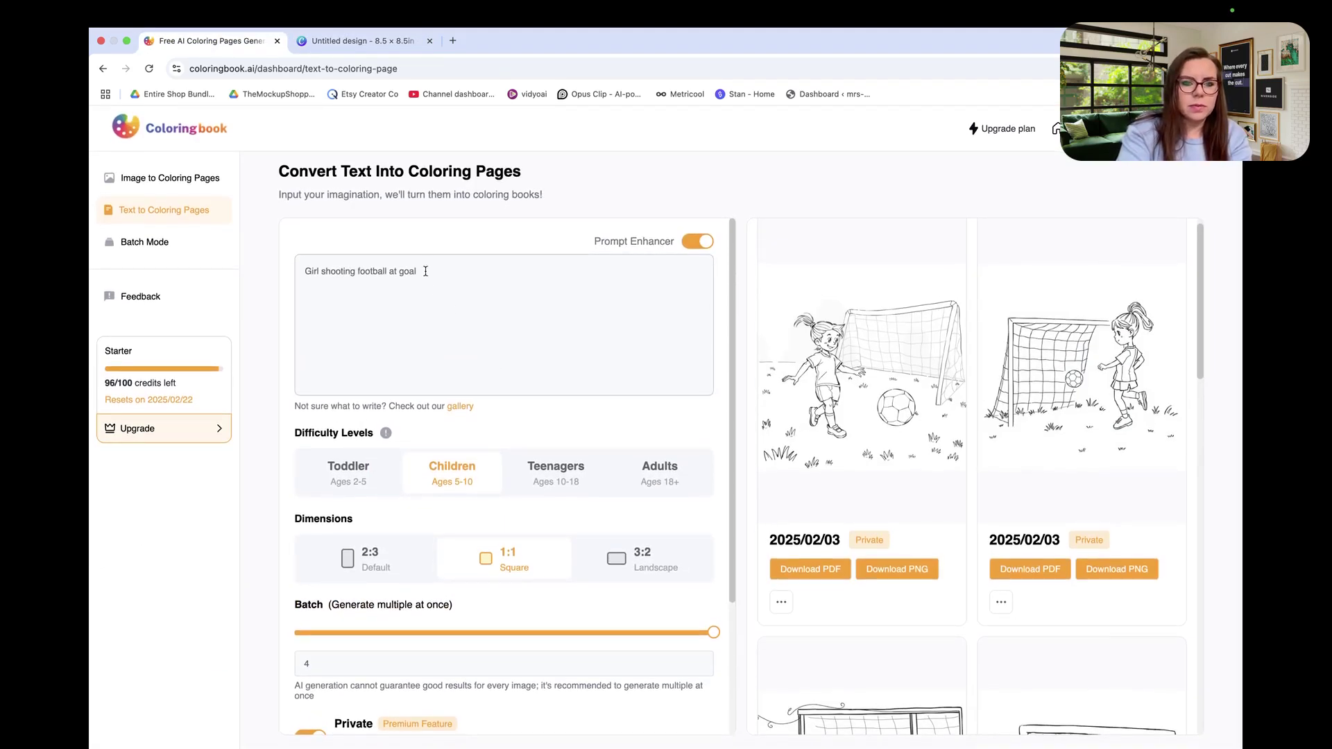
pyautogui.moveTo(435, 274); pyautogui.dragTo(327, 271)
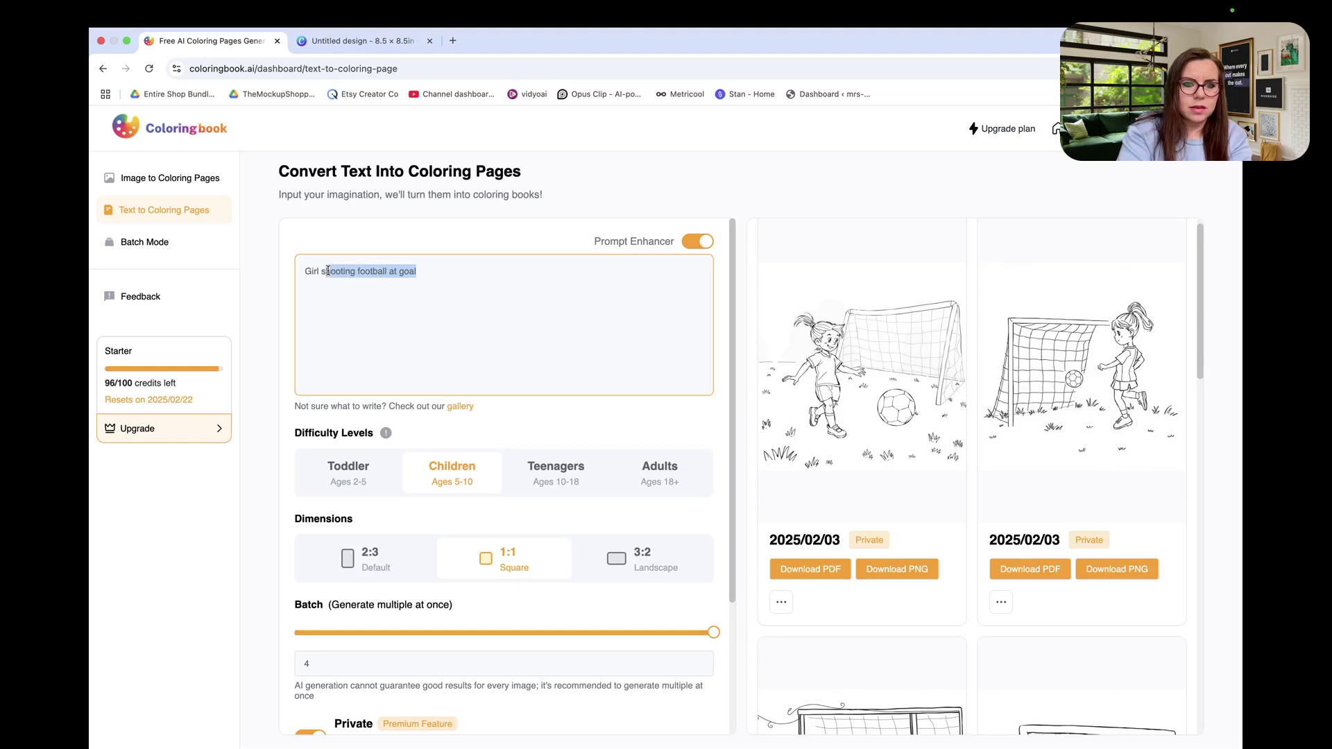
pyautogui.write('saving a')
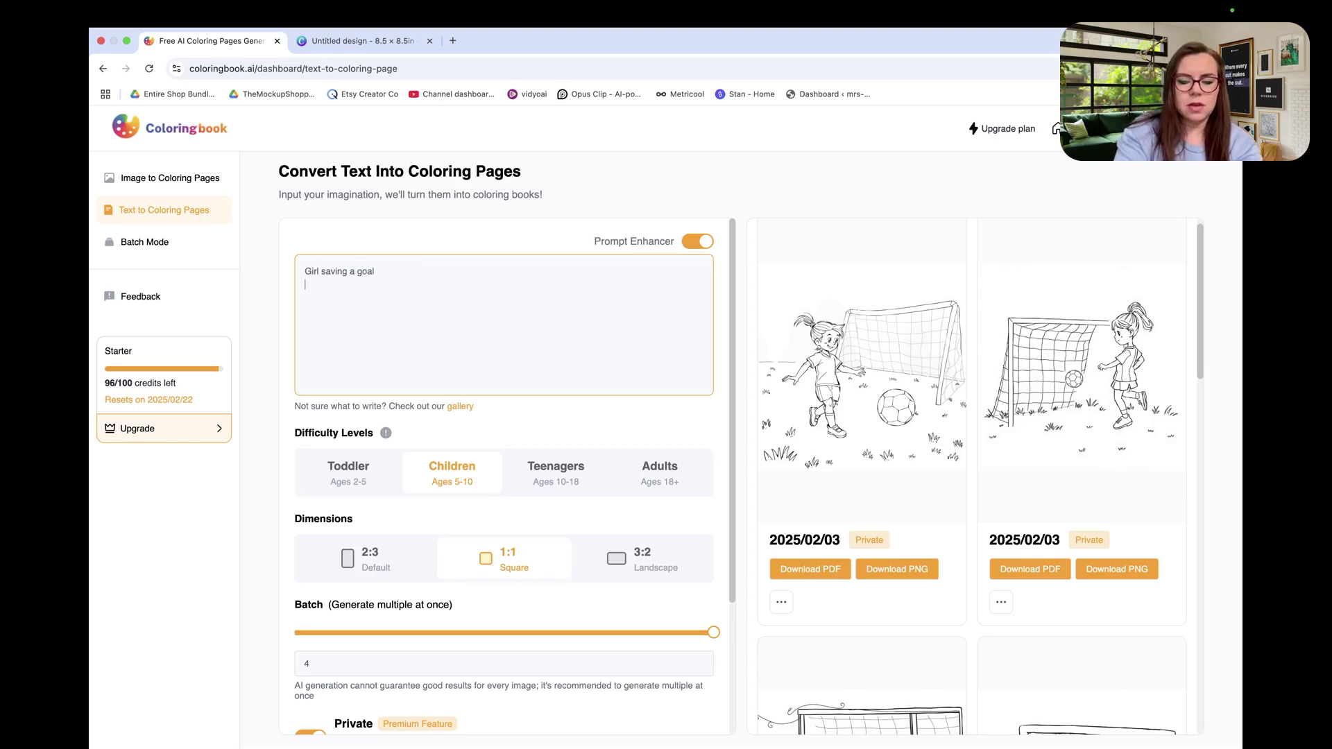
pyautogui.scroll(-3, 505, 479)
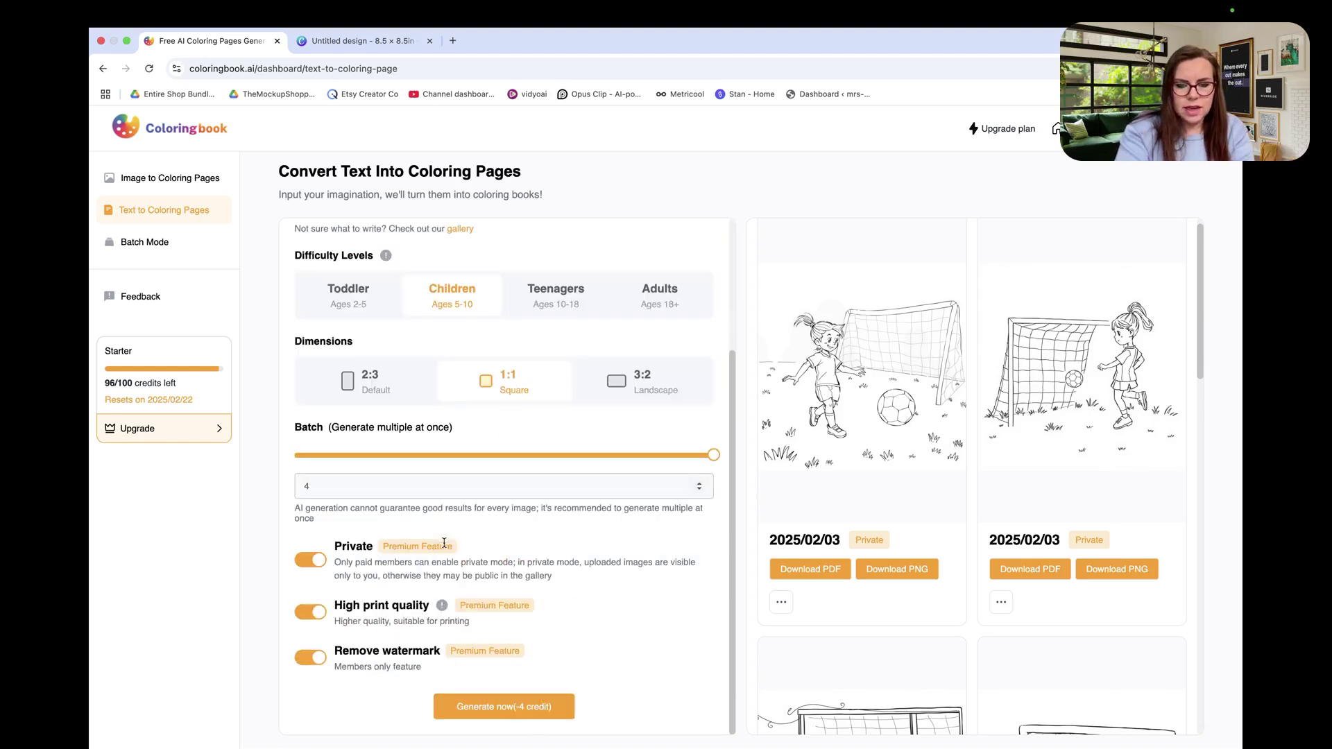
pyautogui.click(480, 707)
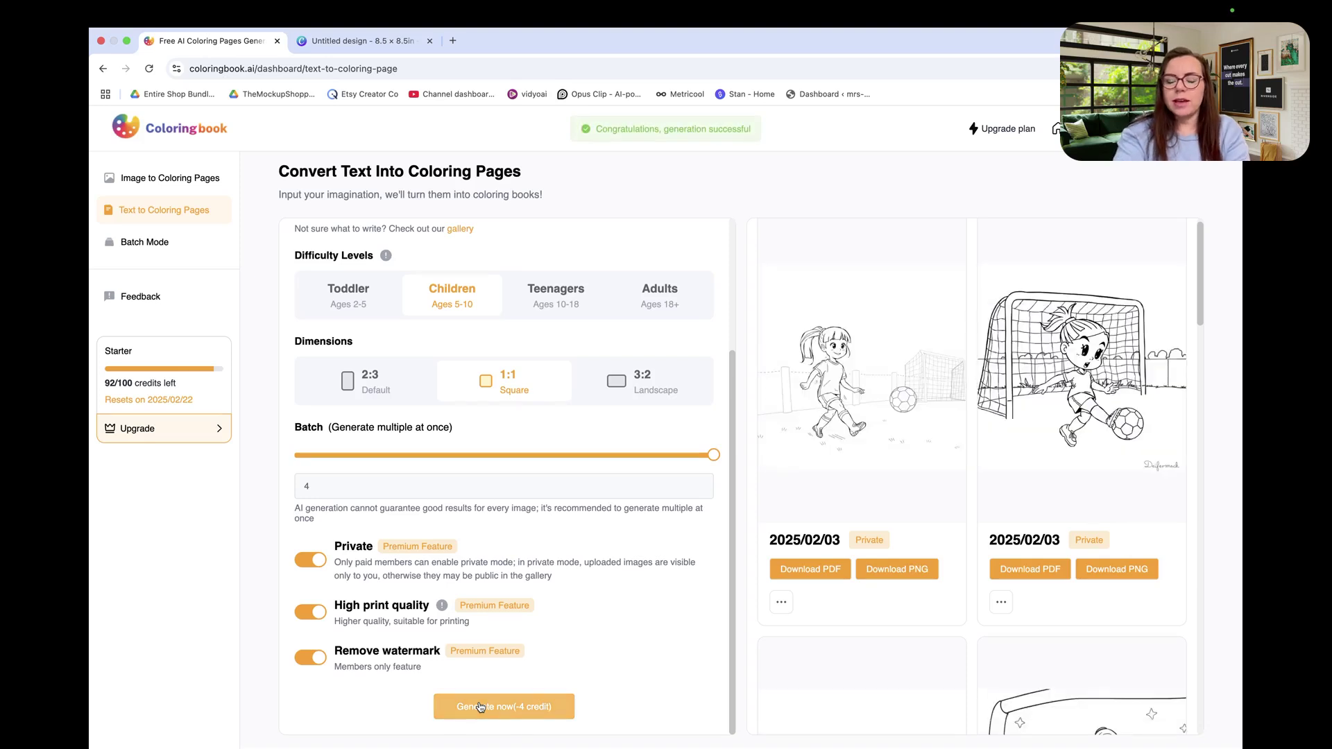
# Step: Review the generated "Girl saving a goal" coloring pages and download them as PNG files
pyautogui.scroll(-2, 1051, 421)
pyautogui.scroll(-2, 1052, 421)
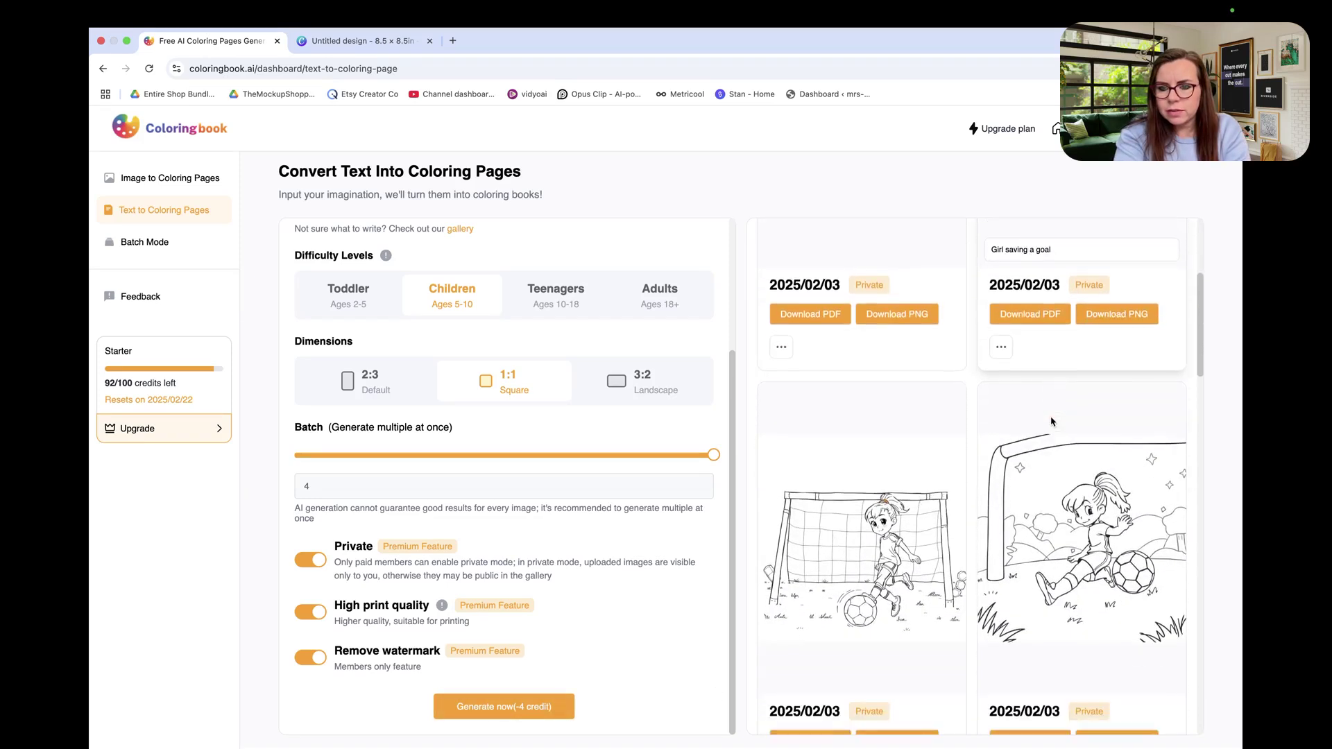
pyautogui.scroll(3, 1051, 421)
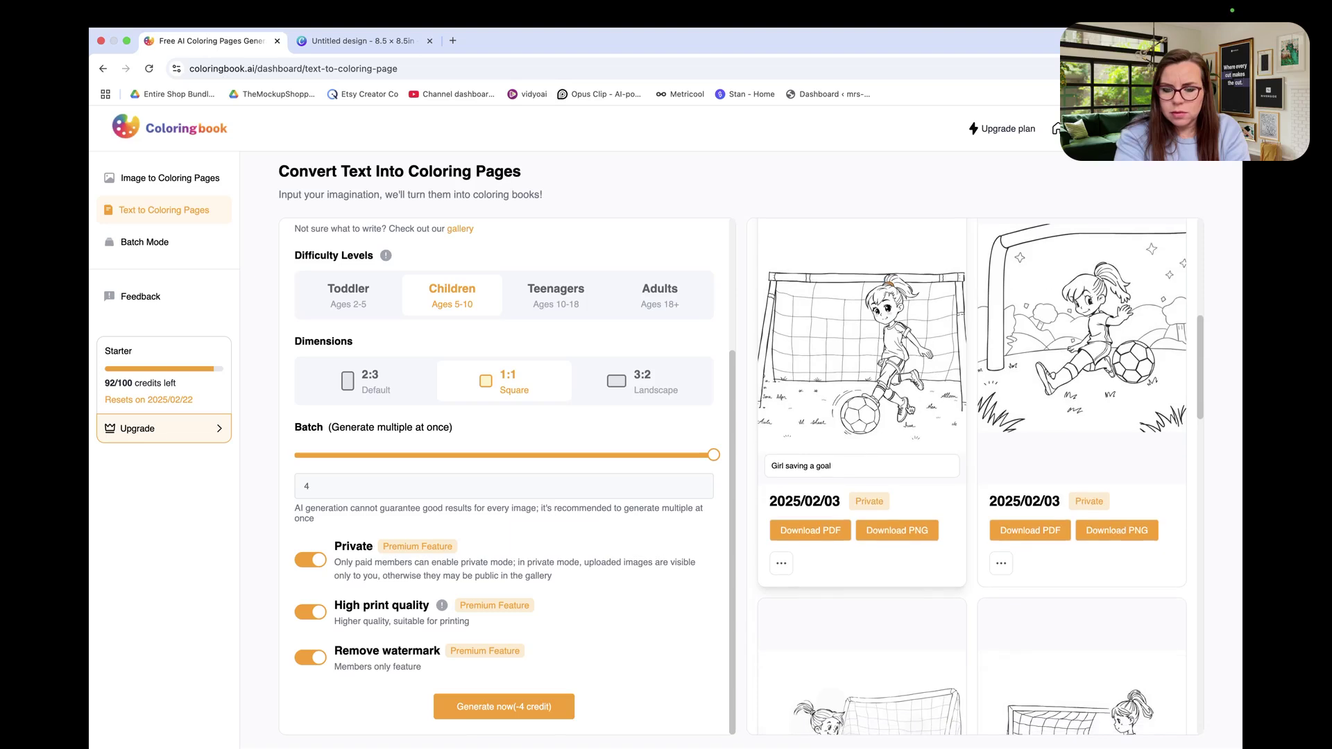
pyautogui.scroll(-3, 909, 409)
pyautogui.scroll(3, 909, 408)
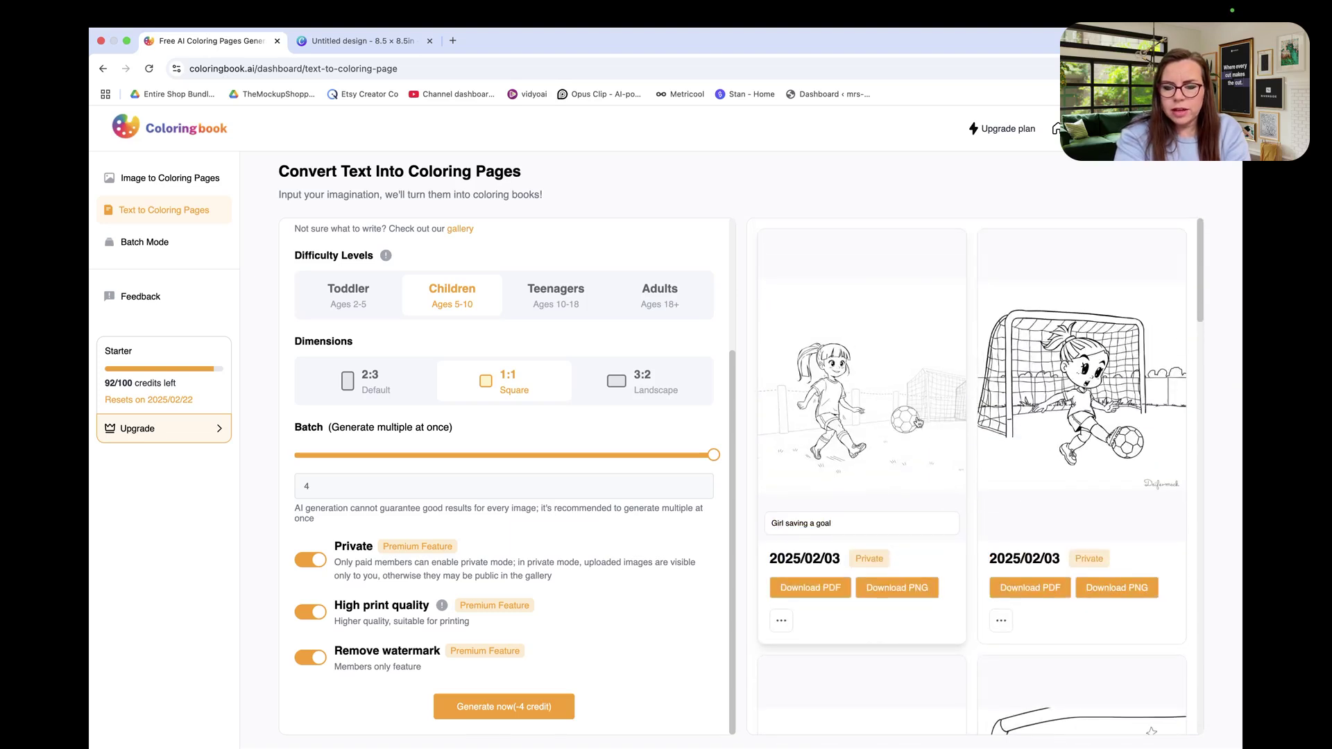
pyautogui.click(1115, 595)
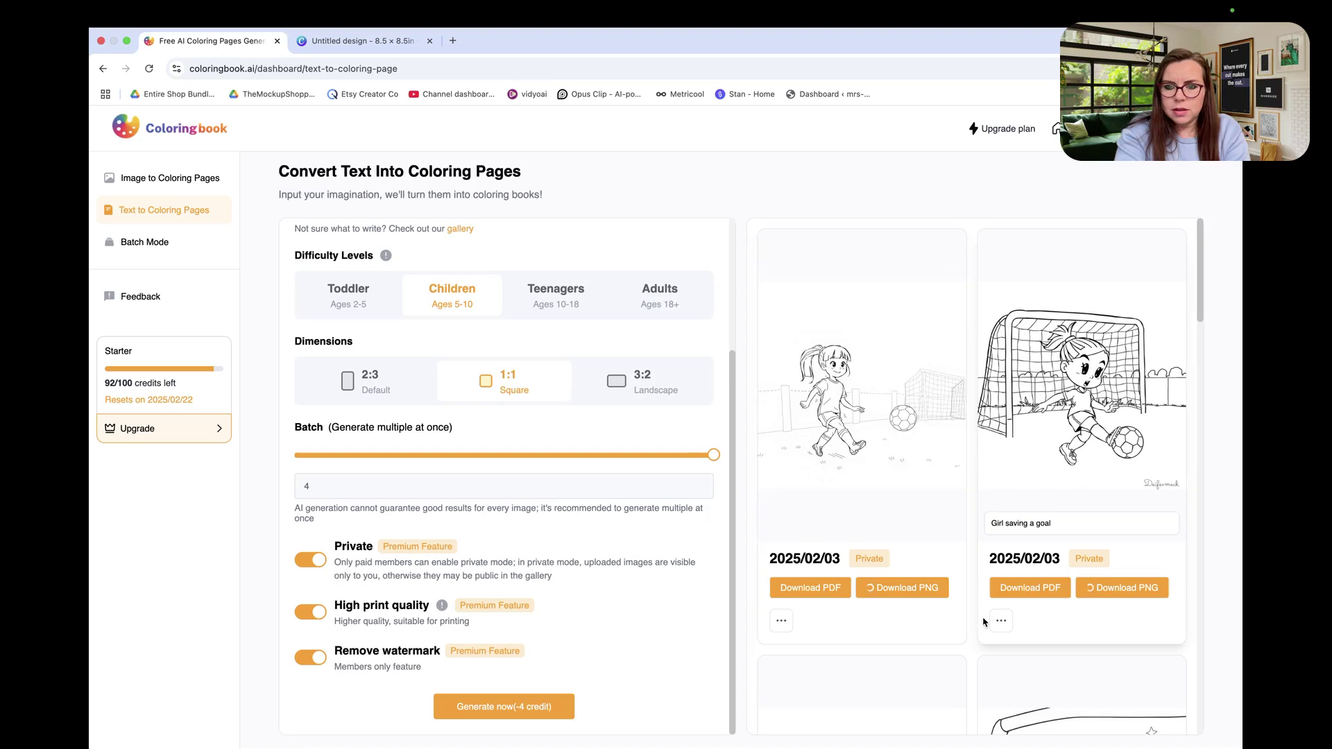
pyautogui.click(919, 591)
pyautogui.scroll(-6, 919, 591)
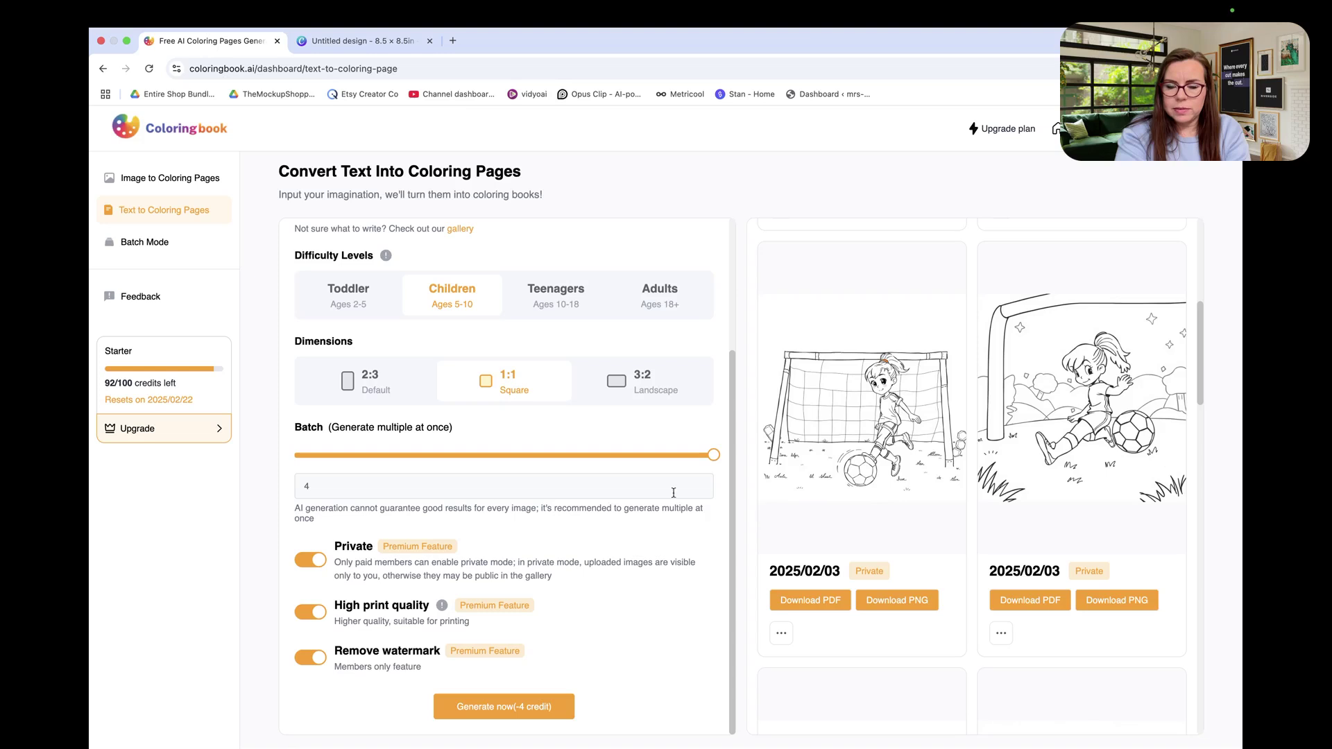
# Step: Return to the Canva design and add four blank pages after the bordered illustration
pyautogui.click(393, 41)
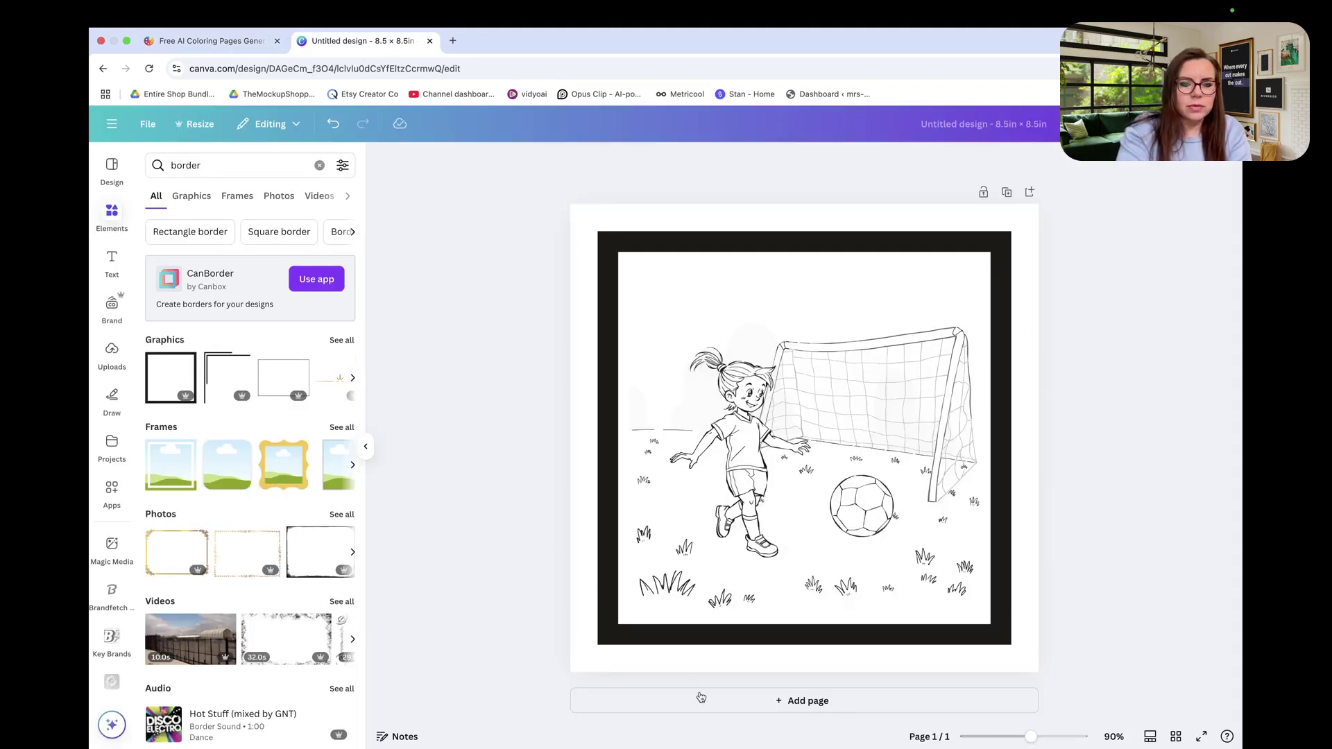
pyautogui.click(722, 702)
pyautogui.click(720, 703)
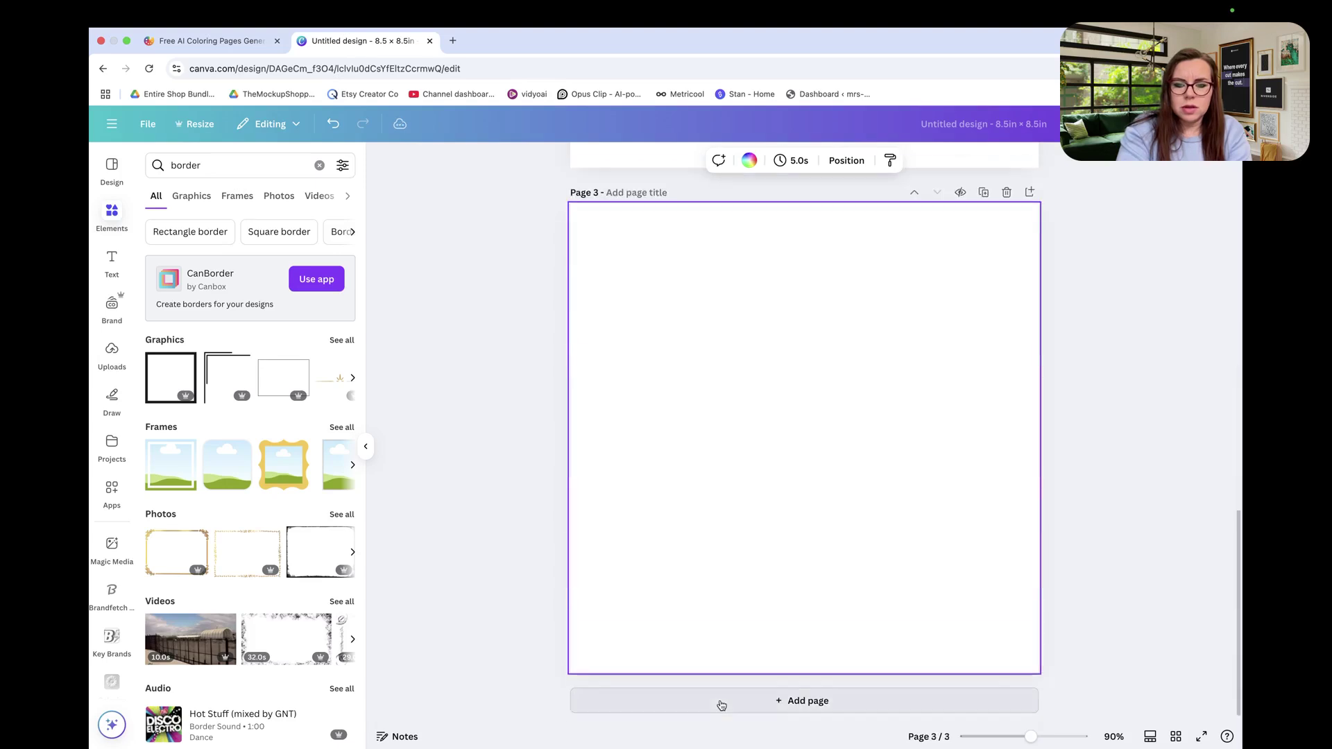
pyautogui.click(721, 702)
pyautogui.click(721, 702)
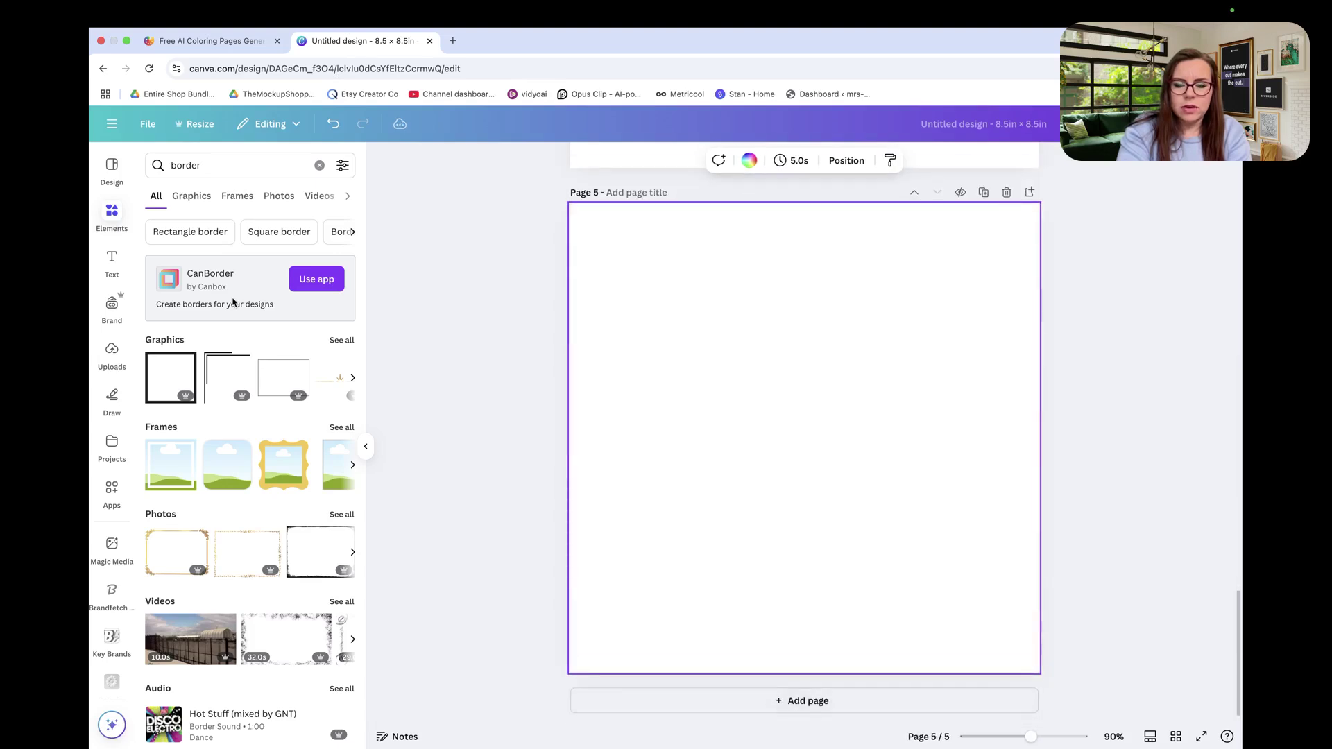
# Step: Upload the five coloring page PNG files from the Downloads folder to the Canva uploads
pyautogui.click(112, 352)
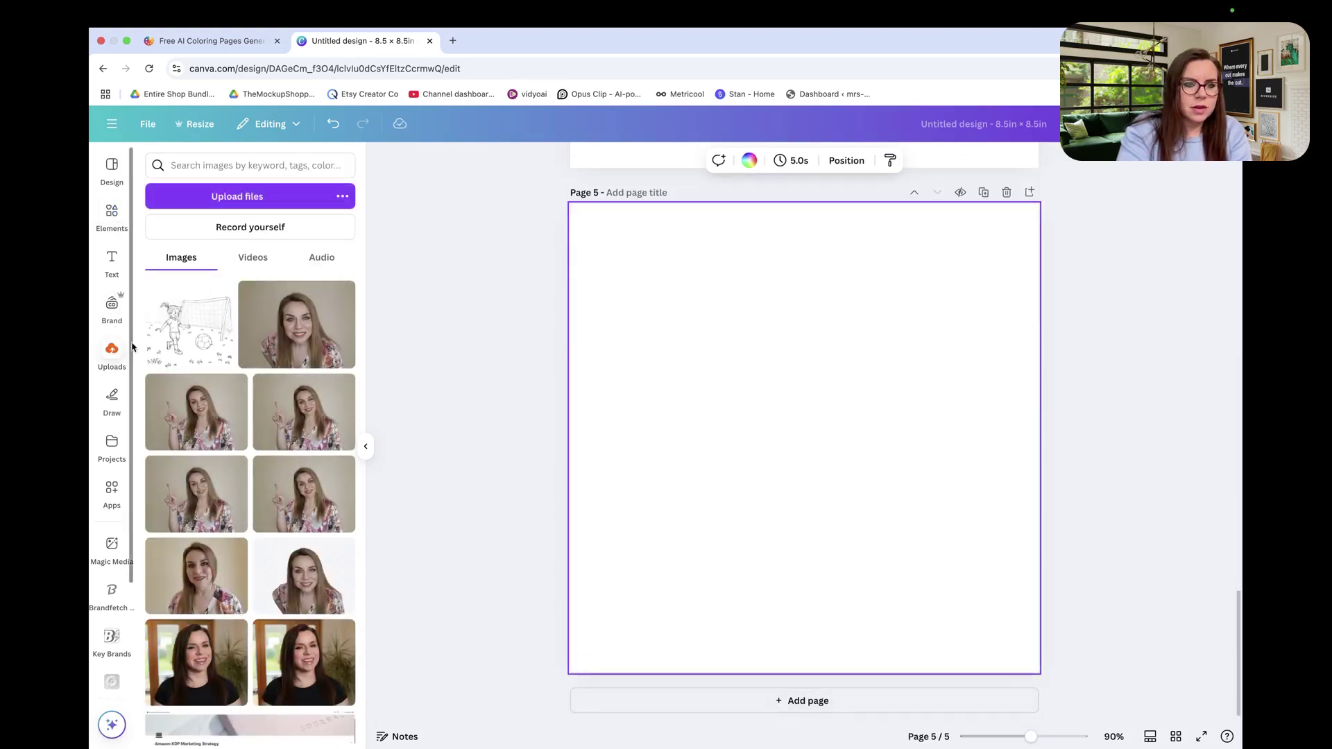
pyautogui.click(243, 197)
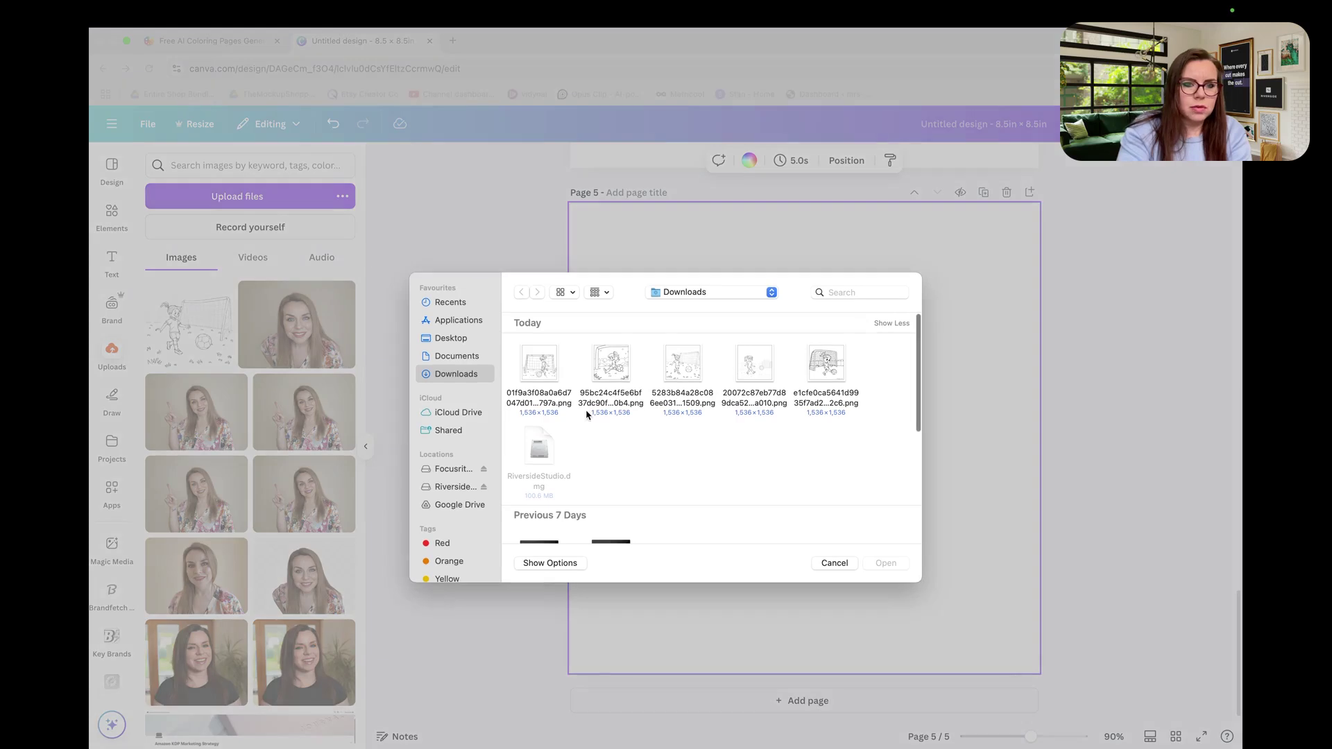
pyautogui.click(534, 363)
pyautogui.keyDown('shift'); pyautogui.click(683, 363); pyautogui.keyUp('shift')
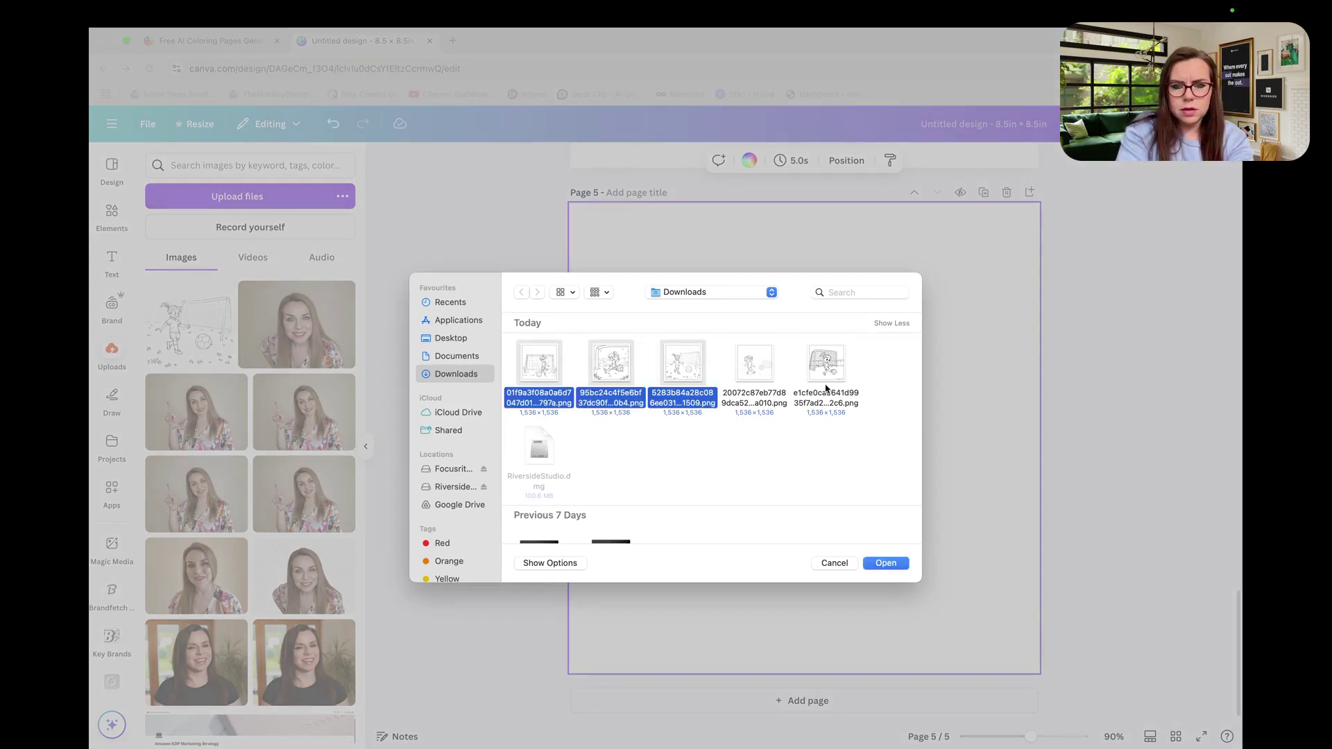
pyautogui.keyDown('super'); pyautogui.click(845, 366); pyautogui.keyUp('super')
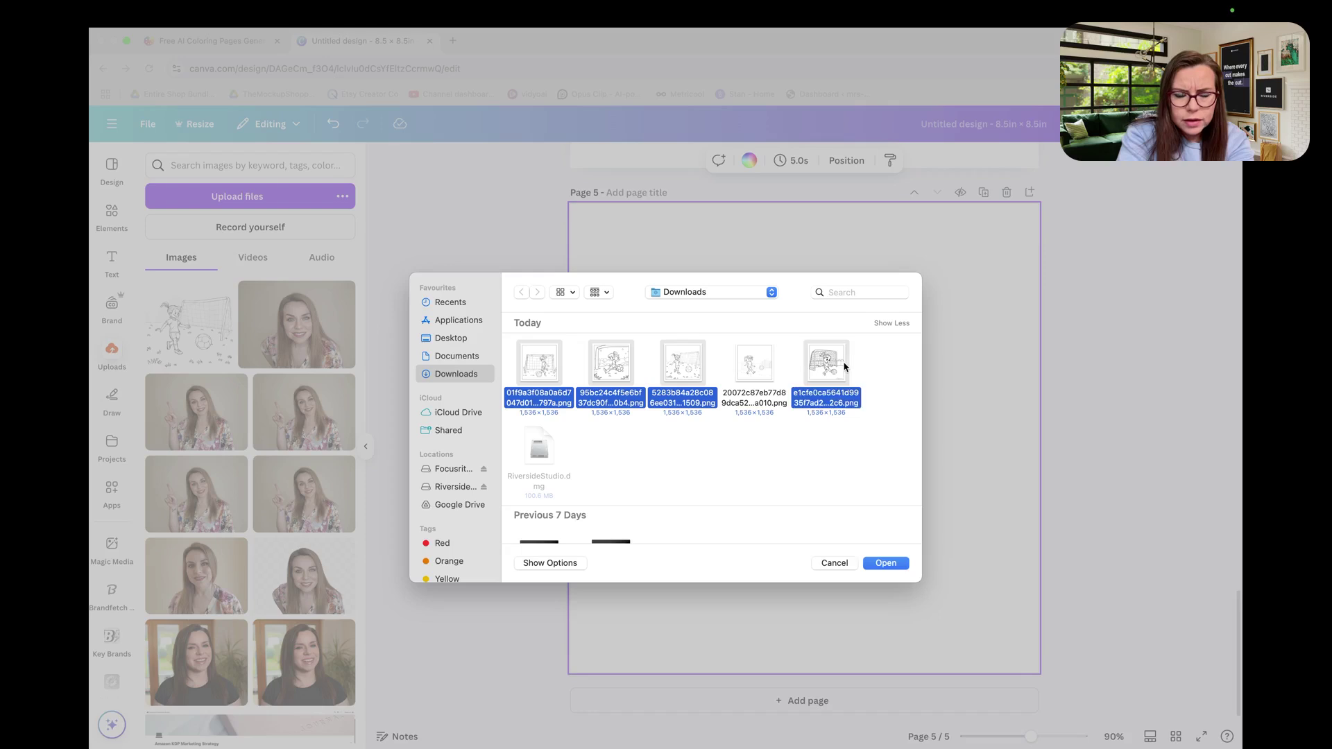
pyautogui.keyDown('super'); pyautogui.click(758, 381); pyautogui.keyUp('super')
pyautogui.click(893, 566)
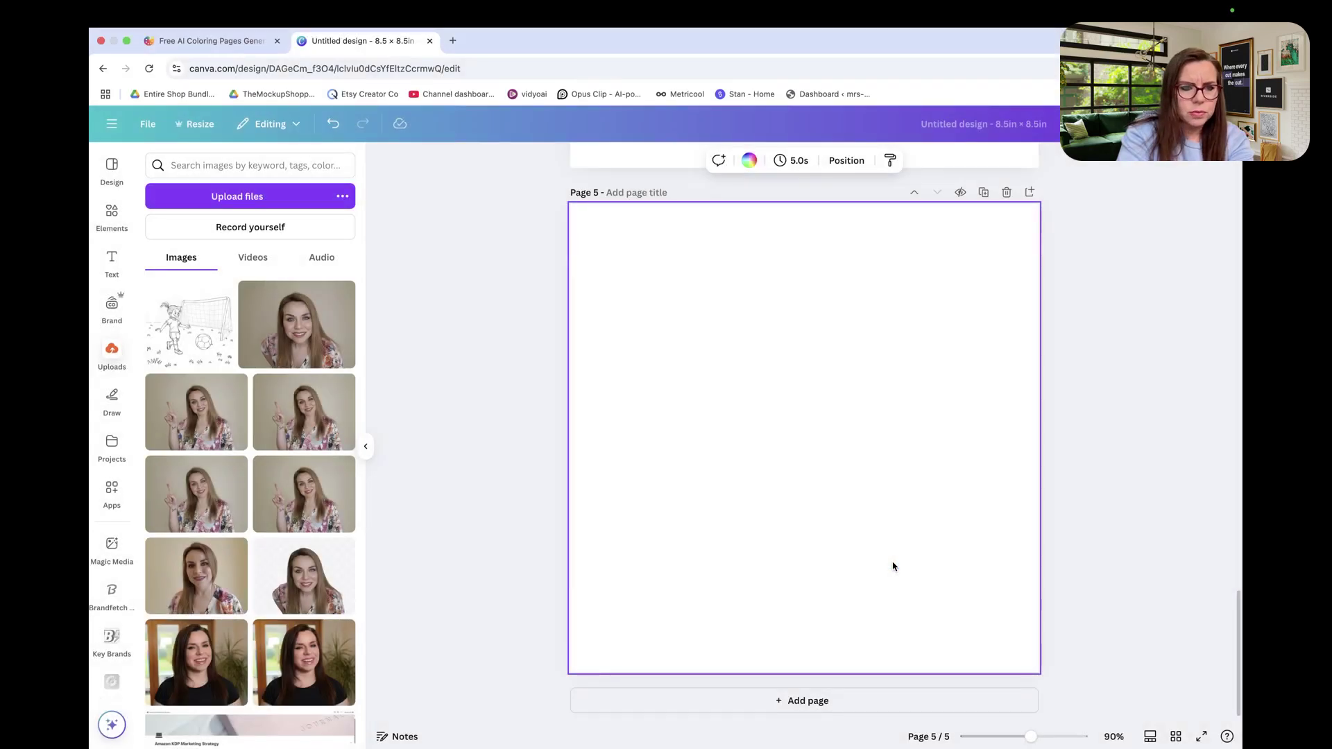
# Step: Place the uploaded image of the girl kicking the ball in front of the goal net on page 2
pyautogui.scroll(-5, 513, 397)
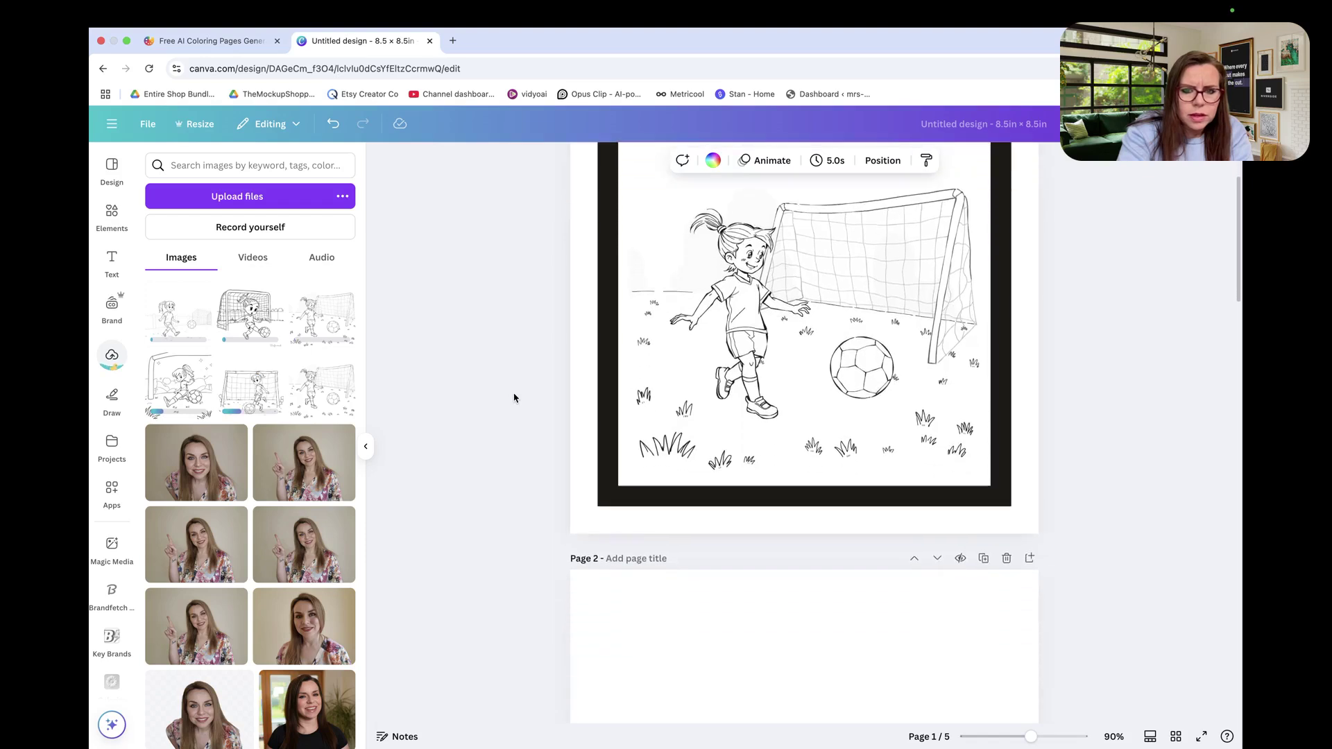
pyautogui.scroll(-2, 514, 398)
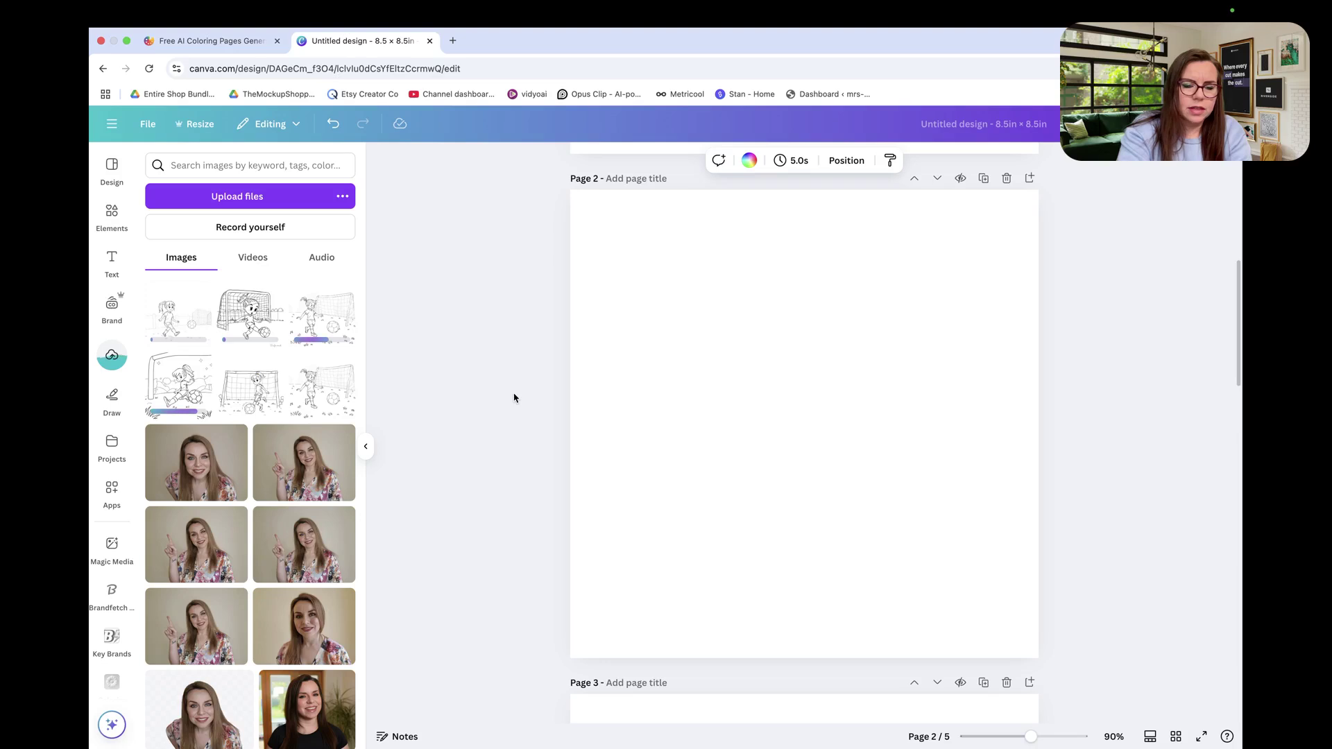
pyautogui.click(257, 386)
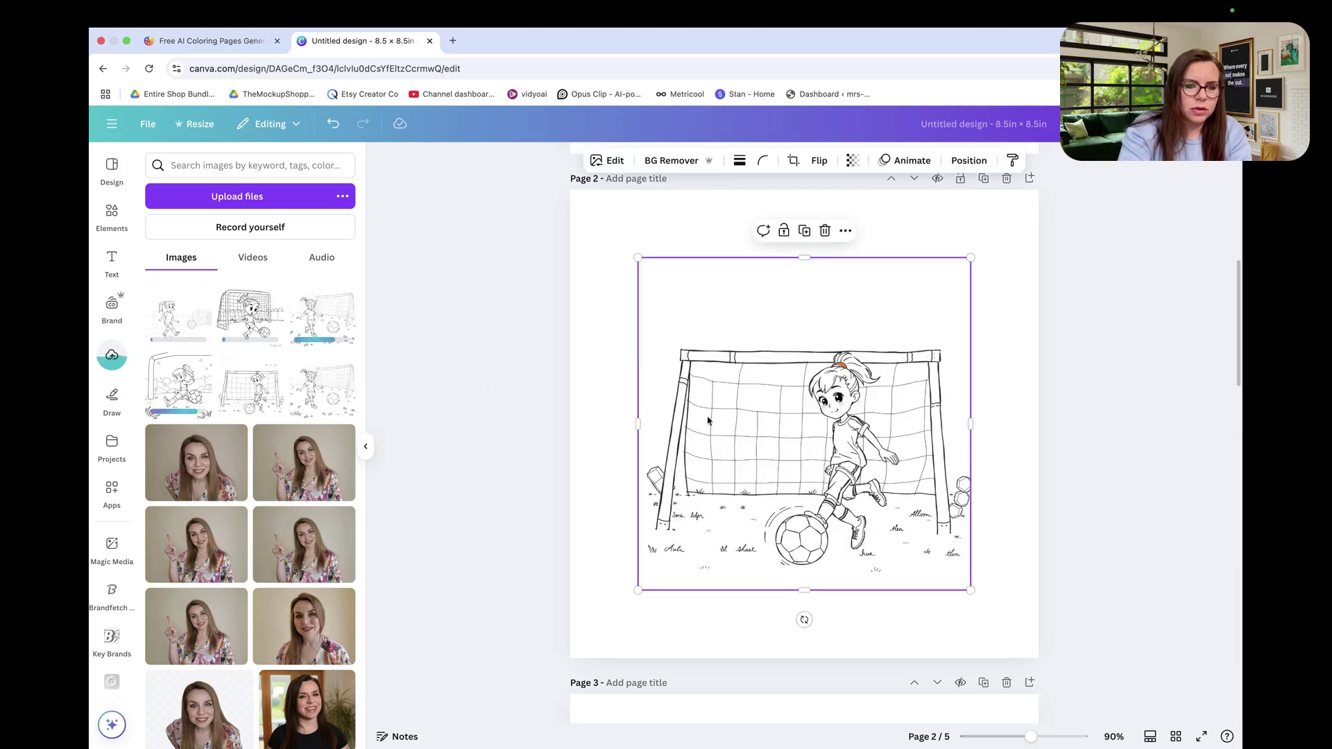
# Step: Erase the pink blush from both of the girl's cheeks on page 2 with Magic Eraser at brush size 4
pyautogui.scroll(-1, 834, 371)
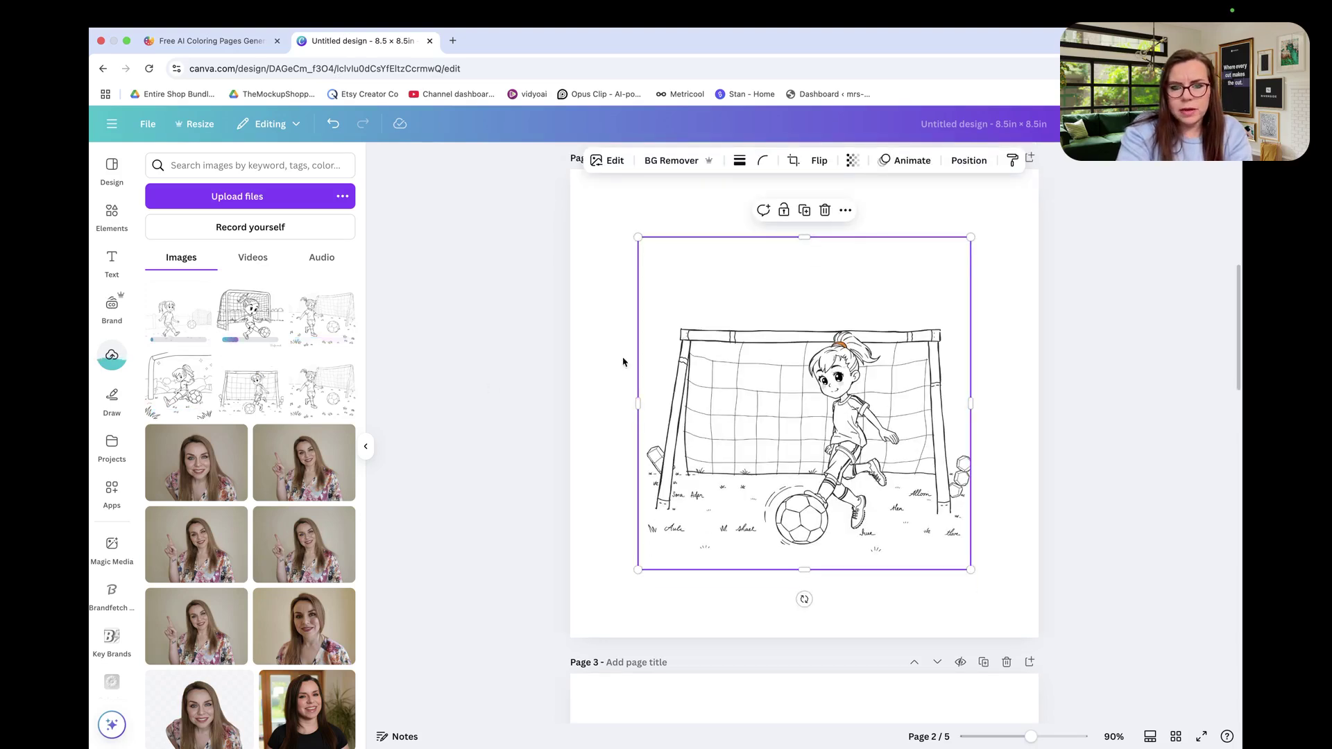
pyautogui.click(854, 162)
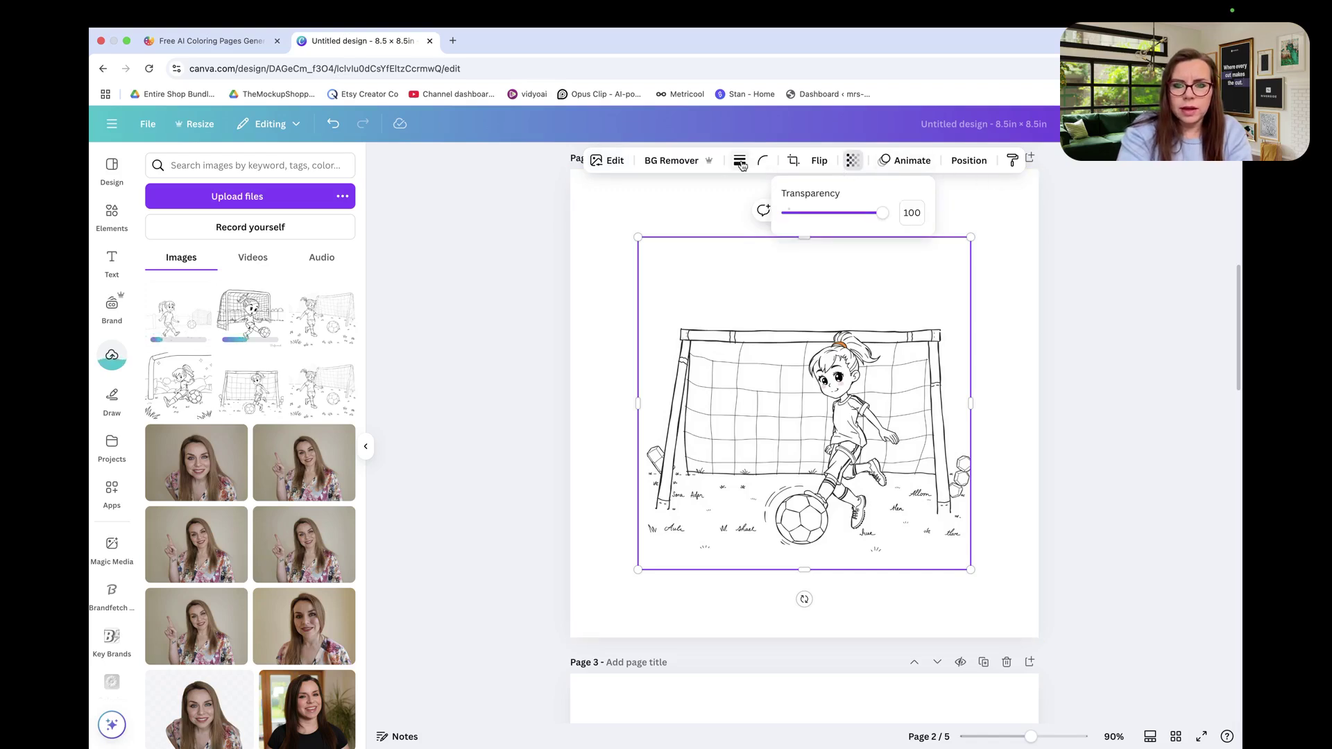
pyautogui.click(608, 162)
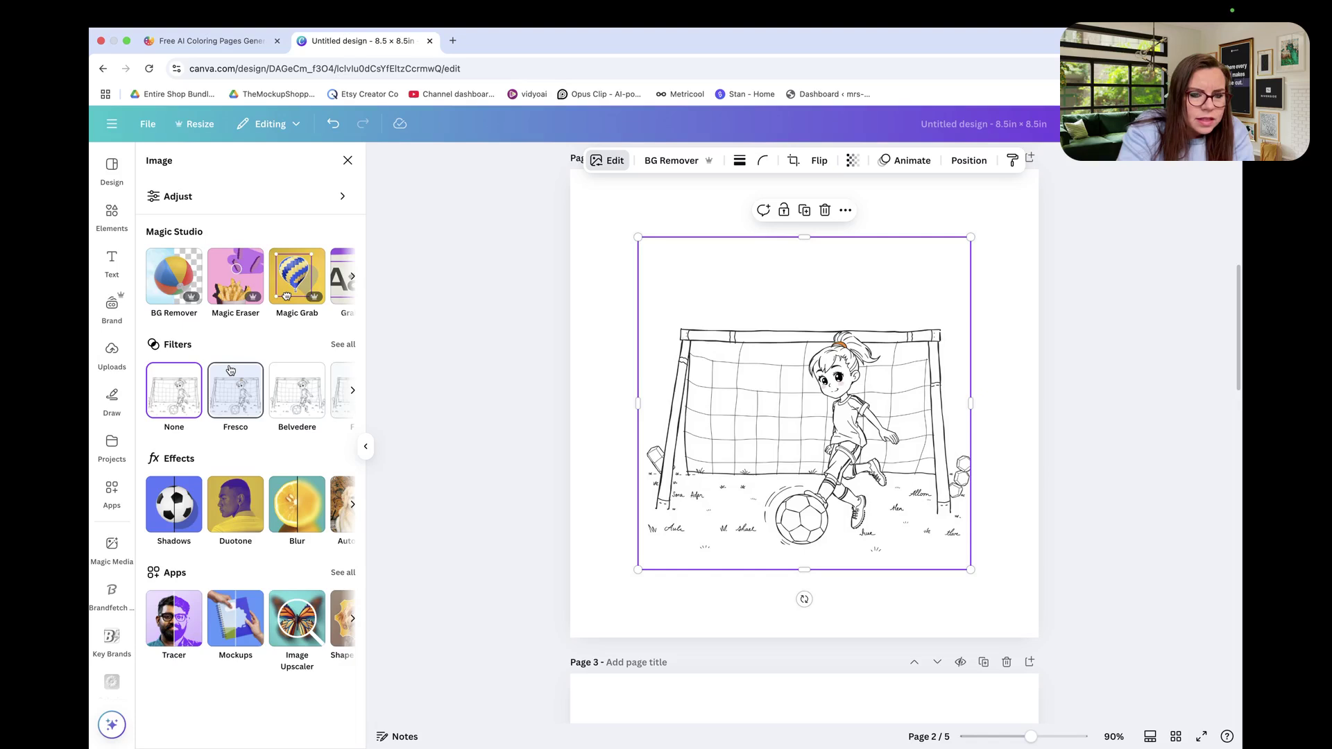
pyautogui.click(235, 277)
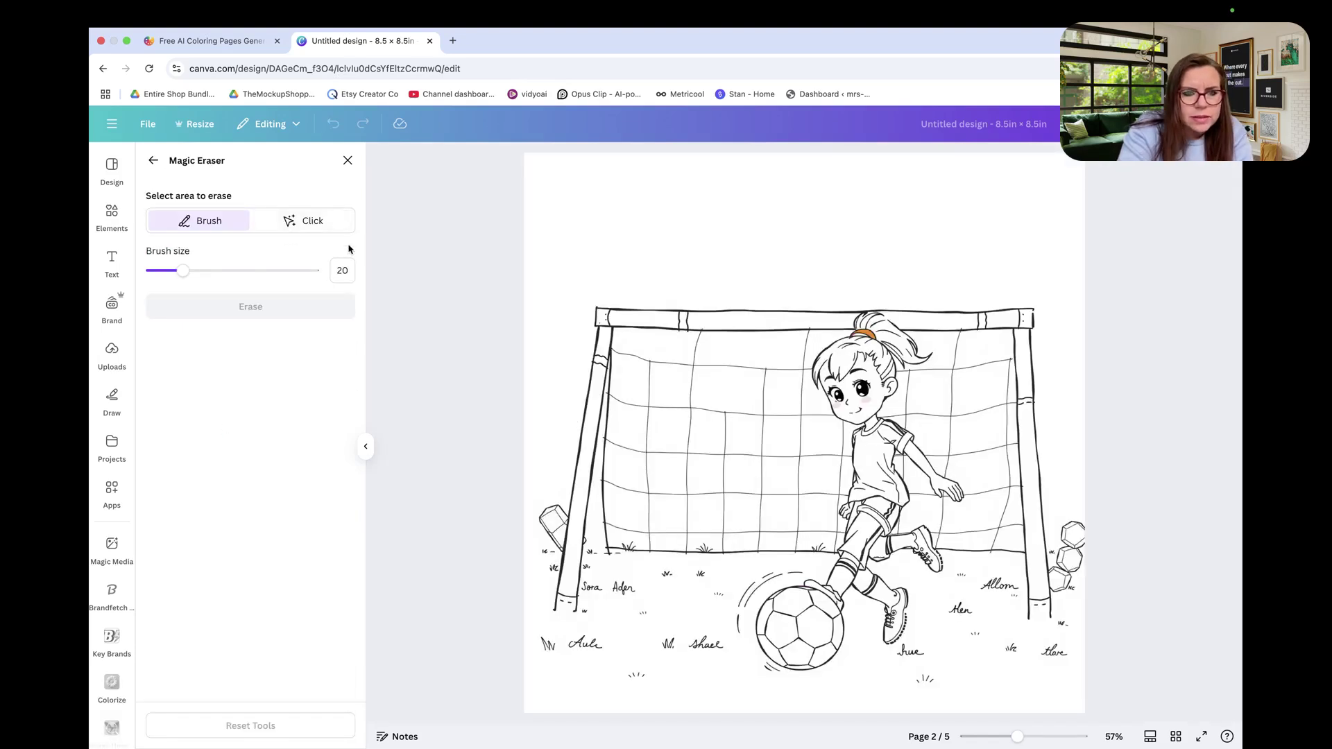
pyautogui.moveTo(184, 271); pyautogui.dragTo(160, 274)
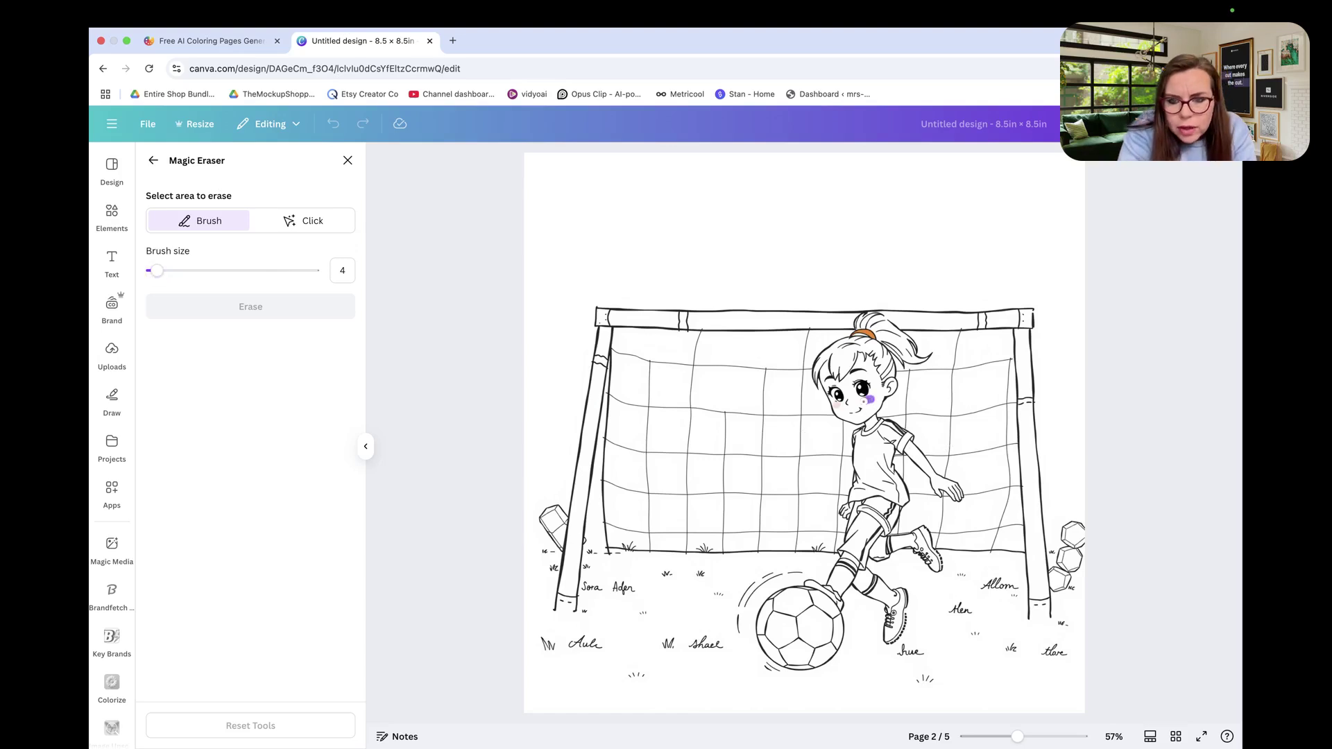
pyautogui.click(869, 399)
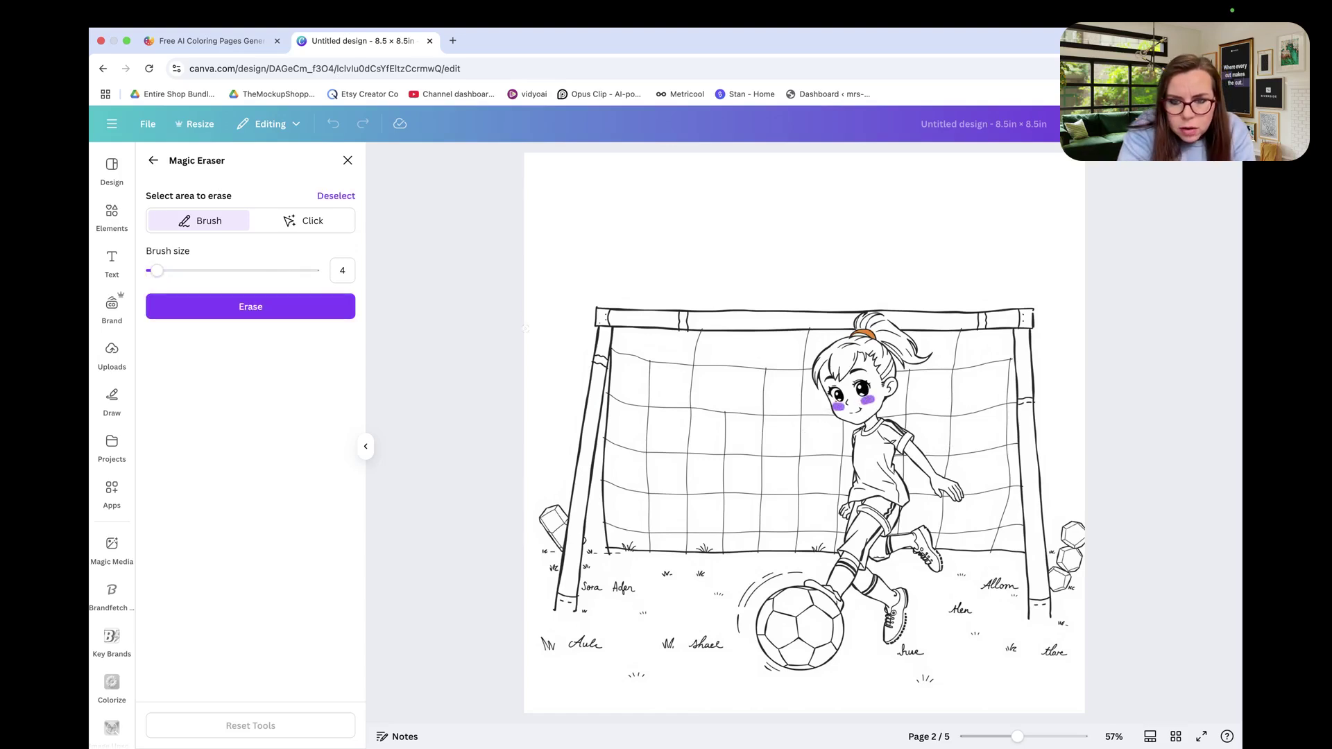
pyautogui.click(268, 306)
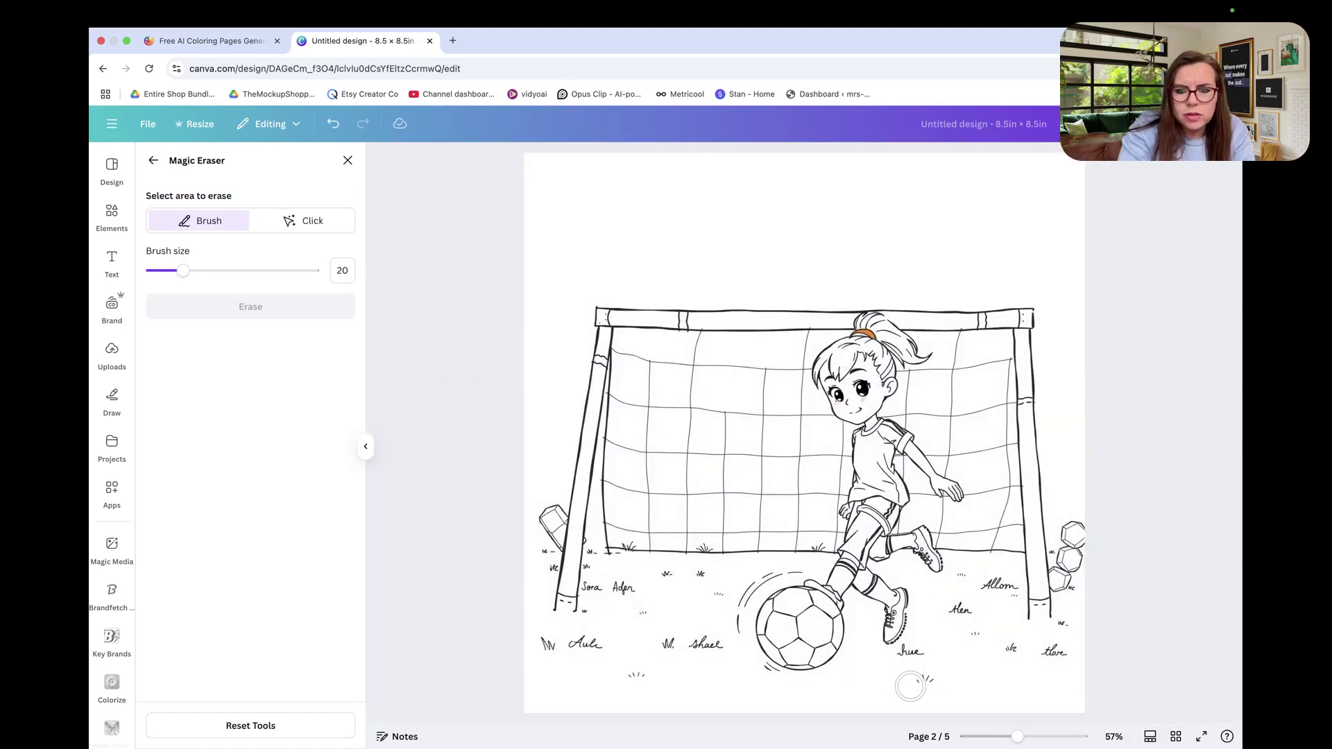
# Step: Erase the remaining pink on both cheeks again with the Magic Eraser brush set to size 5
pyautogui.moveTo(1018, 737); pyautogui.dragTo(1060, 737)
pyautogui.moveTo(183, 271); pyautogui.dragTo(166, 277)
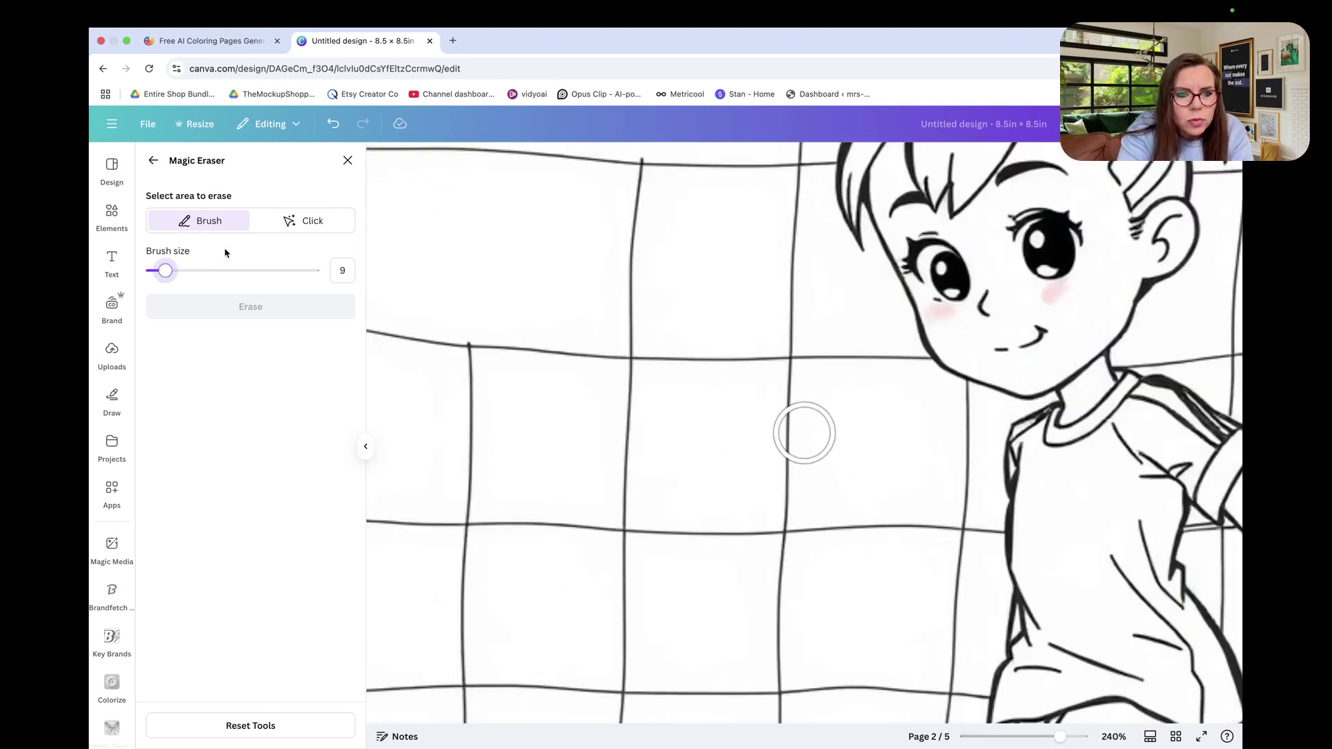
pyautogui.click(303, 220)
pyautogui.click(202, 220)
pyautogui.moveTo(1045, 292); pyautogui.dragTo(1059, 300)
pyautogui.moveTo(930, 316); pyautogui.dragTo(946, 323)
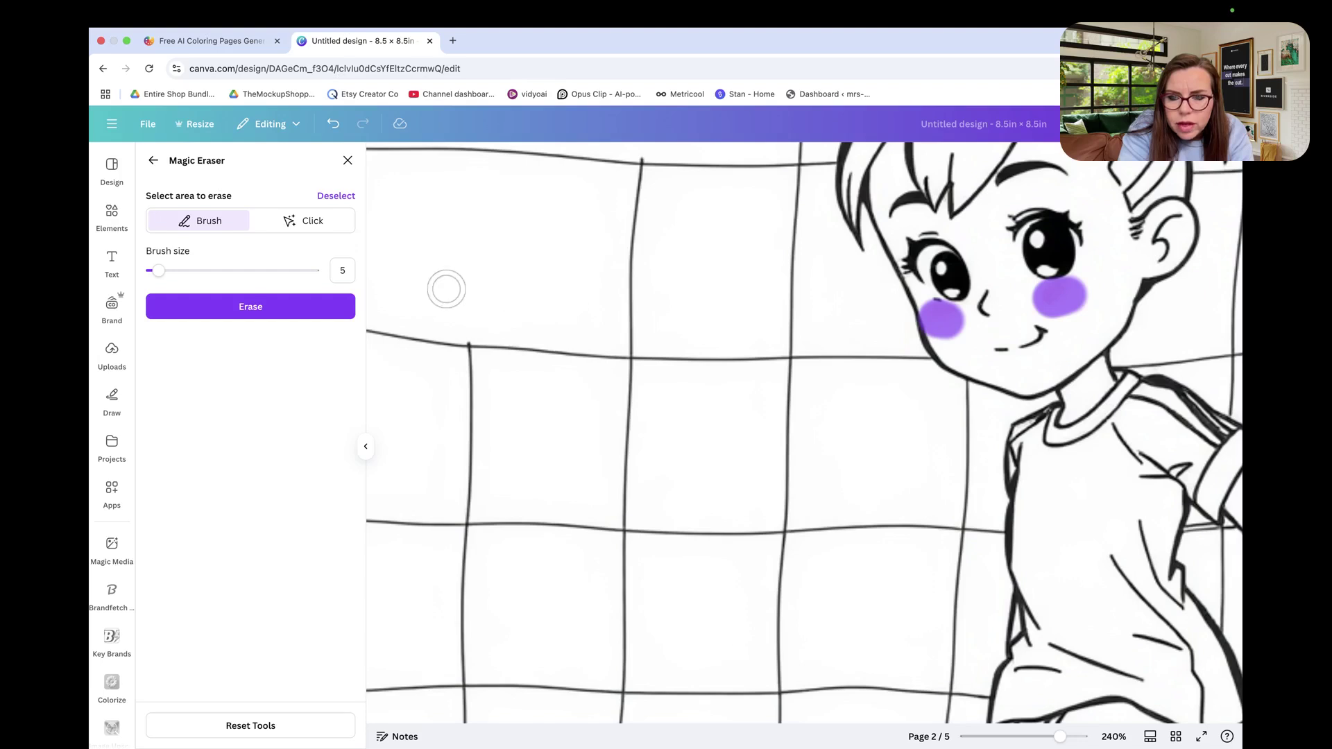
pyautogui.click(278, 309)
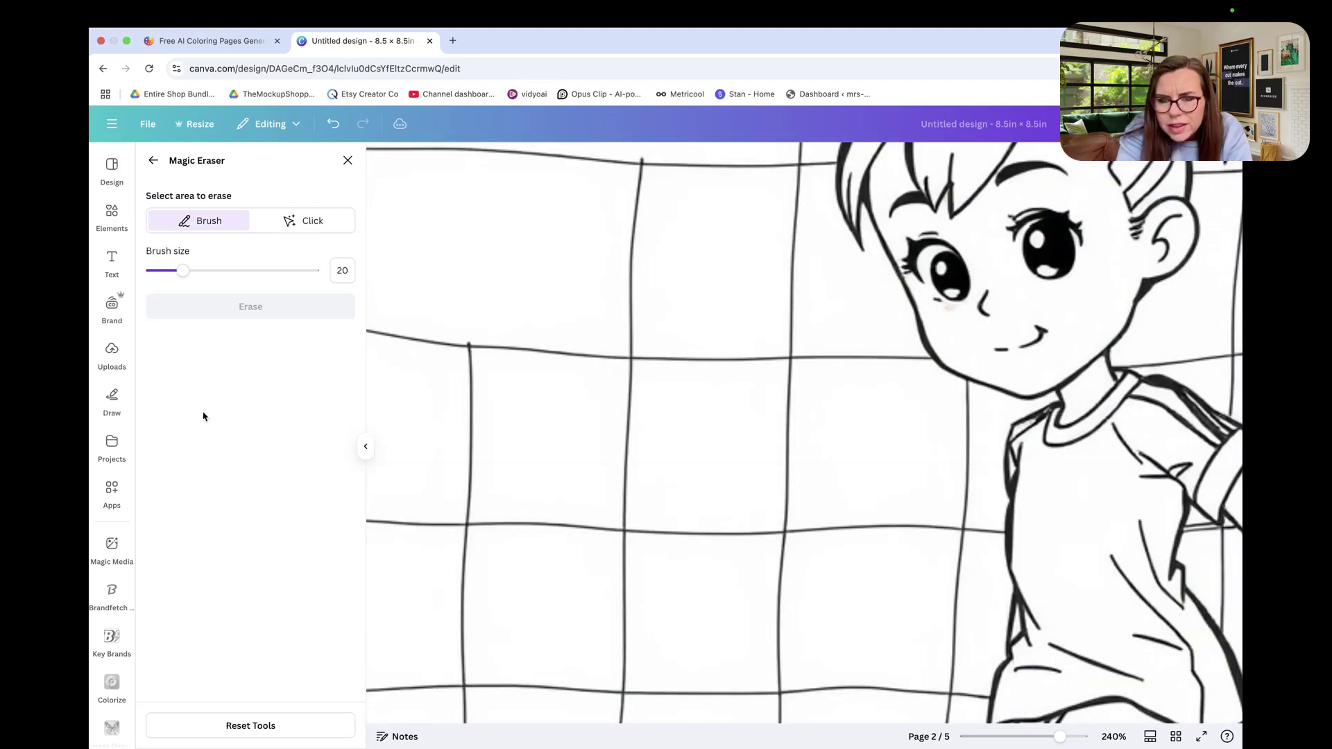
# Step: Erase the small leftover pink spot under the girl's eye with the brush set to size 2
pyautogui.moveTo(183, 271); pyautogui.dragTo(153, 272)
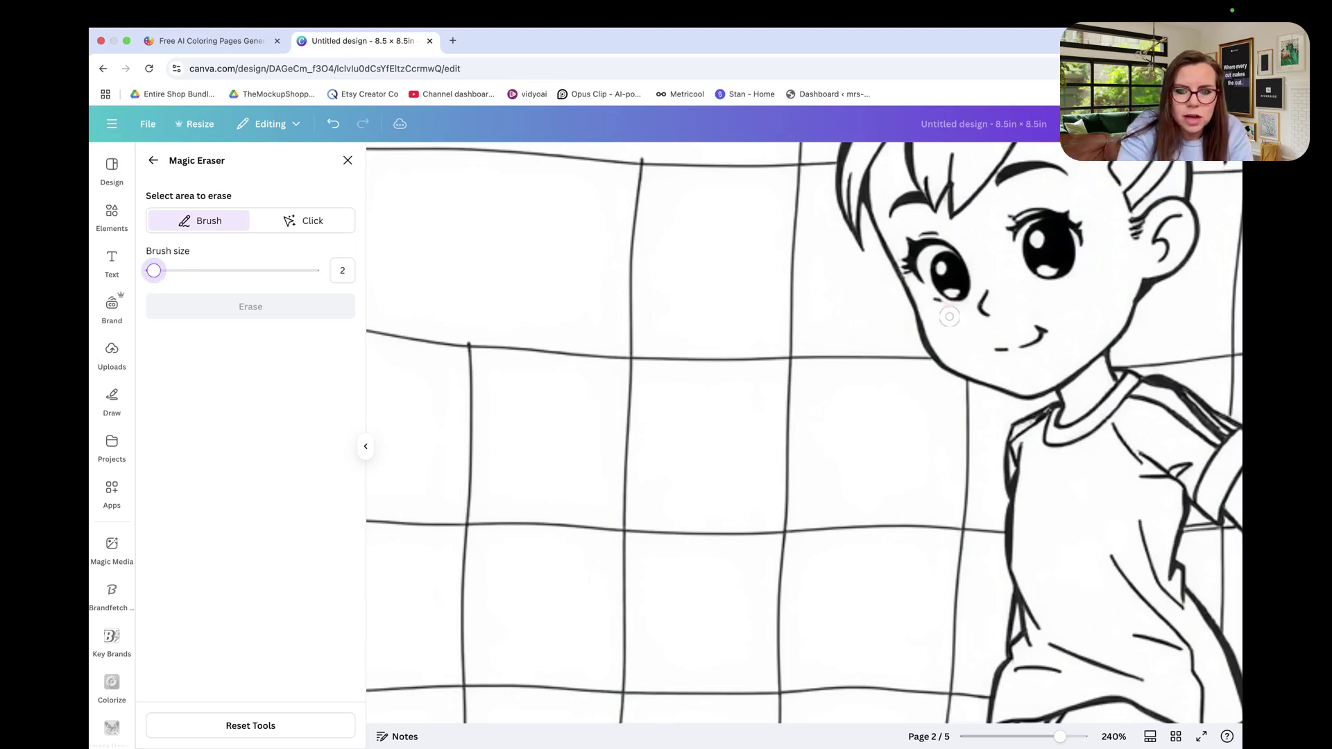
pyautogui.moveTo(948, 310); pyautogui.dragTo(949, 310)
pyautogui.click(255, 308)
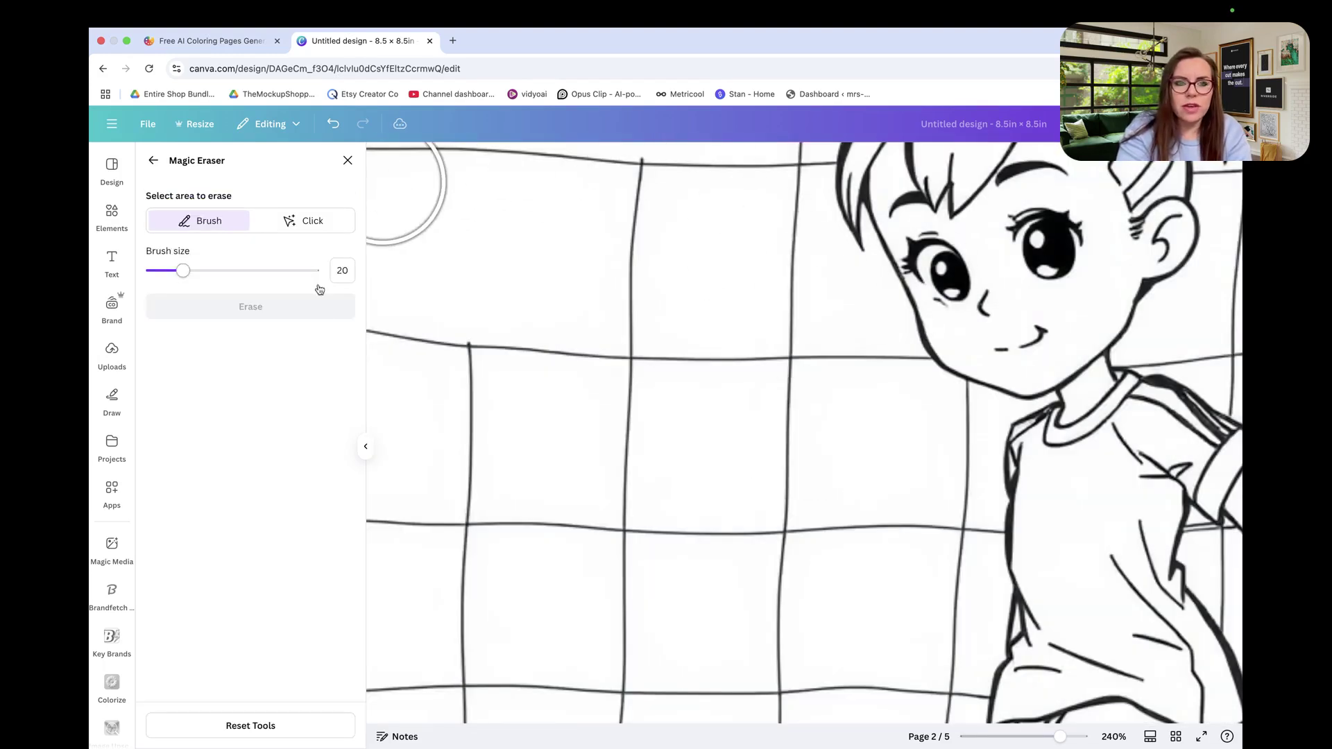
# Step: Erase the orange hair band on the girl's ponytail with brush sizes 2 and 1, and leave Magic Eraser
pyautogui.scroll(3, 885, 300)
pyautogui.hscroll(2, 886, 300)
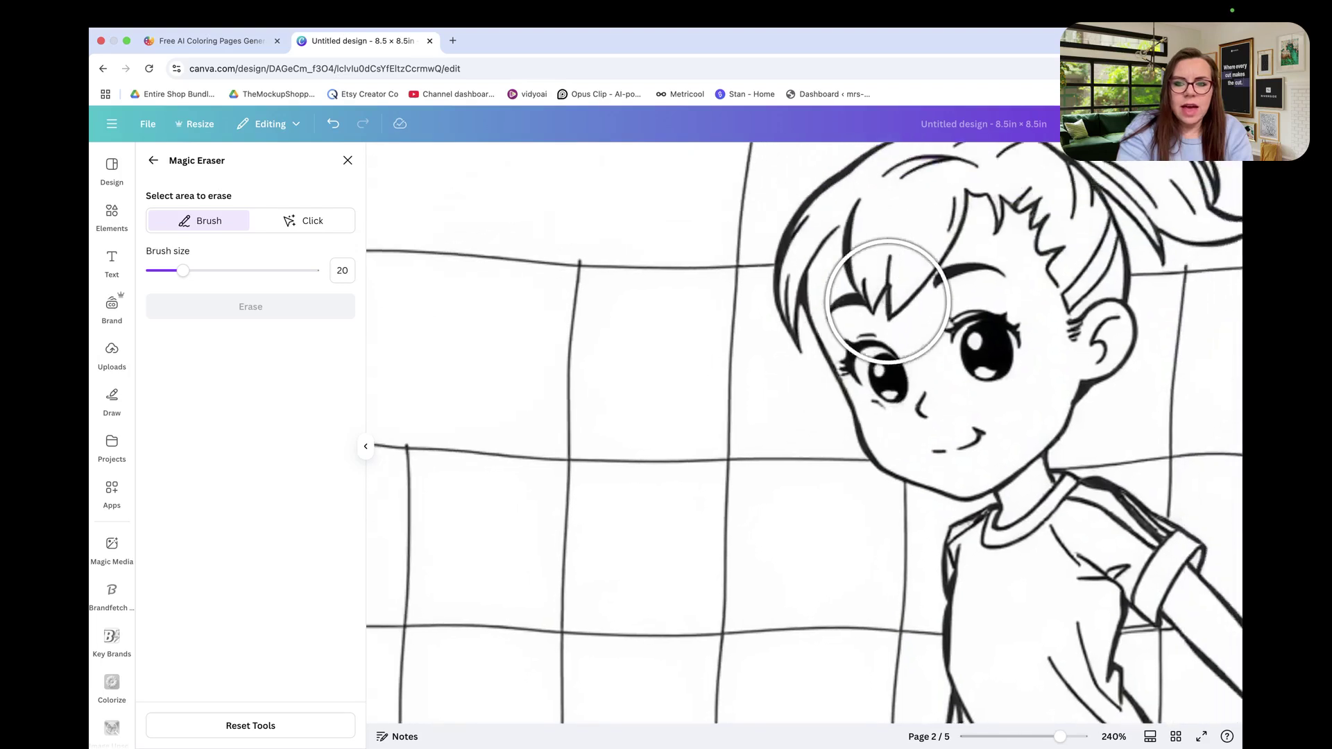
pyautogui.scroll(5, 888, 300)
pyautogui.hscroll(1, 889, 300)
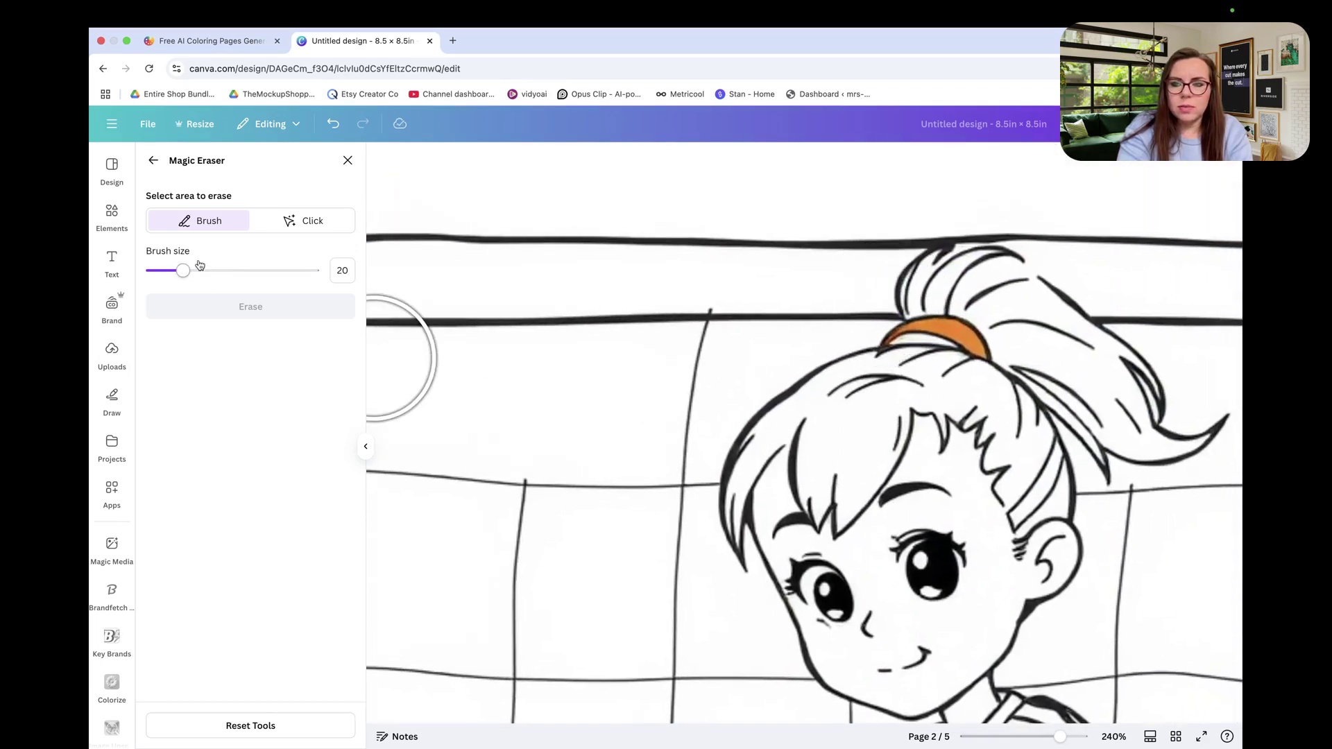
pyautogui.moveTo(183, 271); pyautogui.dragTo(153, 272)
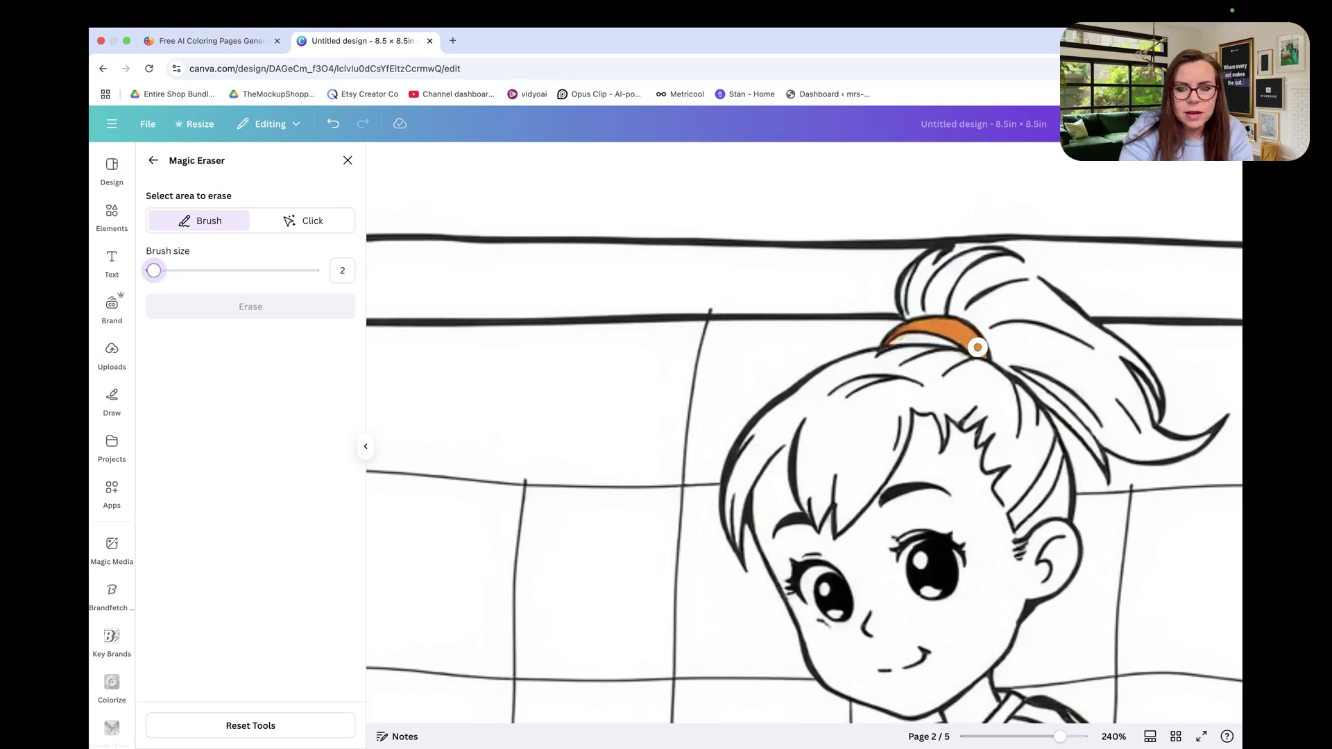
pyautogui.moveTo(978, 347); pyautogui.dragTo(912, 324)
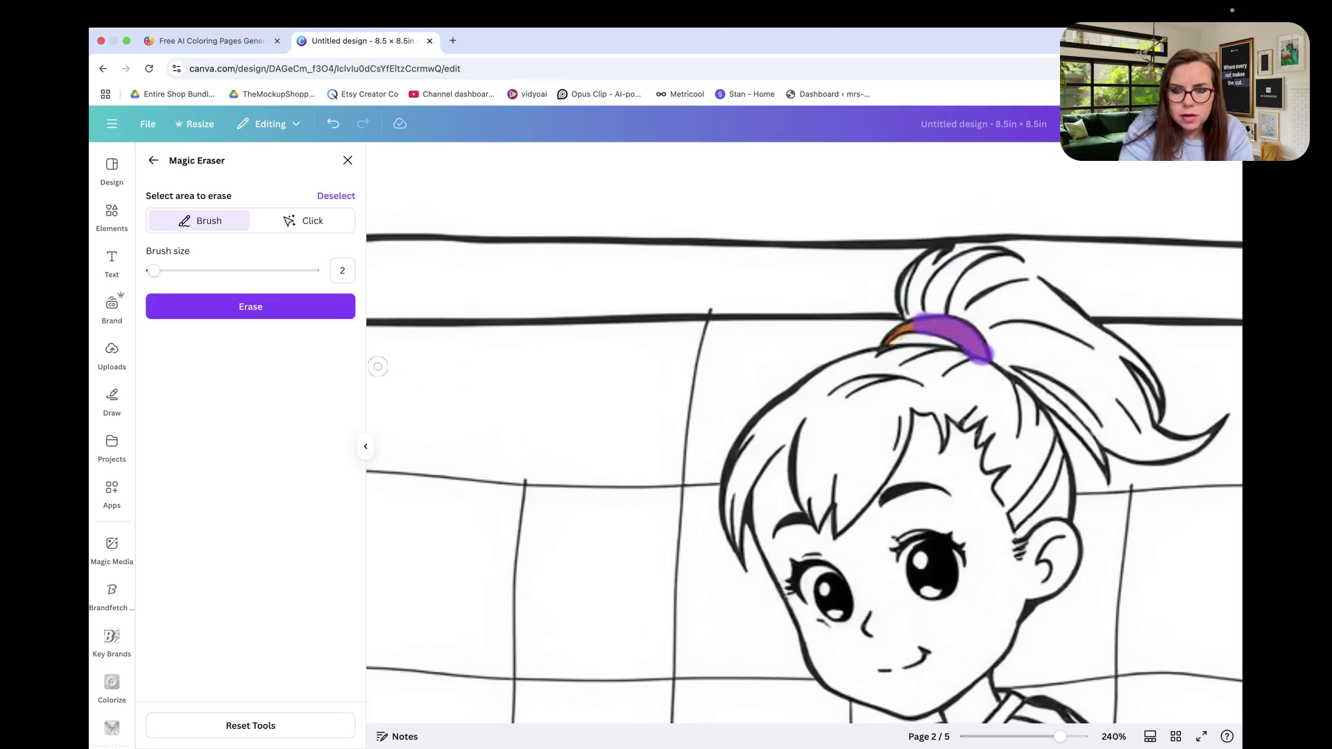
pyautogui.moveTo(152, 271); pyautogui.dragTo(150, 277)
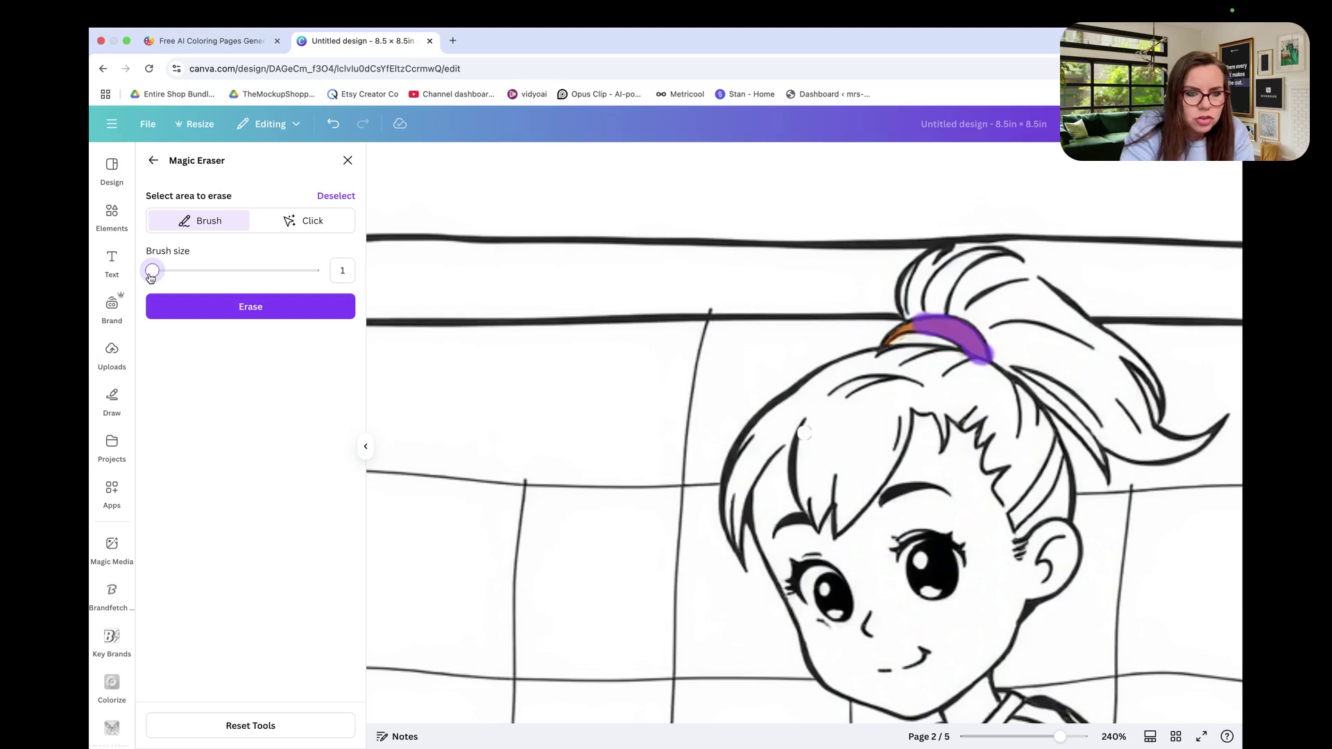
pyautogui.moveTo(916, 329); pyautogui.dragTo(887, 340)
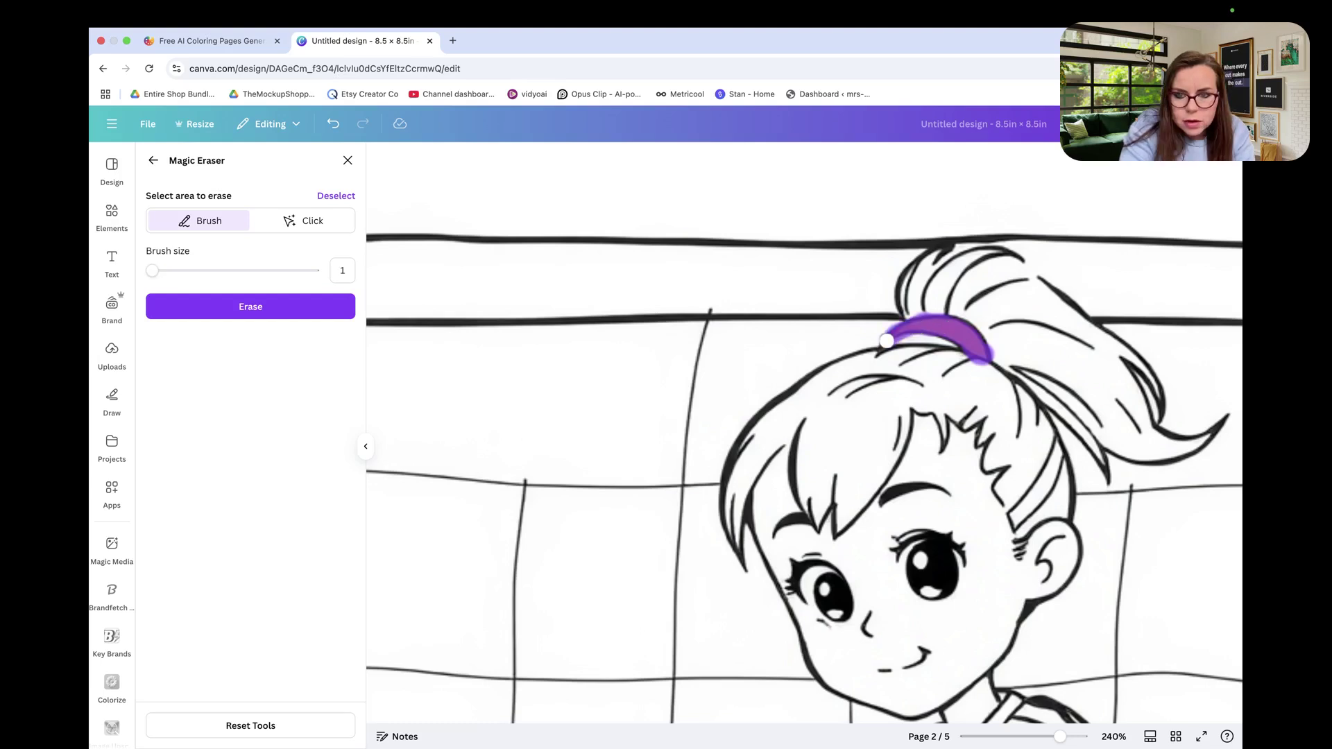
pyautogui.click(256, 321)
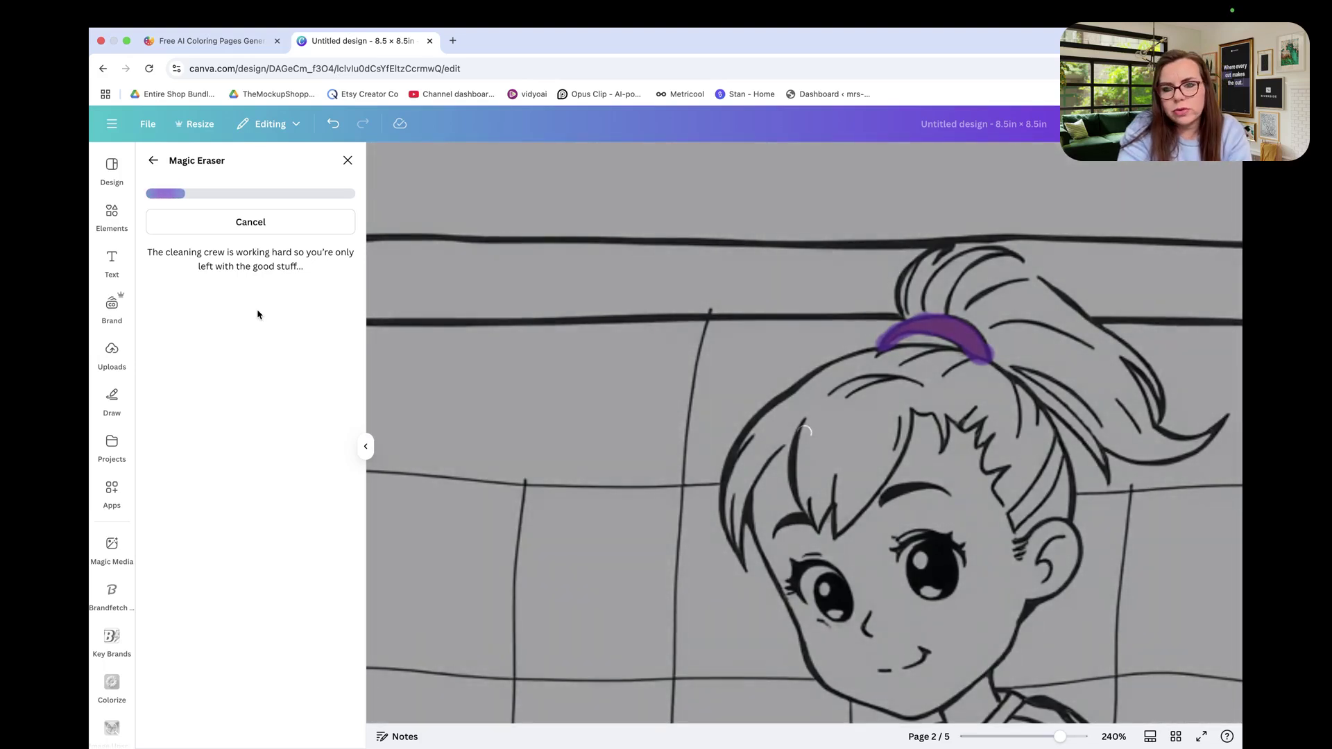
pyautogui.click(153, 161)
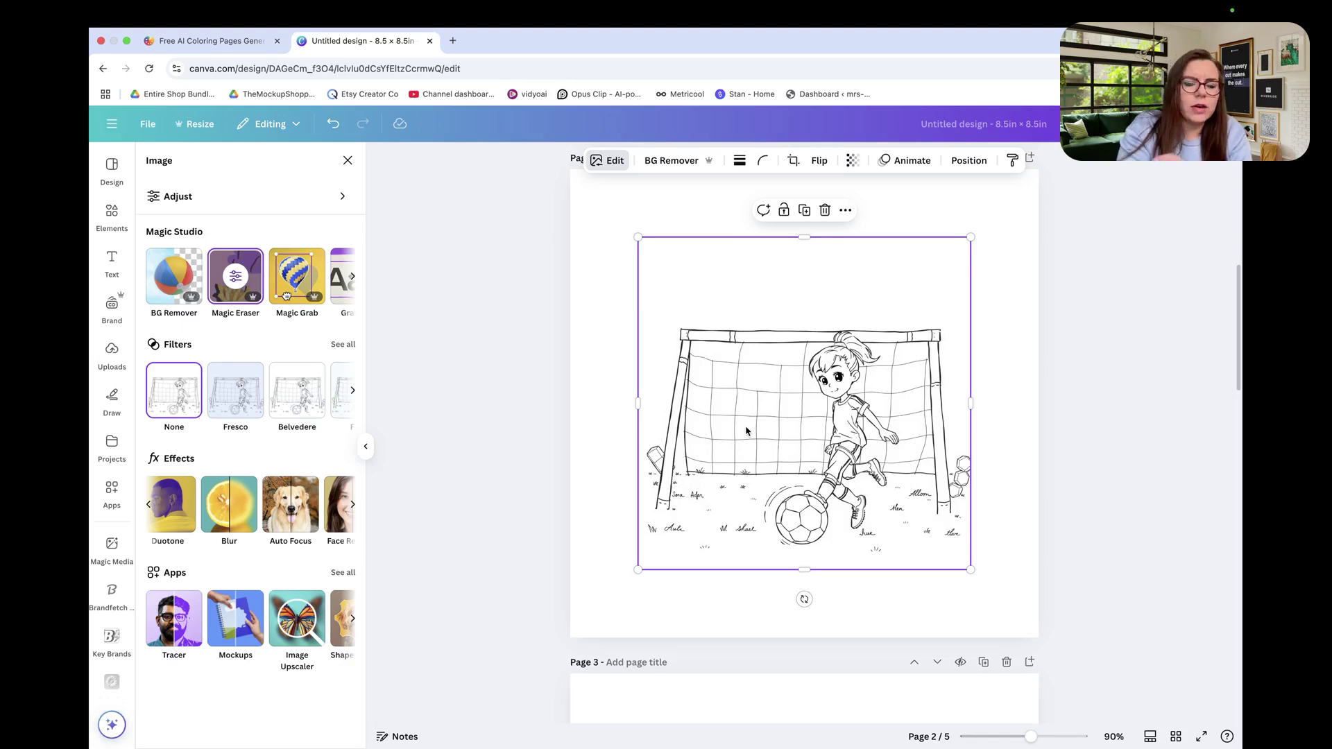
# Step: Place the uploaded image of the girl sitting beside the goalpost and stopping the ball on page 3
pyautogui.click(114, 355)
pyautogui.scroll(-5, 471, 420)
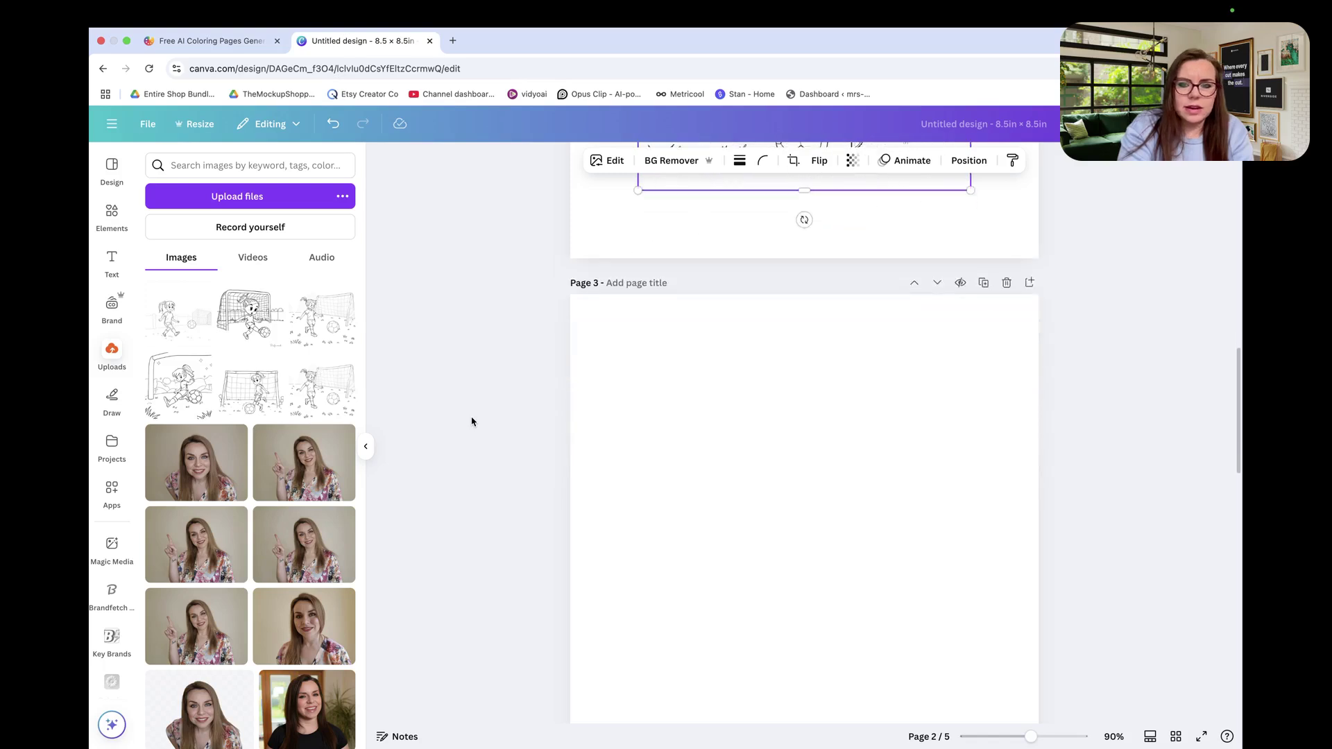
pyautogui.scroll(-1, 453, 474)
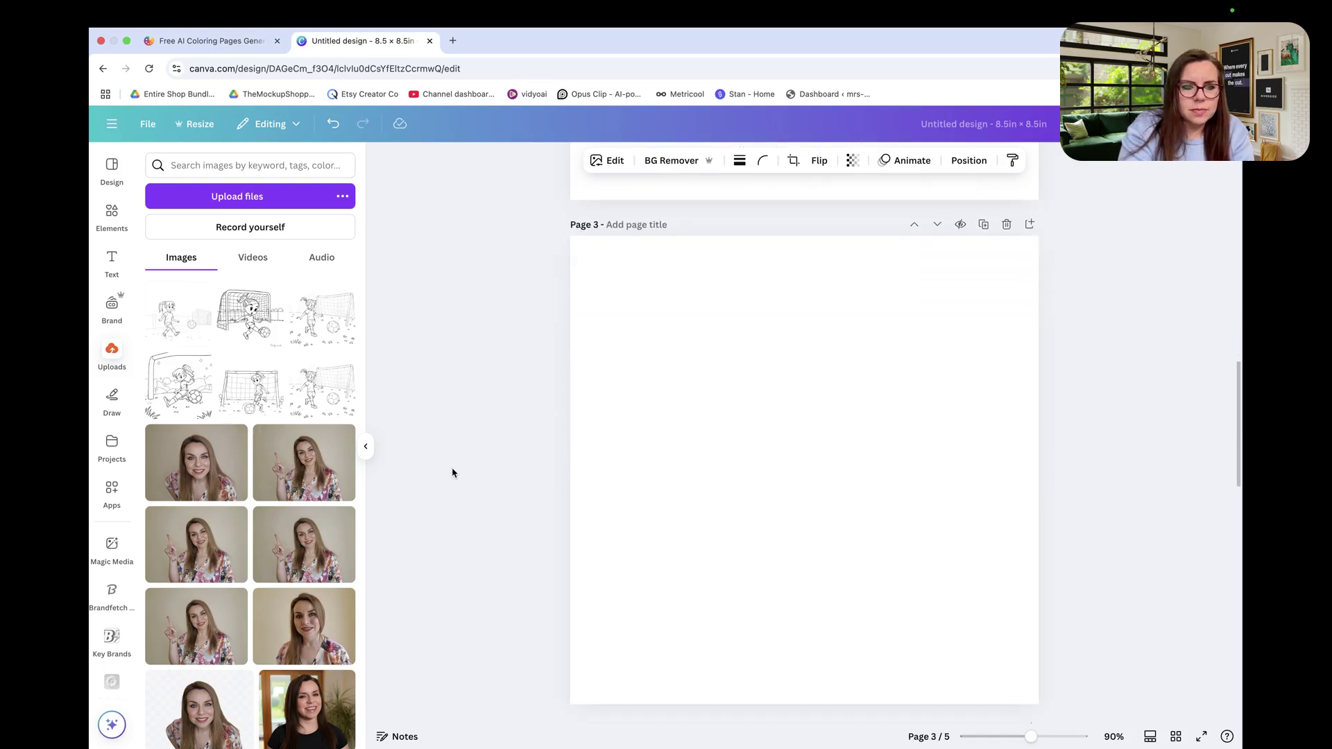
pyautogui.click(206, 397)
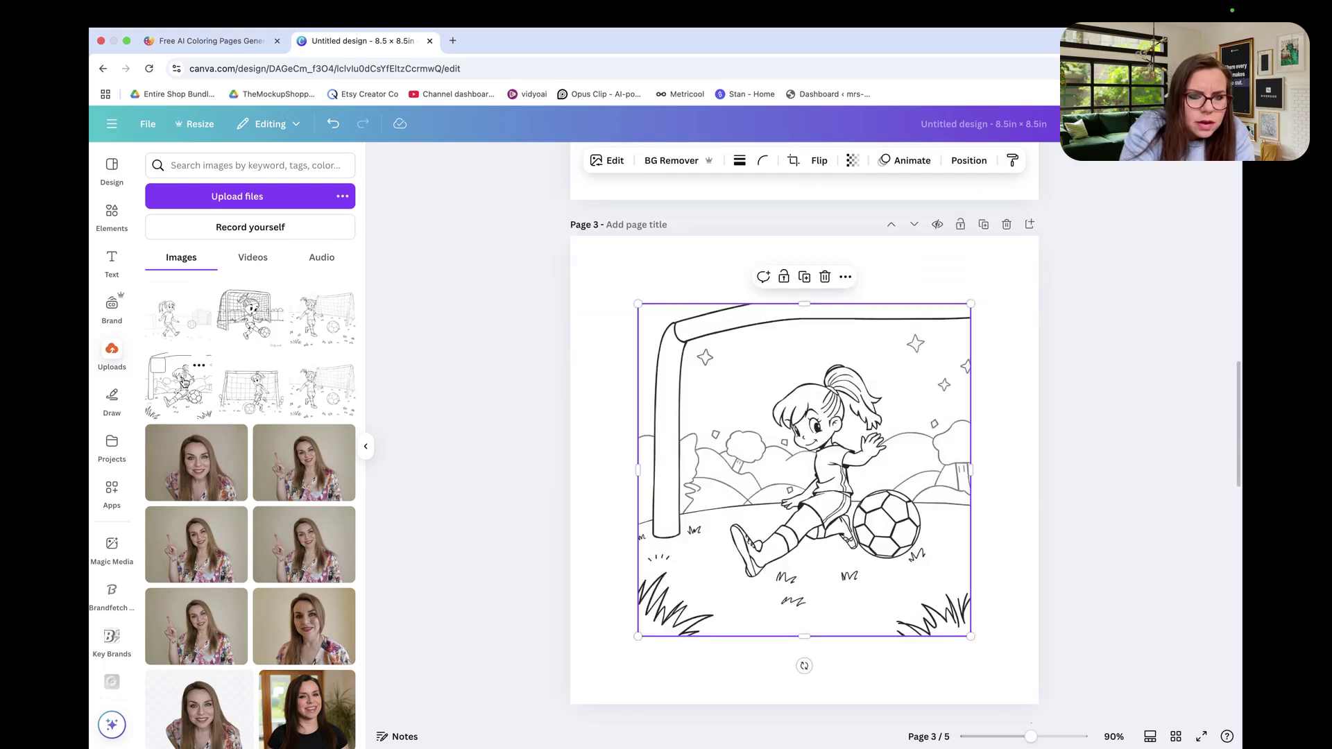
# Step: Fill pages 4 and 5 with uploaded coloring images and place the girl with the distant goal on a new page 6
pyautogui.scroll(-5, 439, 502)
pyautogui.scroll(-5, 439, 502)
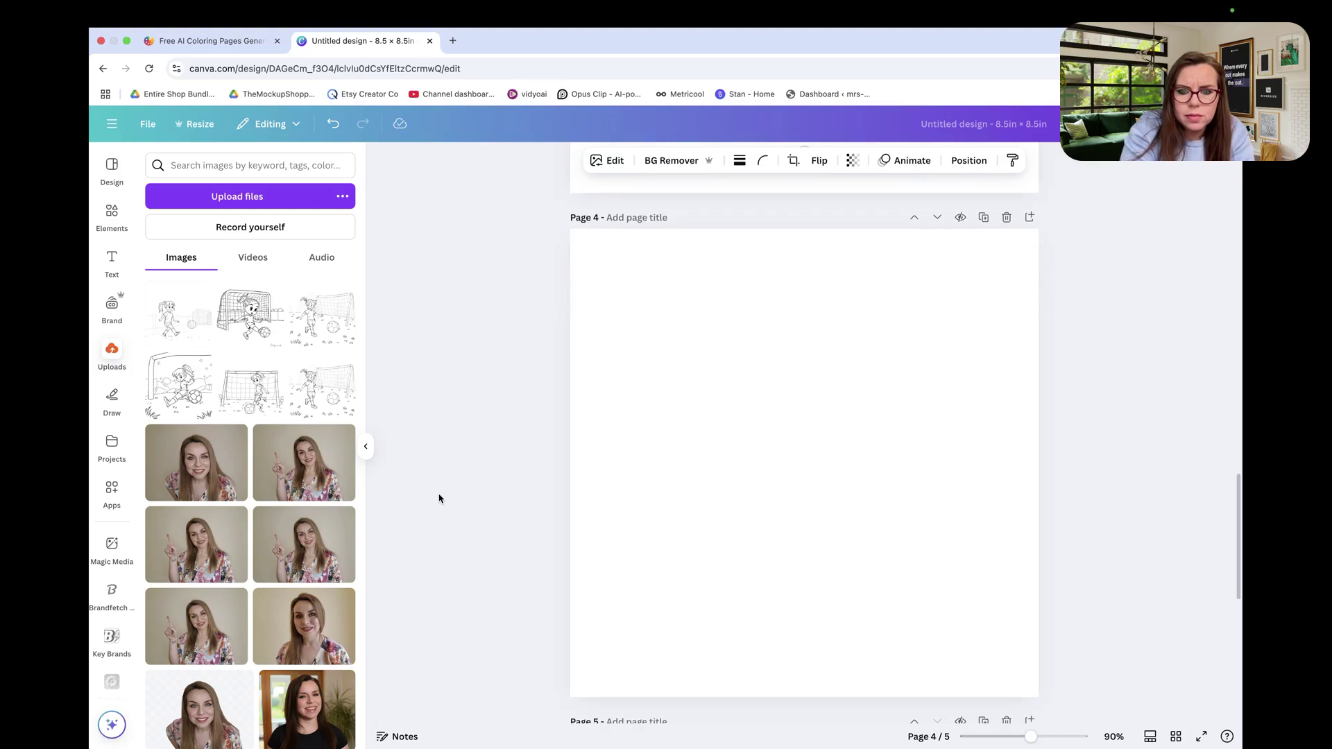
pyautogui.scroll(-6, 447, 484)
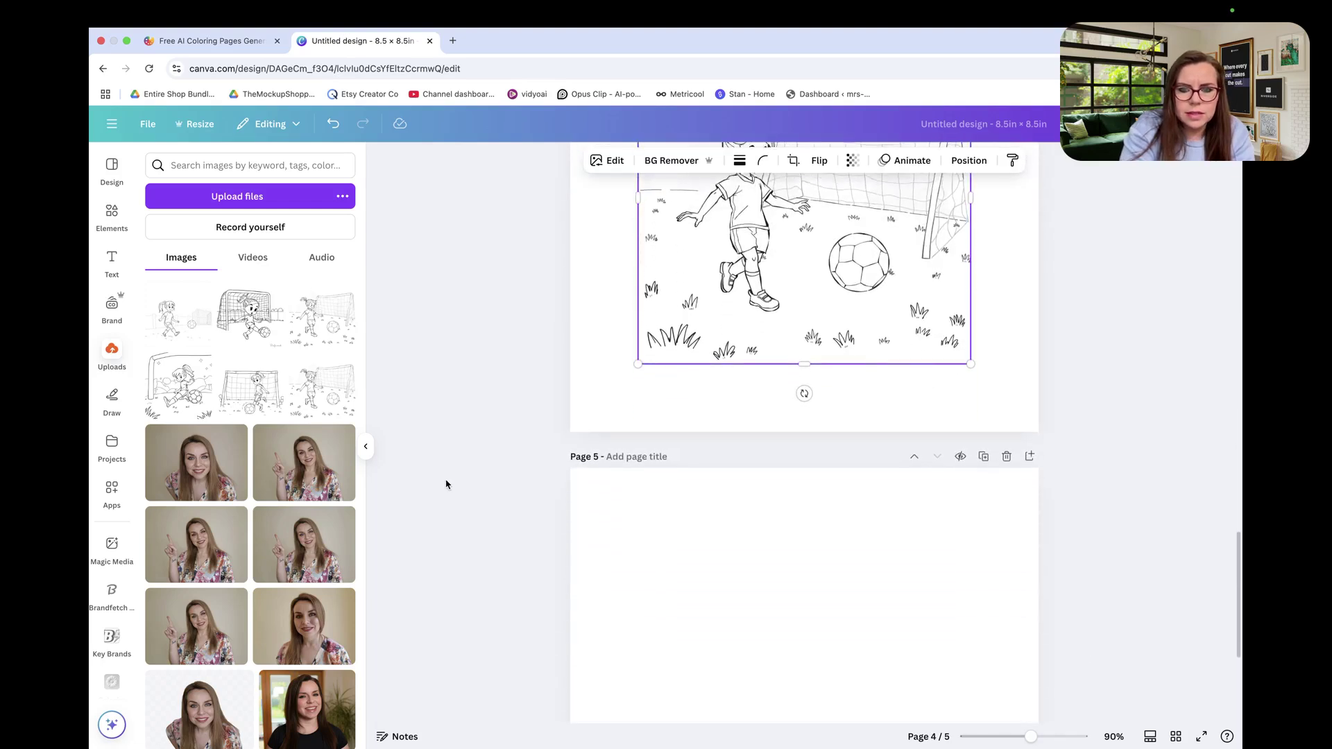
pyautogui.scroll(20, 521, 461)
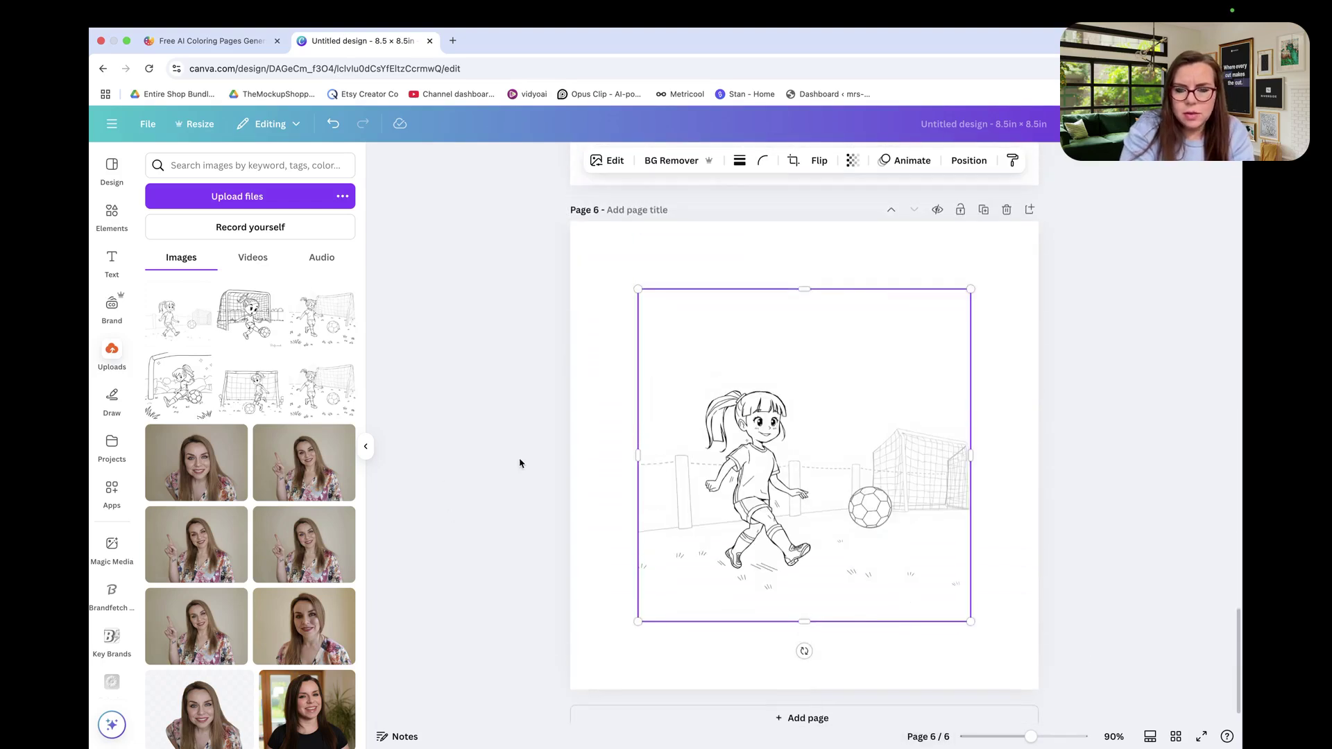
# Step: Insert a blank page after each of the first two coloring pages, working back from page 2 to page 1
pyautogui.scroll(2, 519, 463)
pyautogui.scroll(-5, 520, 464)
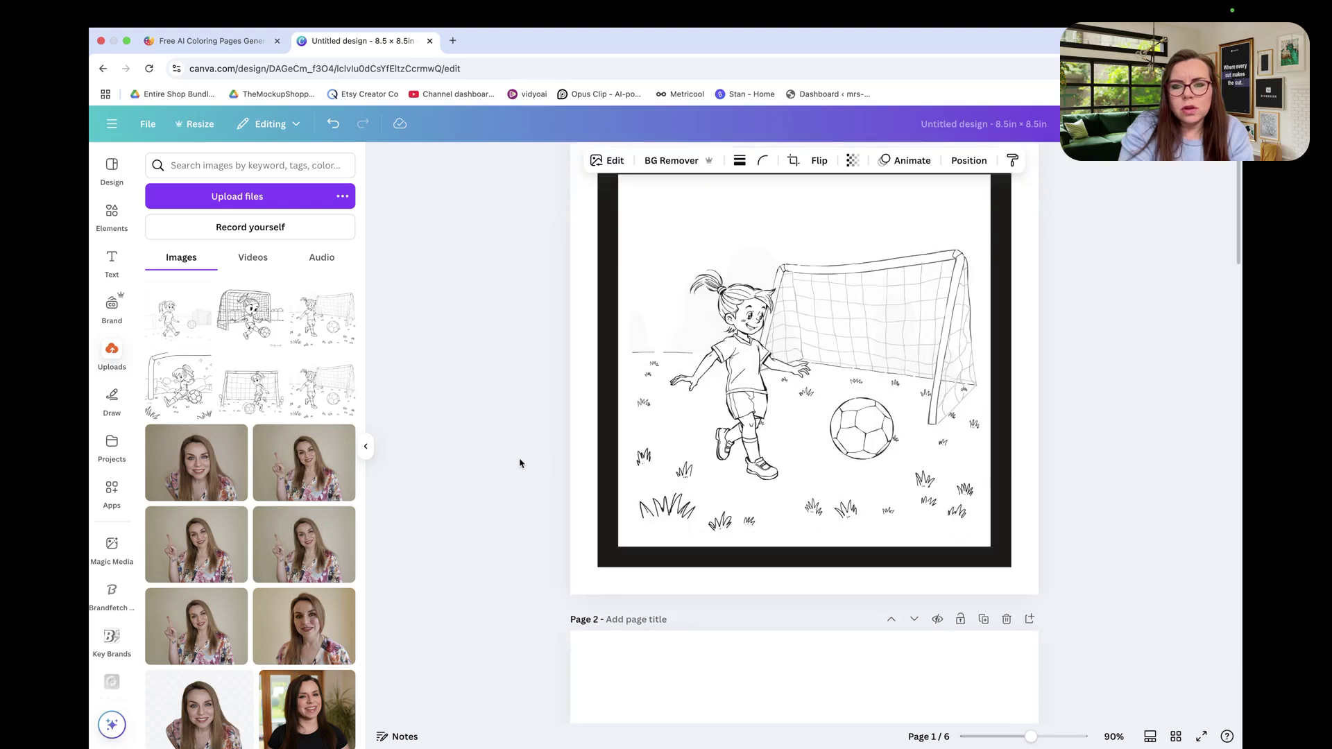
pyautogui.scroll(1, 520, 464)
pyautogui.scroll(3, 520, 463)
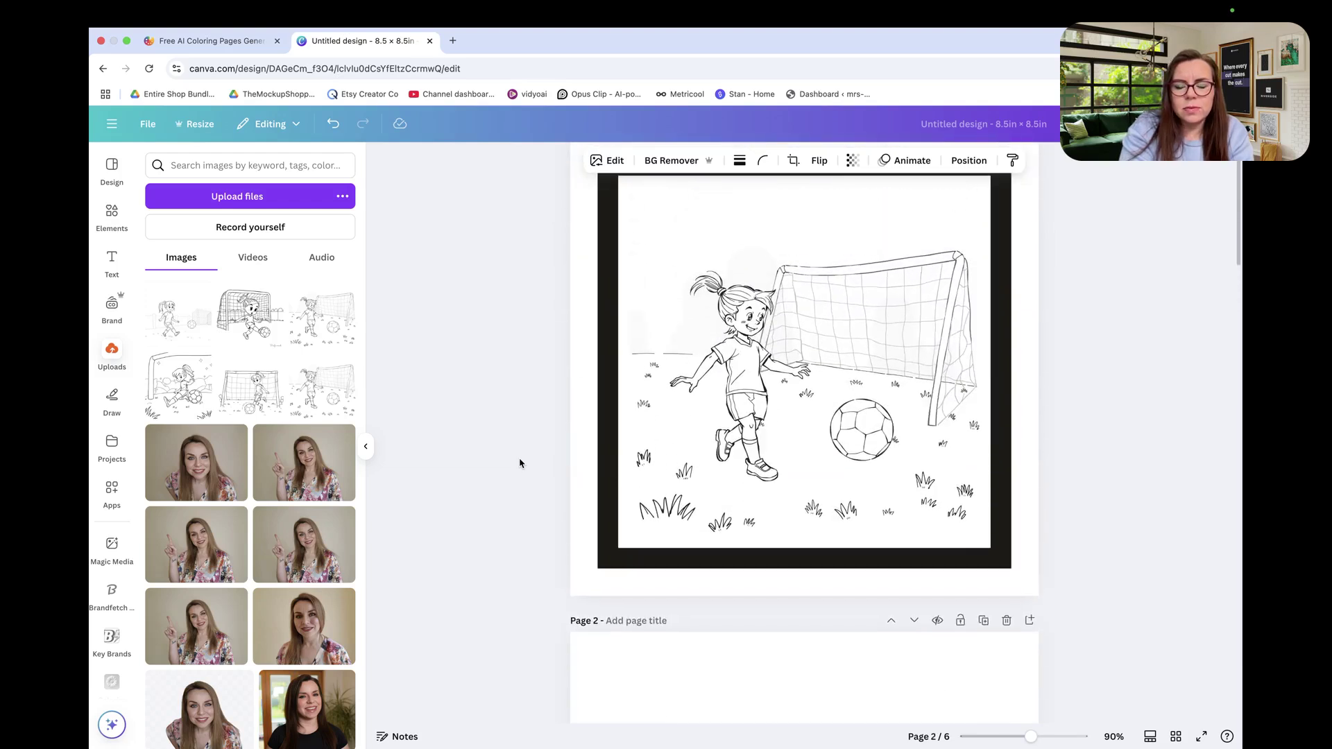
pyautogui.scroll(1, 520, 463)
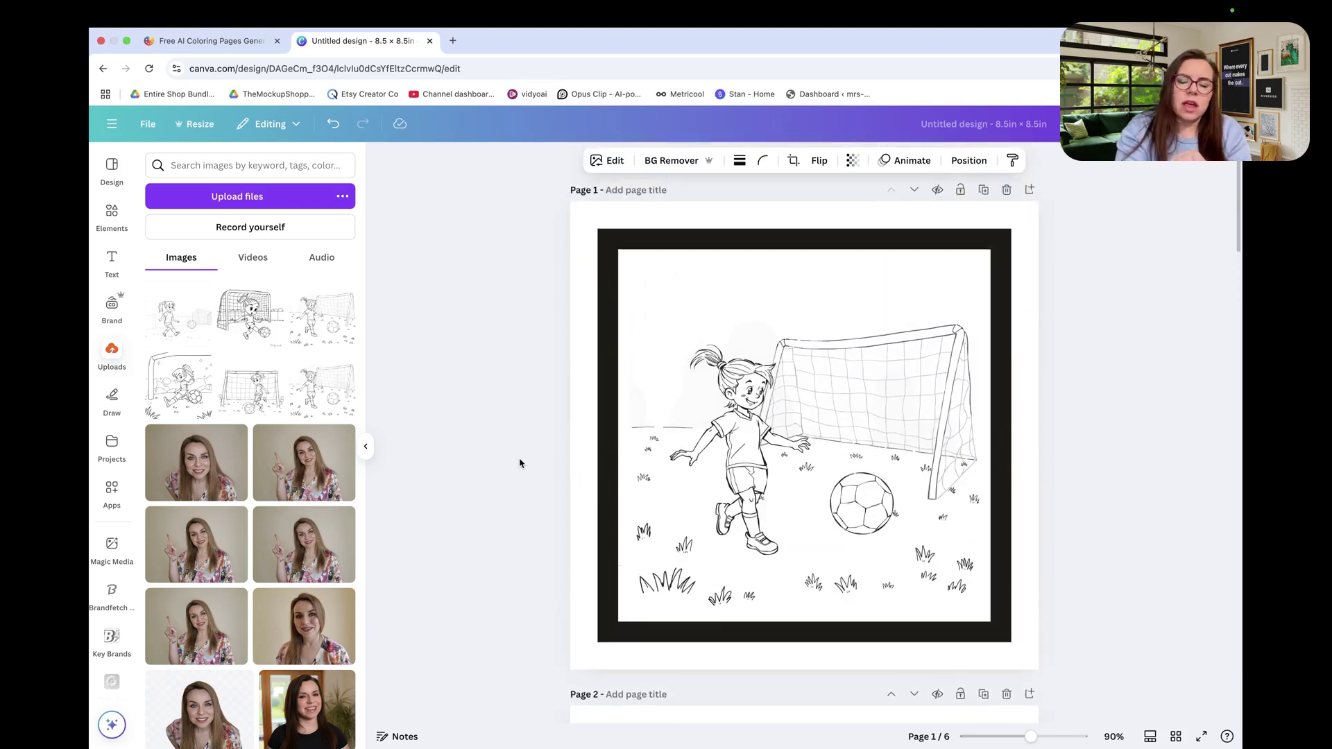
pyautogui.scroll(-1, 520, 463)
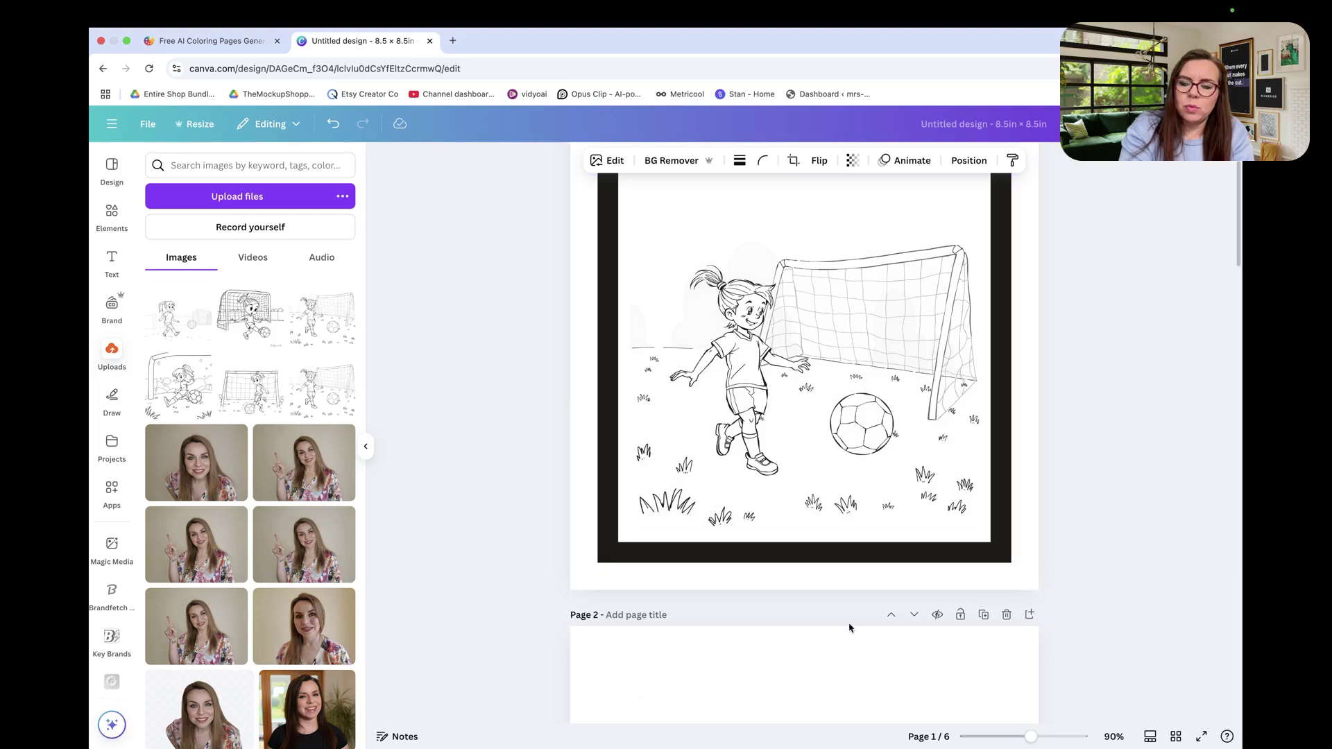
pyautogui.click(1031, 615)
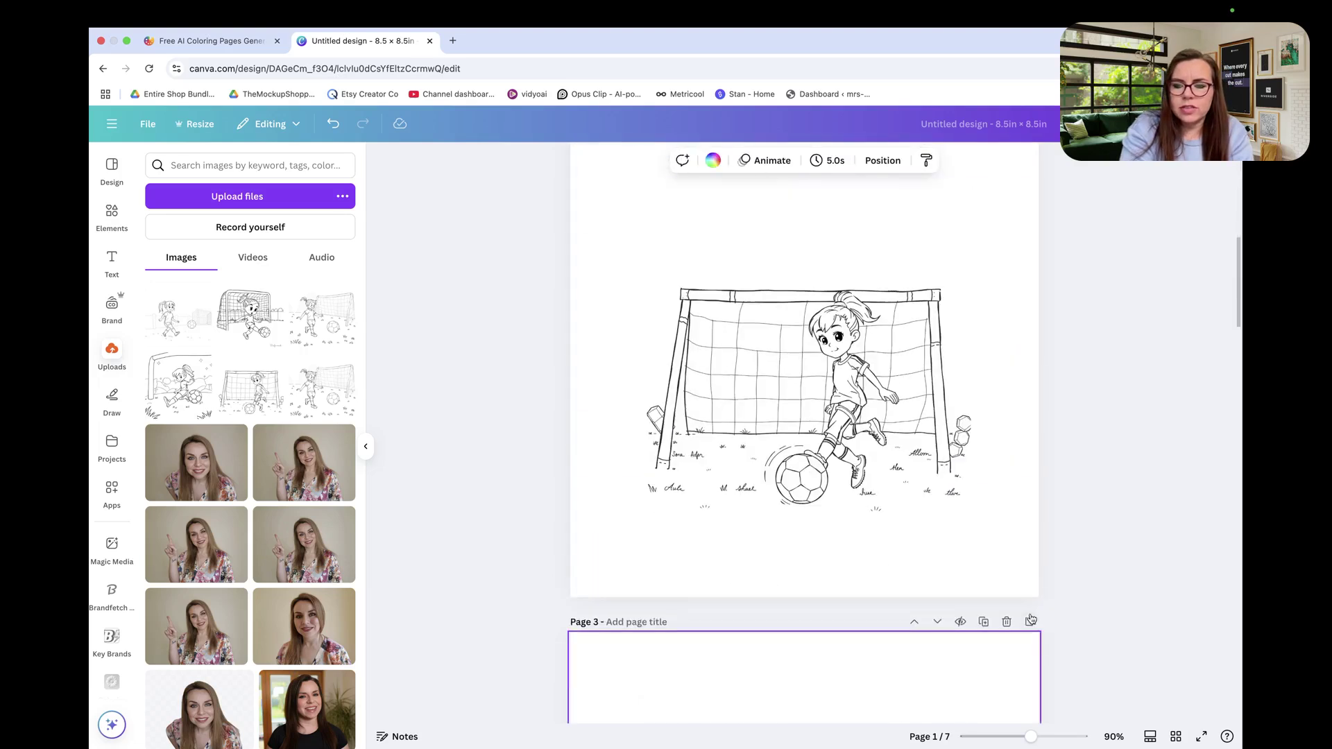
pyautogui.scroll(5, 1030, 617)
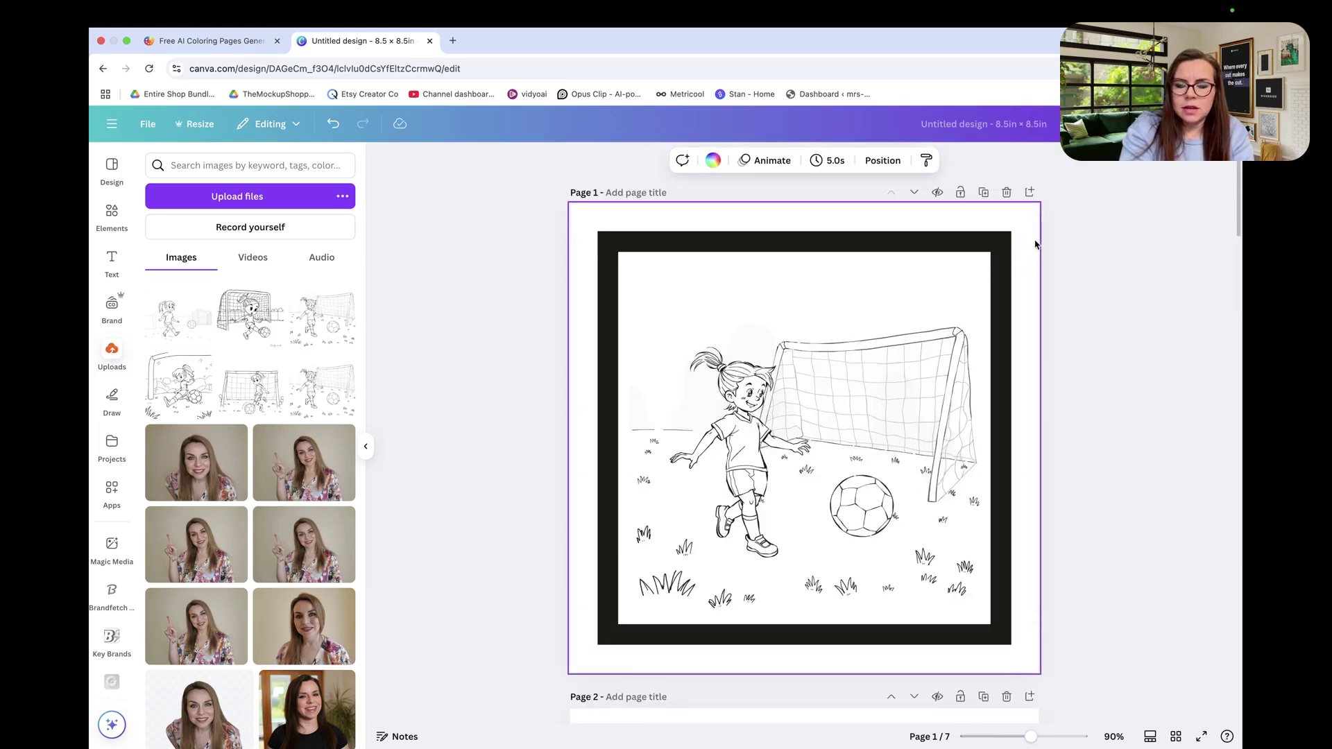
pyautogui.click(1030, 192)
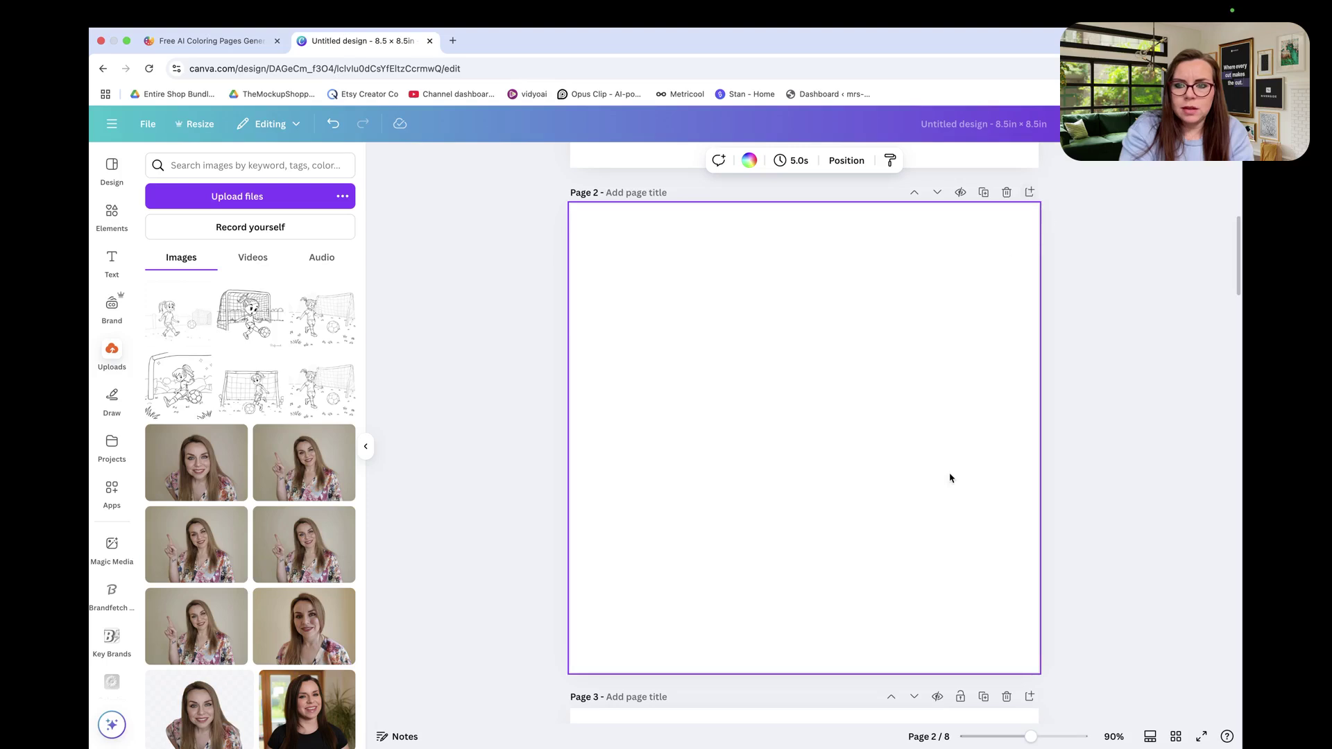
# Step: Insert a blank page after the seated girl on page 5 and another after the coloring image on page 7
pyautogui.scroll(-6, 949, 488)
pyautogui.scroll(-10, 950, 489)
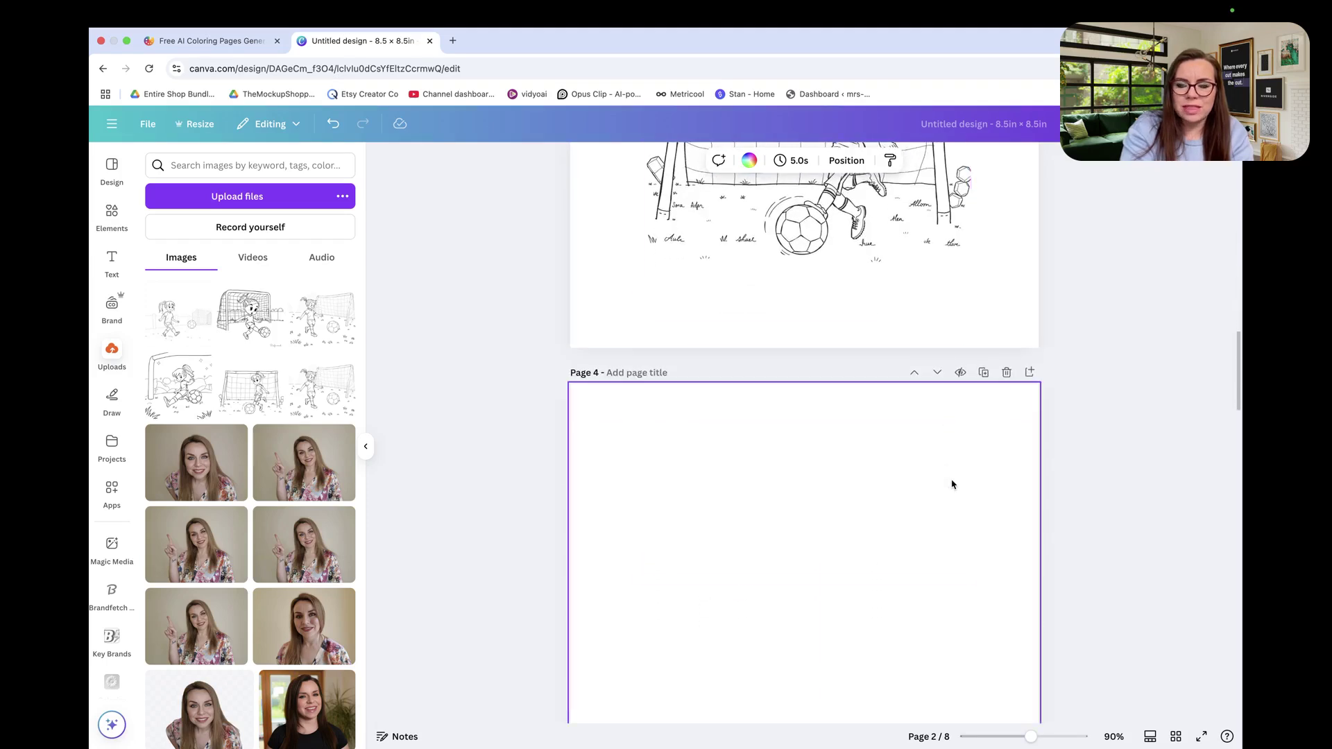
pyautogui.scroll(-4, 952, 484)
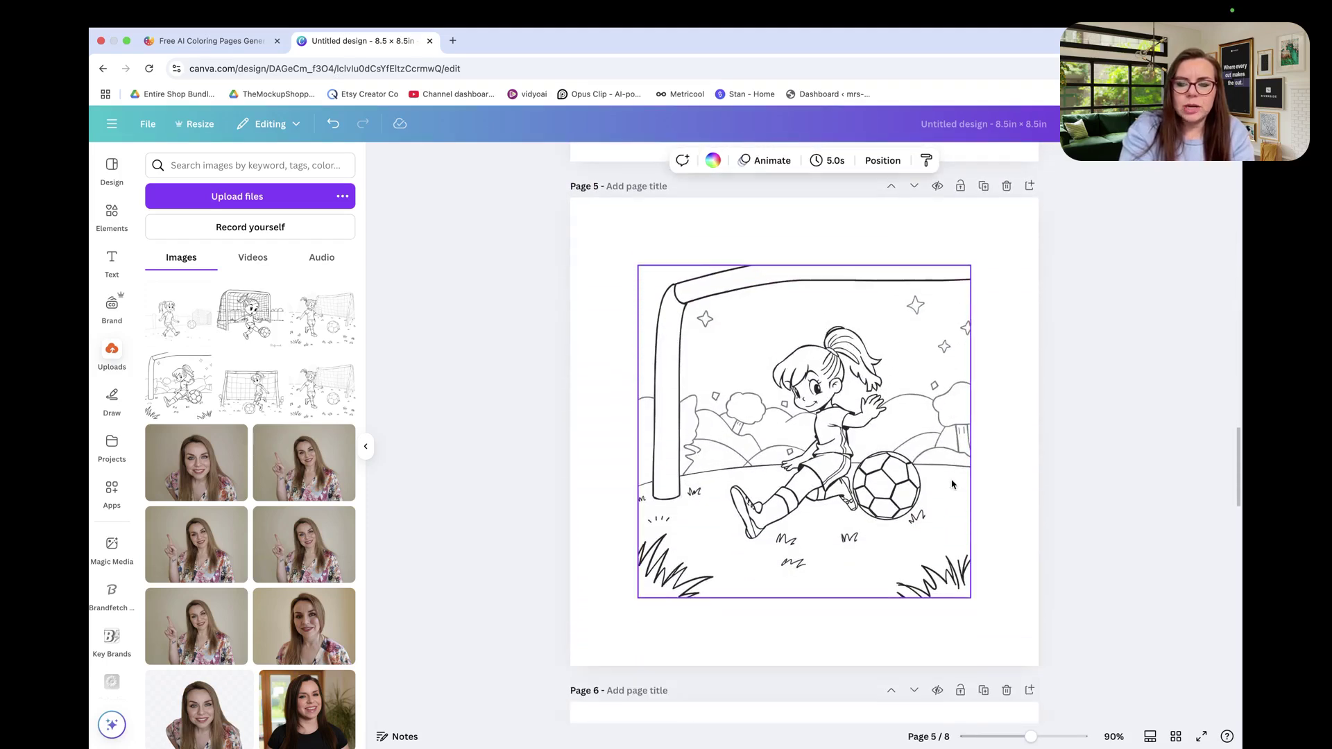
pyautogui.click(1030, 203)
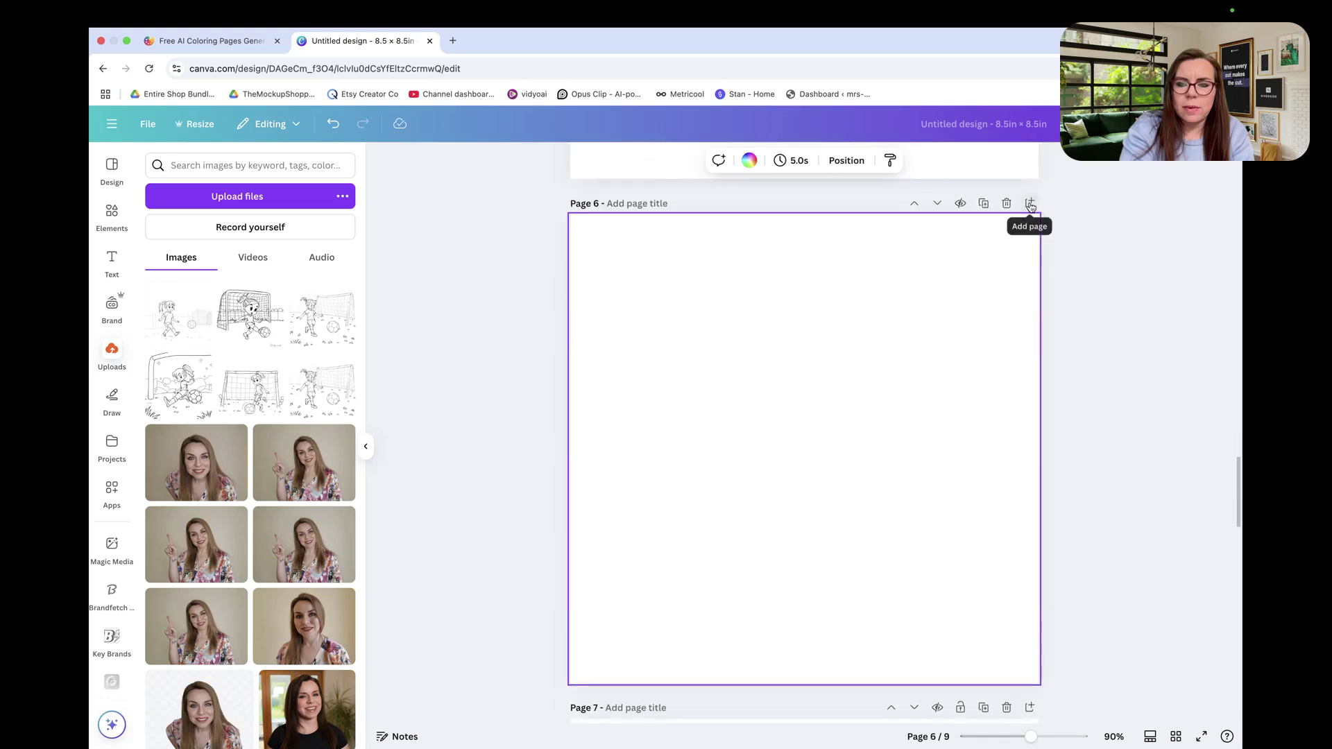
pyautogui.scroll(-3, 945, 589)
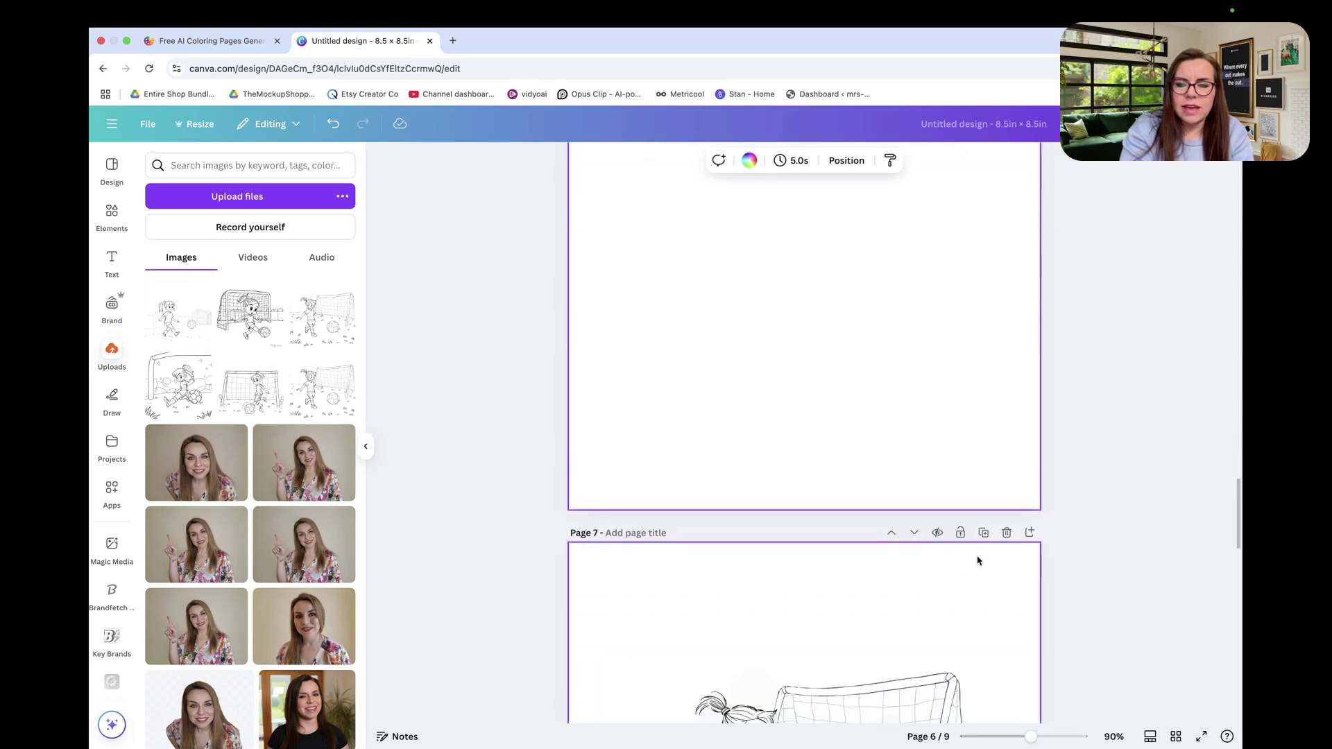
pyautogui.click(1030, 533)
# Step: Insert a blank page after the last coloring image on page 10 and another after the signed image on page 9
pyautogui.scroll(-10, 1029, 540)
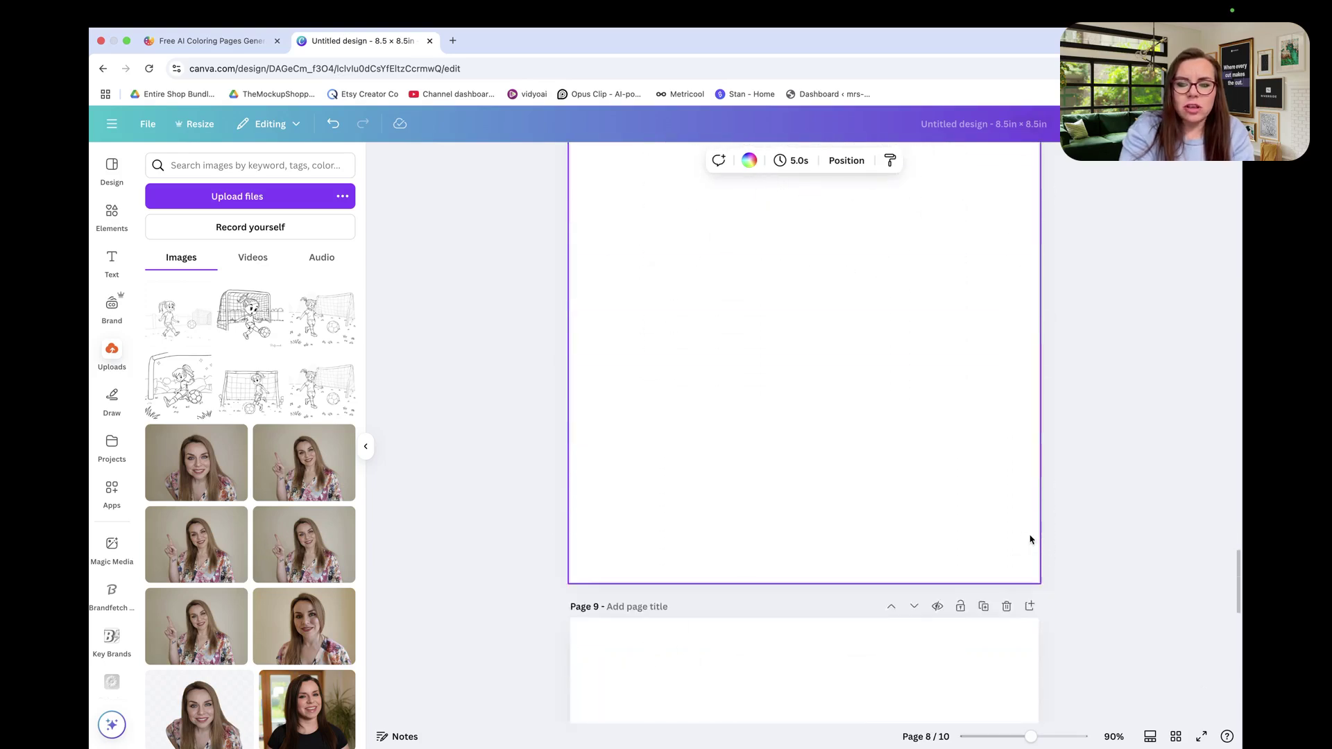
pyautogui.scroll(-6, 1030, 539)
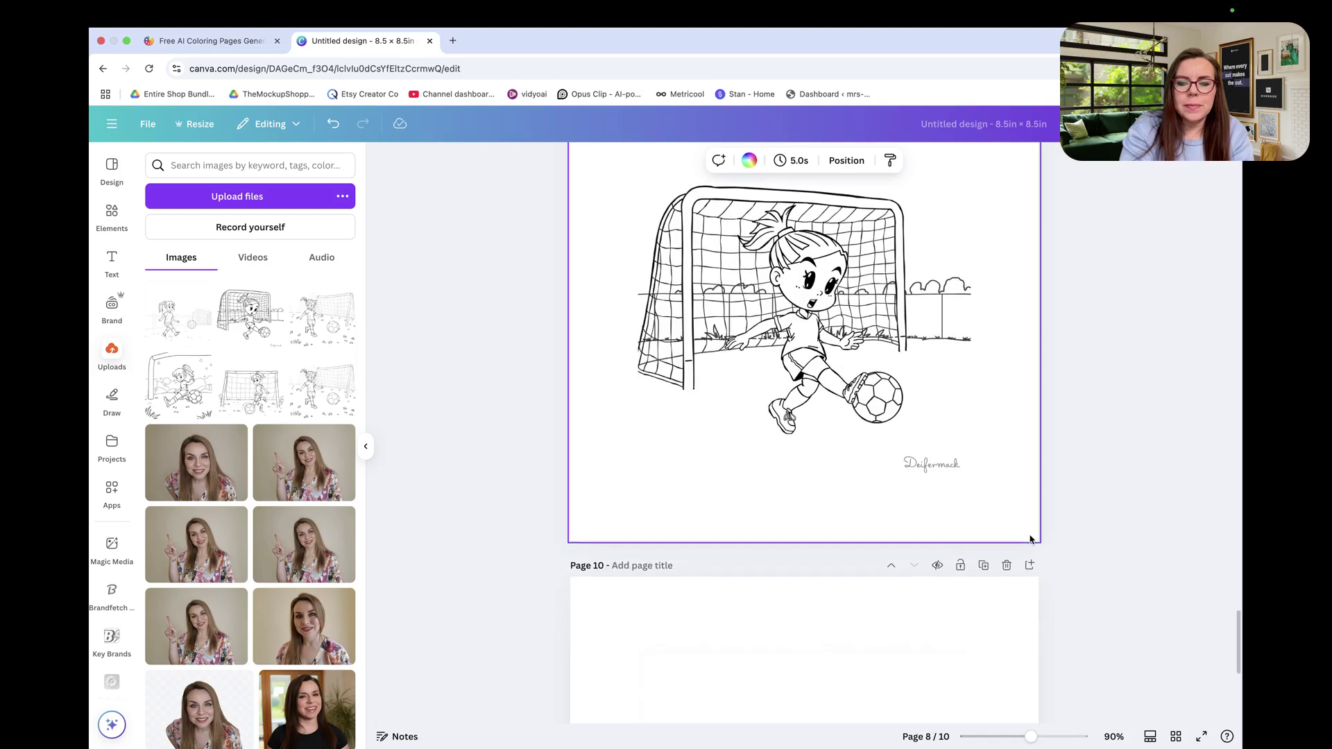
pyautogui.click(1030, 404)
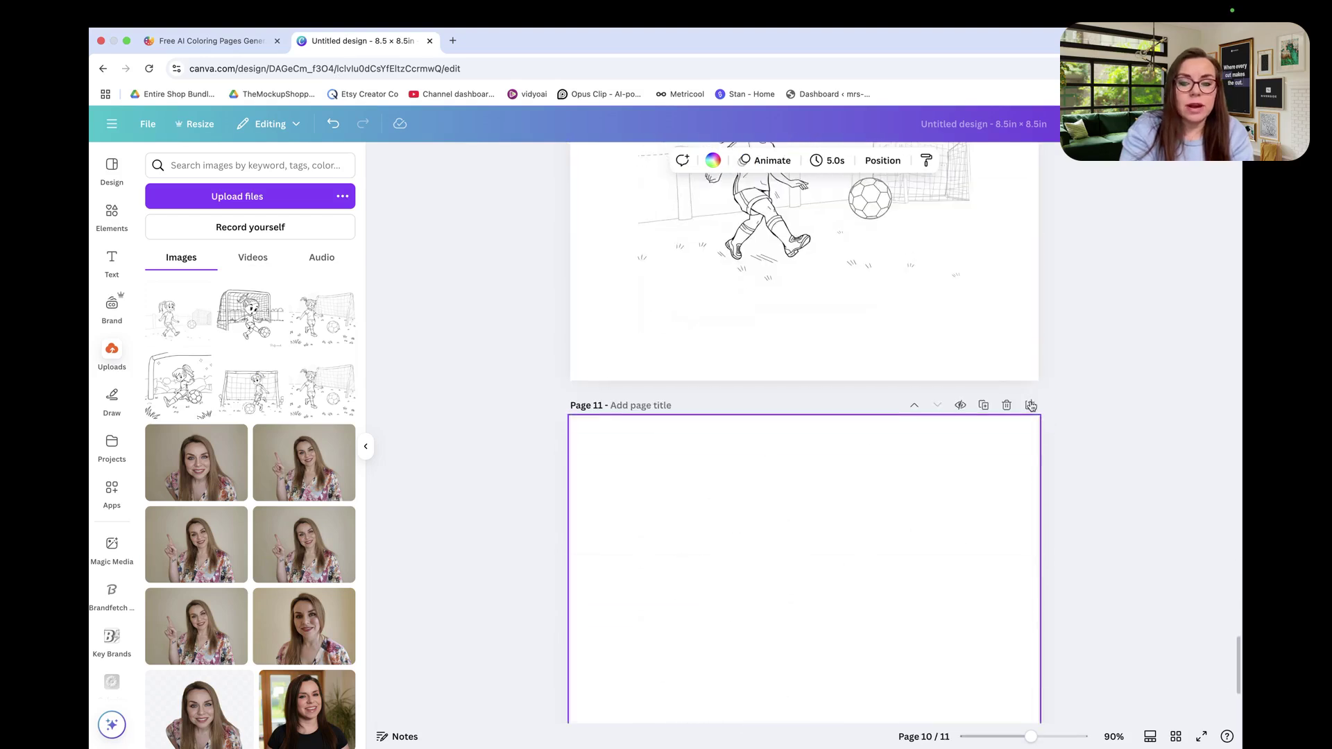
pyautogui.scroll(5, 1029, 548)
pyautogui.scroll(5, 1031, 405)
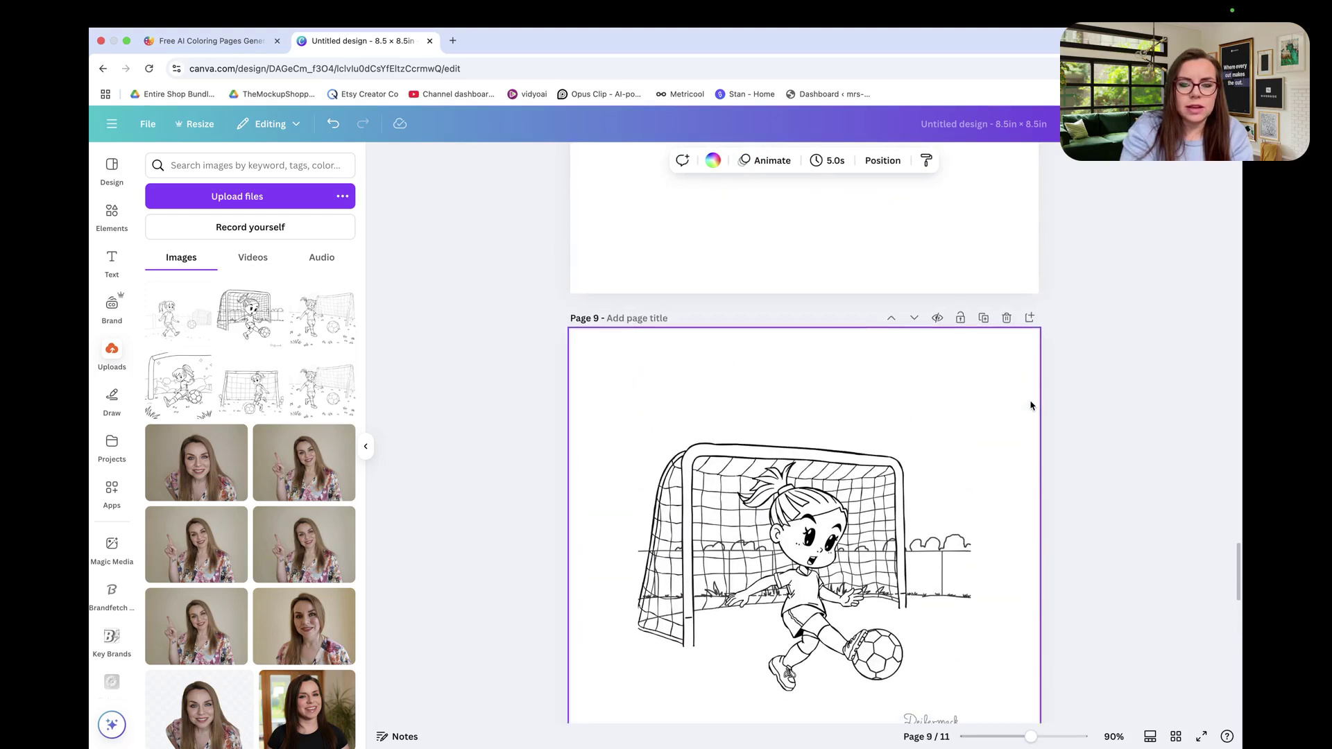
pyautogui.click(1030, 317)
# Step: Review the alternation of coloring and blank pages from the end of the book back to page 1
pyautogui.scroll(-10, 1015, 416)
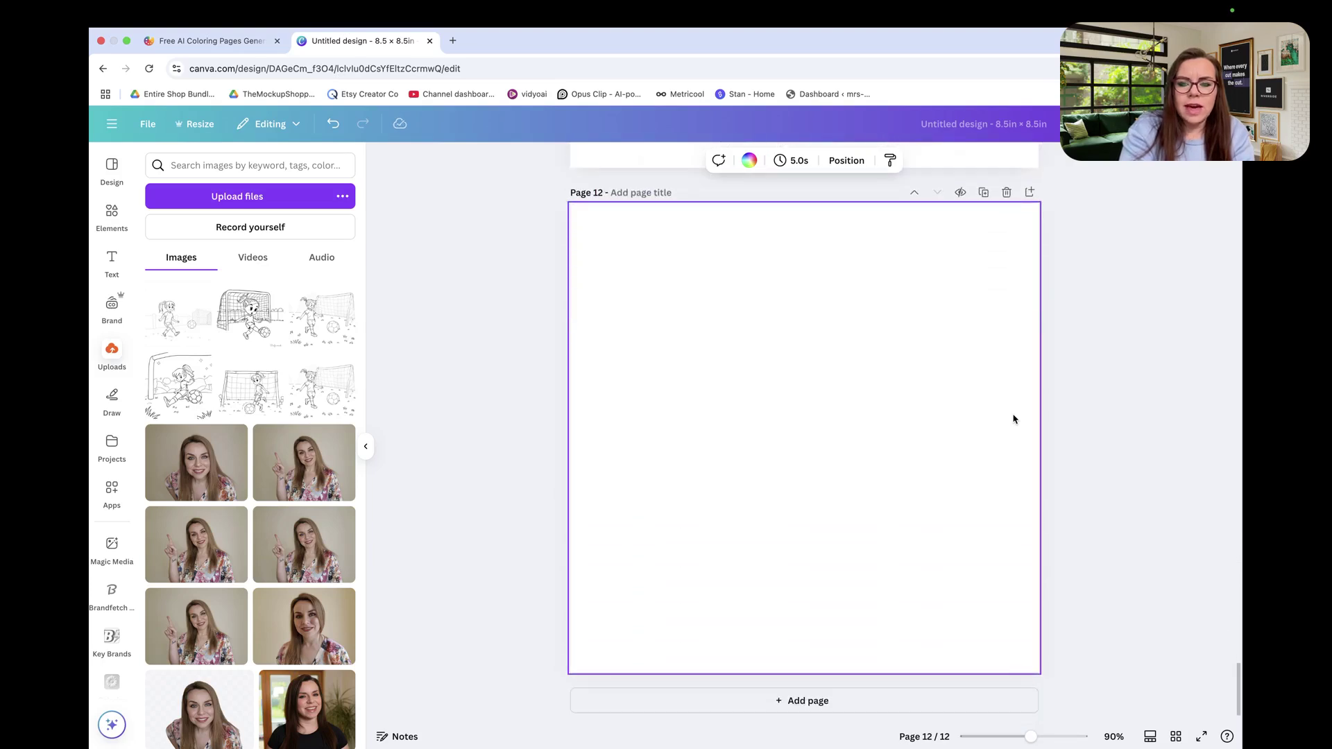
pyautogui.scroll(10, 1013, 419)
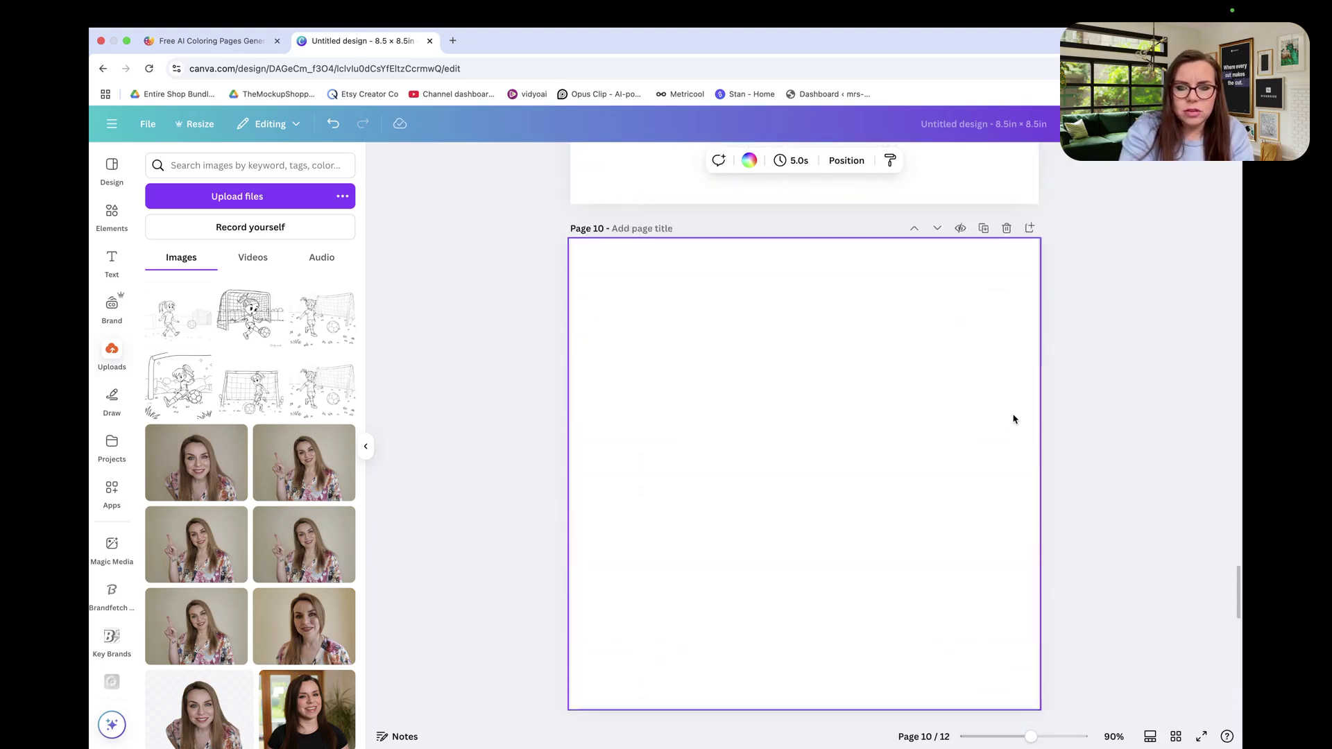
pyautogui.scroll(7, 1013, 418)
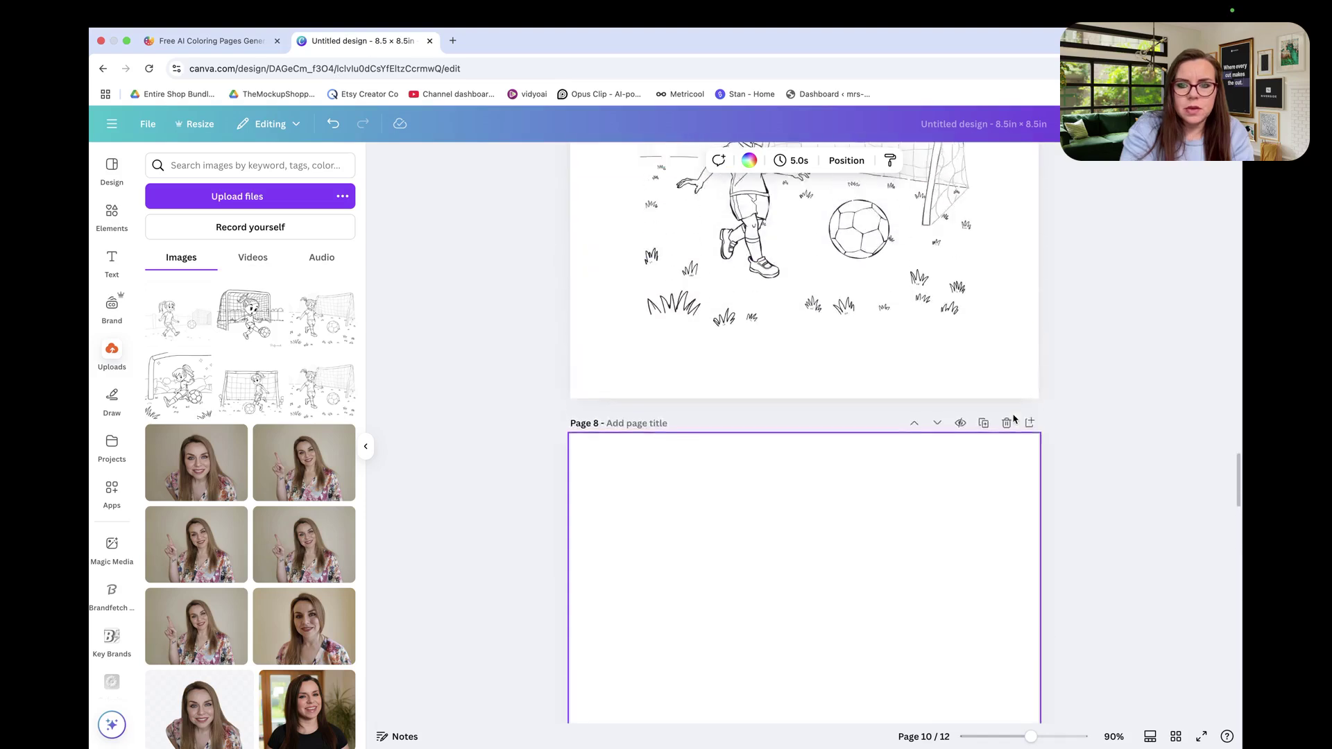
pyautogui.scroll(10, 1013, 418)
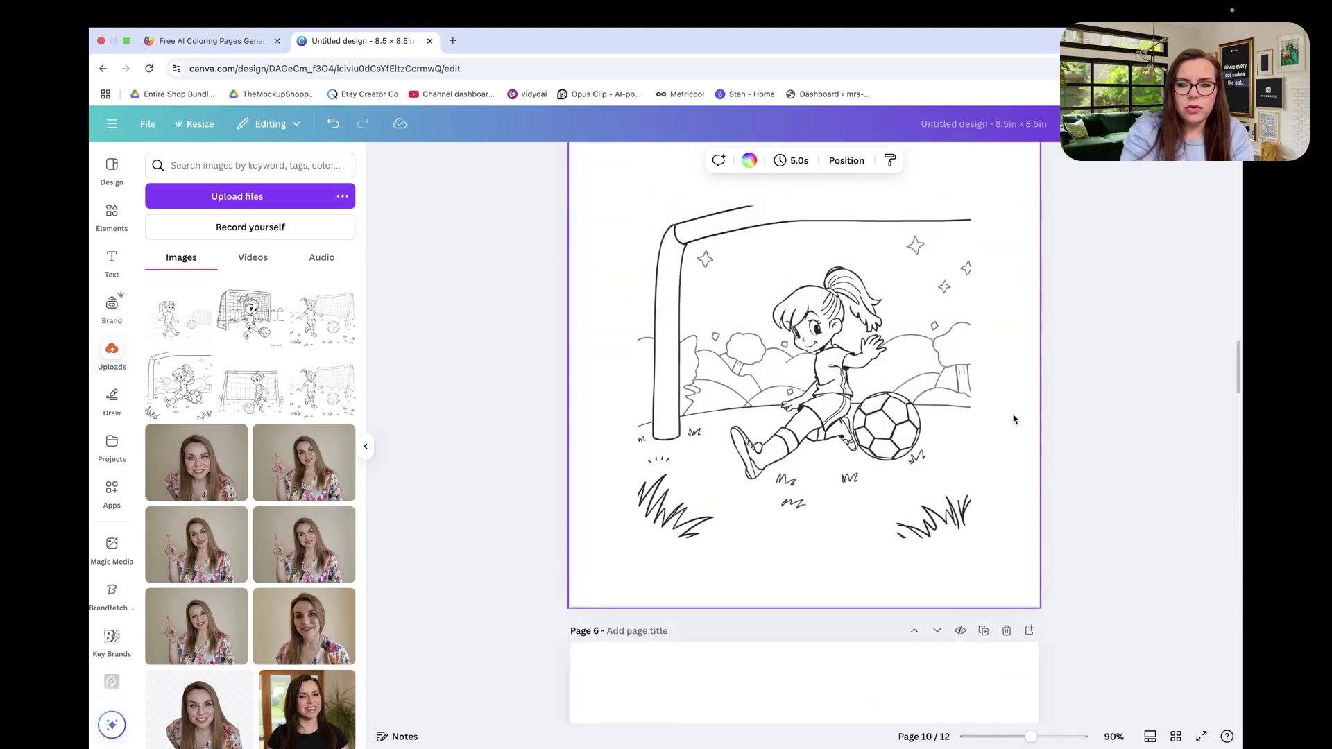
pyautogui.scroll(10, 1013, 418)
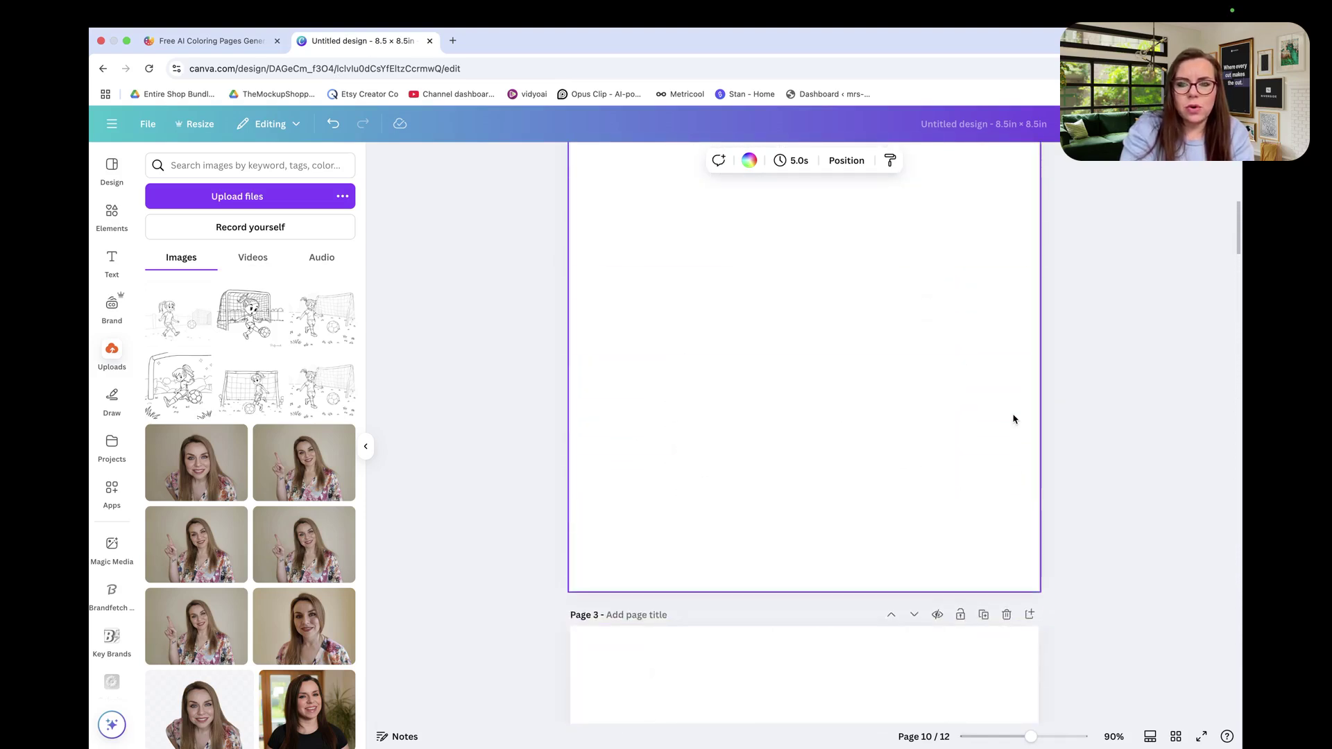
pyautogui.scroll(4, 1013, 419)
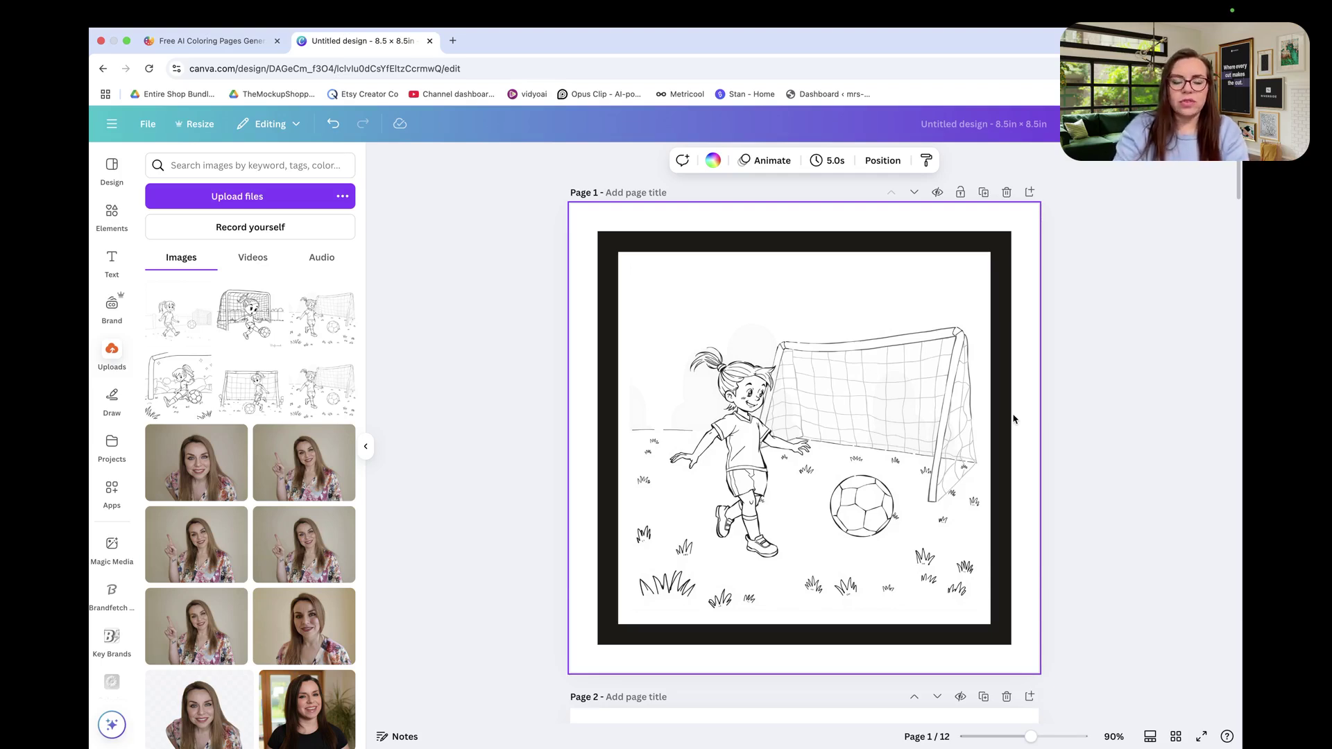
# Step: Switch to Coloringbook's photo-to-coloring-page converter and upload the portrait photo "Untitled design (2).png" from Downloads
pyautogui.click(232, 43)
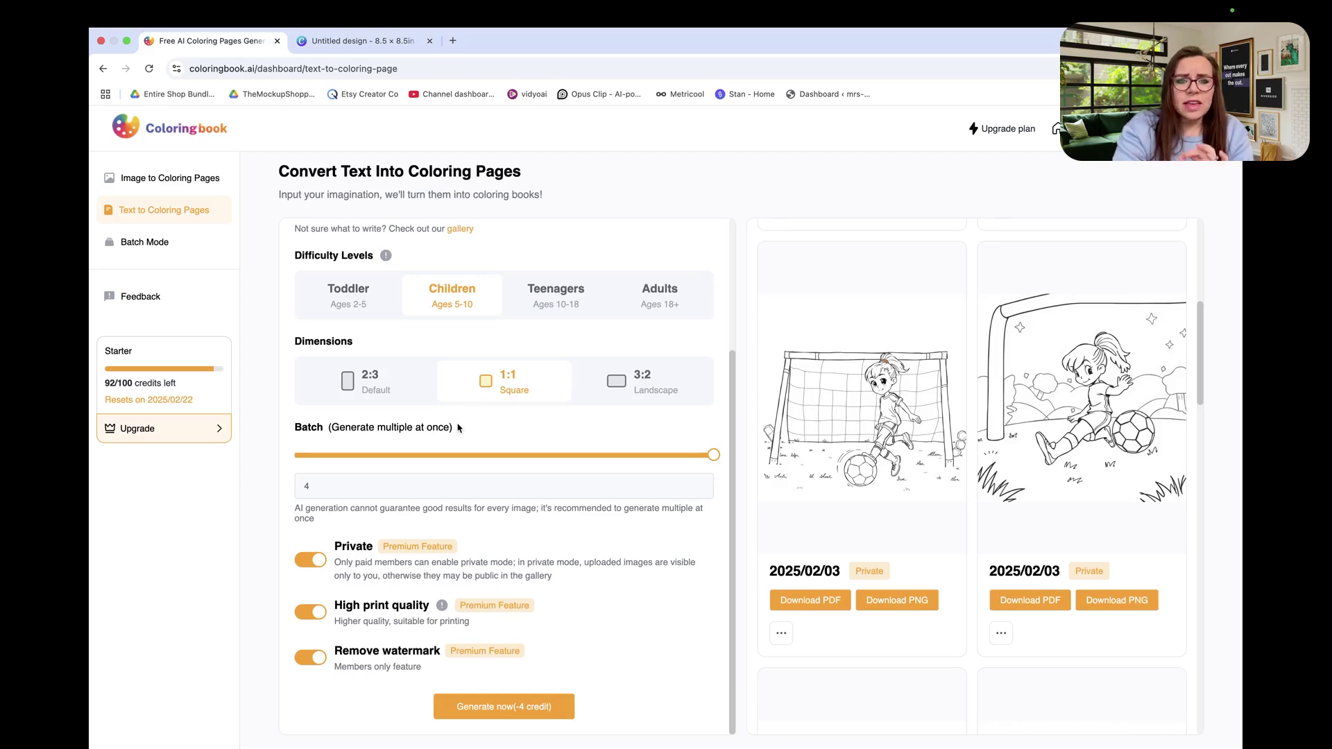
pyautogui.click(190, 182)
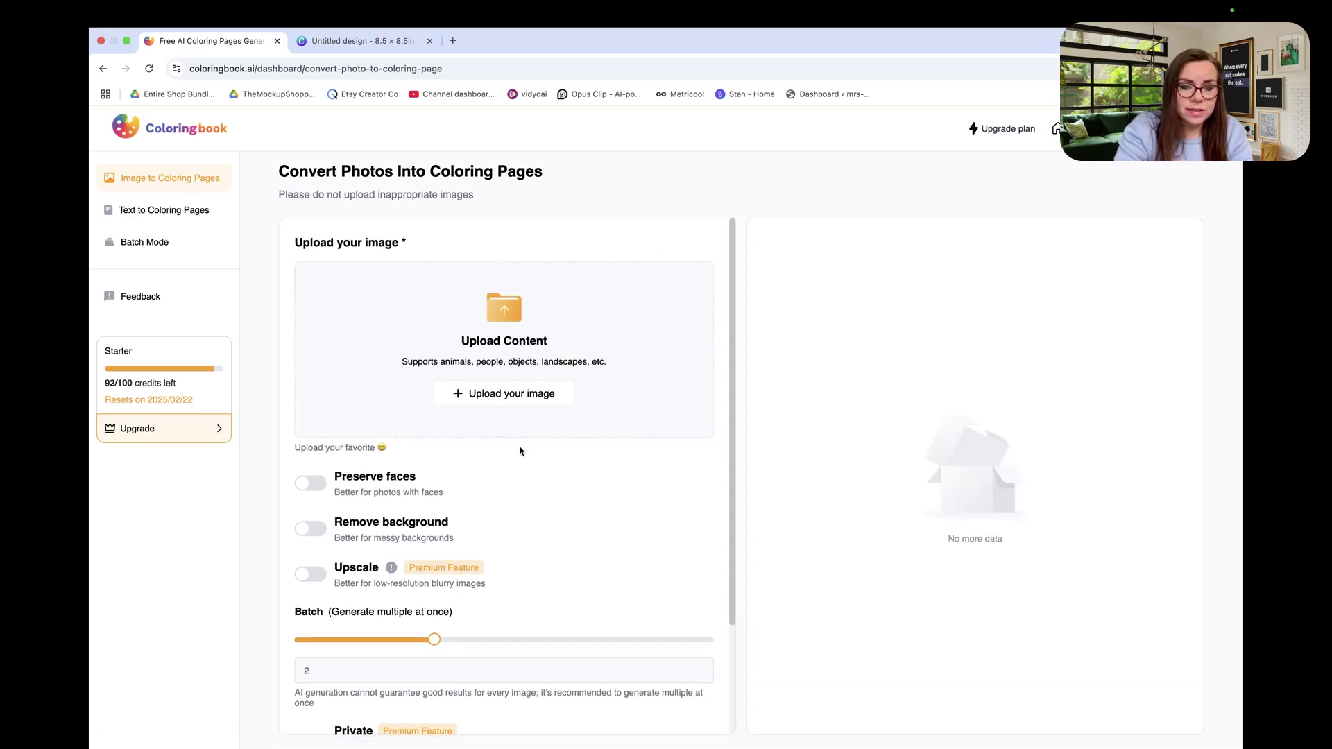
pyautogui.click(526, 394)
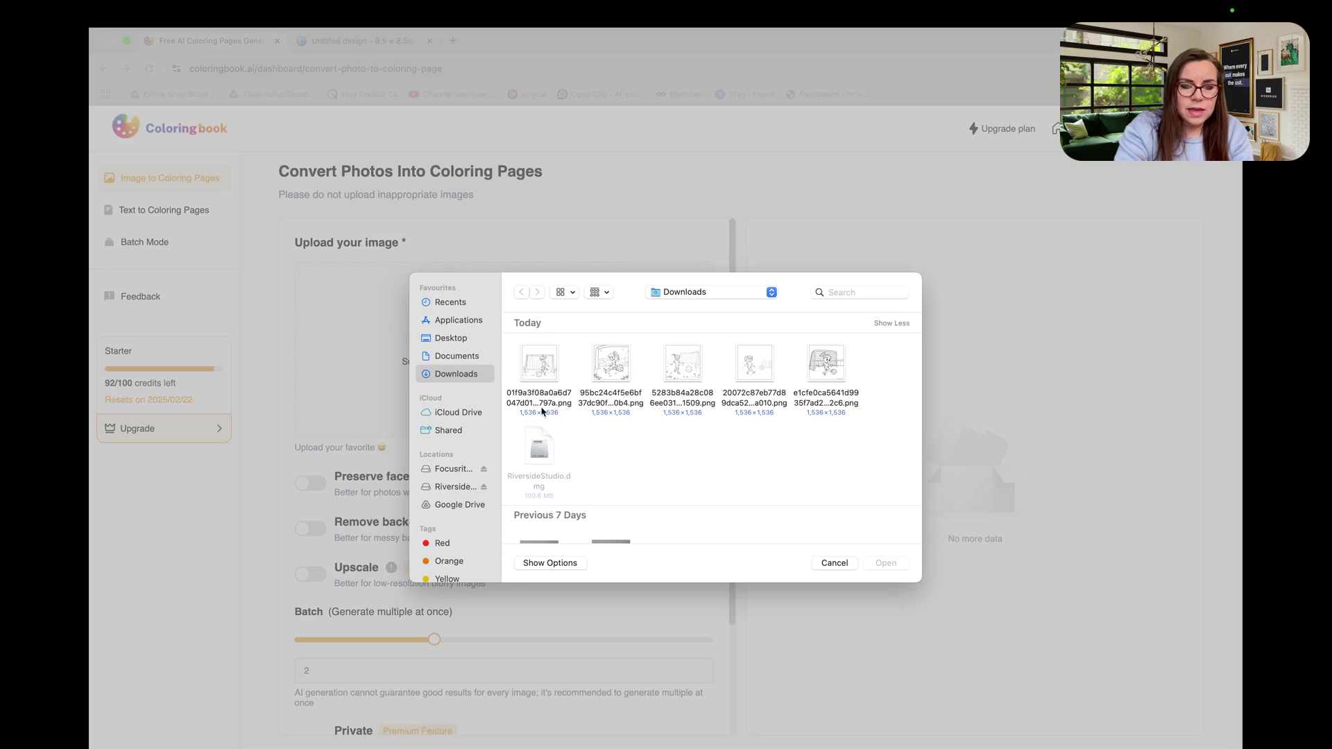
pyautogui.scroll(-10, 666, 446)
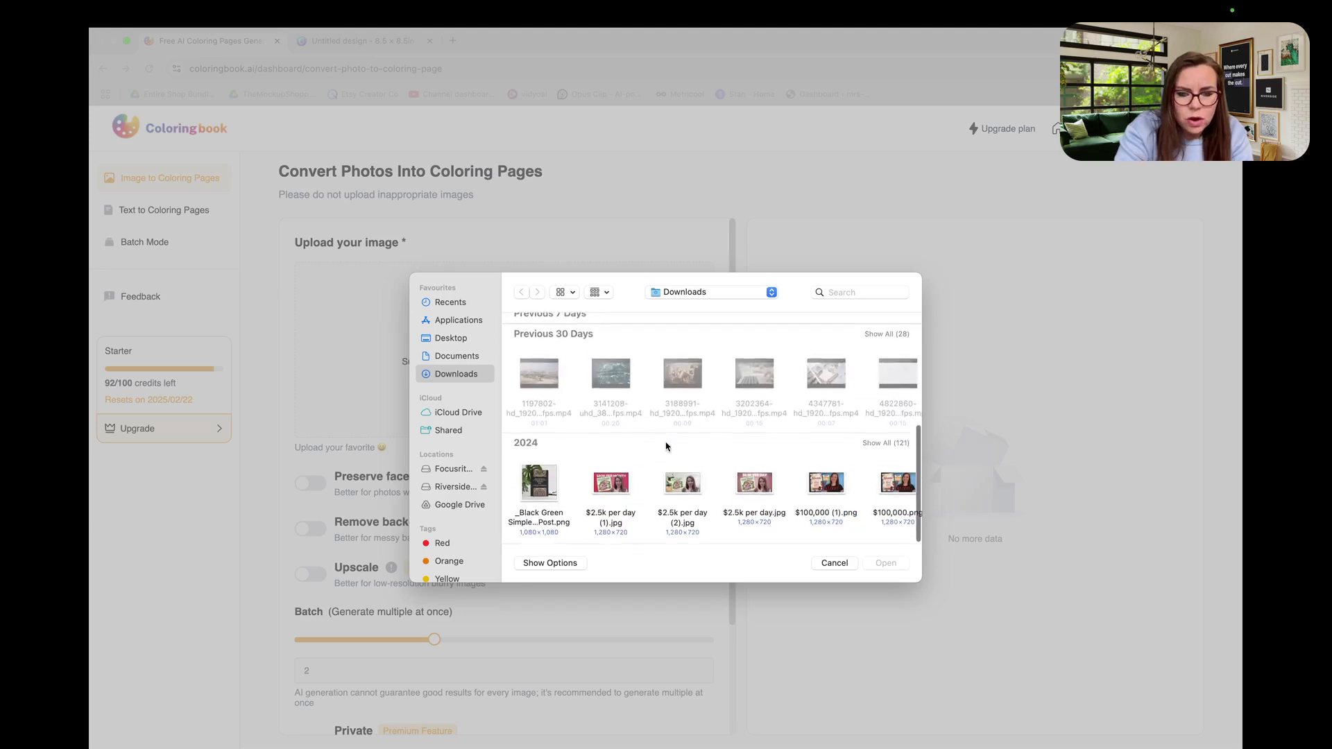
pyautogui.scroll(10, 666, 446)
pyautogui.click(628, 467)
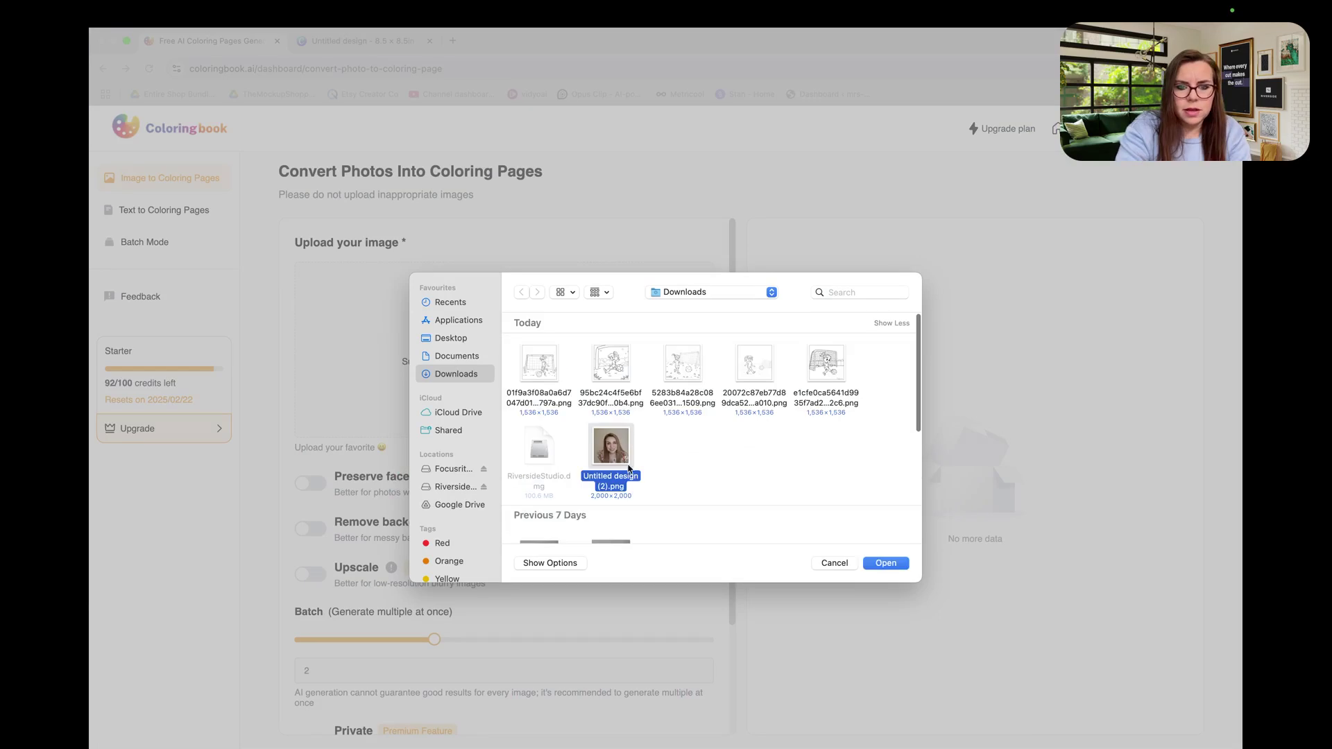
pyautogui.click(892, 564)
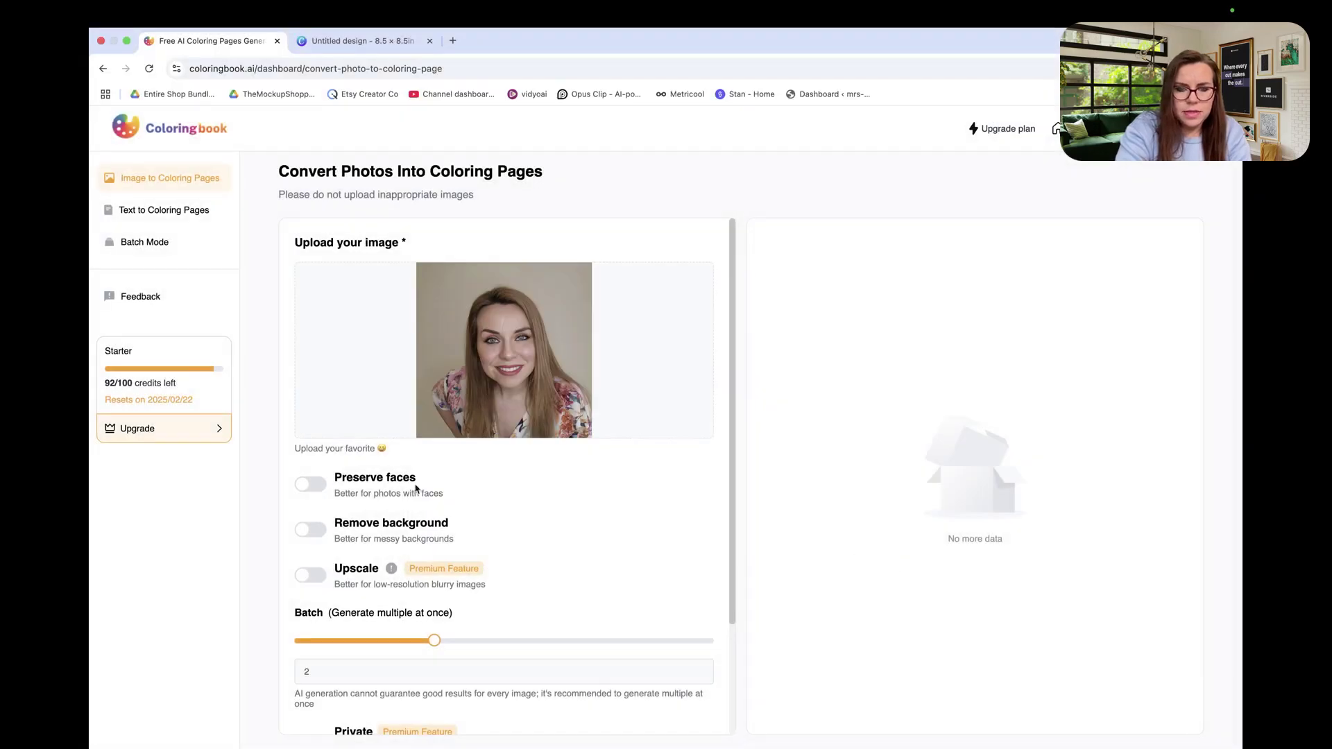
# Step: Enable Preserve faces, Remove background, Private and Remove watermark for the photo conversion
pyautogui.click(304, 492)
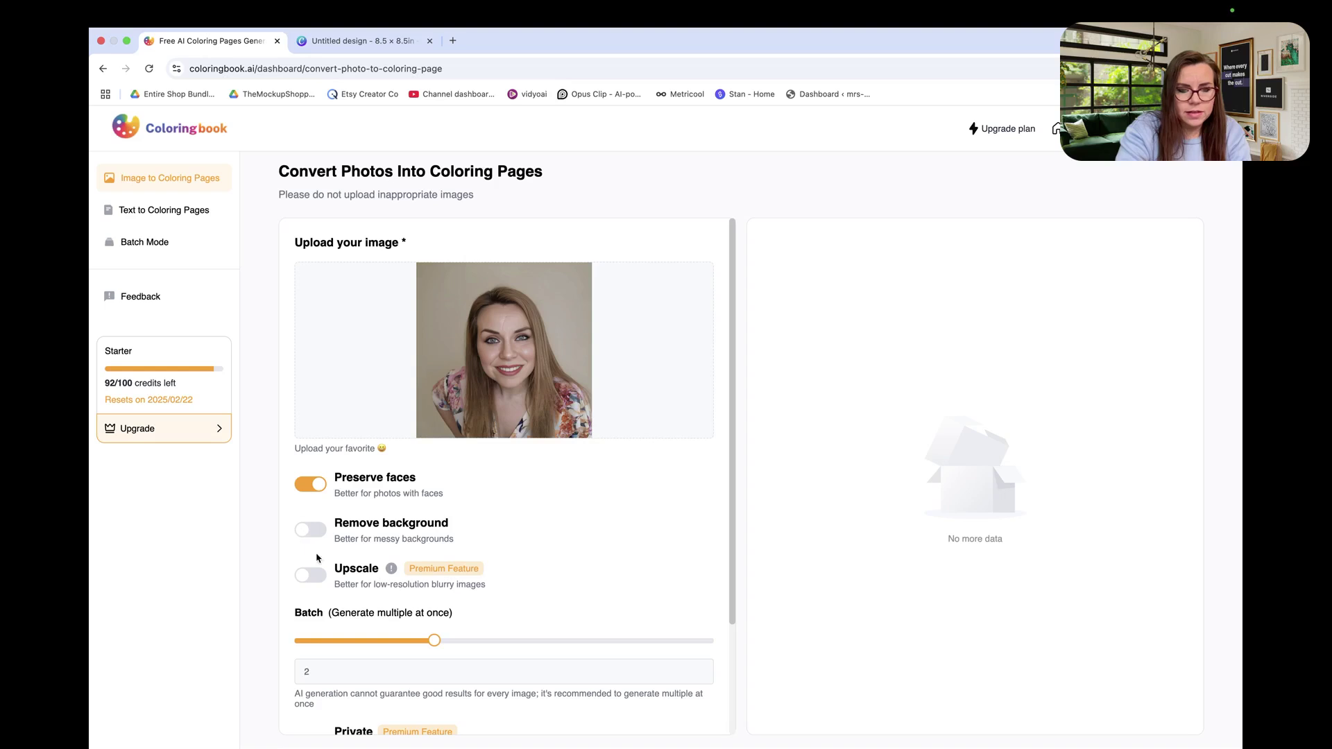
pyautogui.click(305, 530)
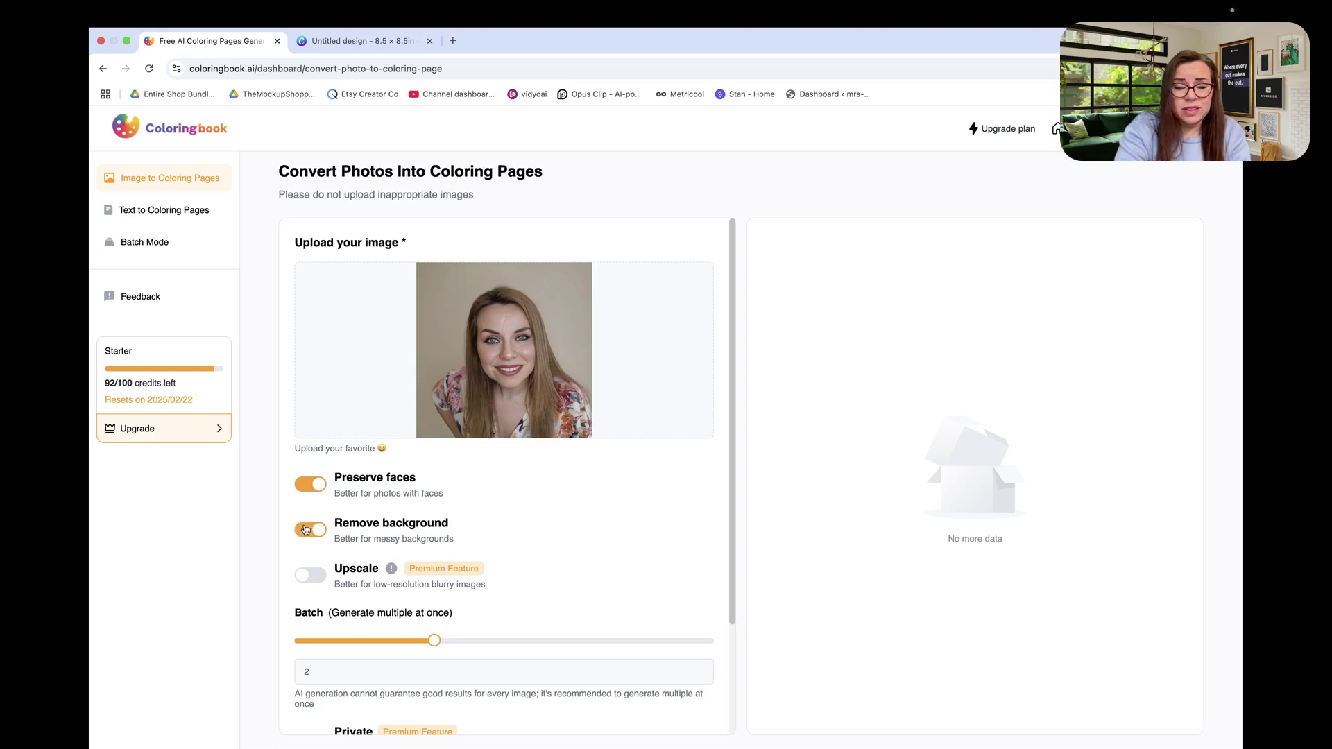
pyautogui.click(304, 578)
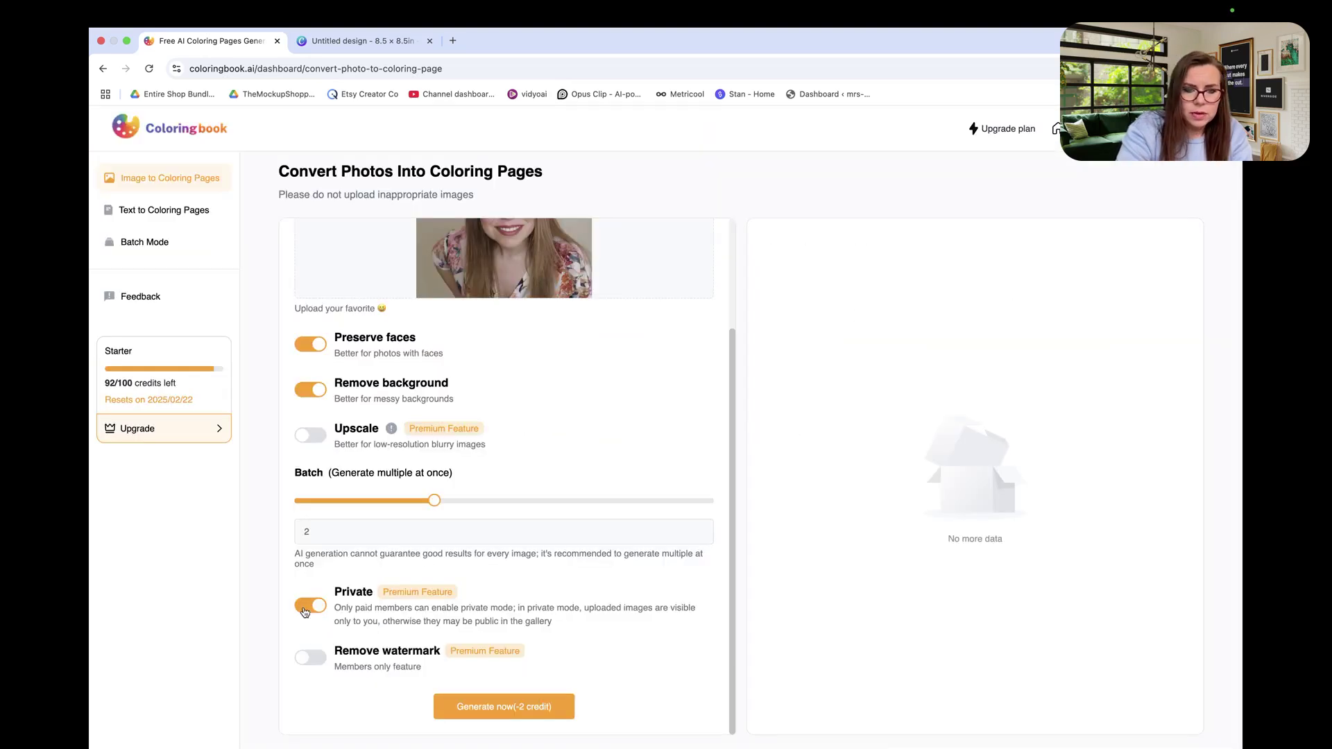
pyautogui.click(310, 657)
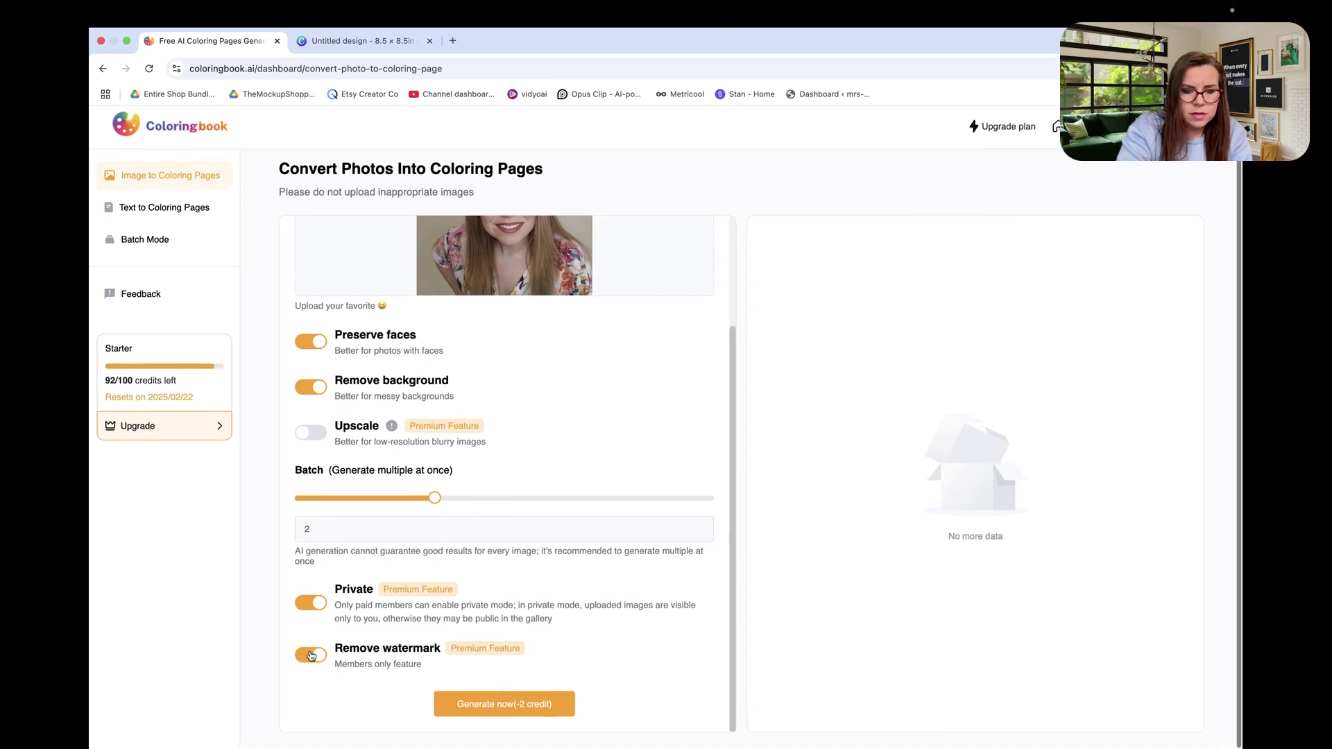
# Step: Generate a batch of 2 coloring pages from the uploaded portrait and compare them with the photo
pyautogui.click(509, 706)
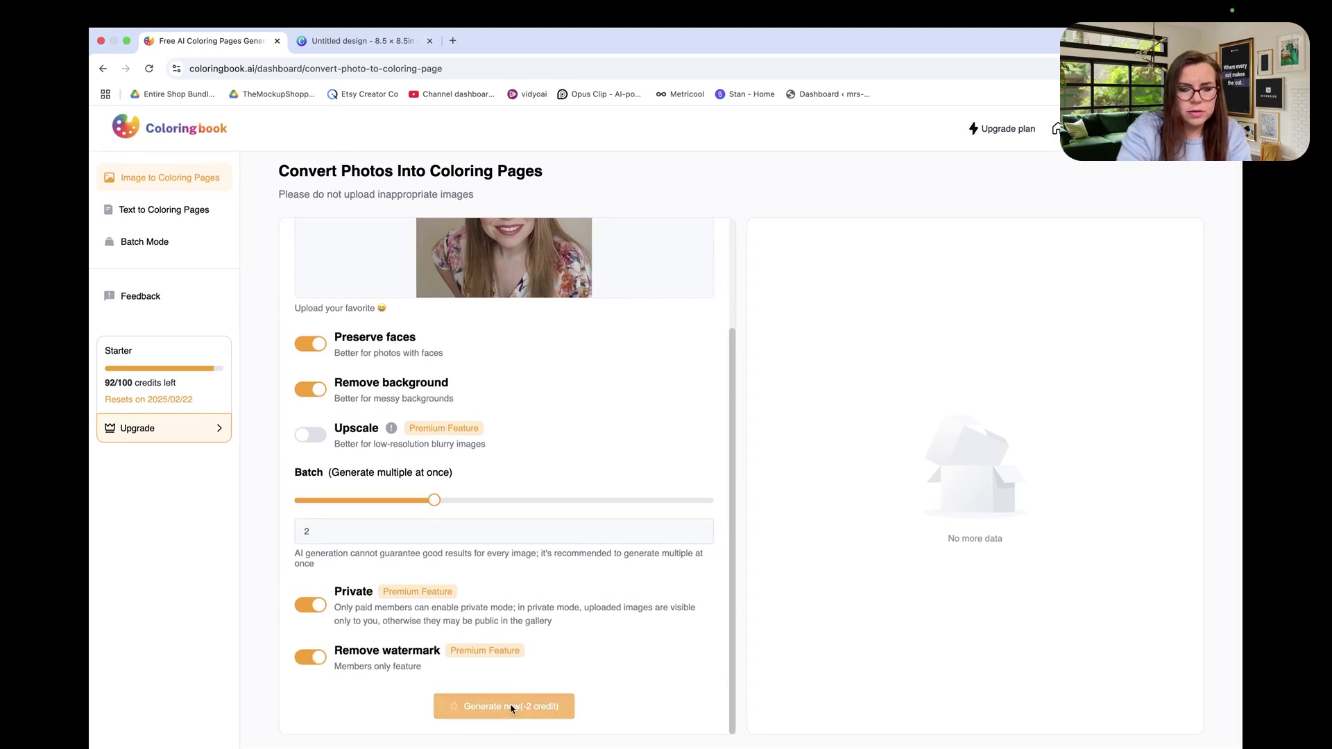
pyautogui.scroll(3, 630, 420)
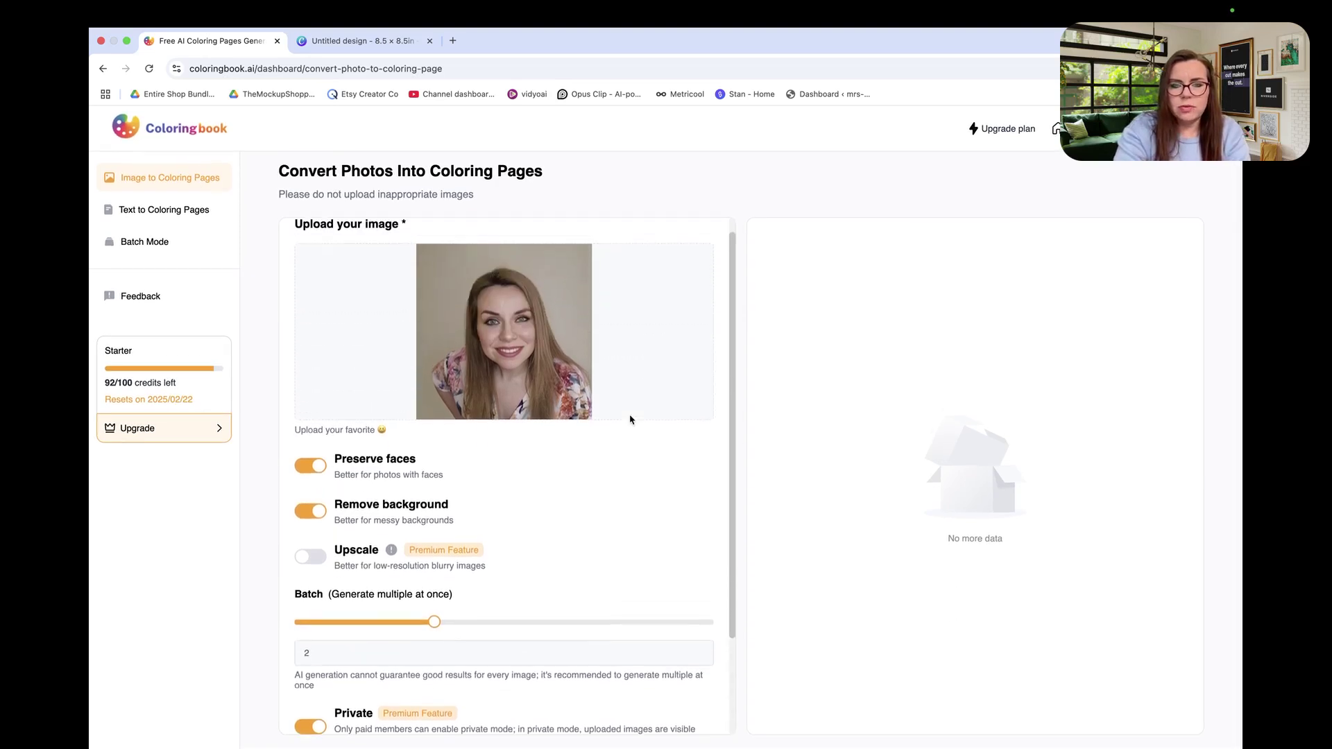
pyautogui.scroll(-3, 631, 420)
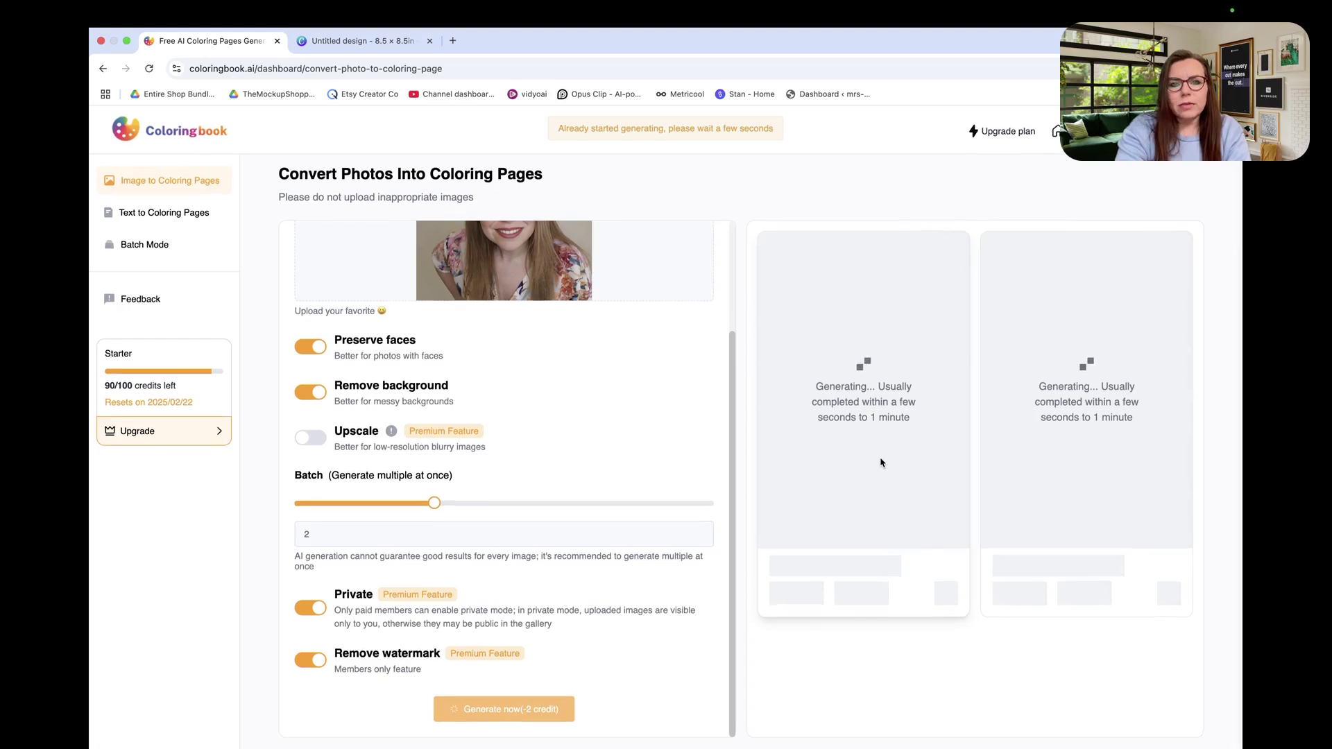
pyautogui.scroll(3, 545, 373)
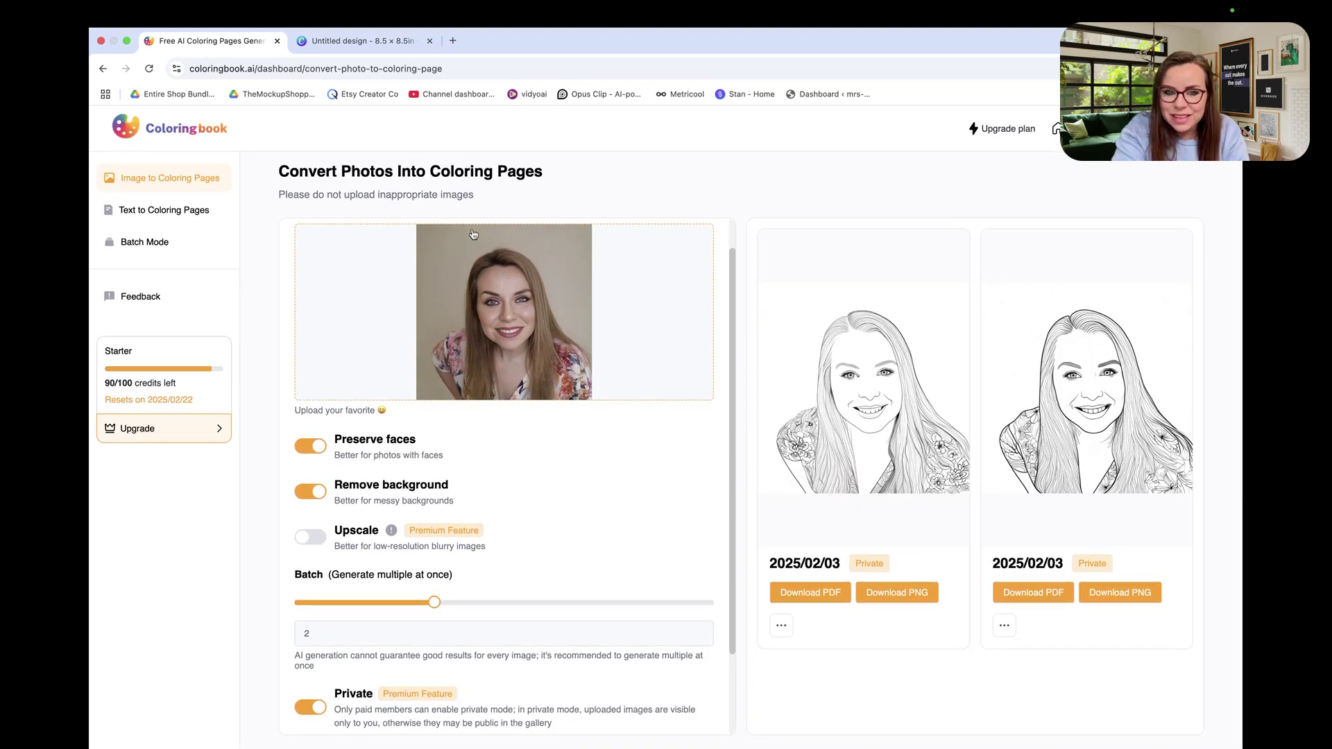
# Step: Examine Batch Mode's image upload and text prompt options for generating many coloring pages at once
pyautogui.click(141, 246)
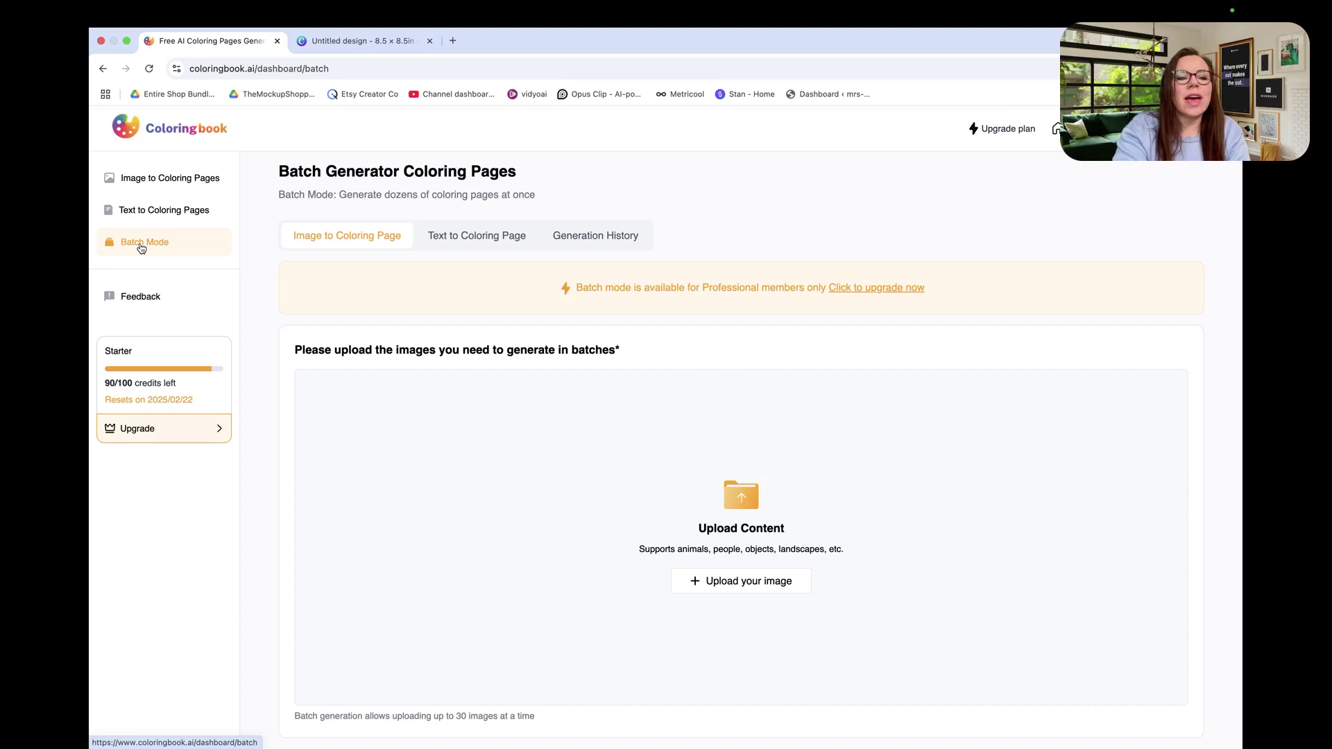
pyautogui.scroll(-1, 598, 566)
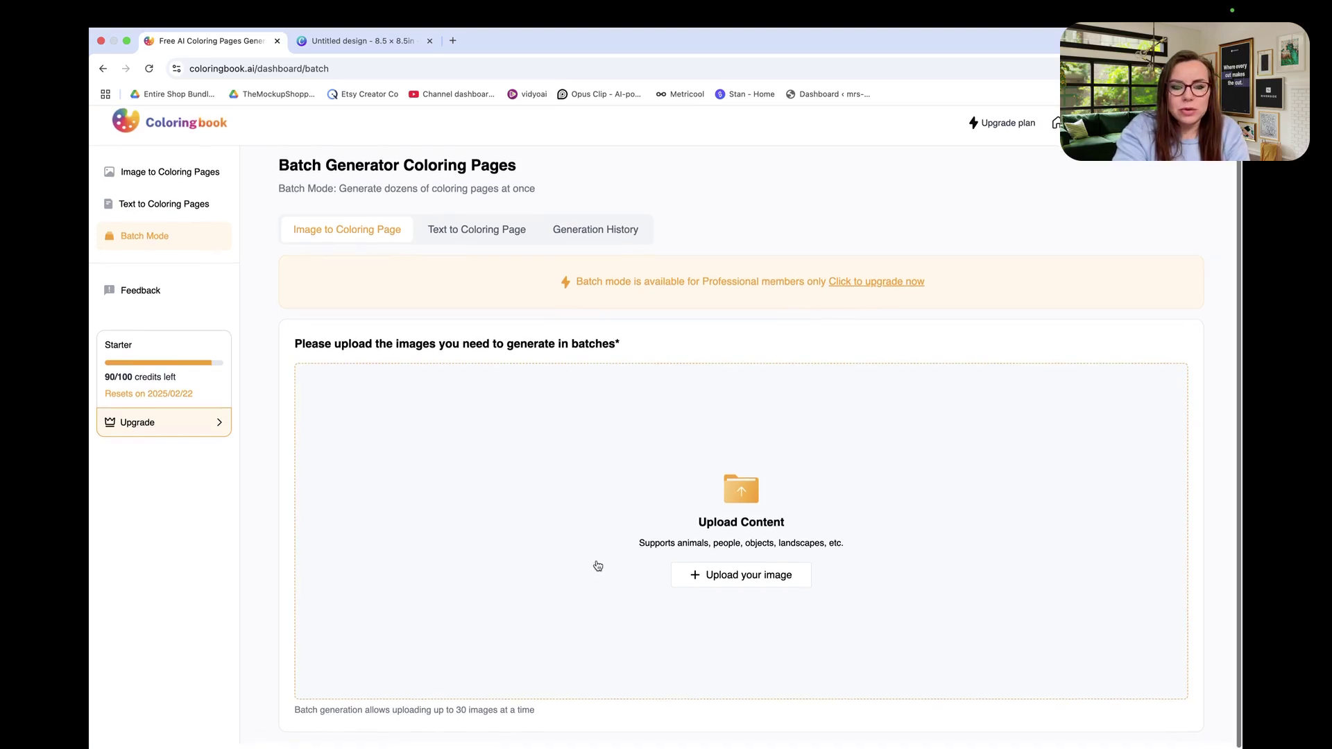
pyautogui.scroll(1, 598, 566)
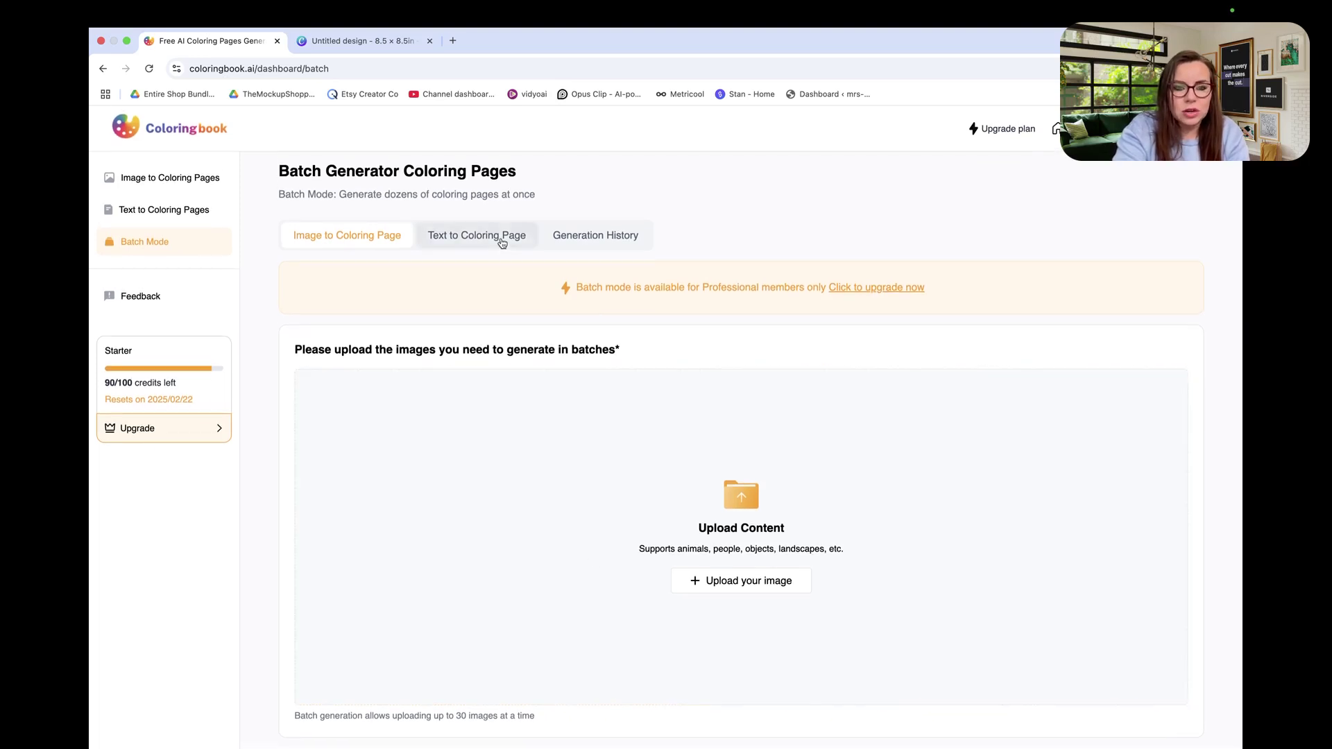
pyautogui.click(502, 243)
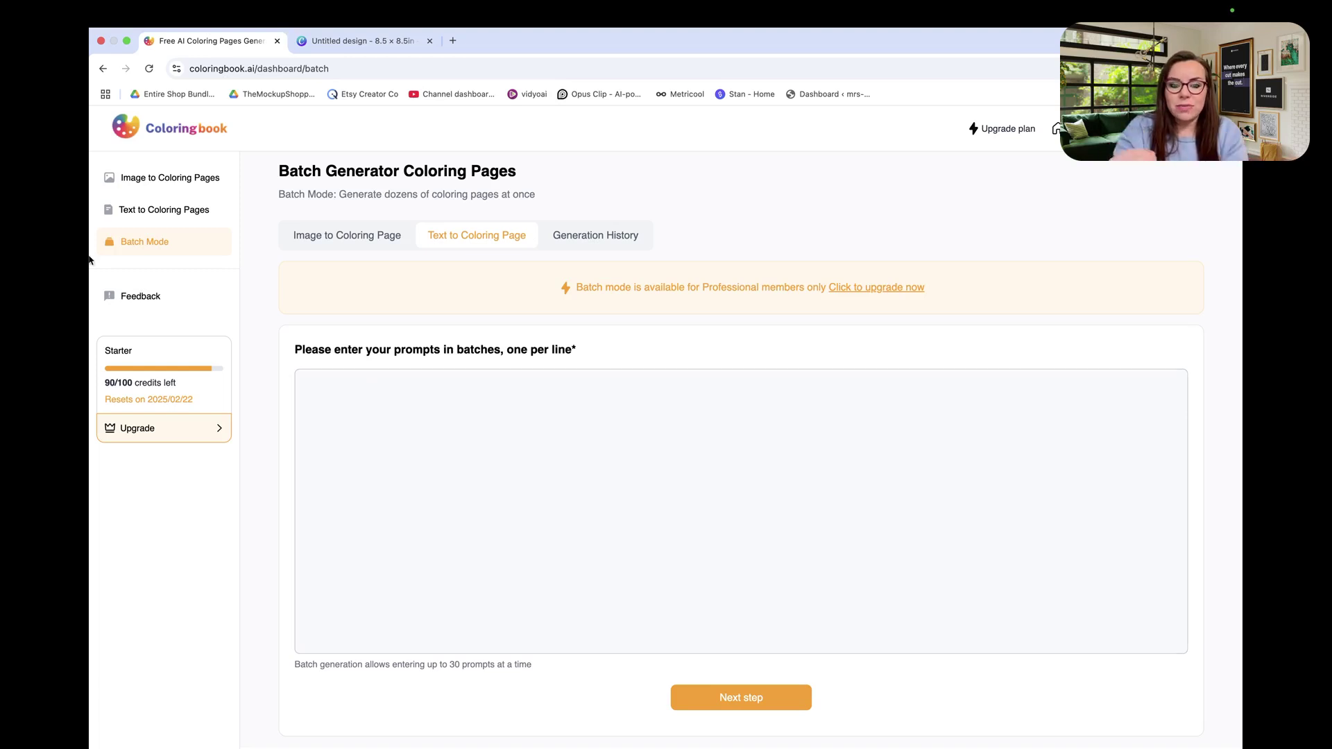
# Step: Go to the text-to-coloring-page generator and set the difficulty level to Teenagers (Ages 10-18)
pyautogui.click(174, 207)
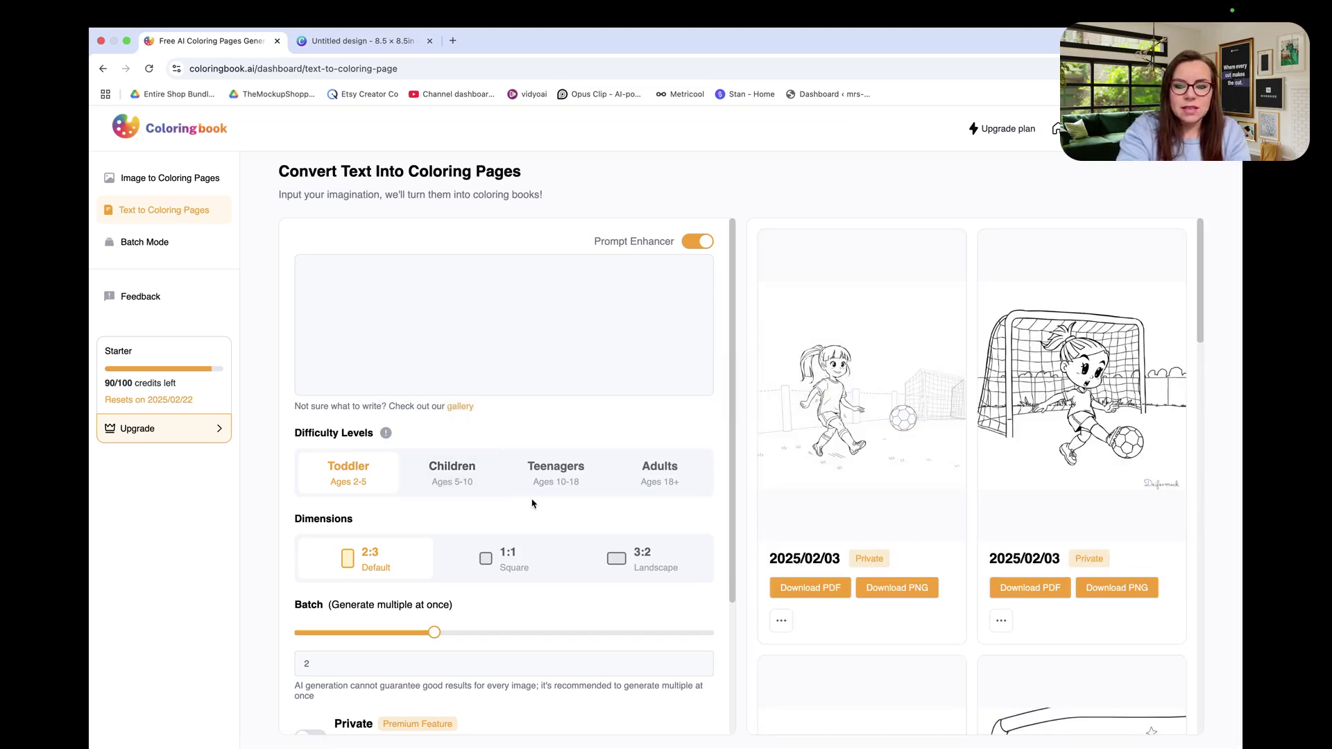
pyautogui.scroll(-3, 532, 502)
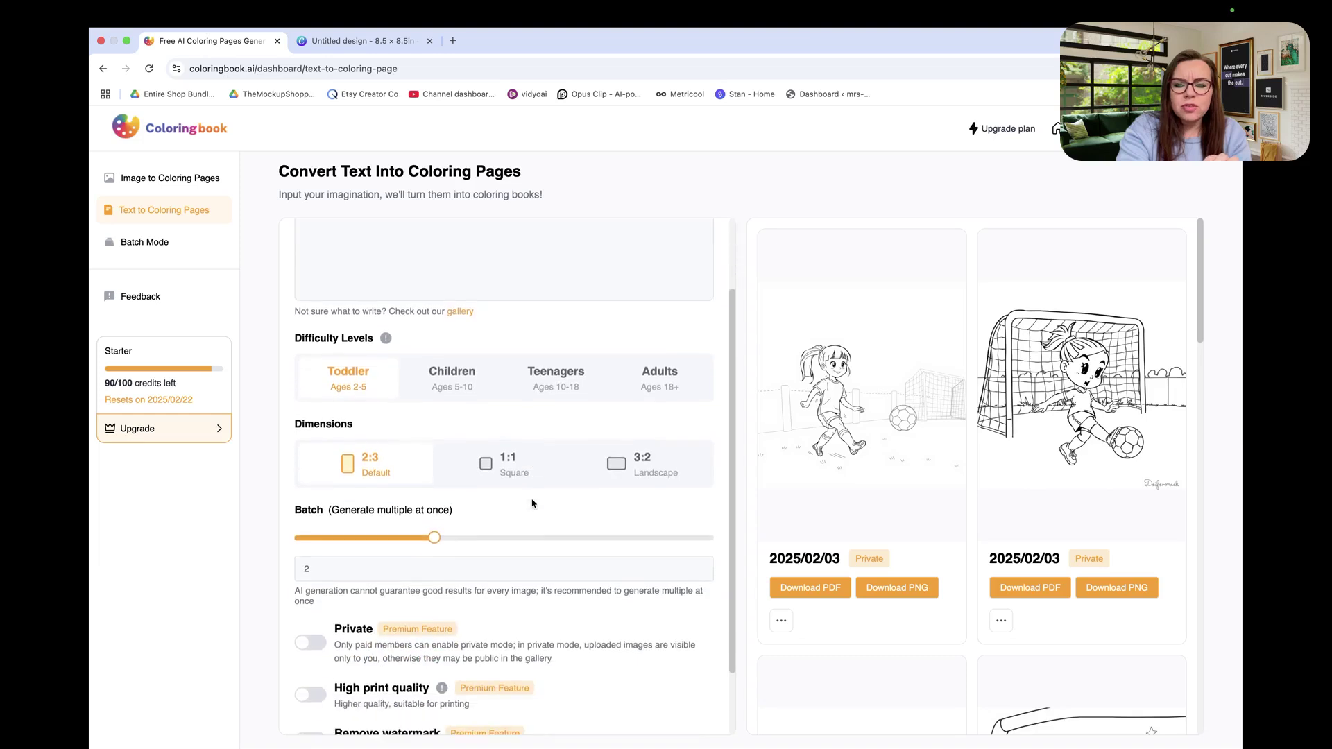
pyautogui.scroll(3, 532, 502)
pyautogui.click(558, 474)
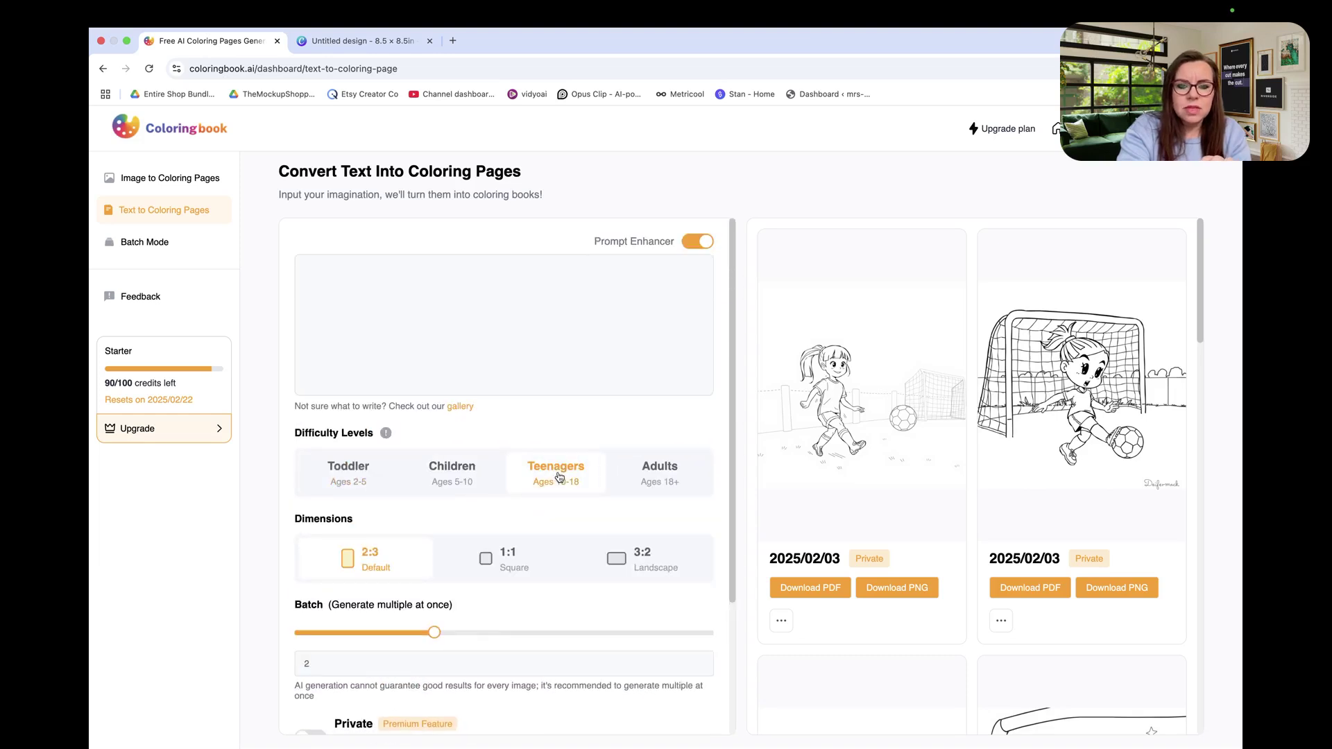
# Step: Enter the prompt "Teenage girl playing football and taking a shot at goal with a goal text, anime style"
pyautogui.click(385, 268)
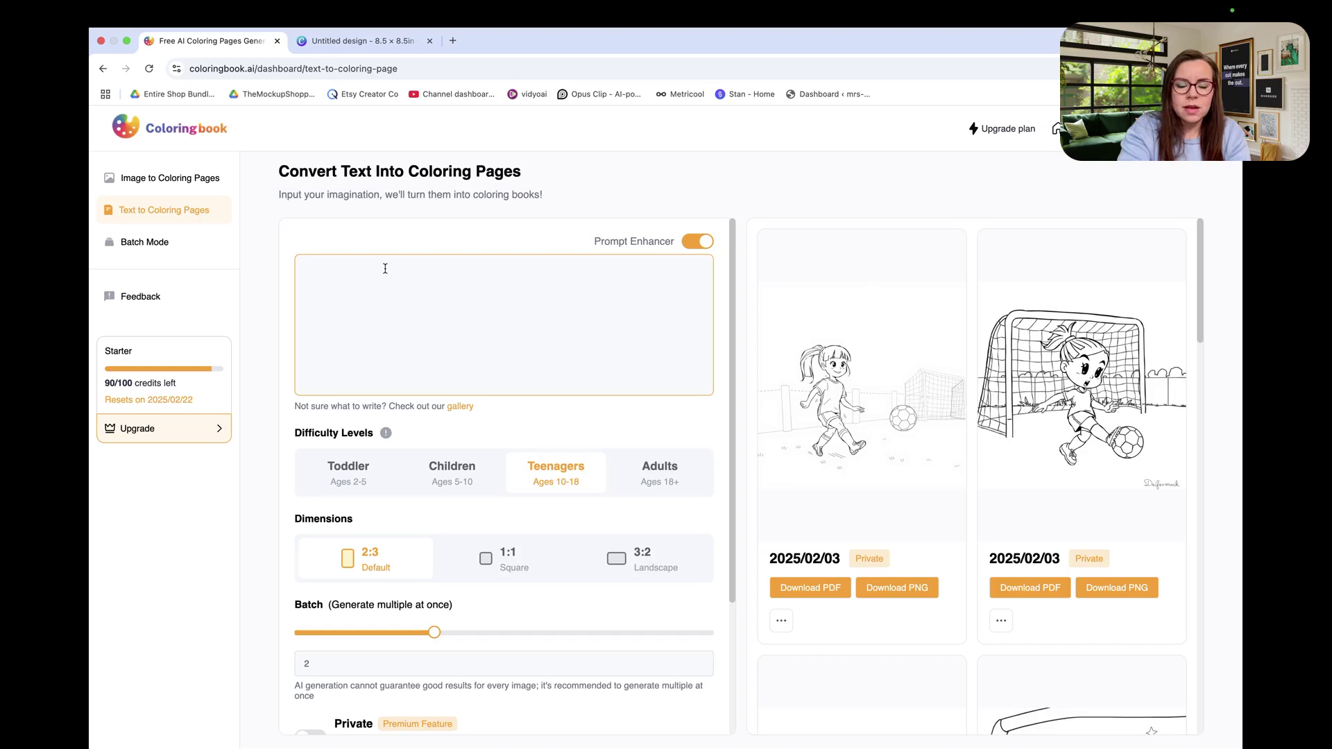
pyautogui.write('Teenage g')
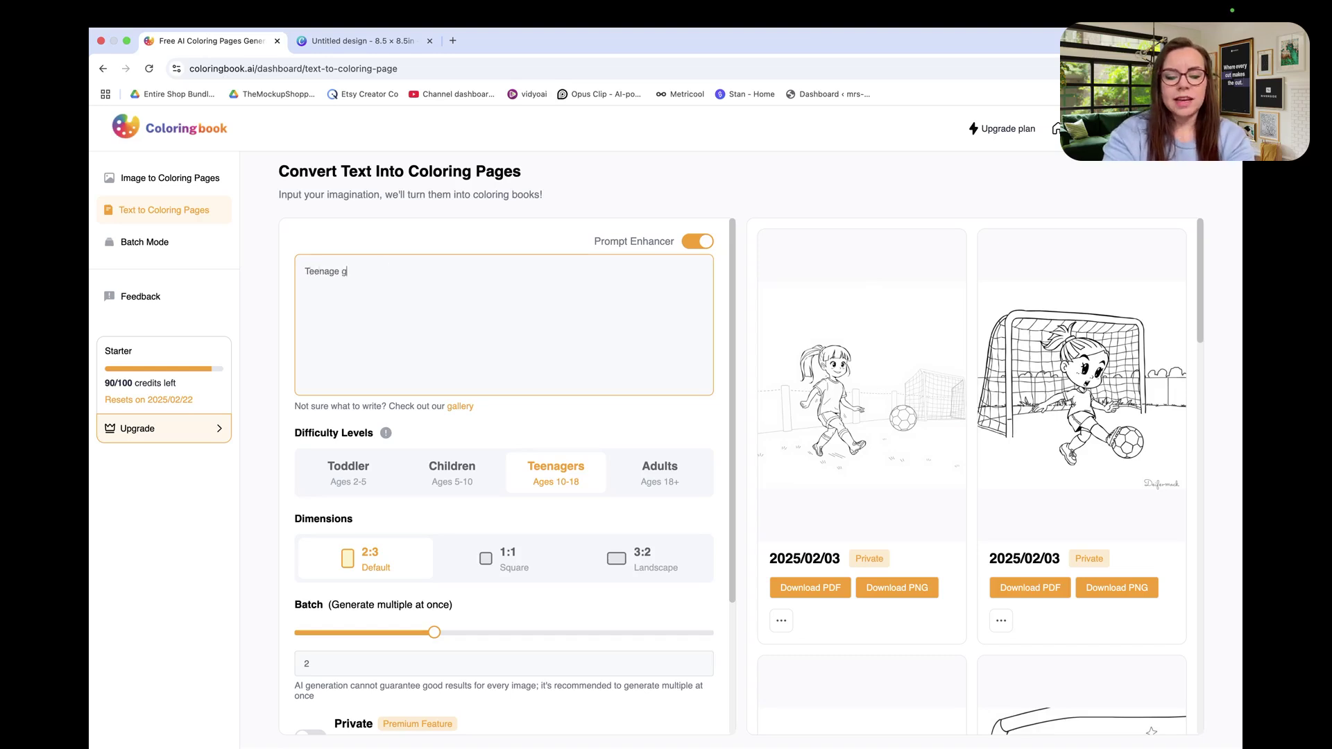
pyautogui.write('irl pla')
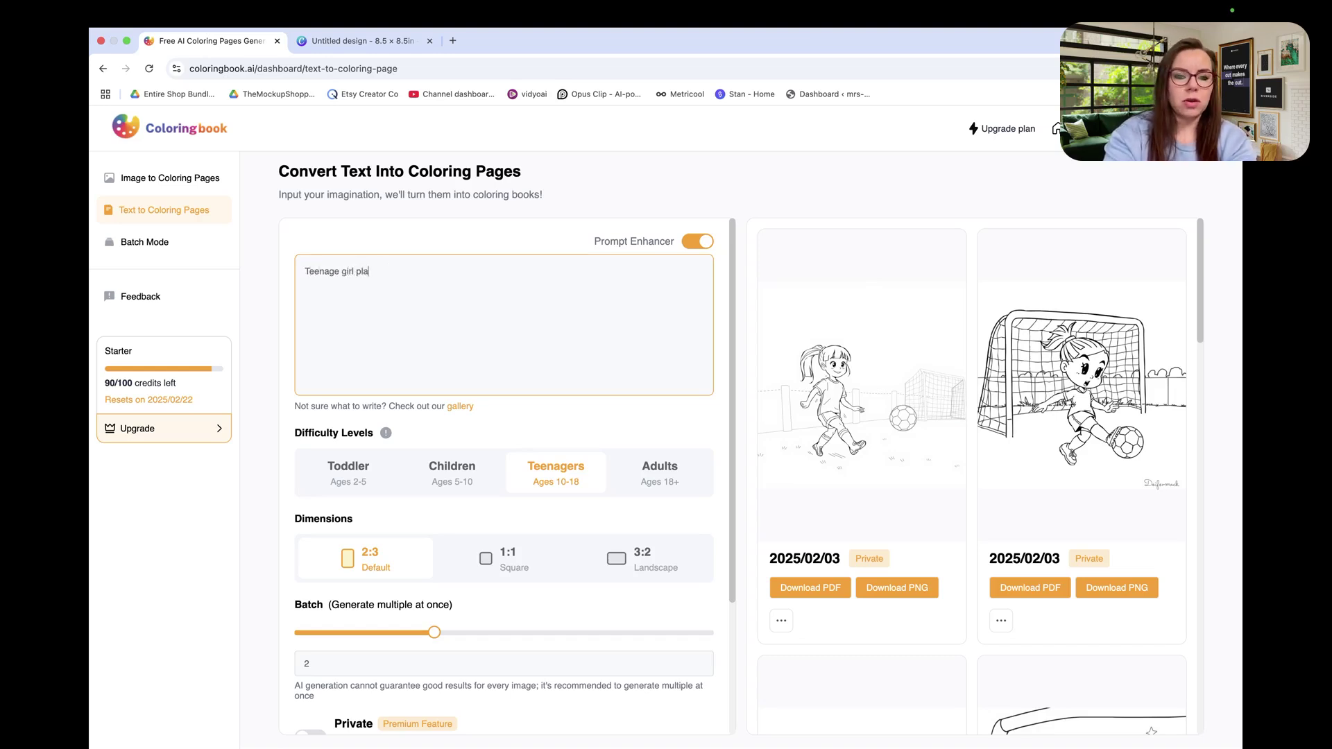
pyautogui.write('ying football')
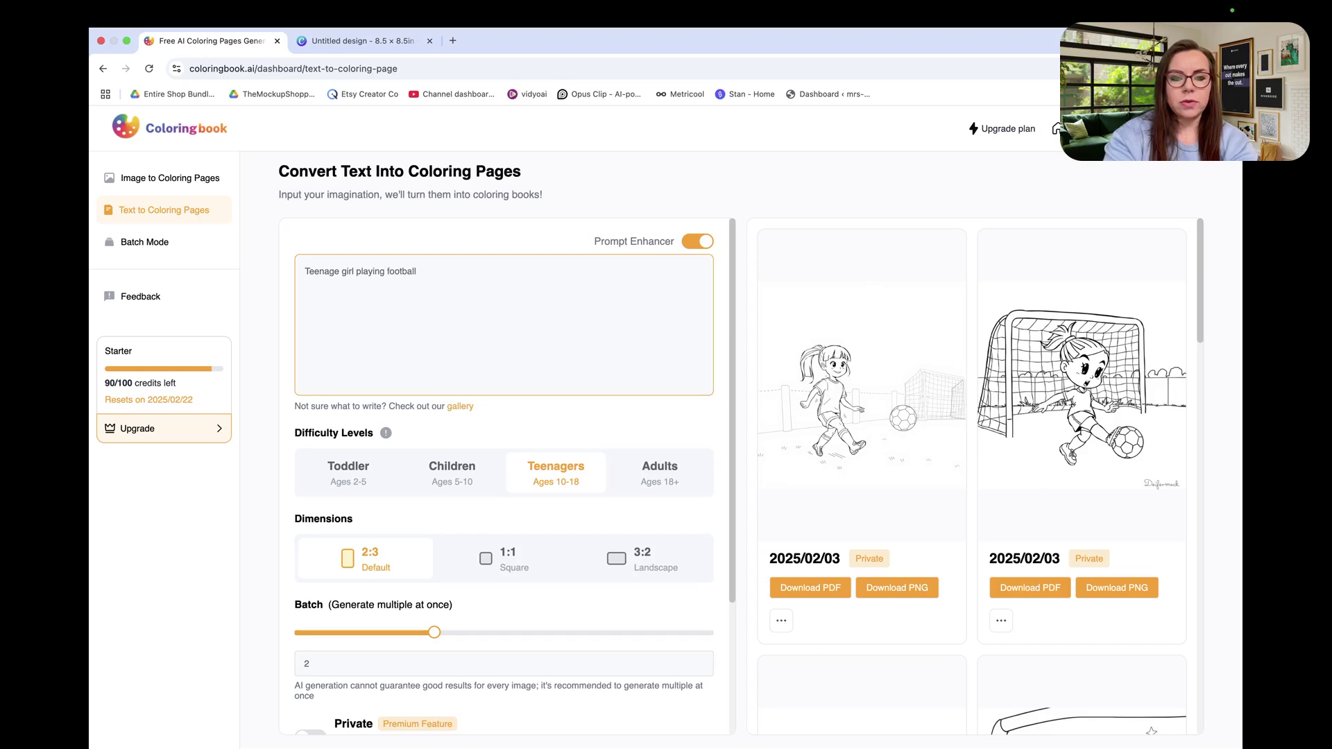
pyautogui.write(' and taking a shot')
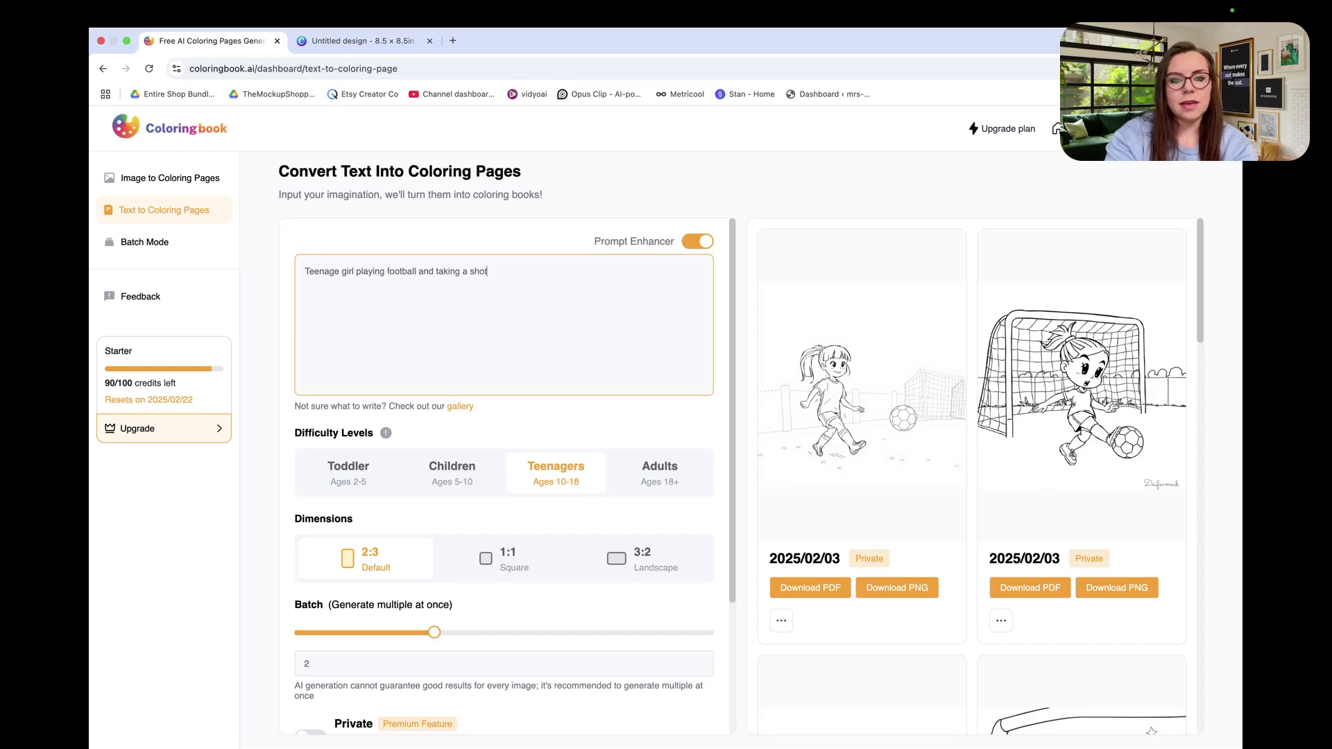
pyautogui.write(' ay')
pyautogui.write(' goal')
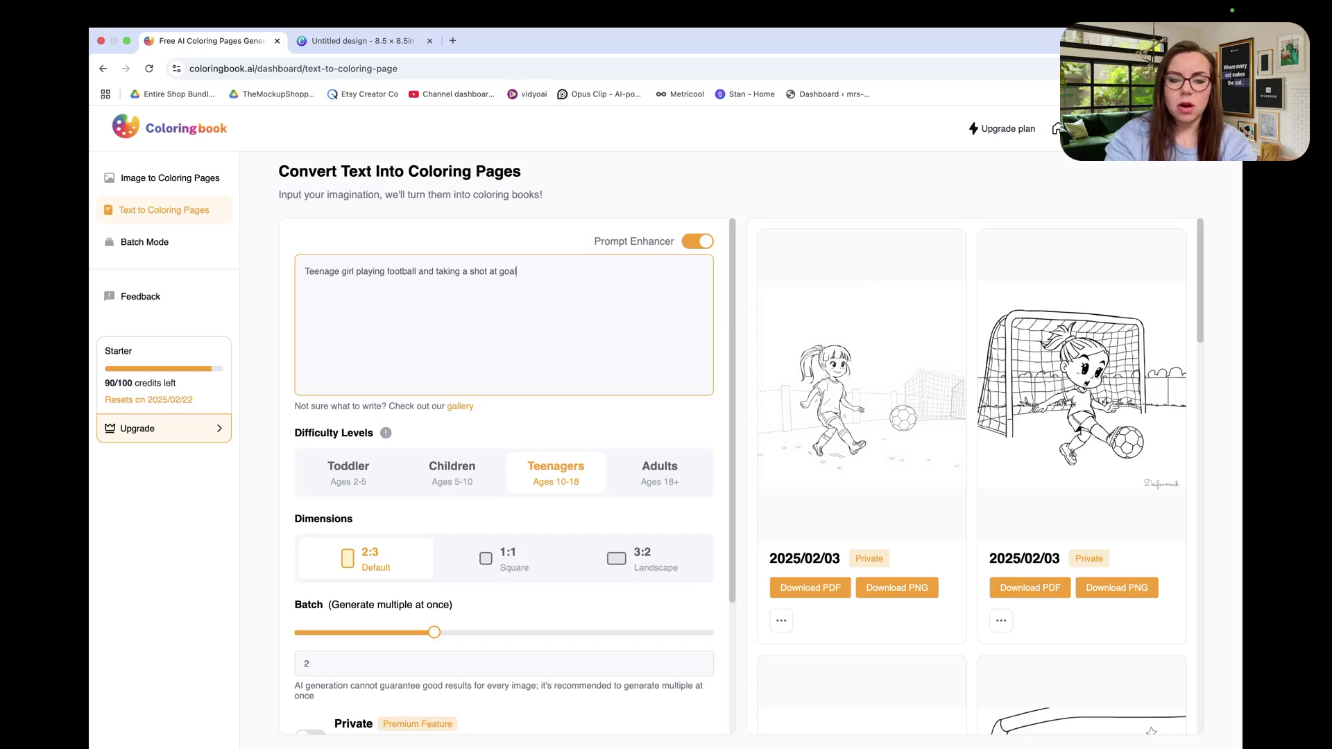
pyautogui.write(' with a g')
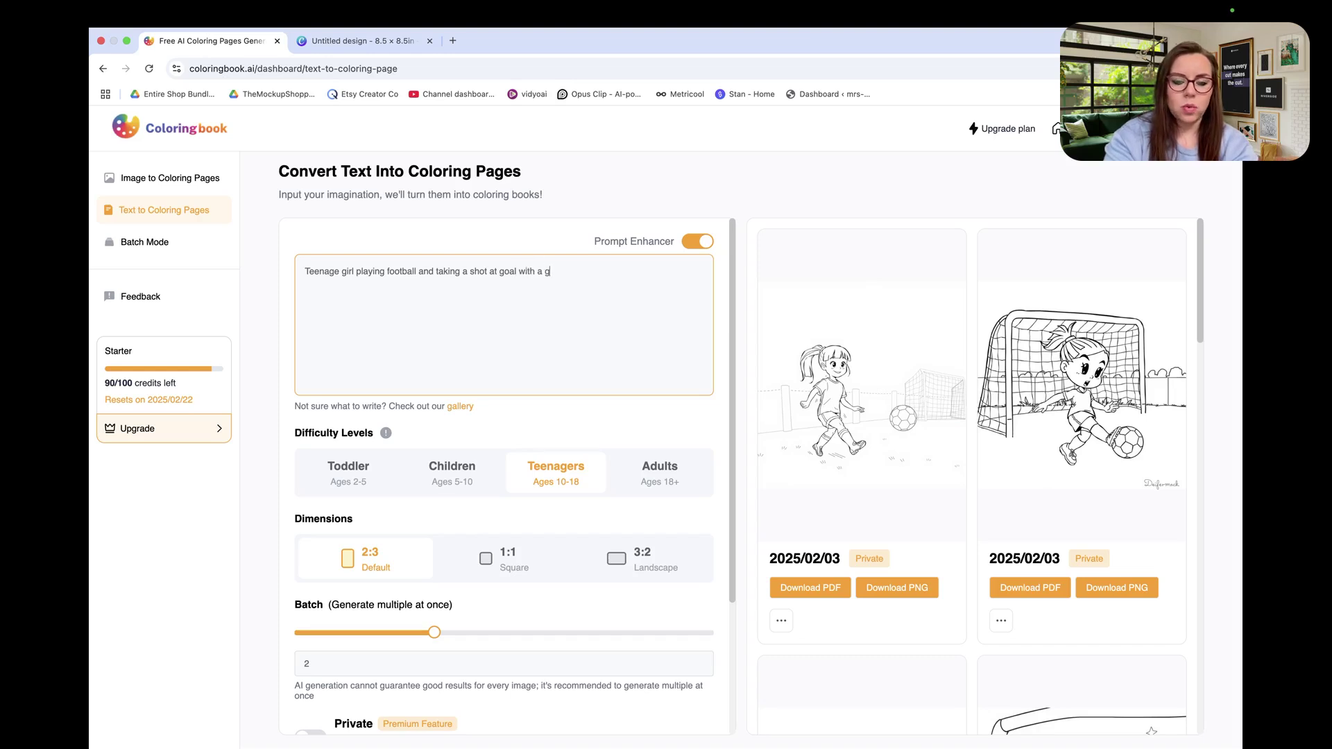
pyautogui.write('oa')
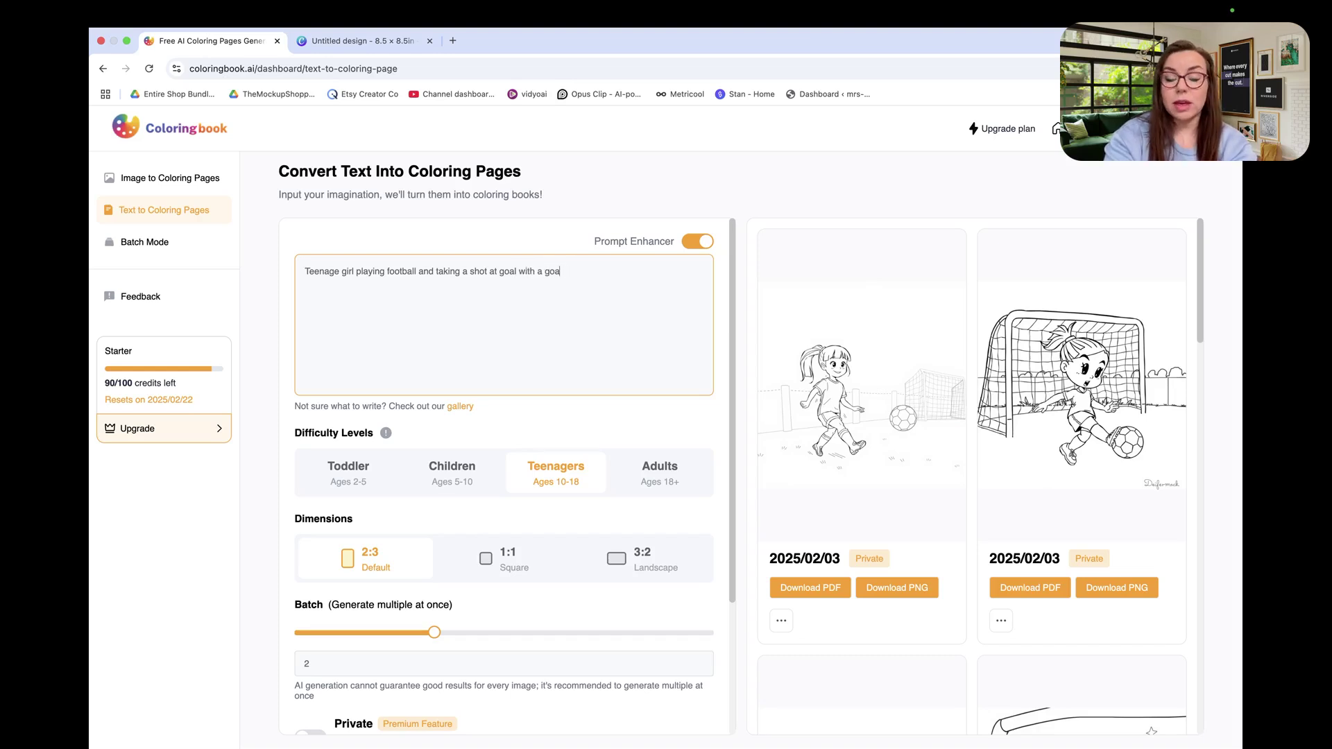
pyautogui.write('al')
pyautogui.write(' tex')
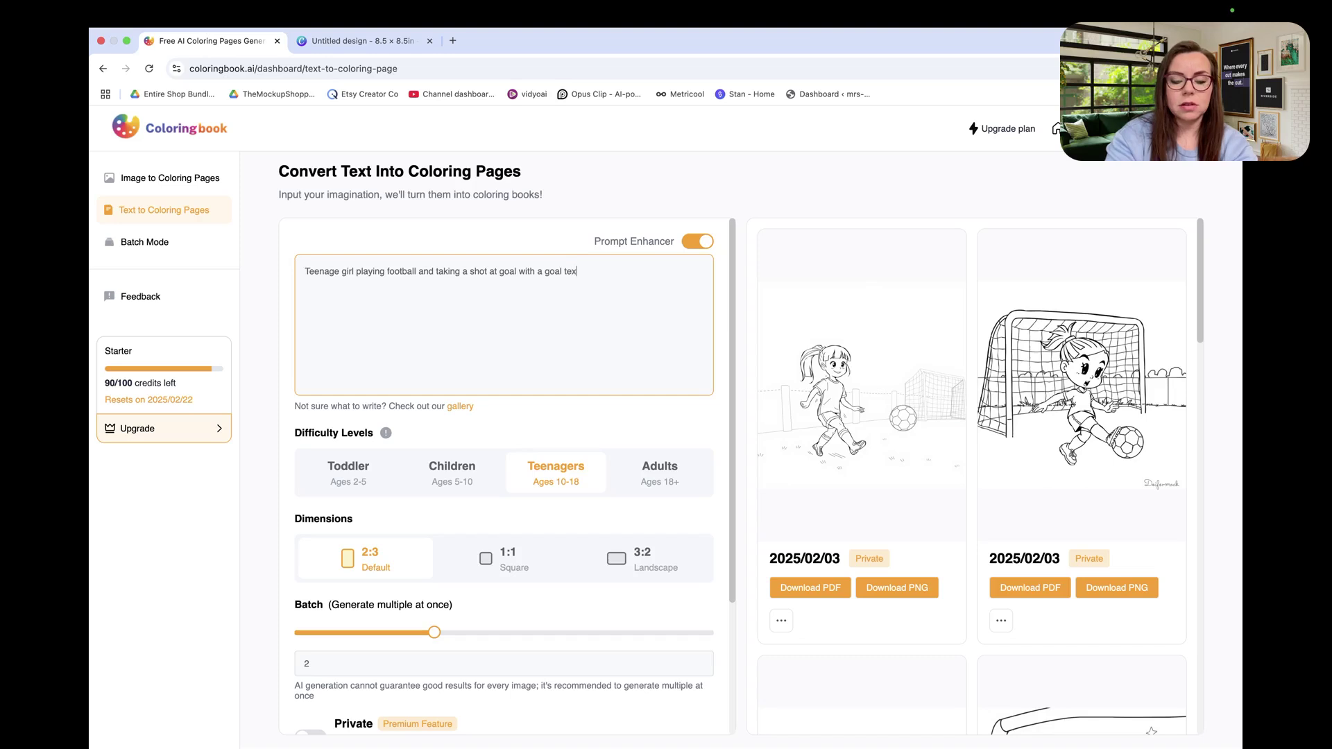
pyautogui.write('t,')
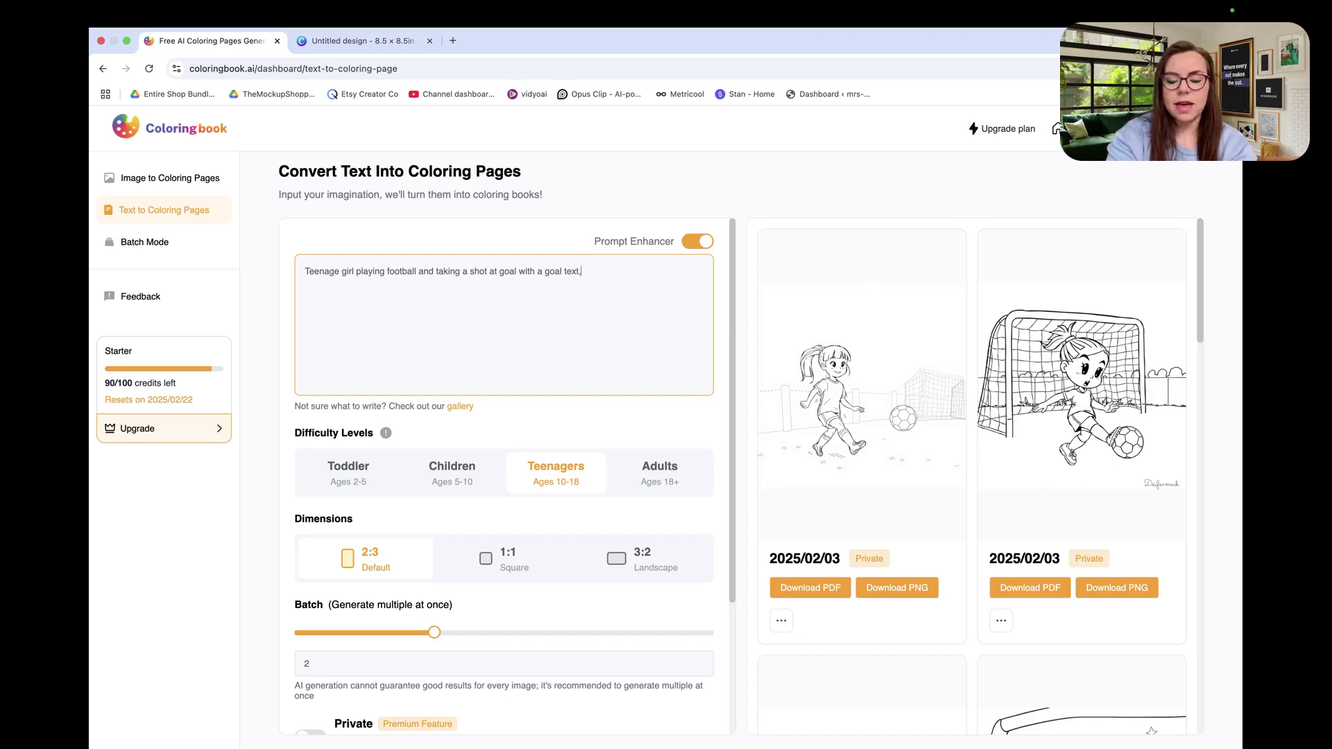
pyautogui.write(' anime')
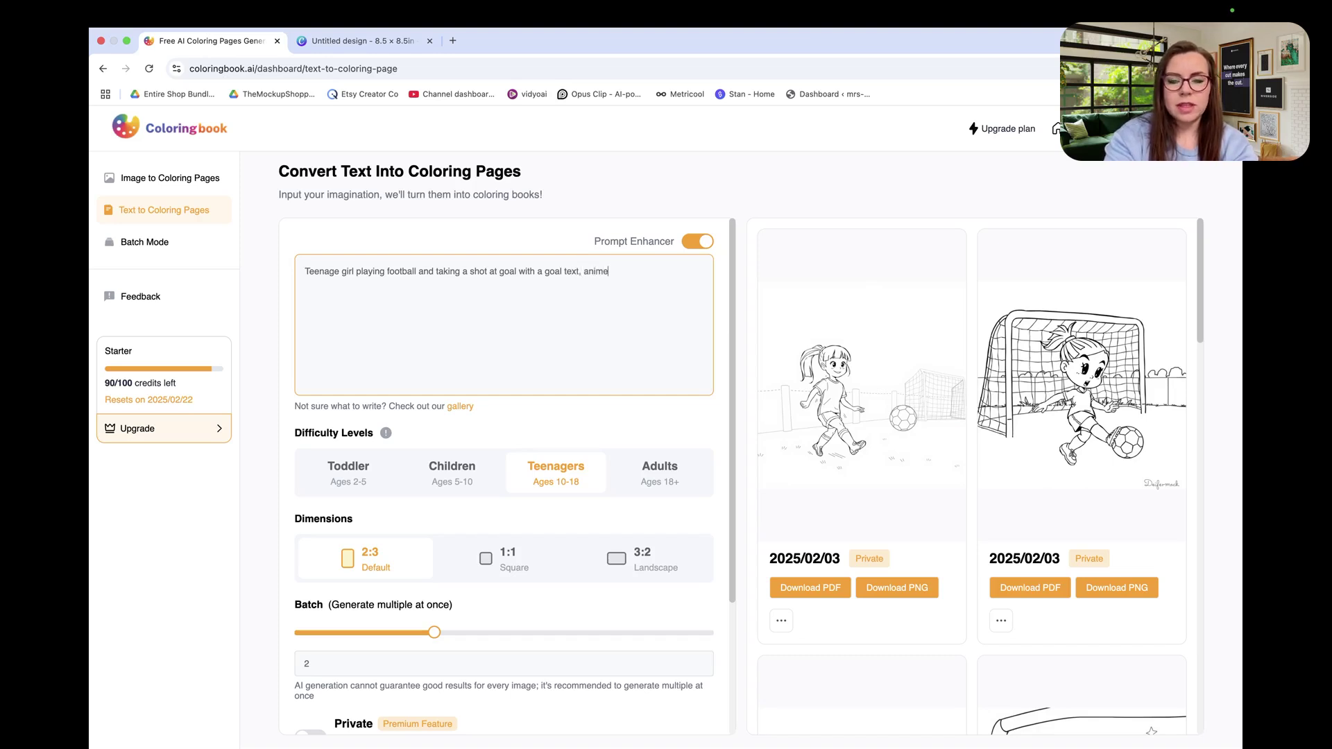
pyautogui.write(' stylr')
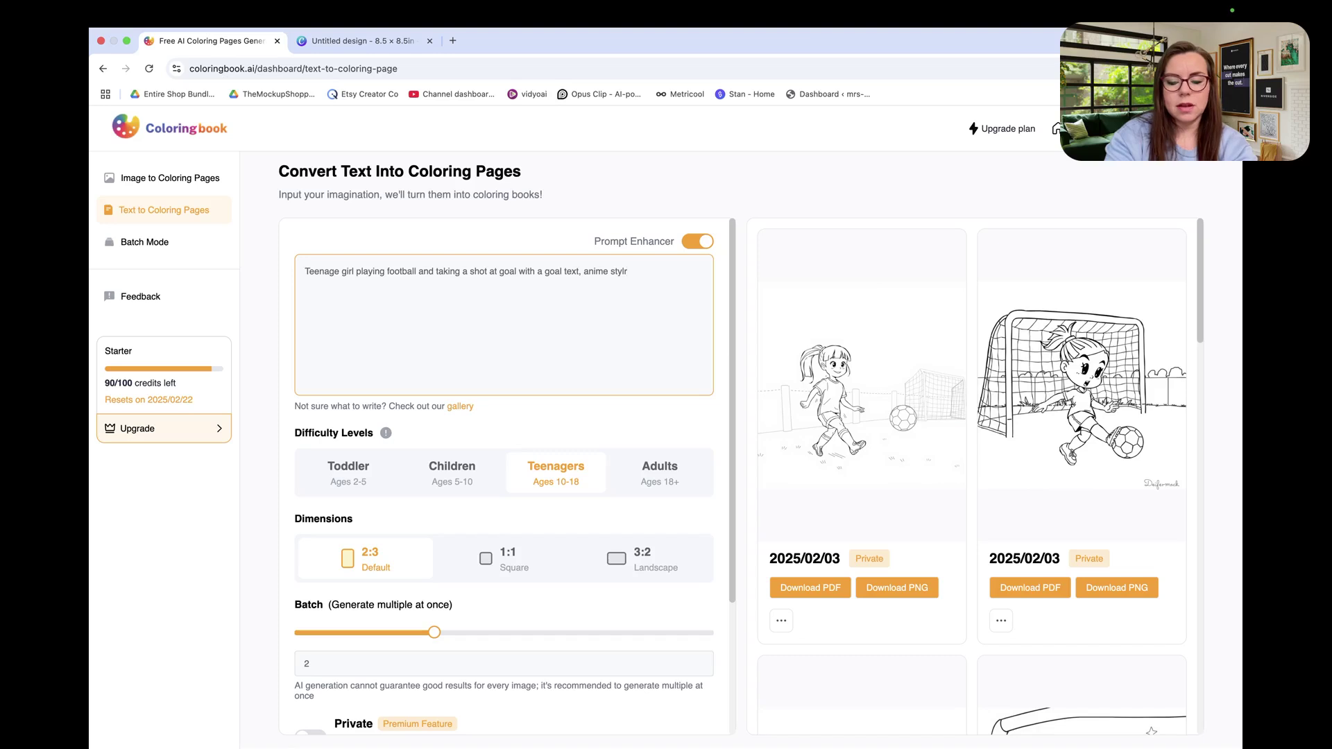
pyautogui.press('BackSpace')
pyautogui.write('e')
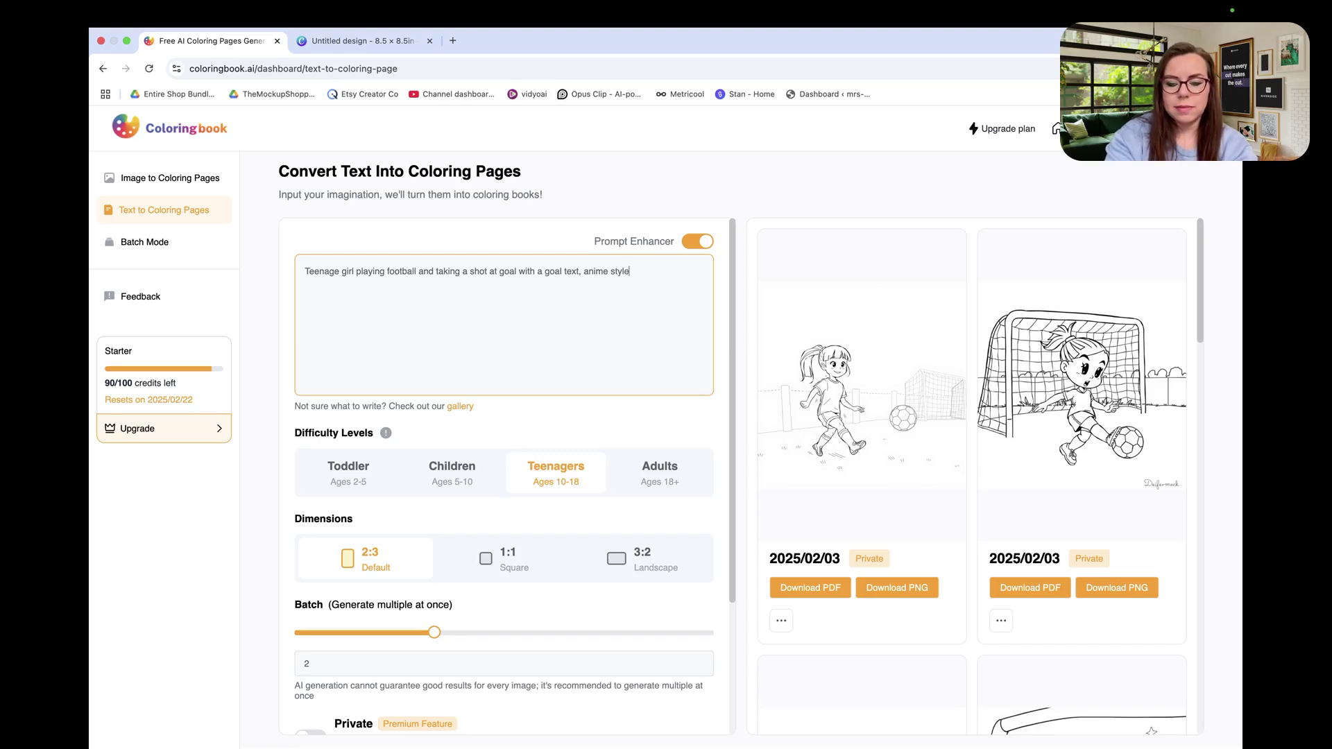
# Step: Set the dimensions to 1:1 Square and the batch size to 4
pyautogui.click(466, 564)
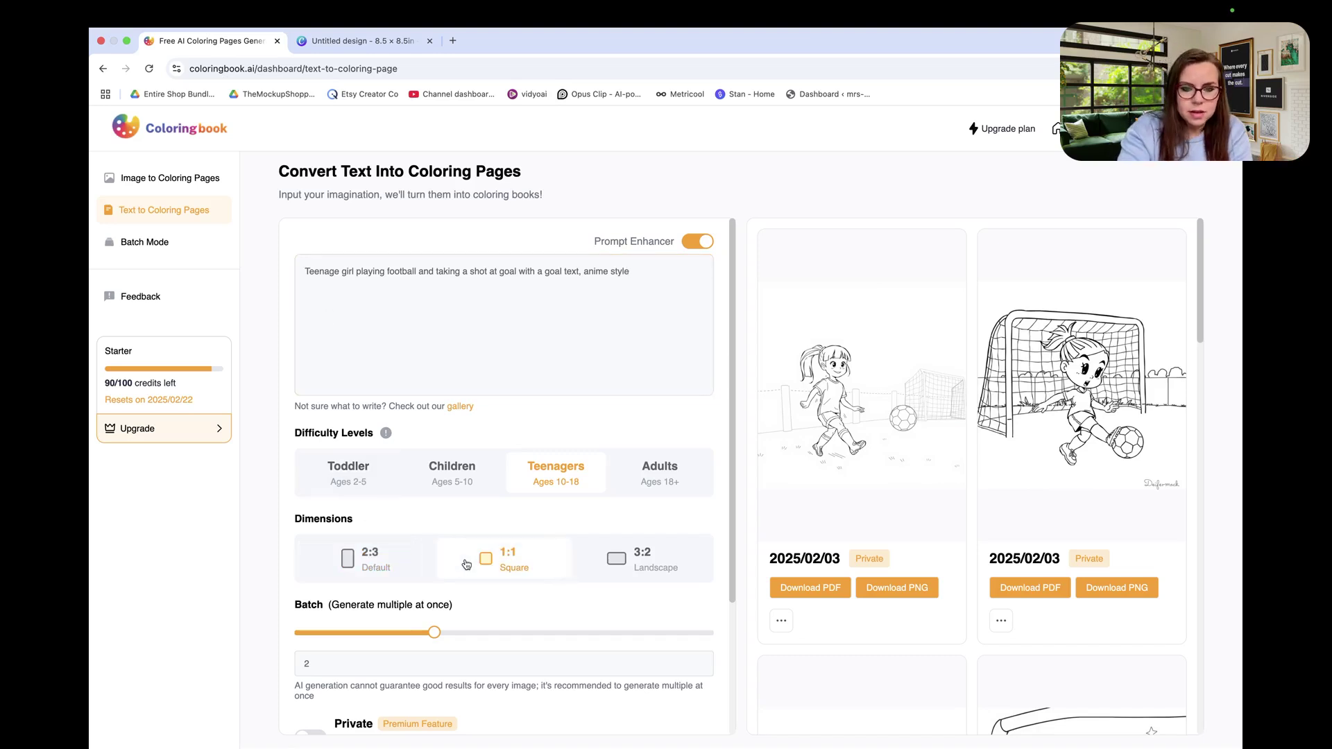
pyautogui.scroll(-3, 466, 565)
pyautogui.click(330, 548)
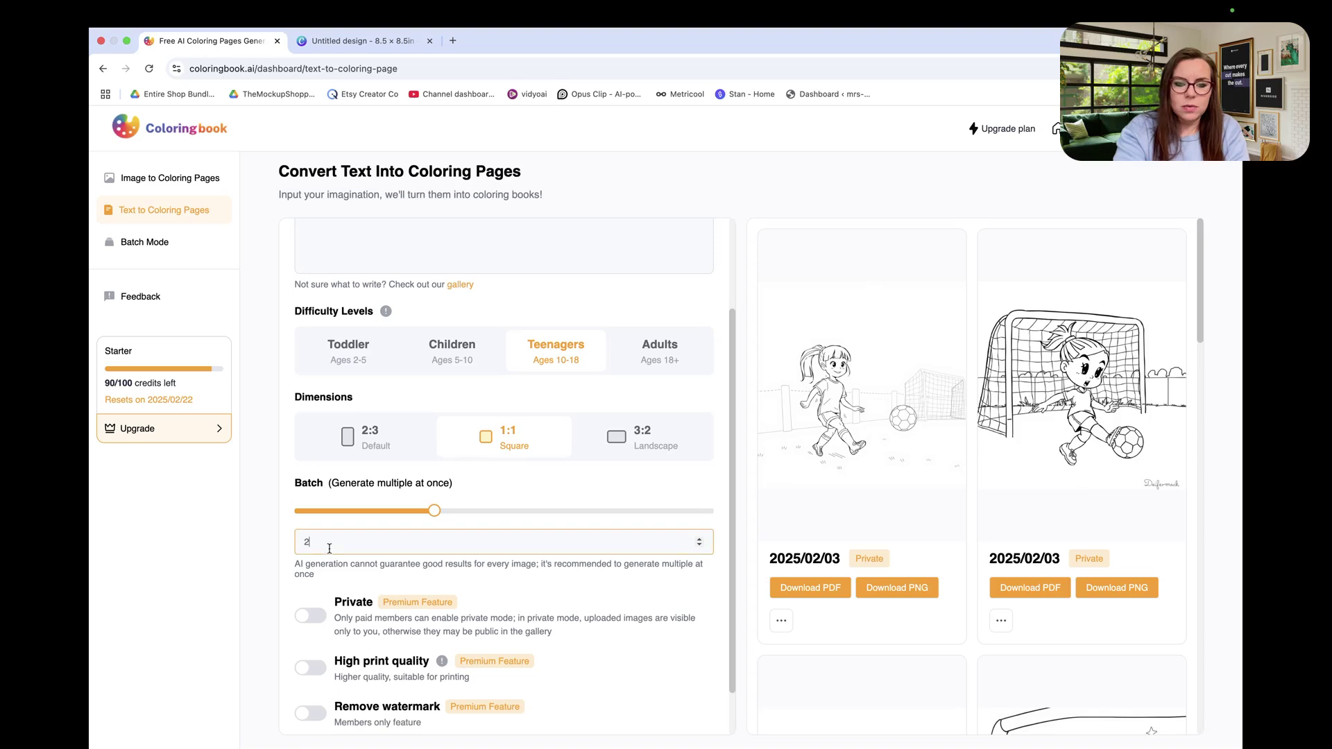
pyautogui.click(700, 539)
pyautogui.click(699, 538)
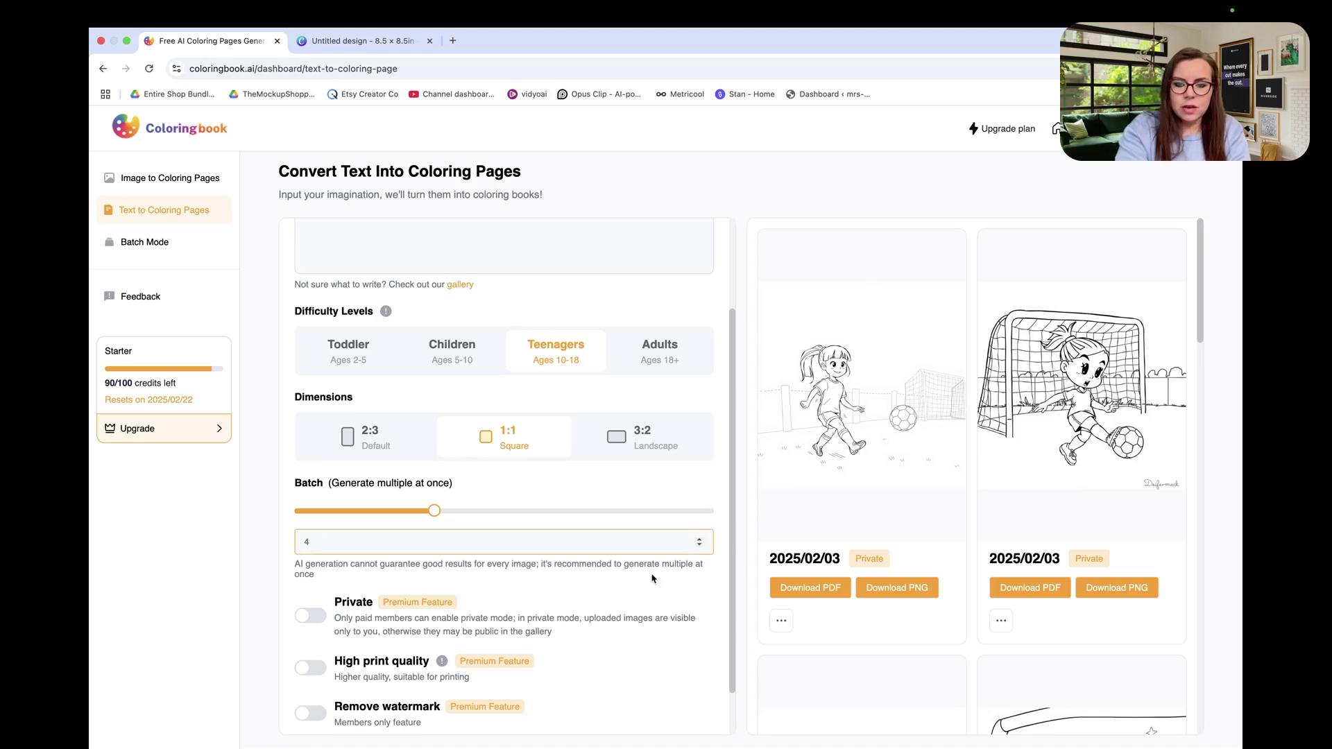
# Step: Enable Private, High print quality and Remove watermark, and generate the Teenagers coloring pages
pyautogui.scroll(-1, 610, 601)
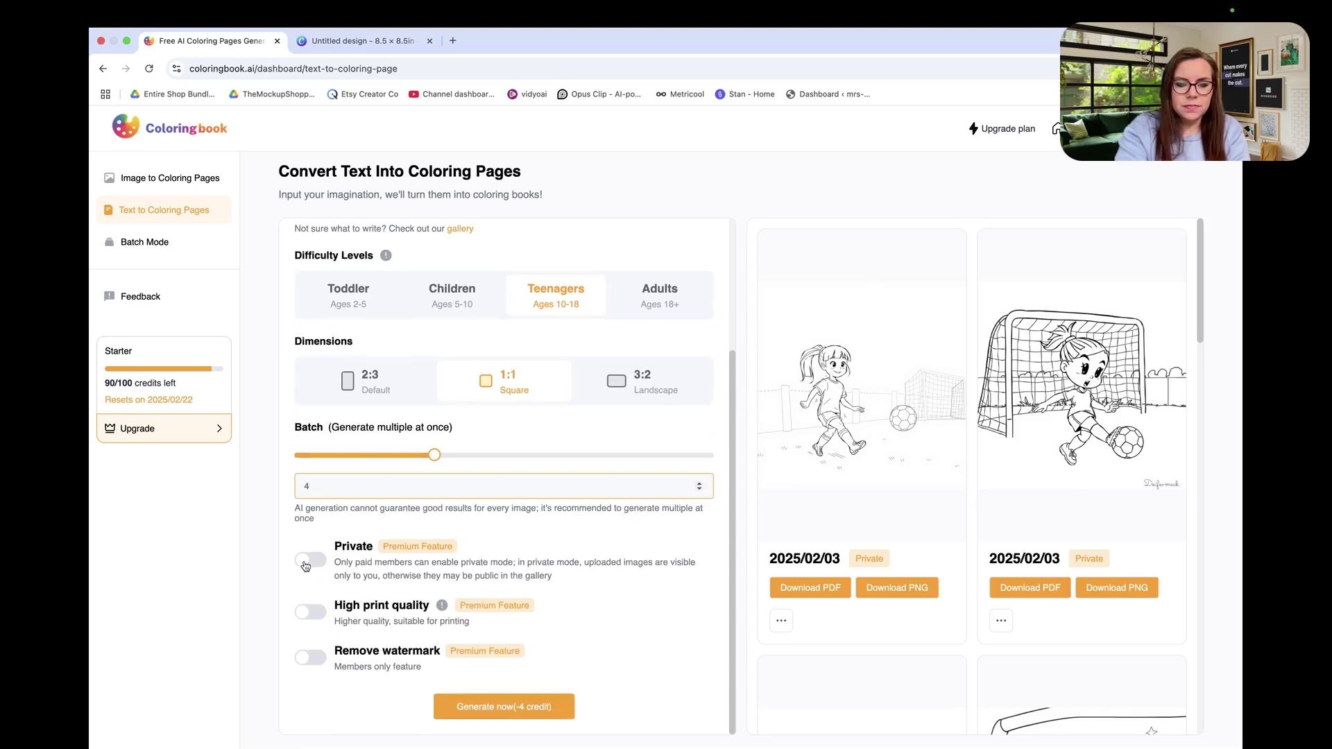
pyautogui.click(309, 560)
pyautogui.click(310, 612)
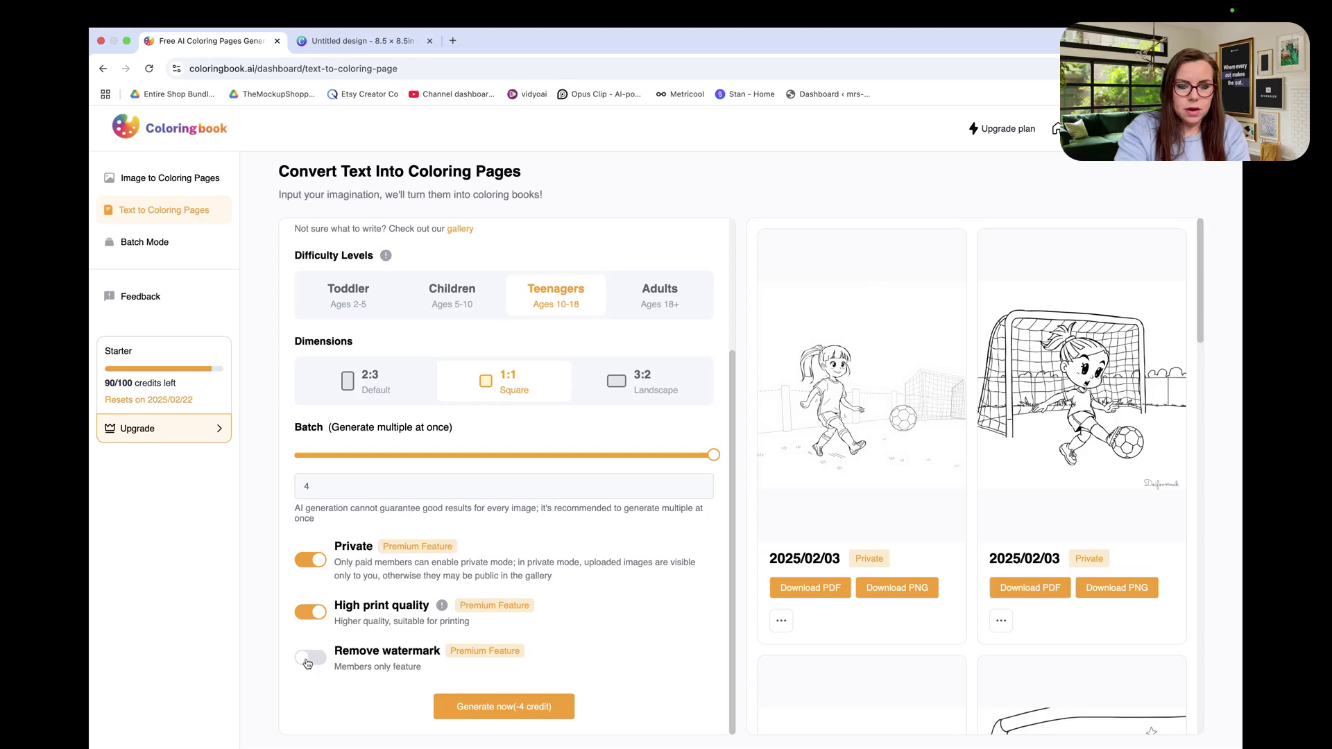
pyautogui.click(310, 657)
pyautogui.click(501, 710)
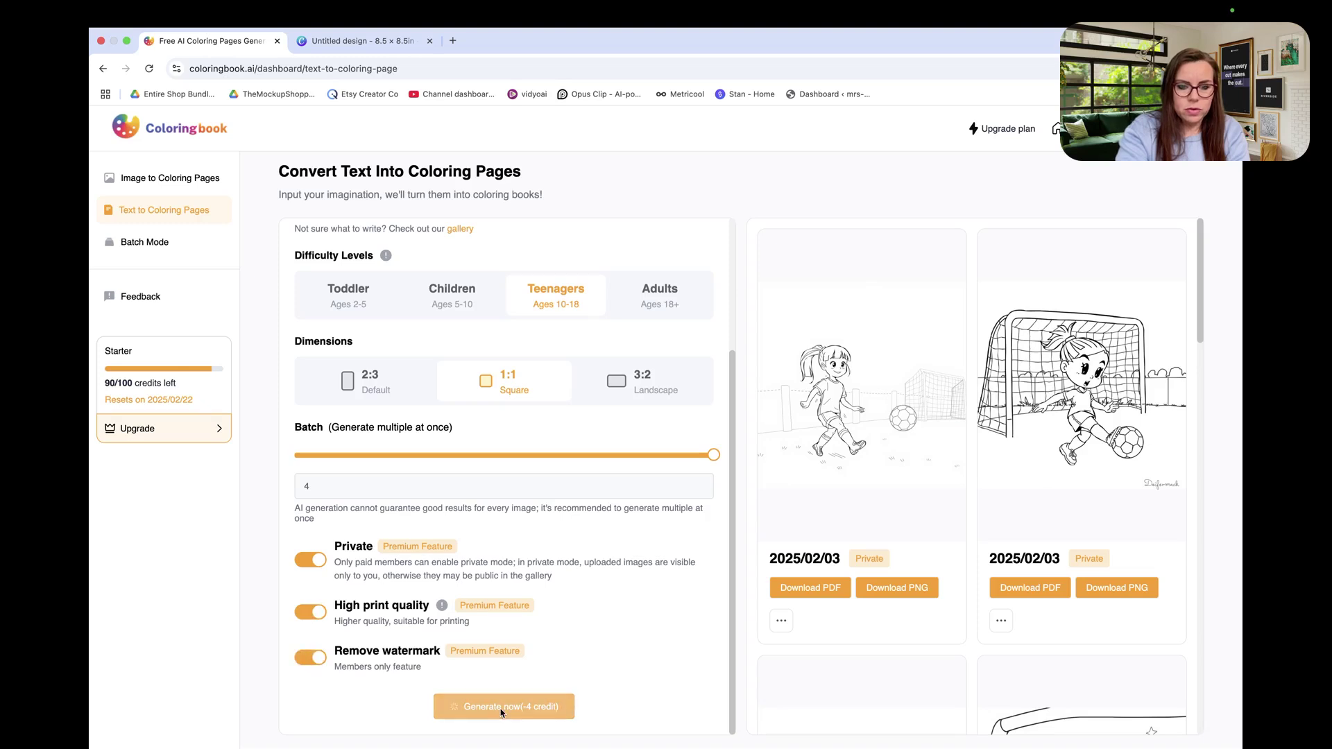
pyautogui.click(502, 712)
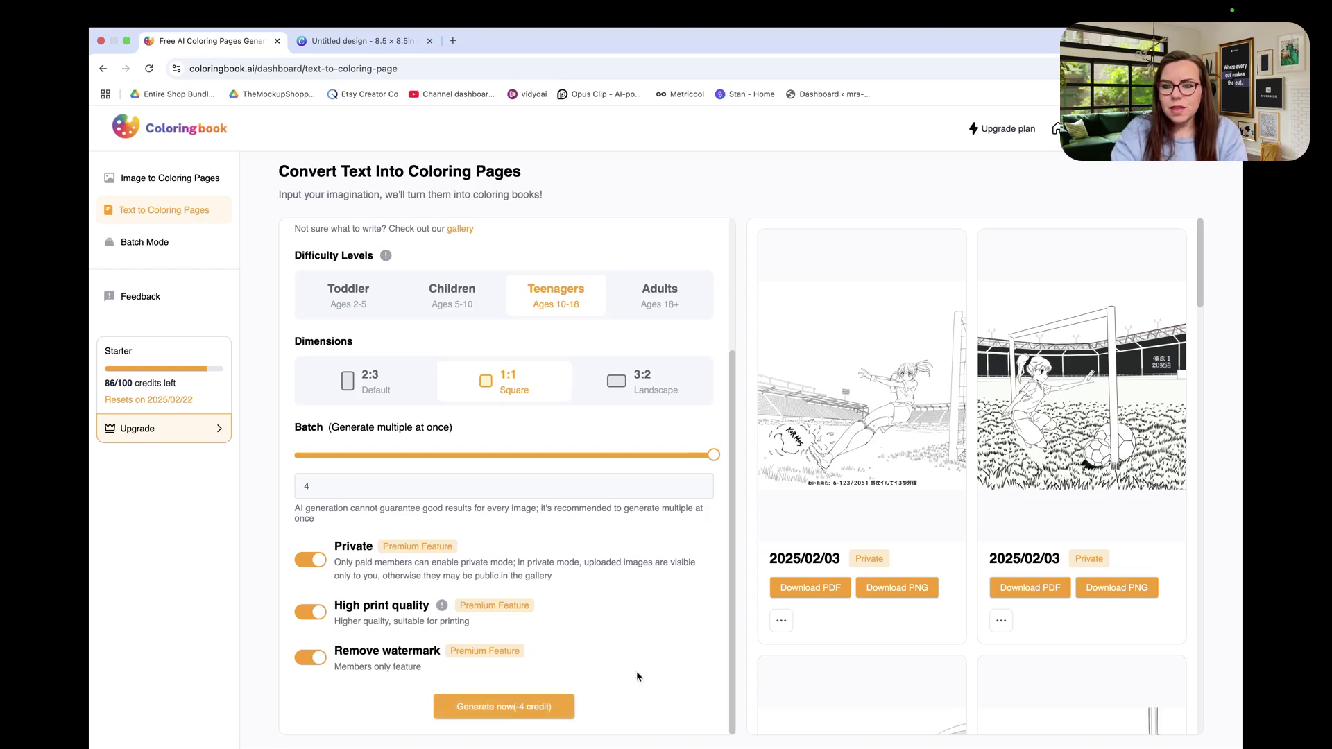
# Step: Review the four generated anime-style pages of the teenage girl playing football
pyautogui.moveTo(873, 401)
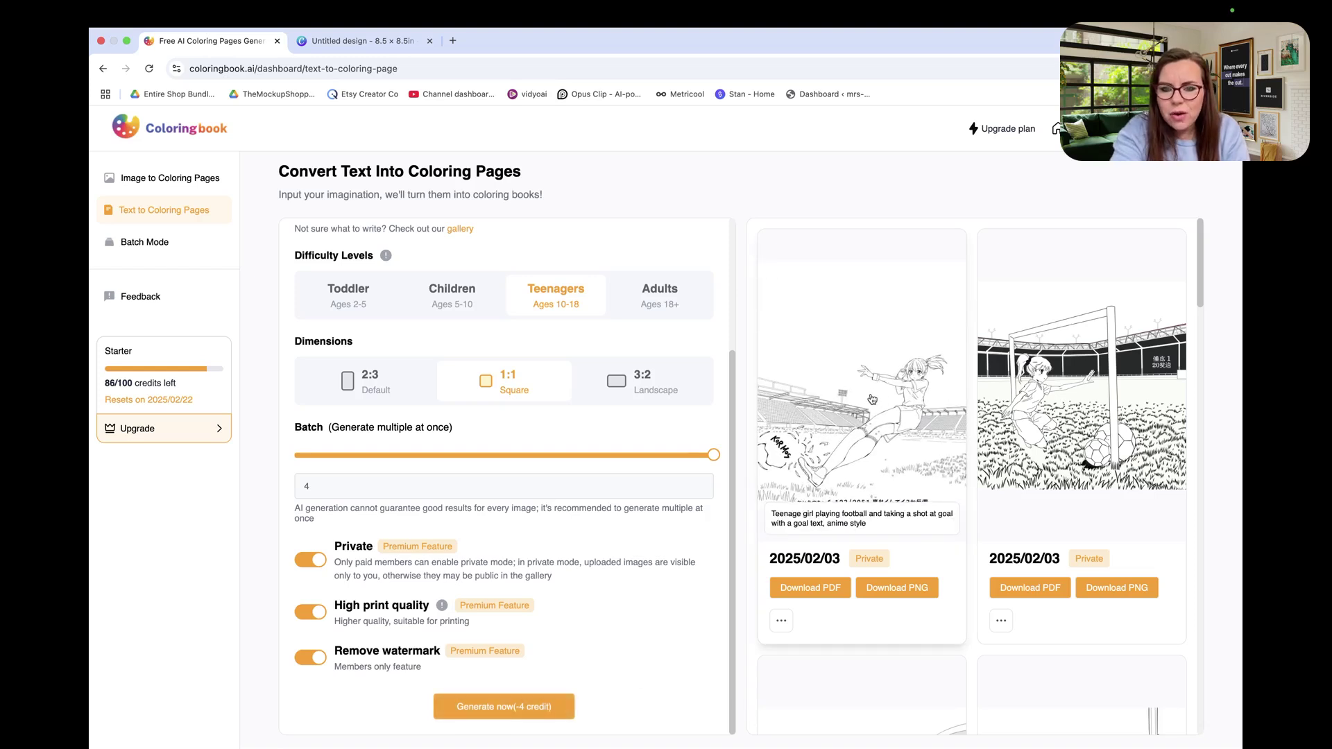
pyautogui.scroll(-5, 872, 399)
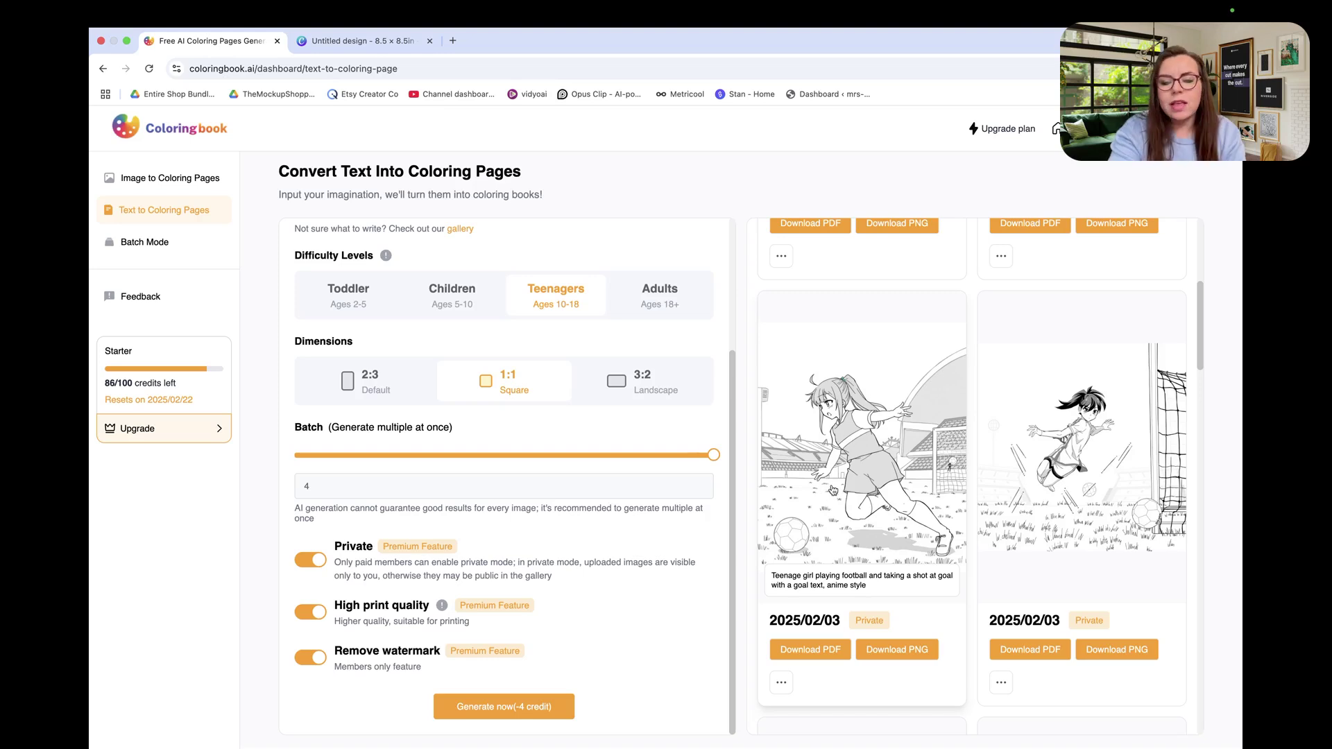
pyautogui.moveTo(1056, 483)
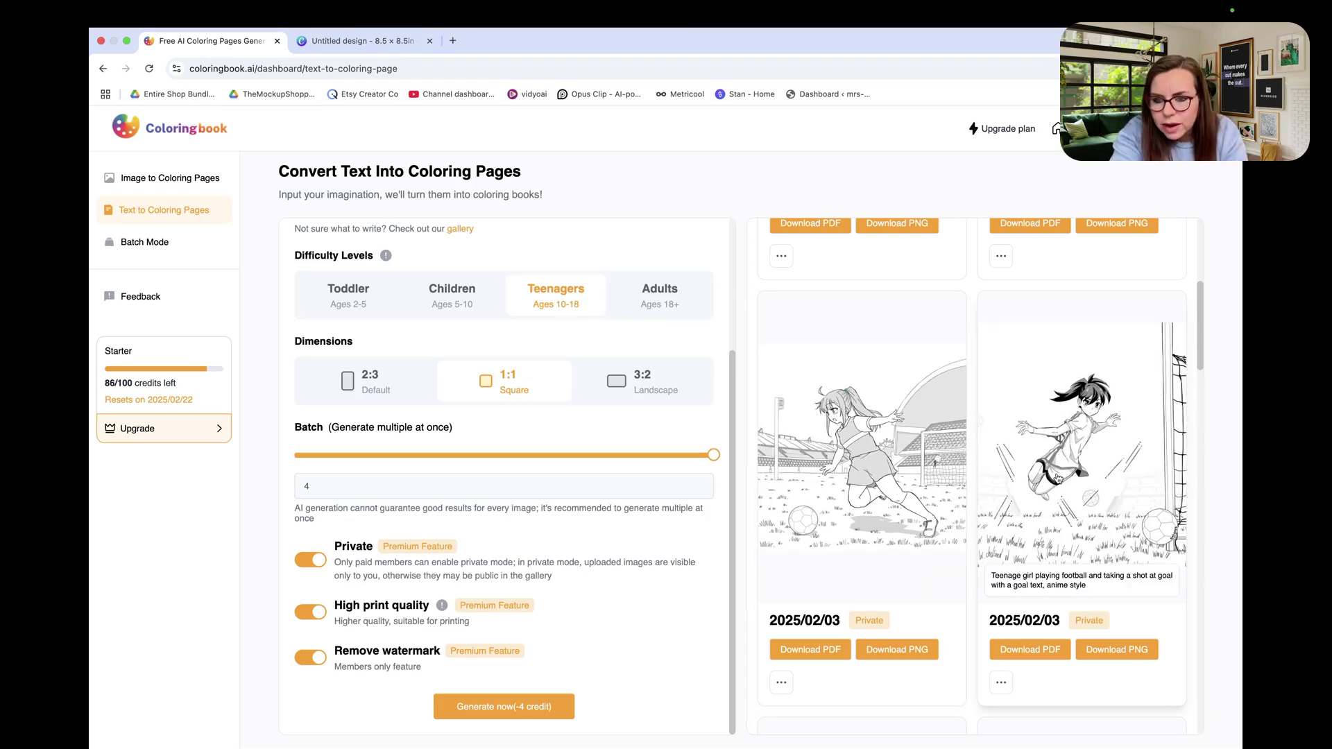
pyautogui.scroll(5, 1058, 479)
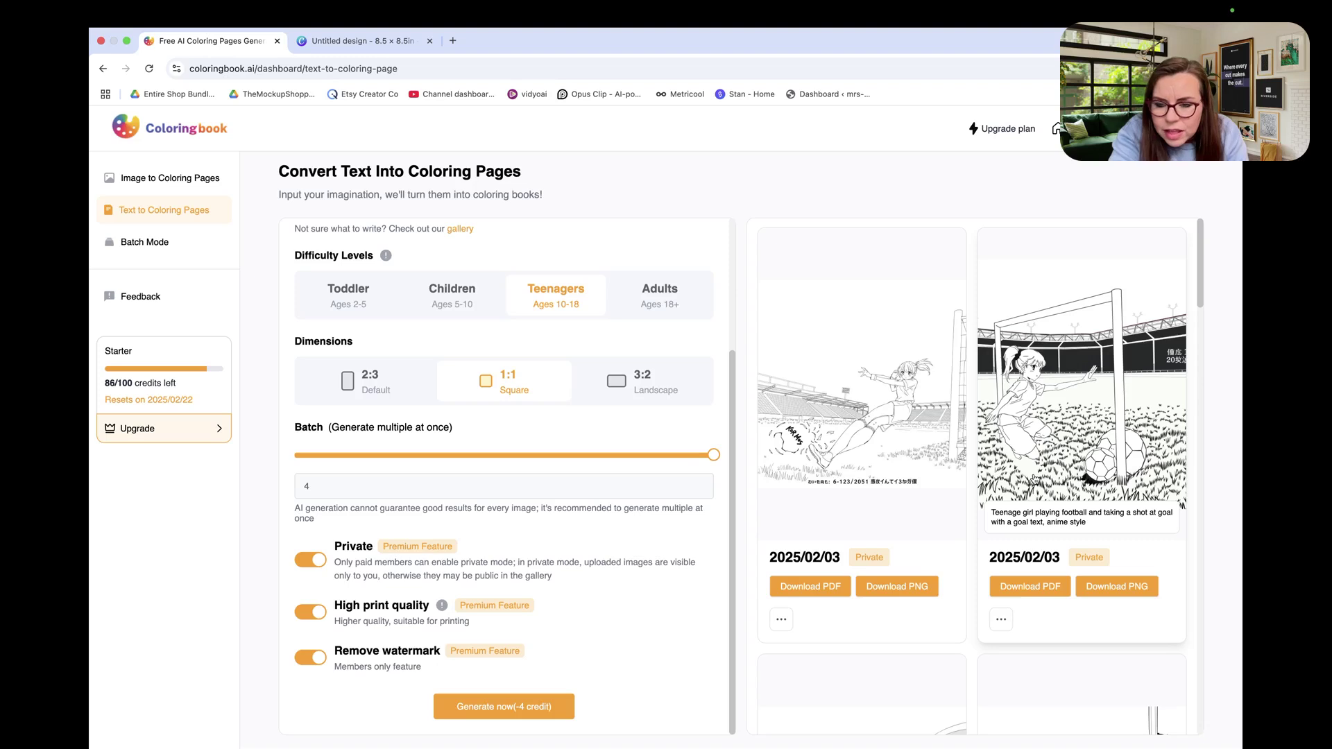
# Step: Change the difficulty level to Adults (Ages 18+) and generate another batch of 4 pages from the same prompt
pyautogui.click(642, 317)
pyautogui.scroll(3, 649, 306)
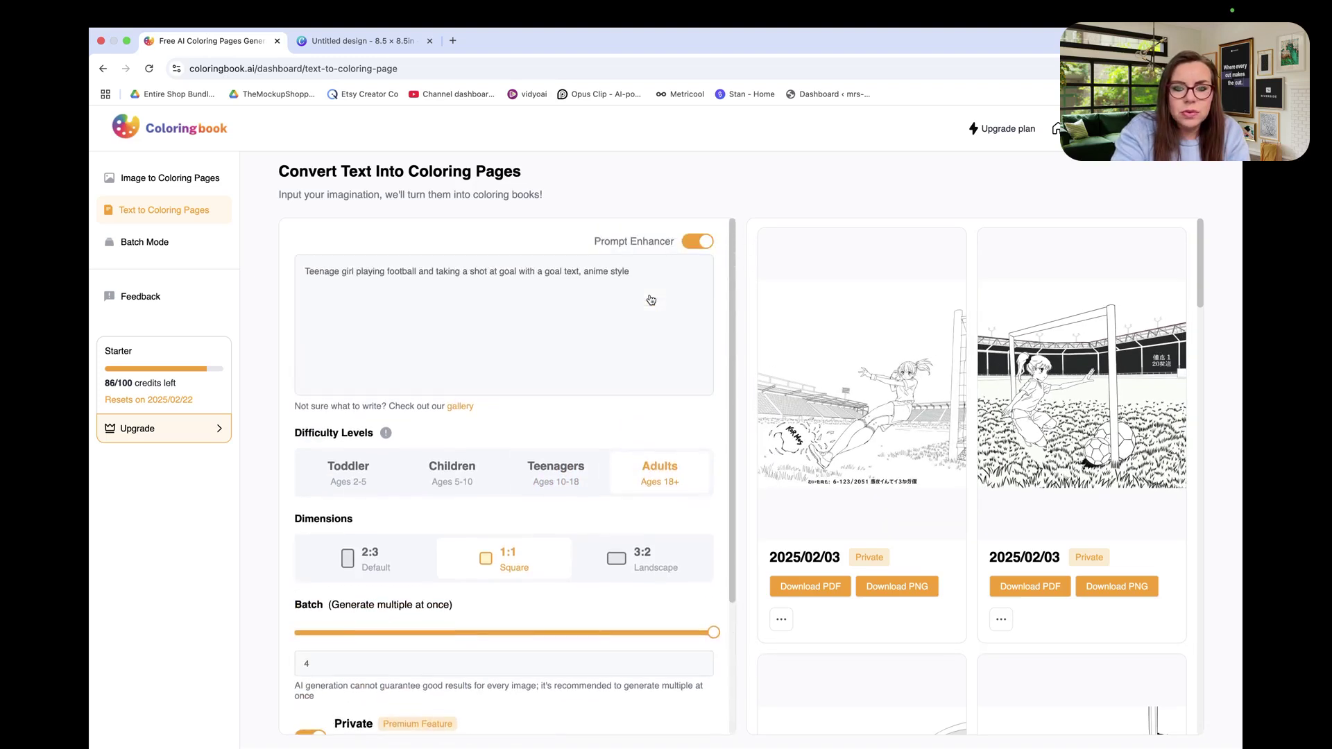
pyautogui.scroll(-5, 651, 300)
pyautogui.scroll(5, 649, 297)
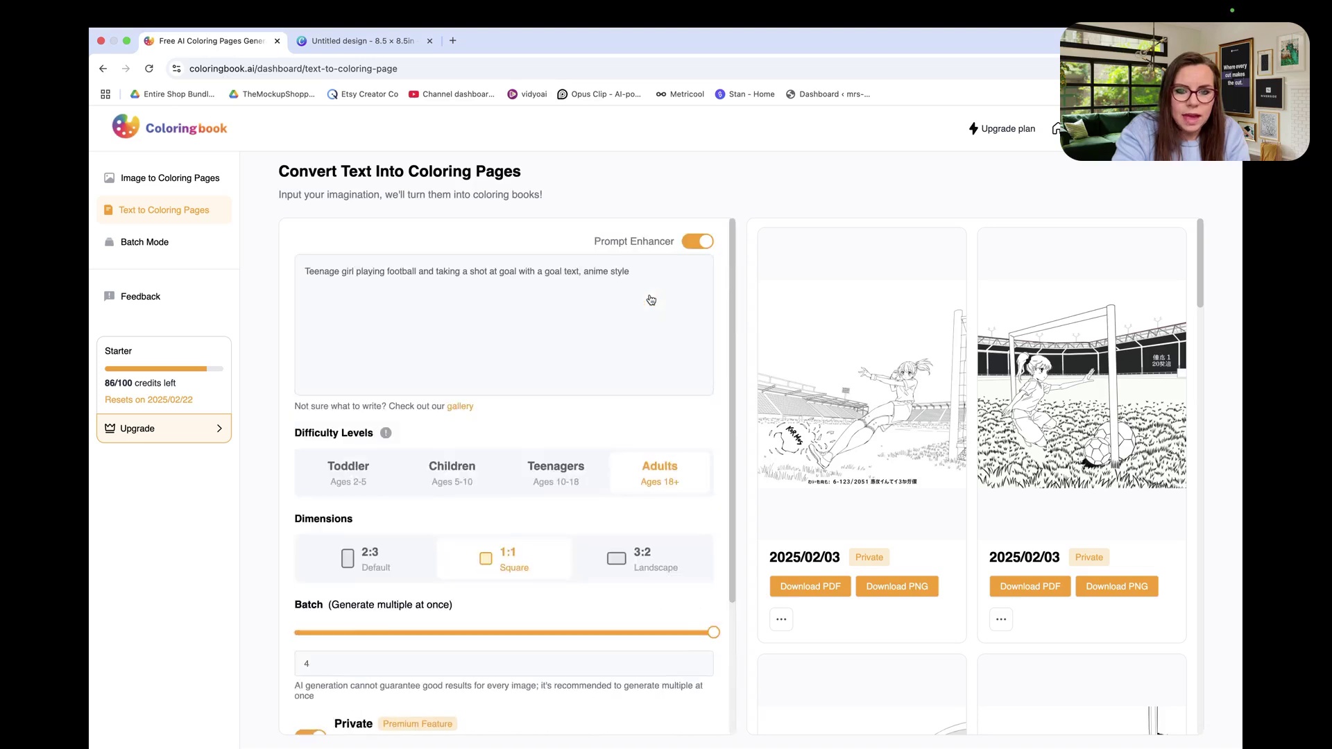
pyautogui.scroll(-5, 644, 449)
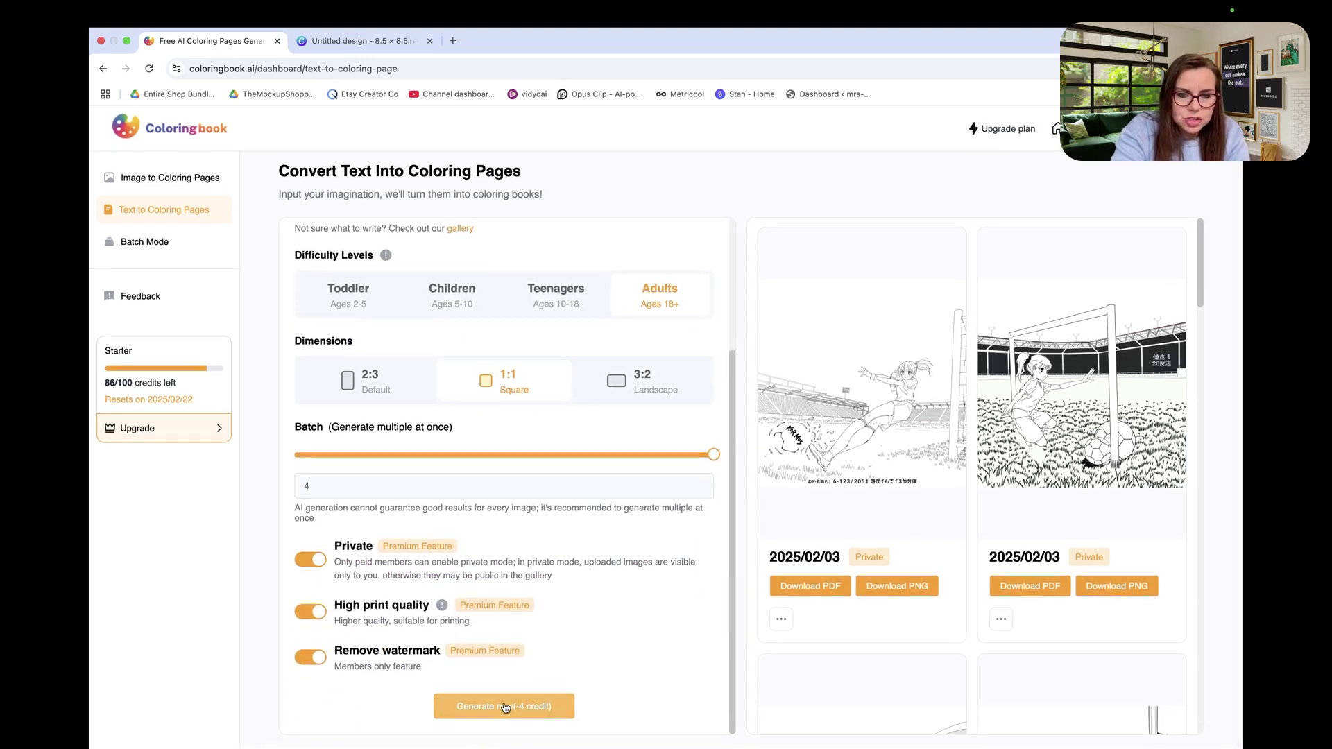
pyautogui.click(506, 707)
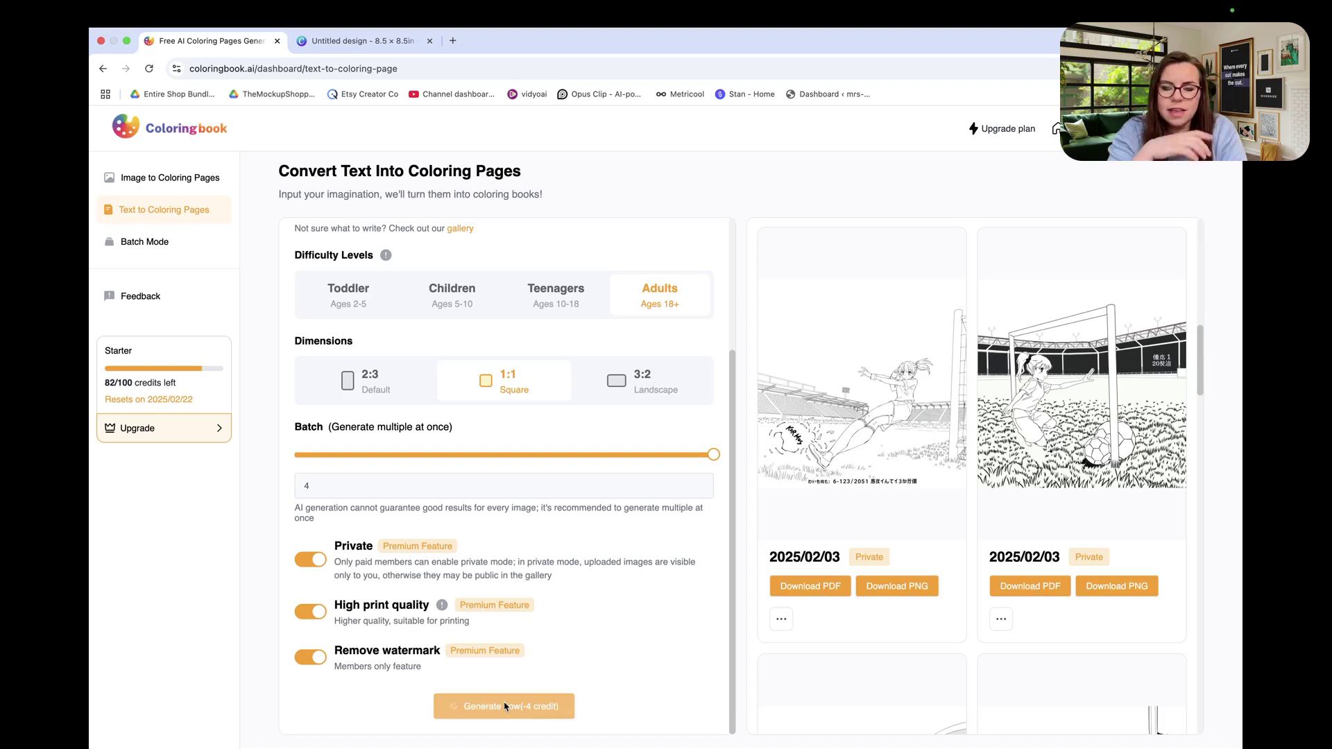
# Step: Review the four generated Adults pages and view the girl kicking the ball toward the net at full size
pyautogui.moveTo(793, 494)
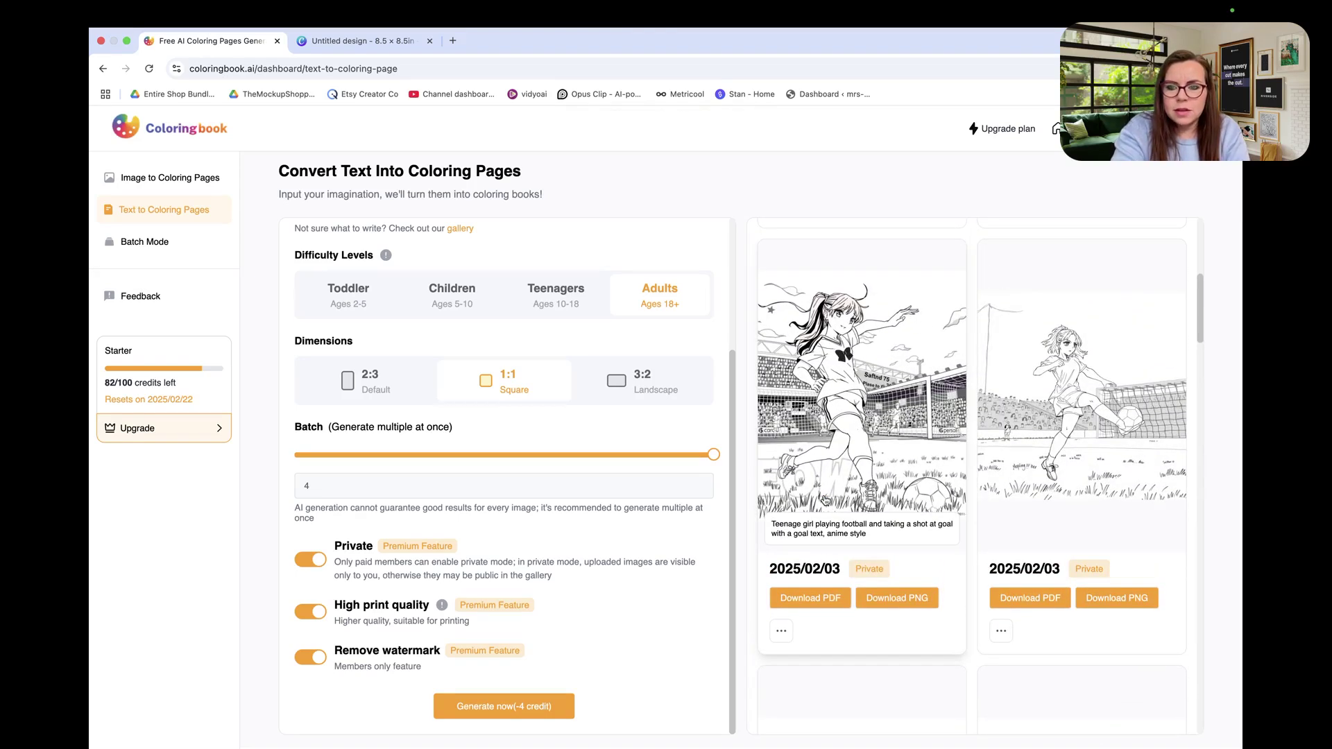
pyautogui.scroll(5, 825, 499)
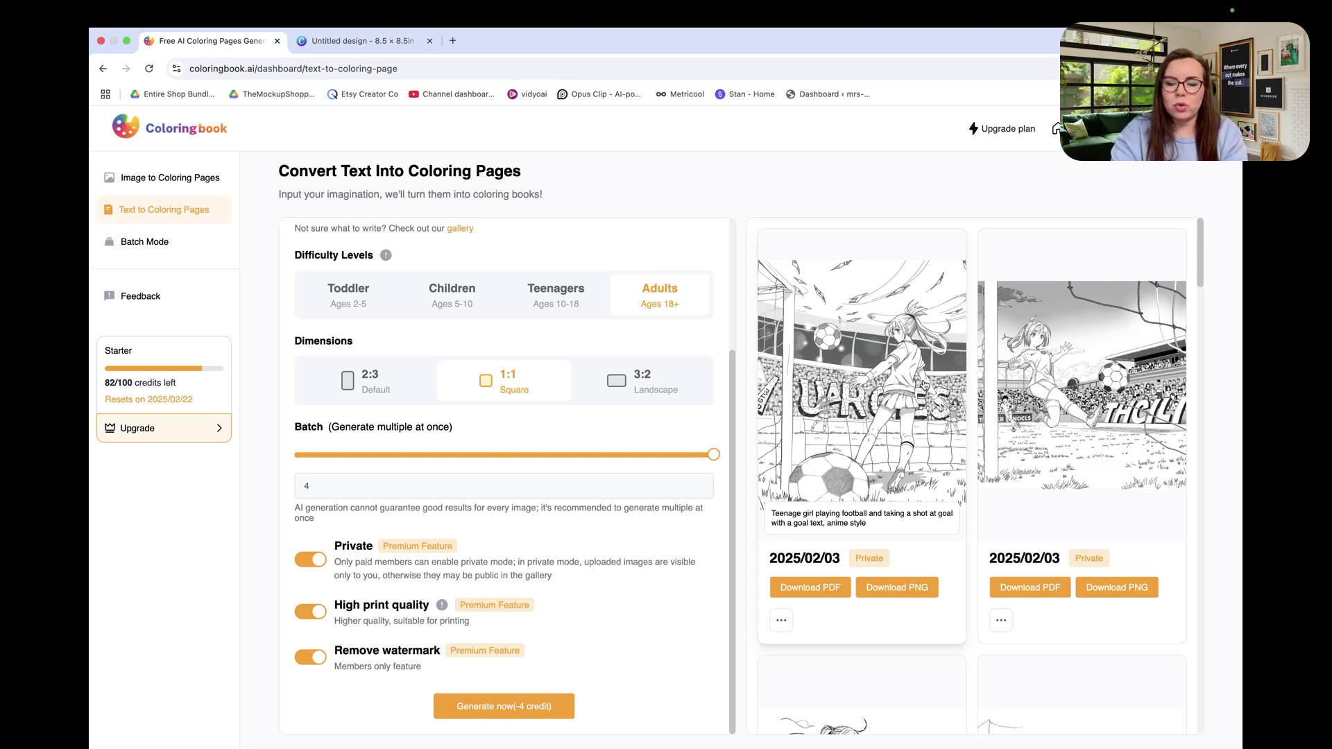
pyautogui.scroll(-4, 924, 385)
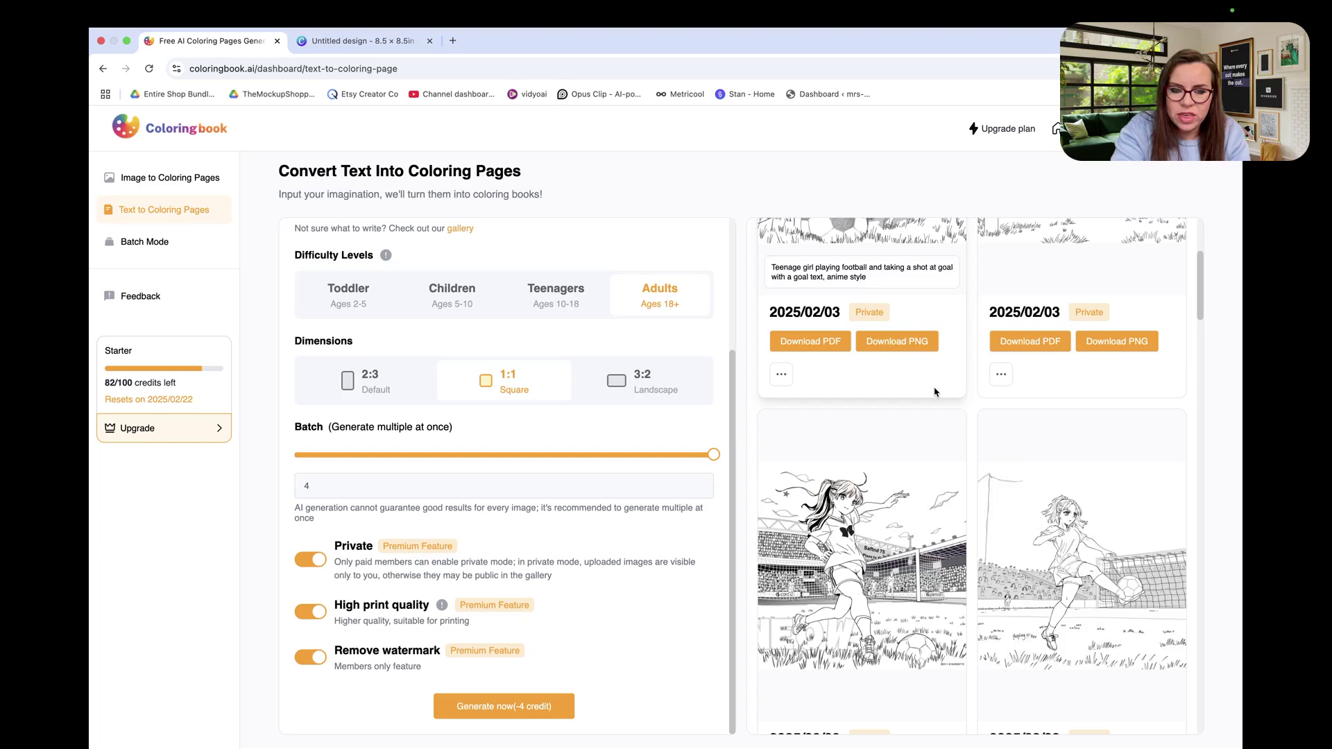
pyautogui.click(1069, 531)
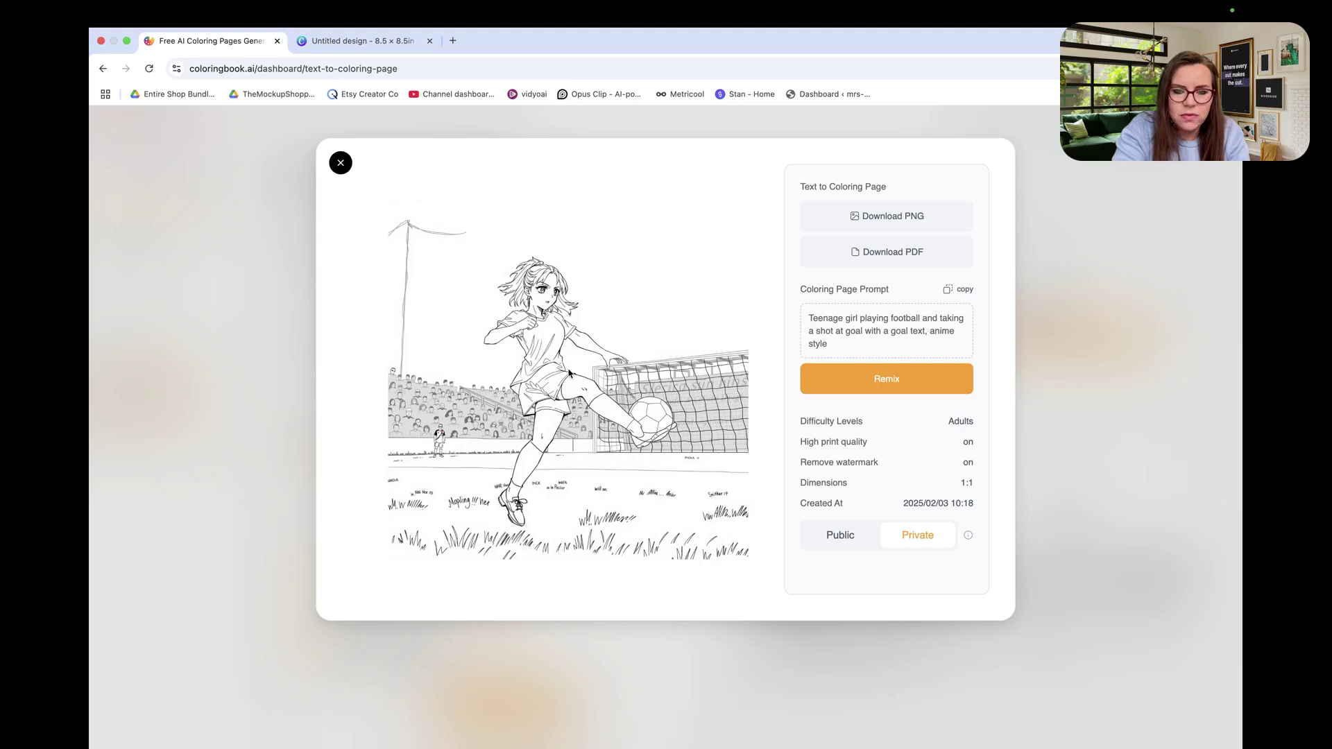
pyautogui.click(341, 164)
# Step: Remove the word "Teenage" from the prompt and set the difficulty level to Toddler (Ages 2-5)
pyautogui.scroll(3, 417, 451)
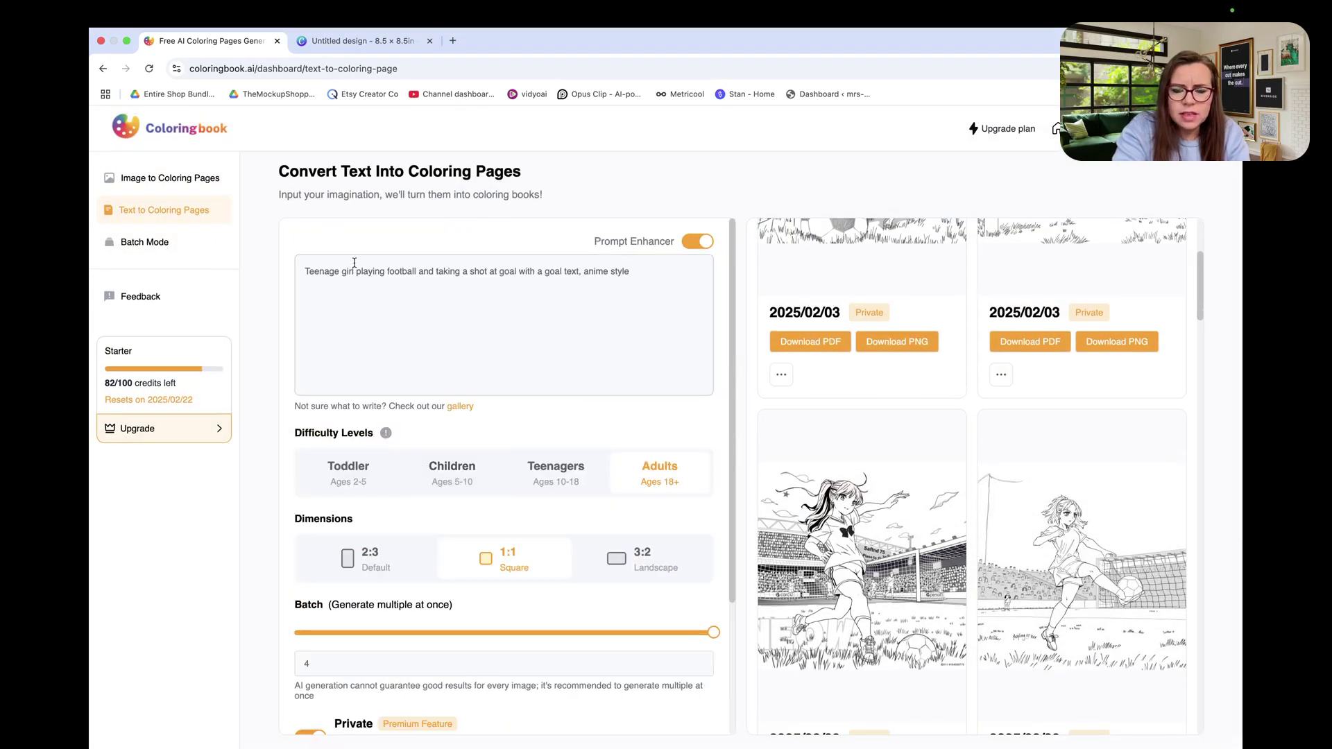
pyautogui.moveTo(340, 271); pyautogui.dragTo(297, 264)
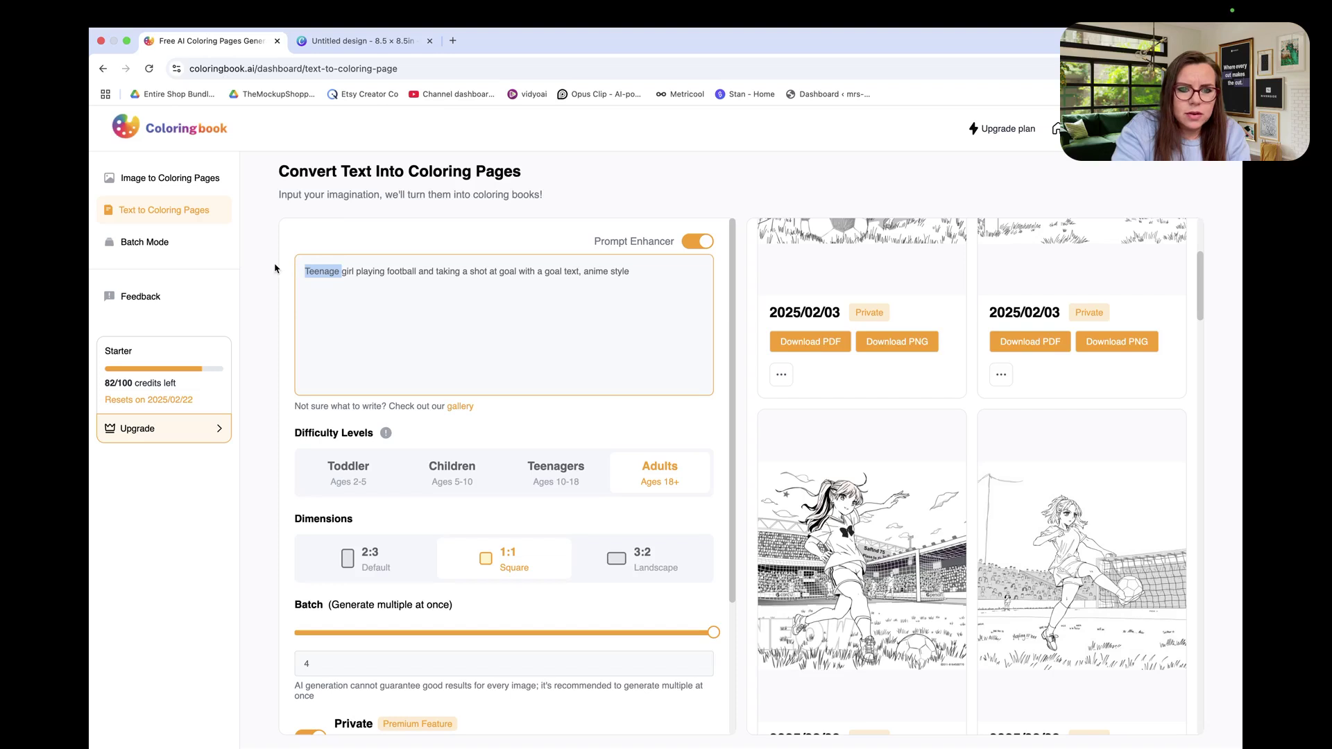
pyautogui.press('BackSpace')
pyautogui.click(358, 477)
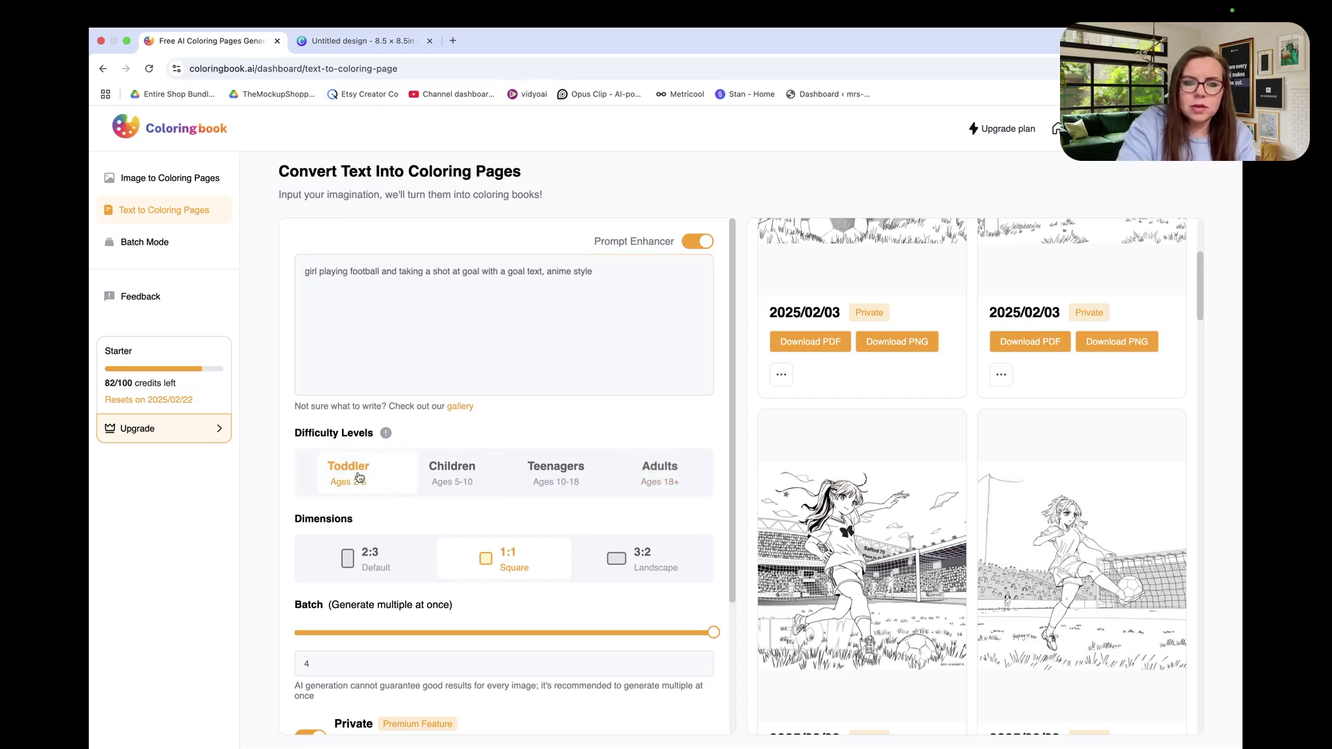
# Step: Generate a batch of 4 square Toddler coloring pages from the shortened girl football prompt
pyautogui.scroll(-3, 359, 477)
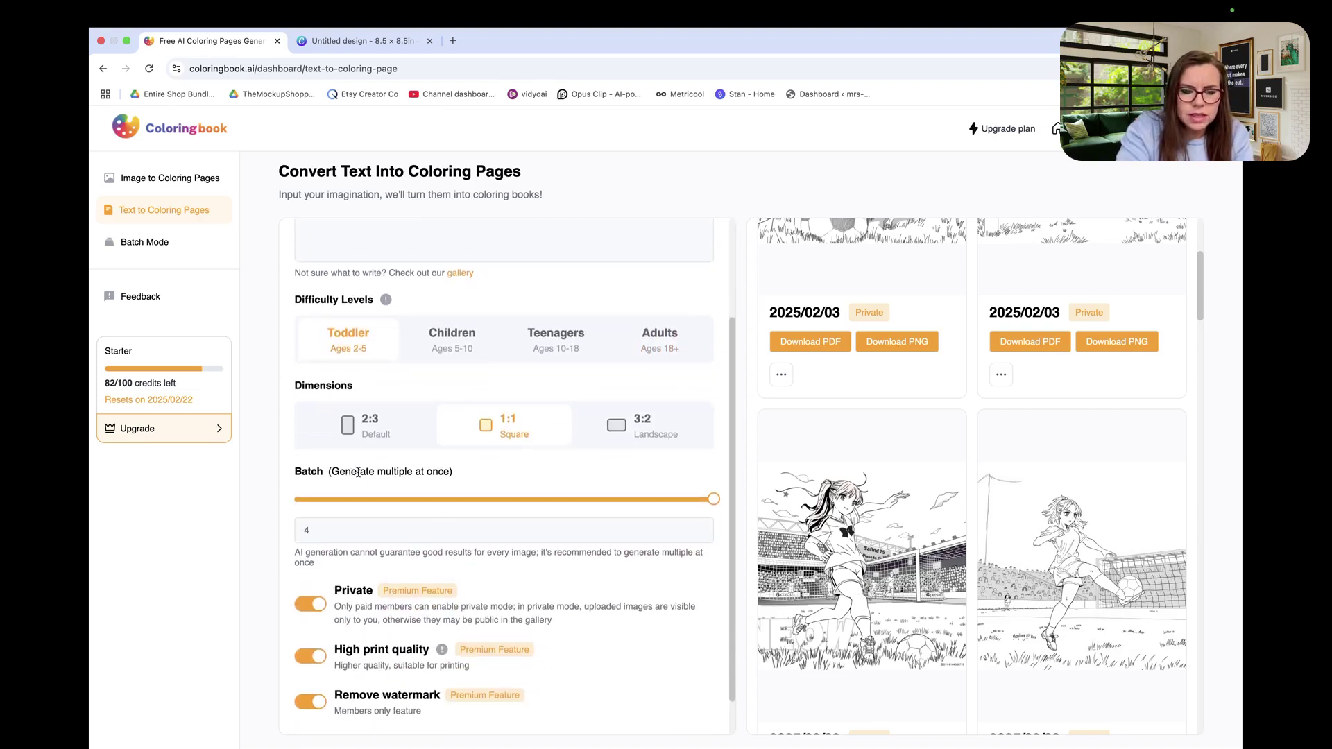
pyautogui.scroll(-1, 359, 472)
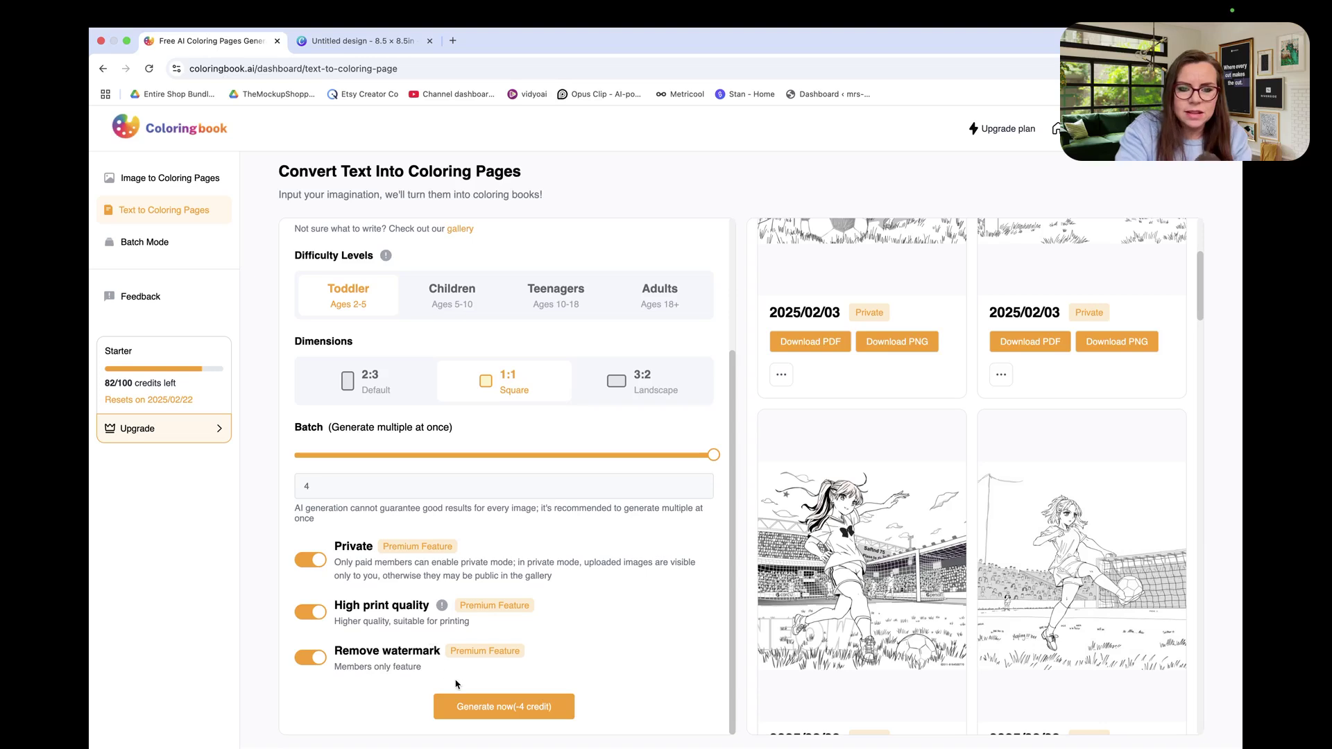
pyautogui.scroll(5, 514, 527)
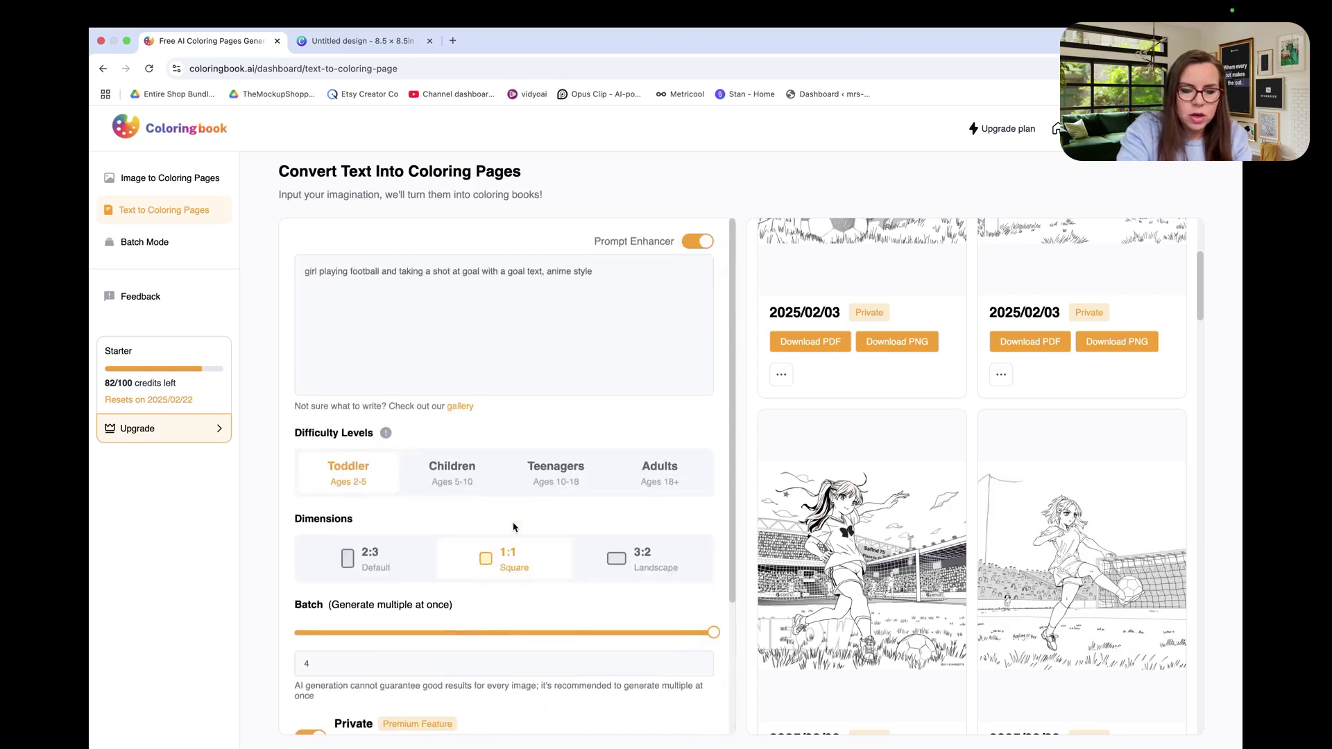
pyautogui.scroll(-5, 514, 527)
pyautogui.click(511, 715)
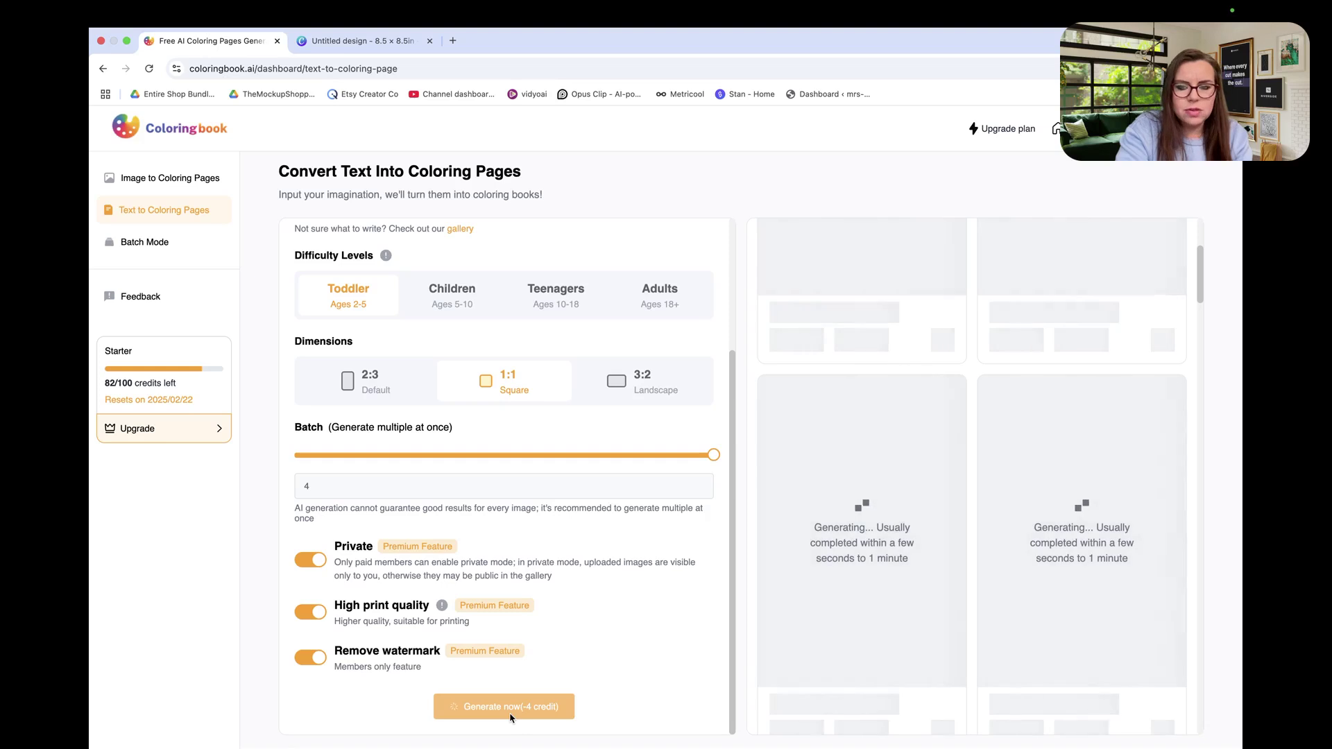
pyautogui.click(511, 716)
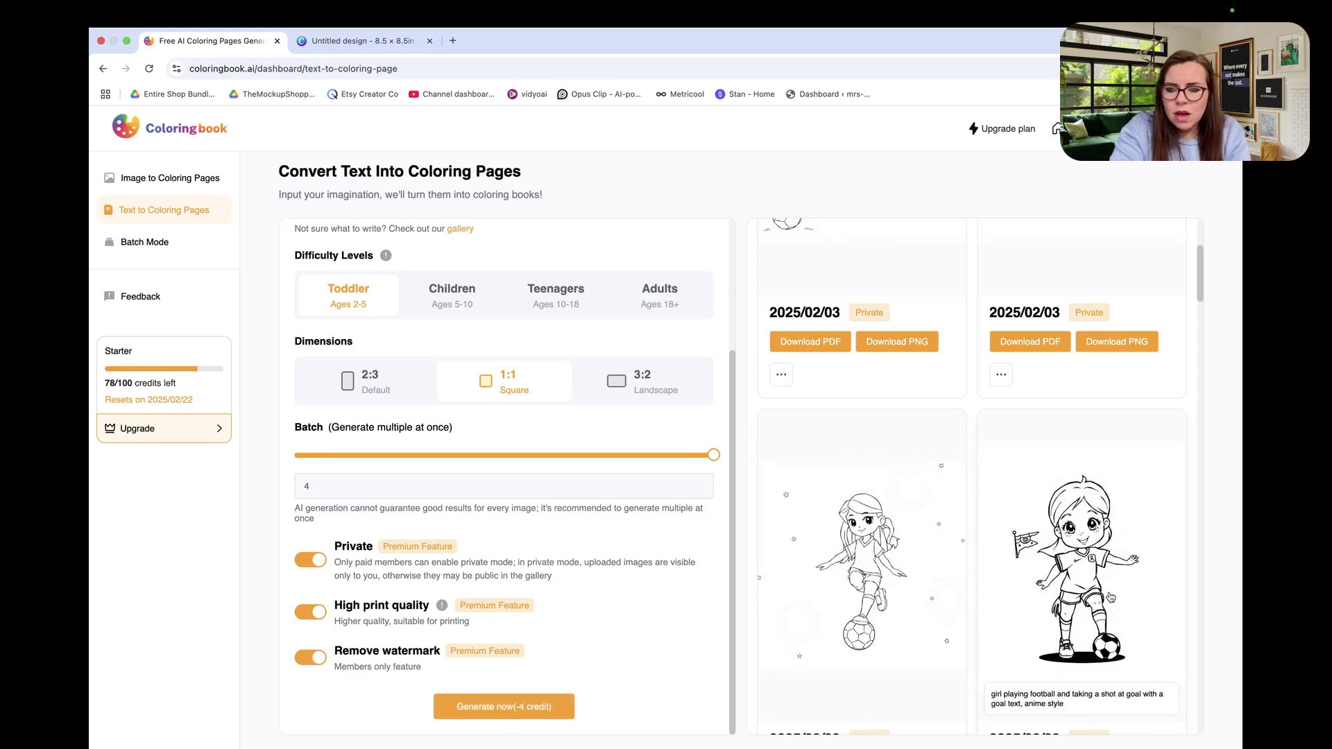
# Step: Review the four generated Toddler pages of the girl playing football and compare them with the Adults pages
pyautogui.scroll(3, 1111, 597)
pyautogui.moveTo(1110, 597)
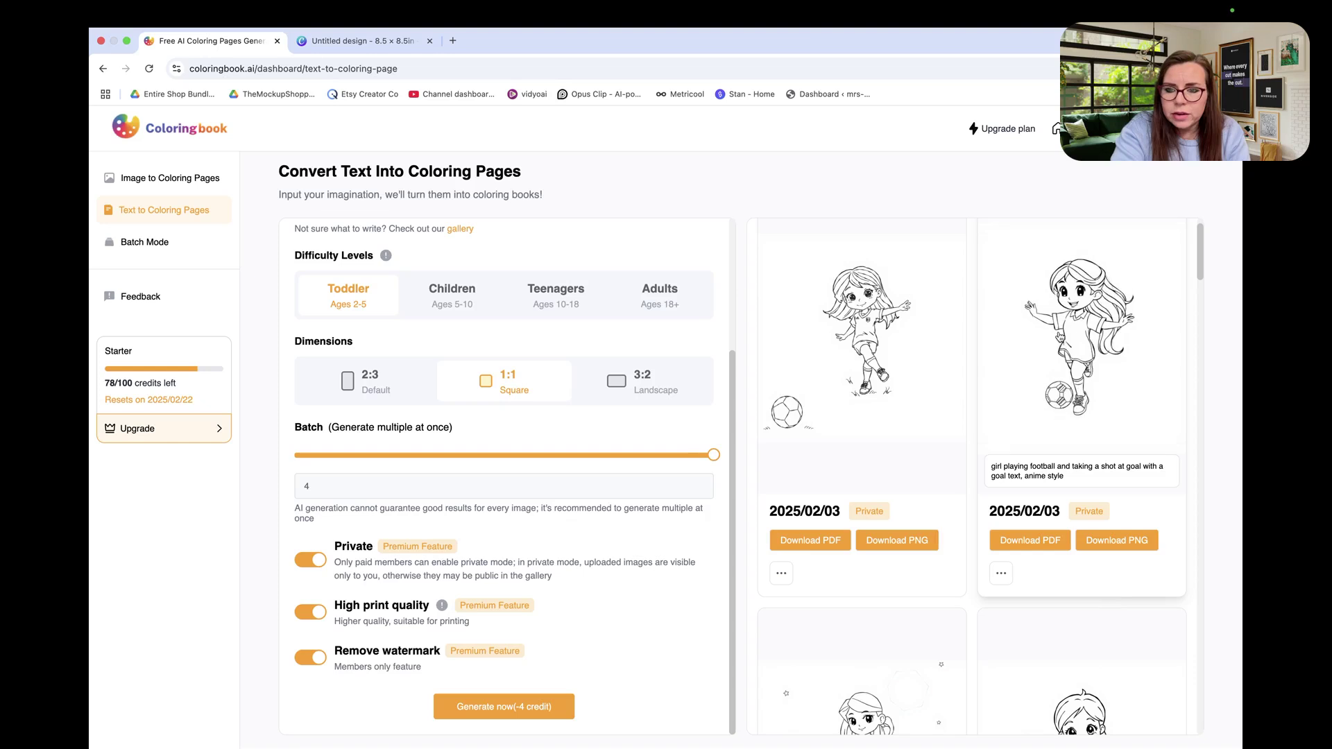
pyautogui.scroll(-4, 1110, 597)
pyautogui.scroll(5, 947, 464)
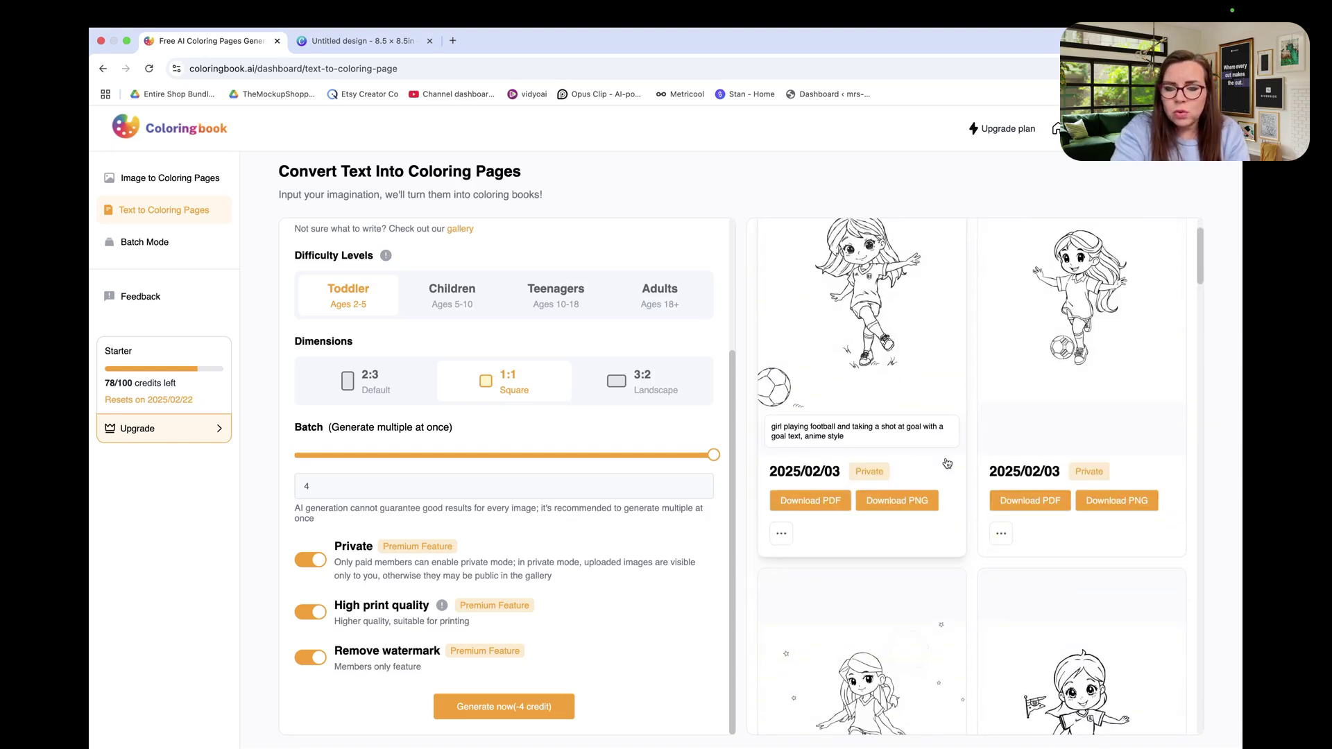
pyautogui.scroll(-2, 947, 464)
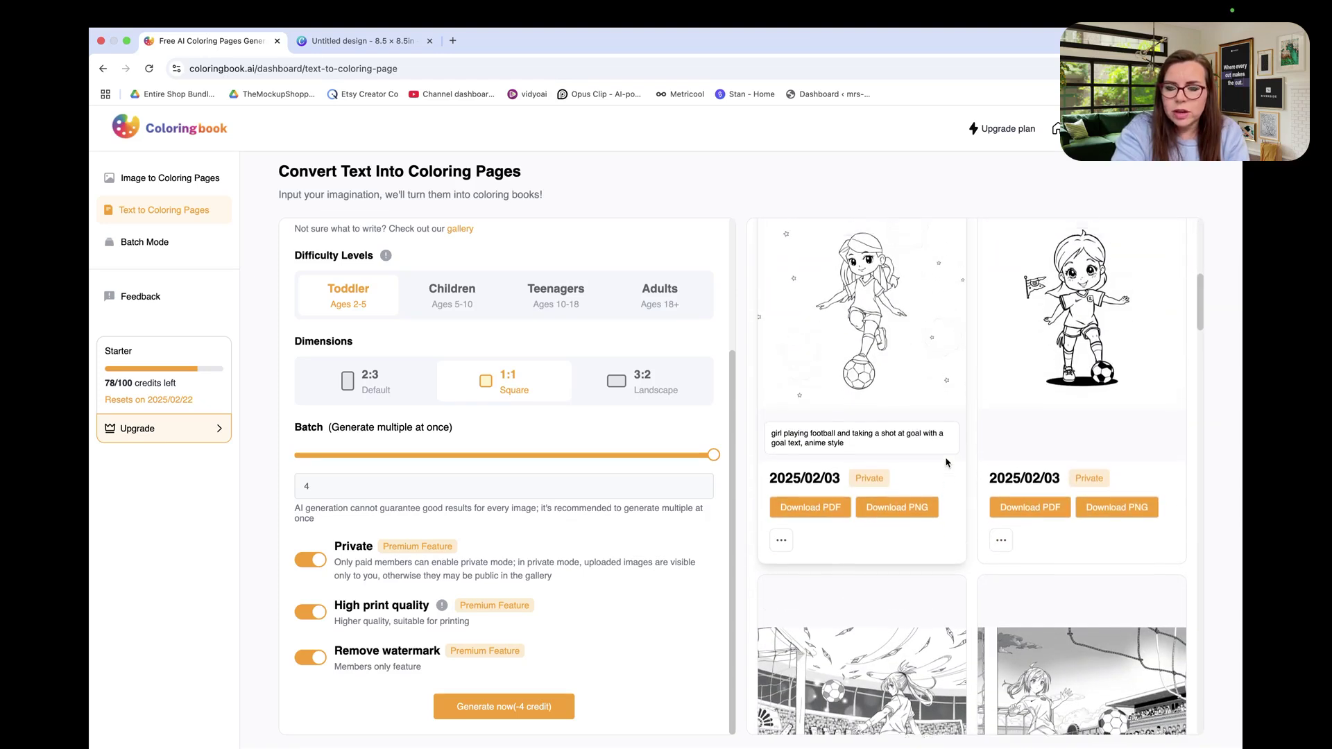
pyautogui.scroll(-5, 947, 463)
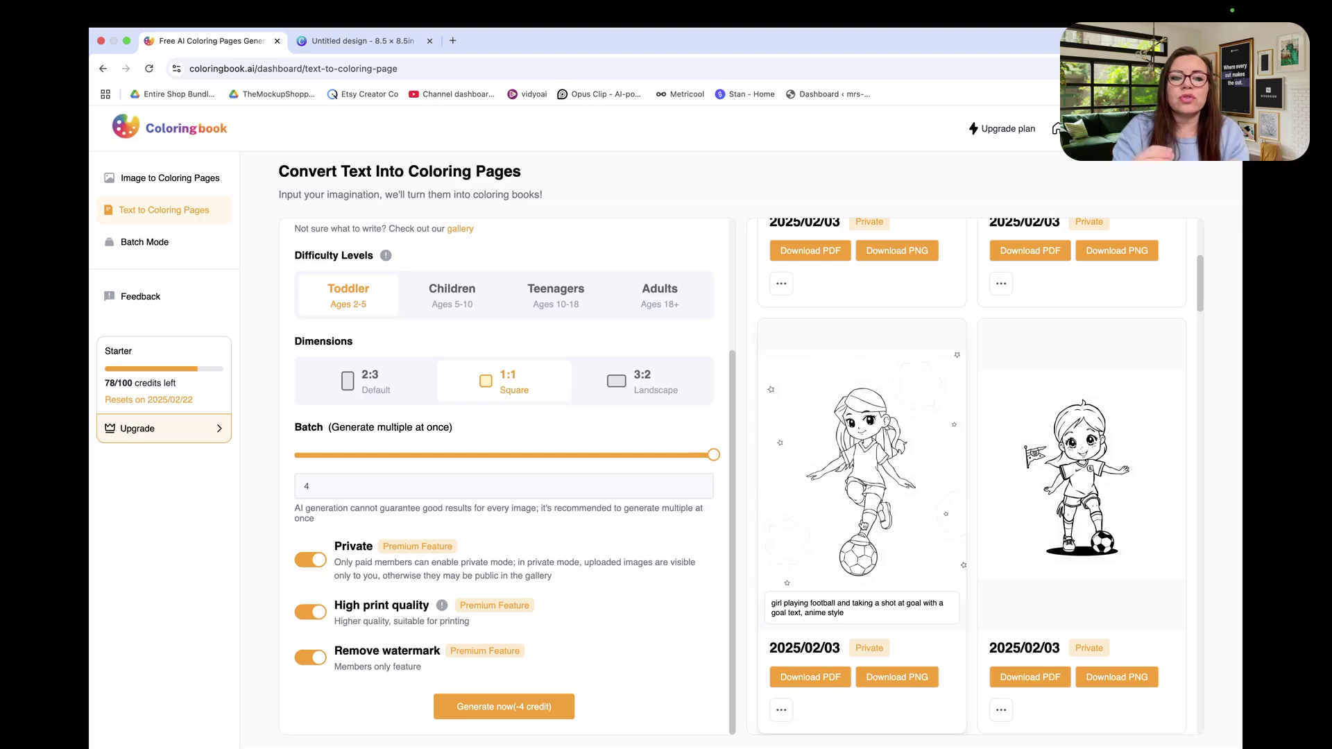
pyautogui.scroll(5, 862, 525)
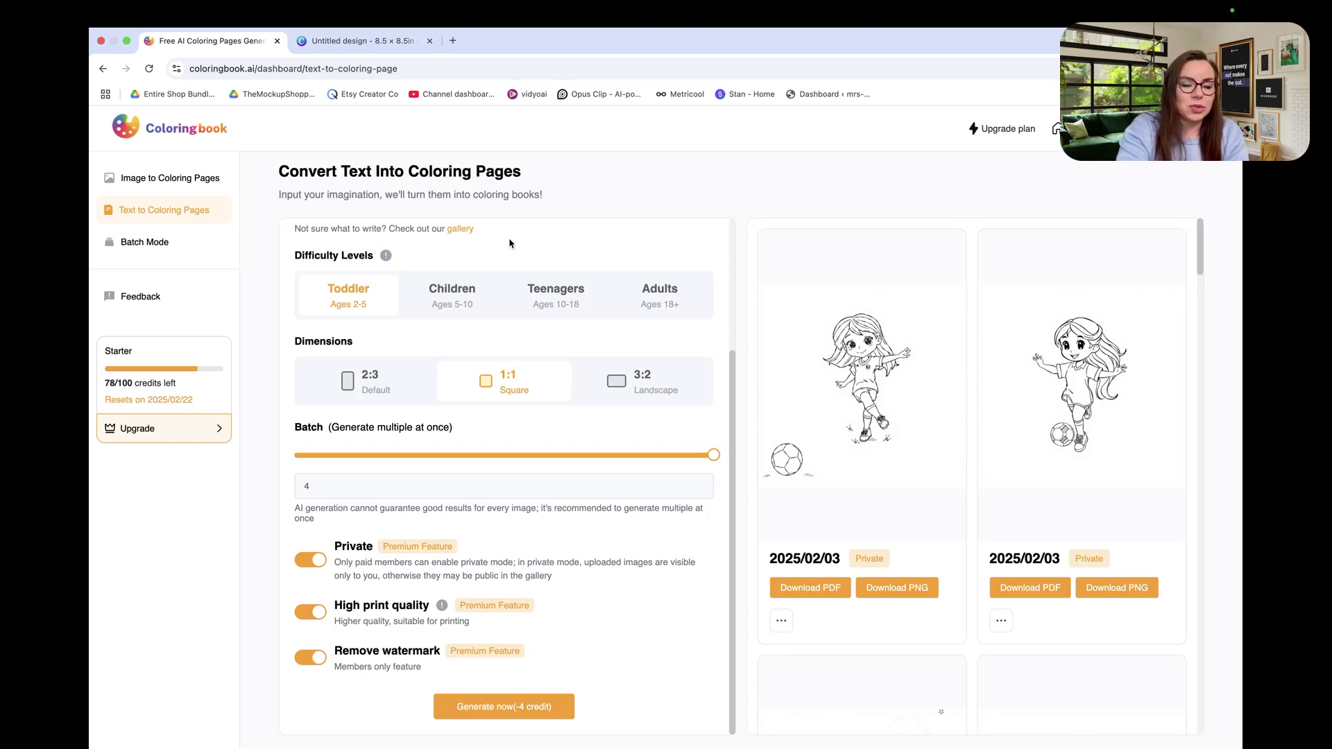
# Step: Open the public gallery and examine users' coloring pages together with the prompts or source photos behind them
pyautogui.click(461, 229)
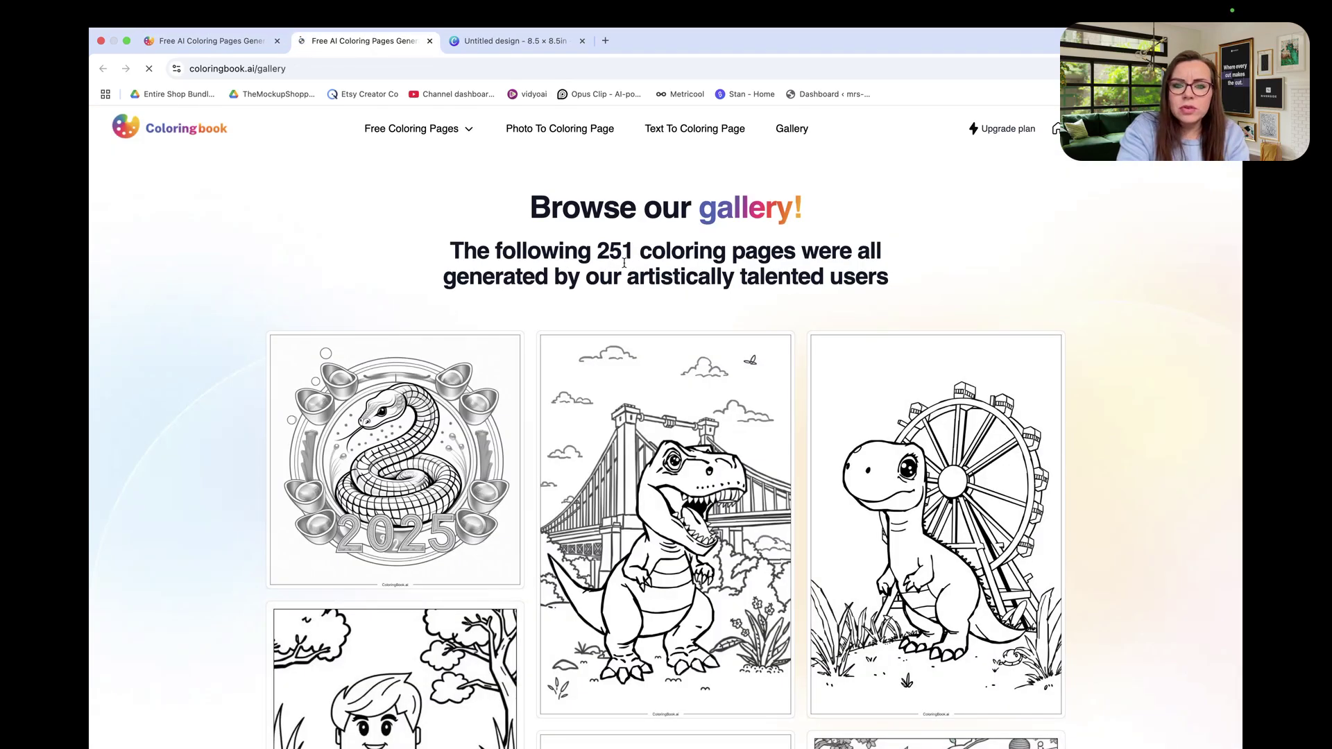
pyautogui.moveTo(617, 527)
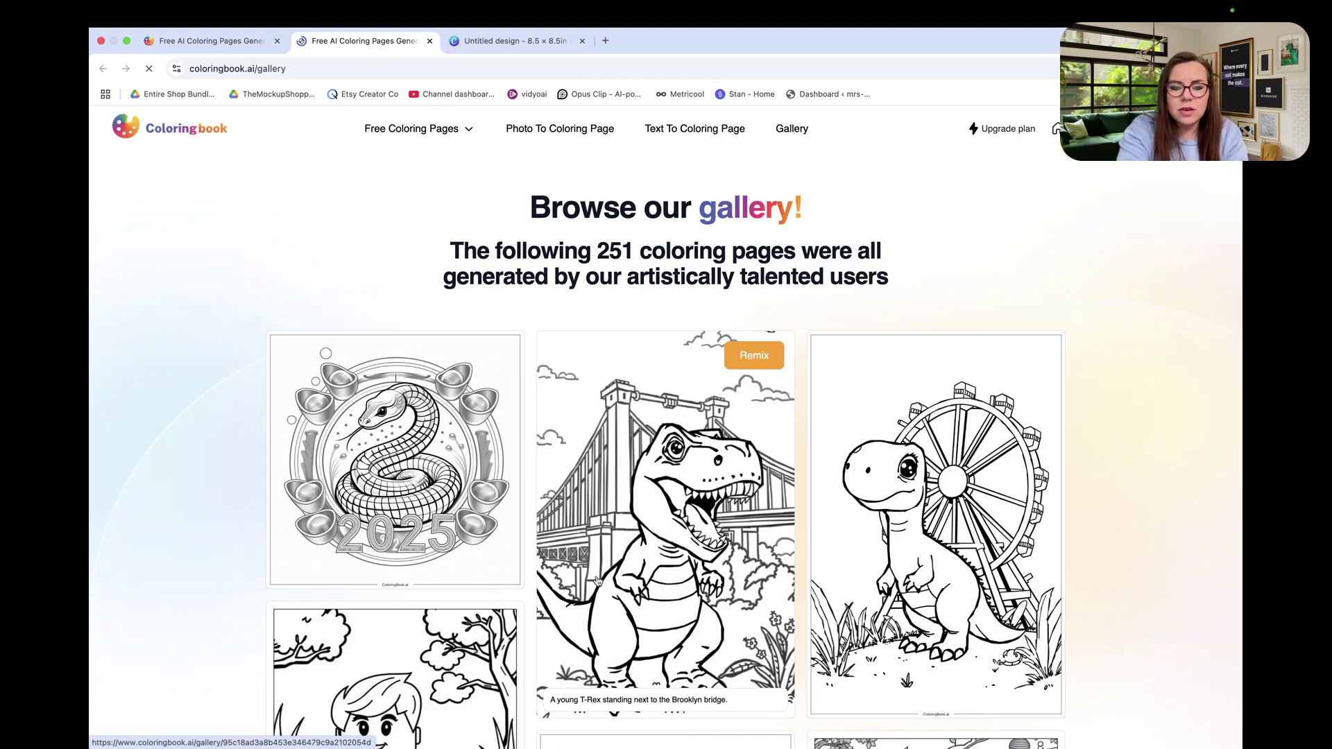
pyautogui.scroll(-2, 600, 583)
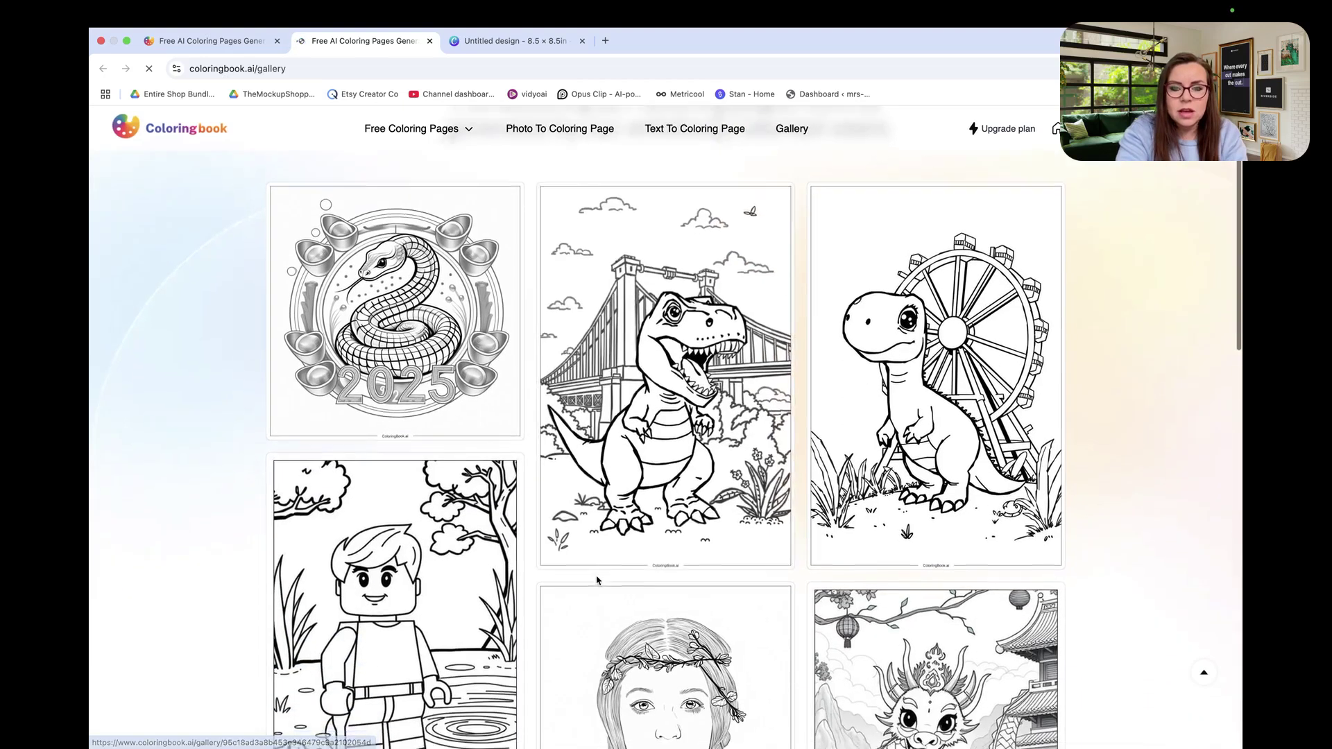
pyautogui.scroll(-5, 597, 581)
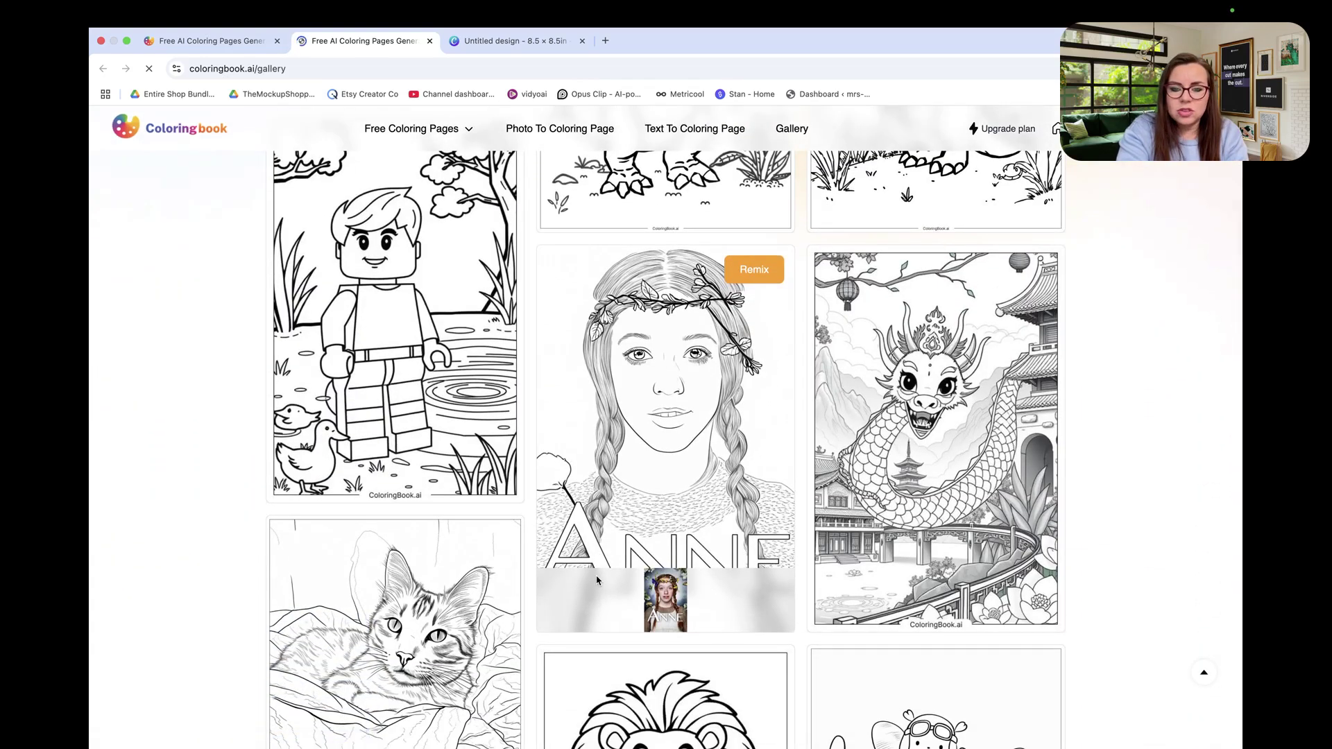
pyautogui.moveTo(421, 645)
pyautogui.moveTo(394, 385)
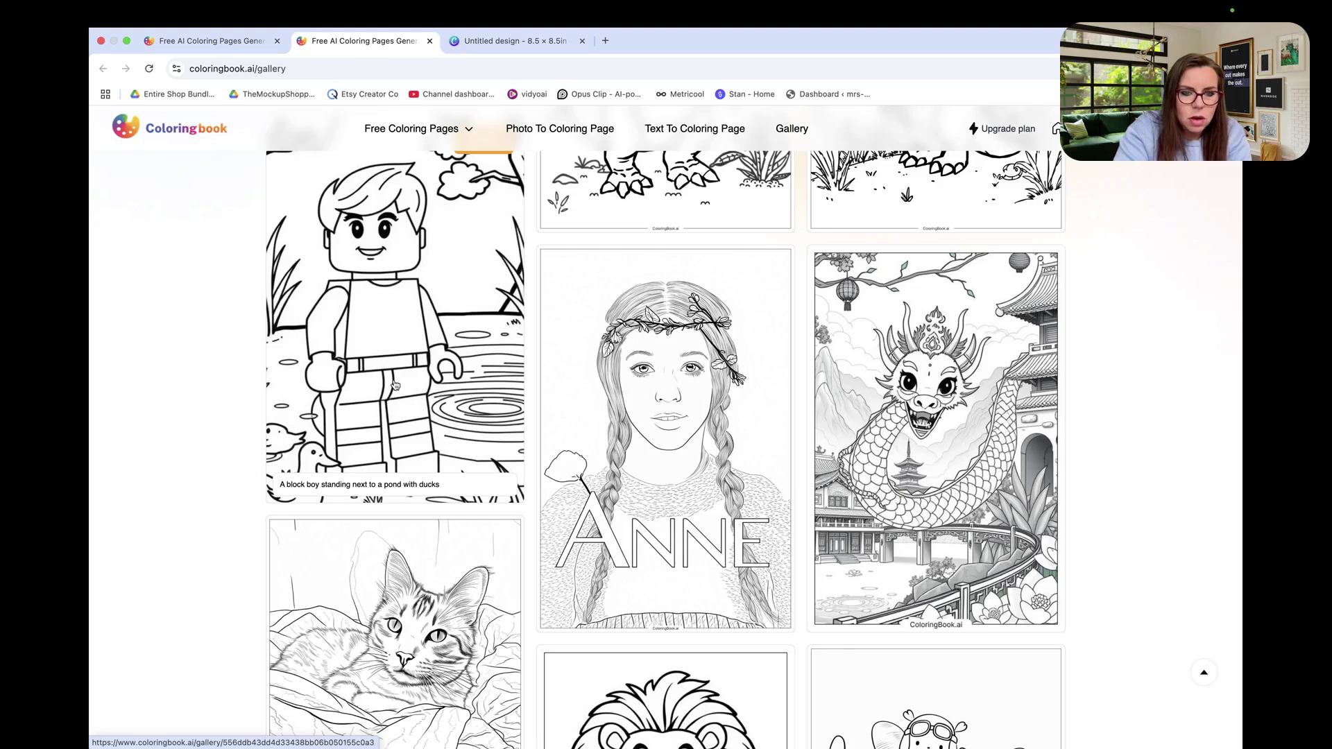
pyautogui.moveTo(1014, 551)
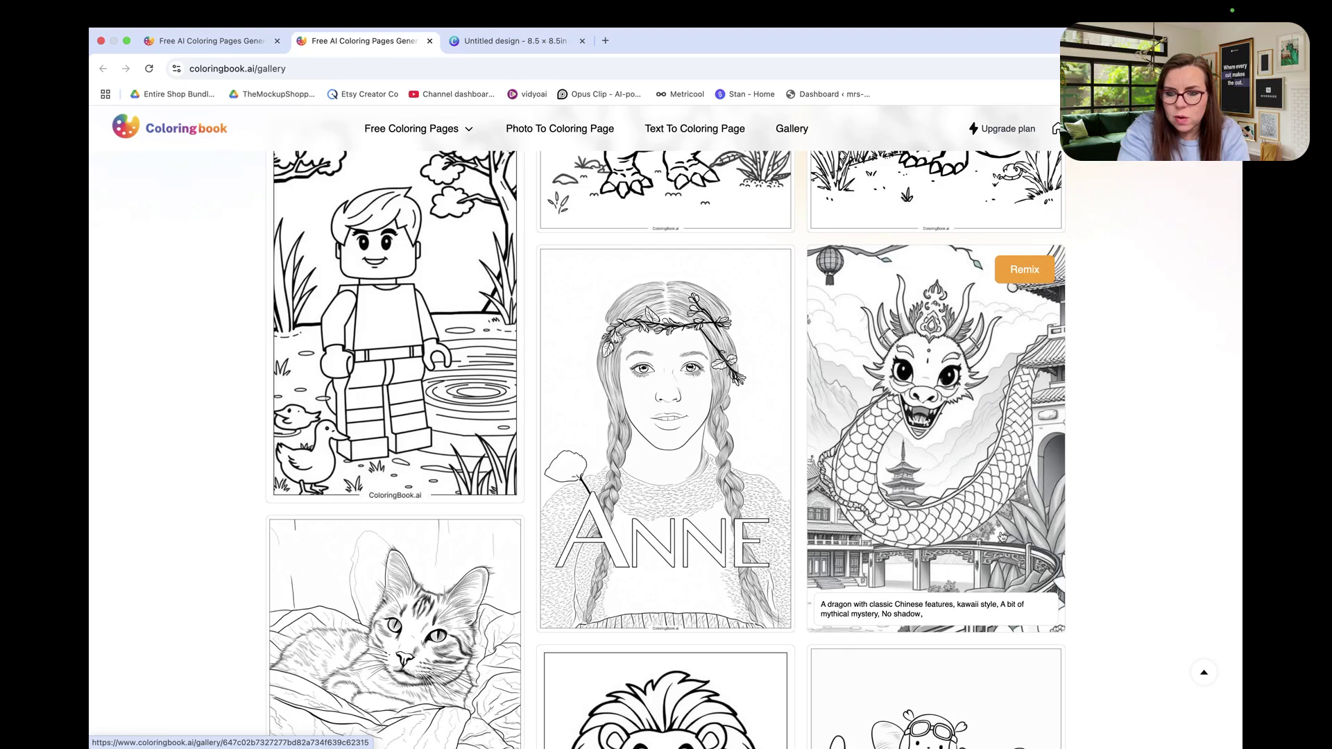
pyautogui.scroll(-5, 1002, 537)
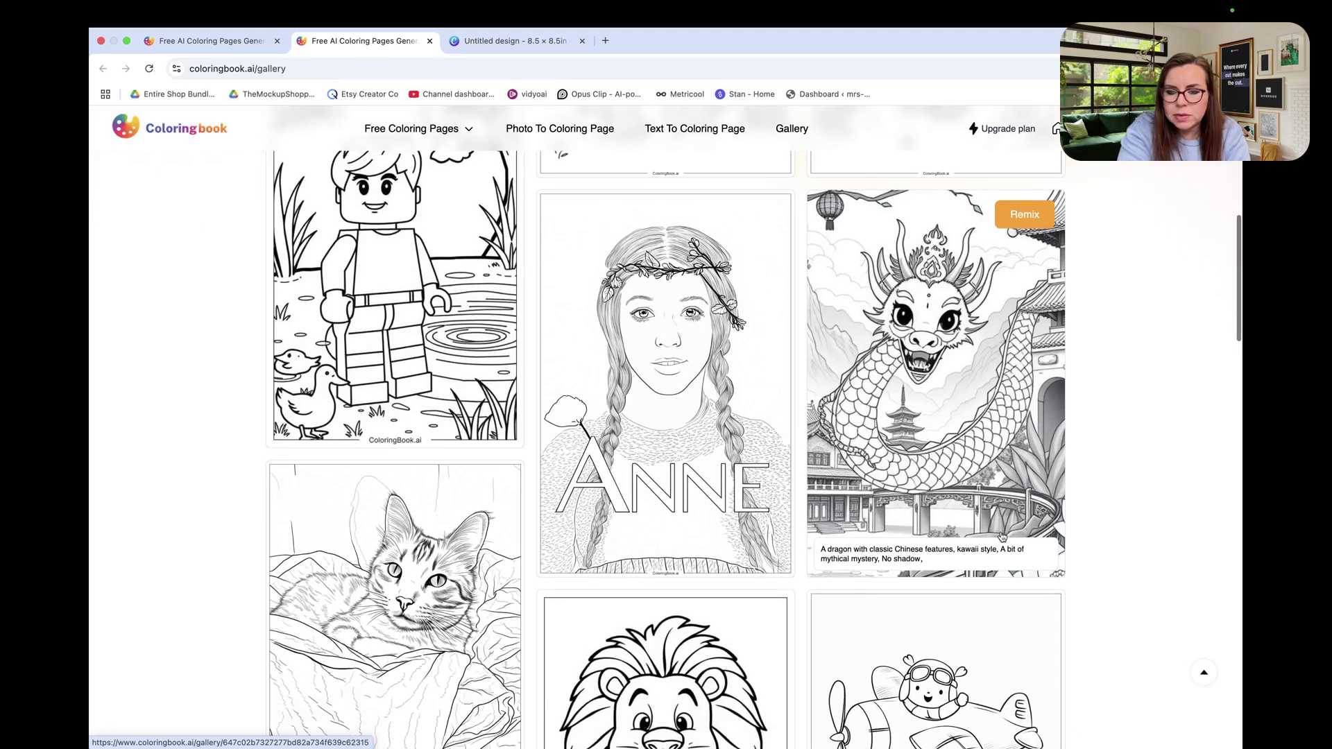
pyautogui.scroll(-5, 1002, 537)
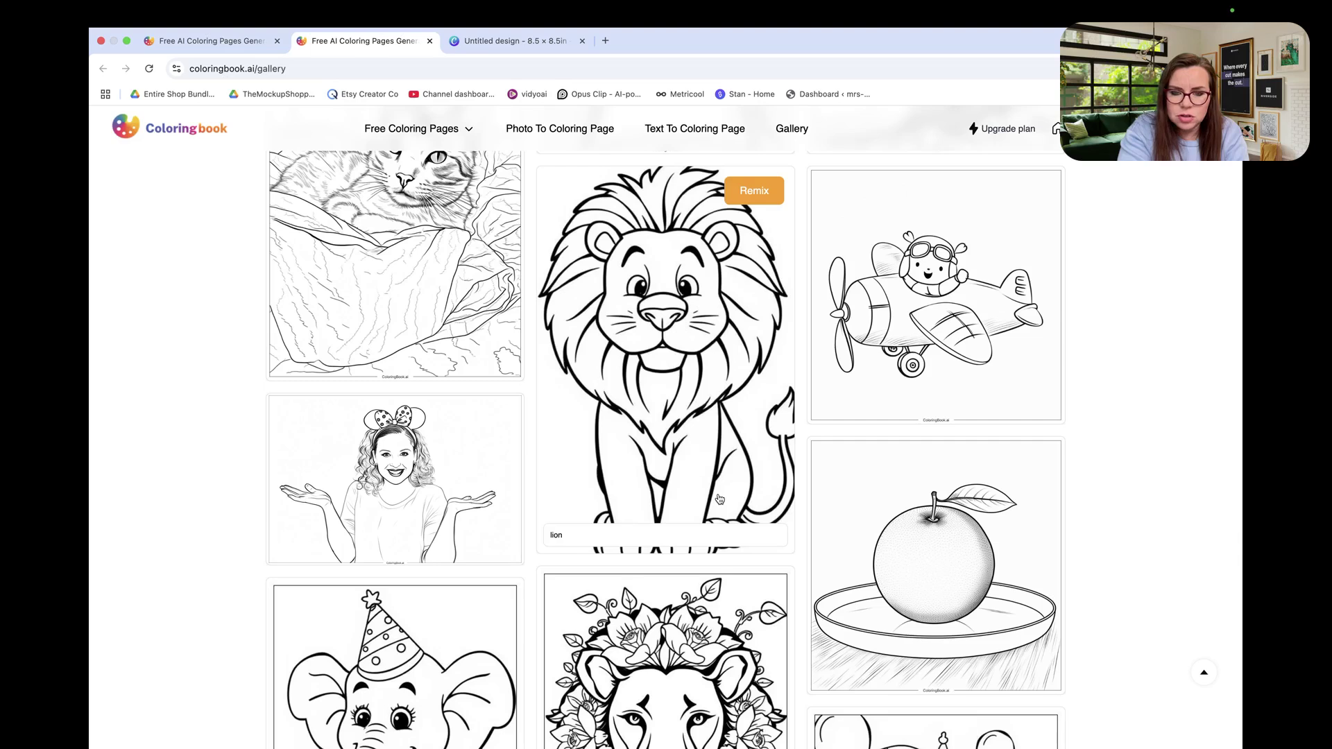
pyautogui.scroll(-1, 720, 499)
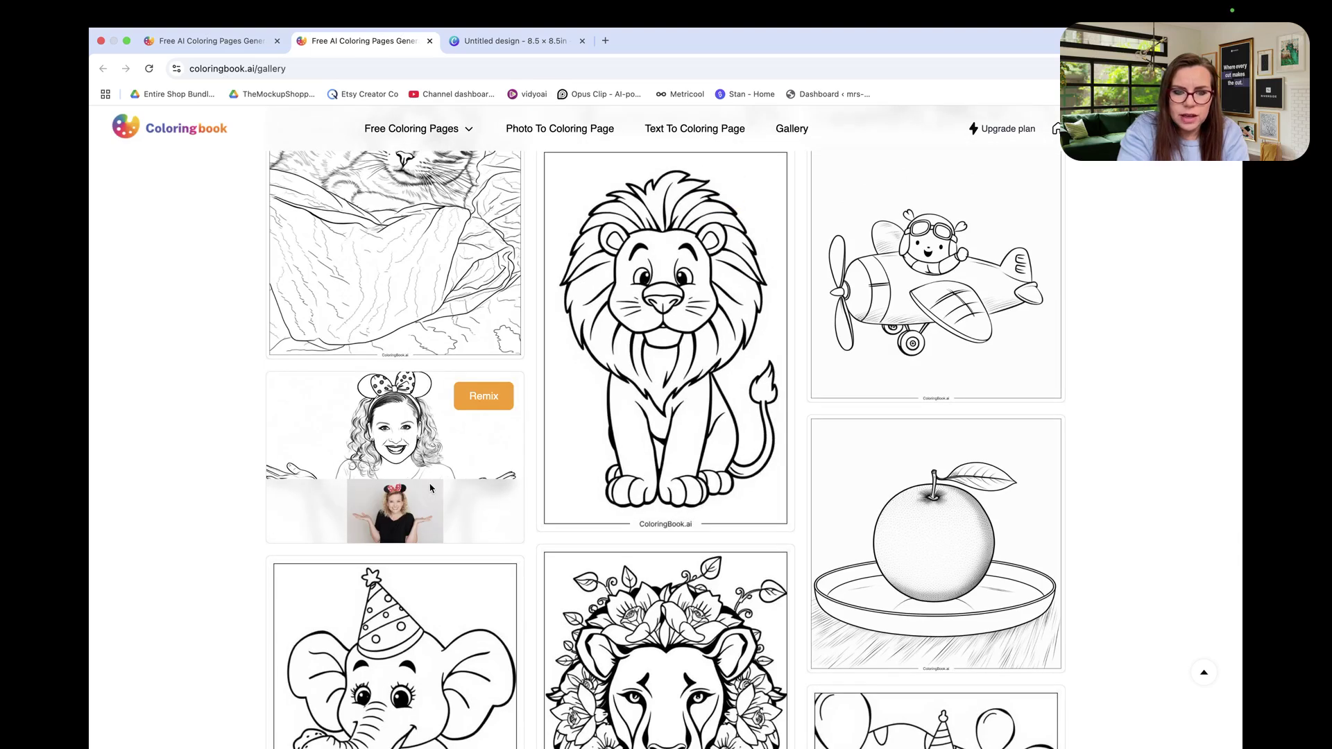
pyautogui.scroll(-2, 426, 486)
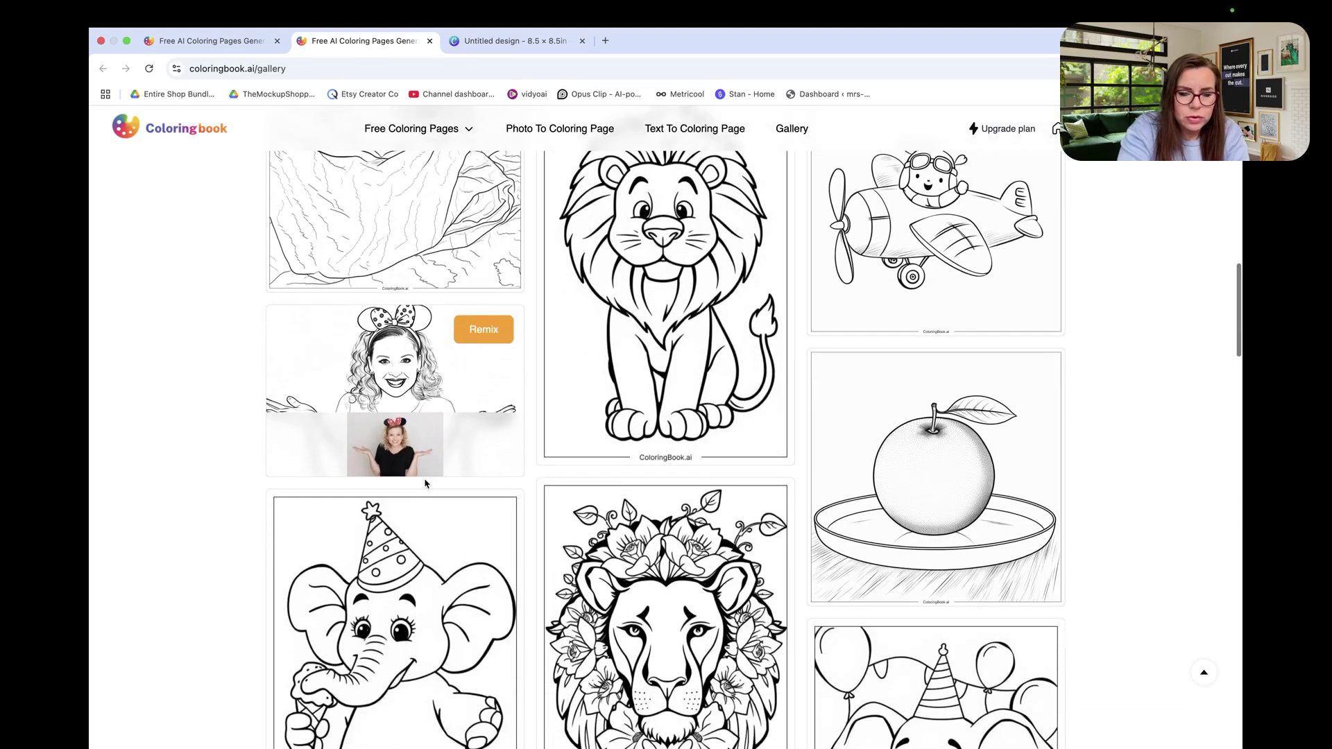
pyautogui.scroll(-6, 426, 483)
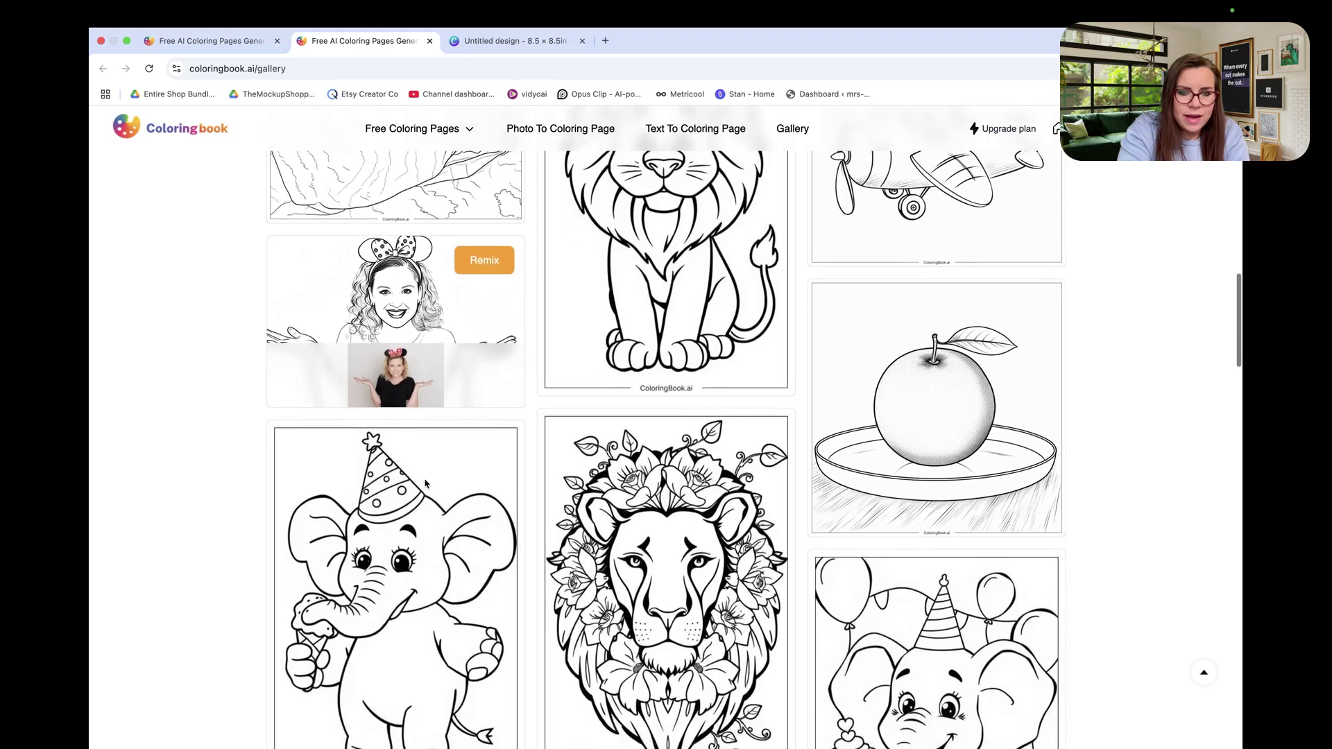
pyautogui.scroll(-4, 426, 485)
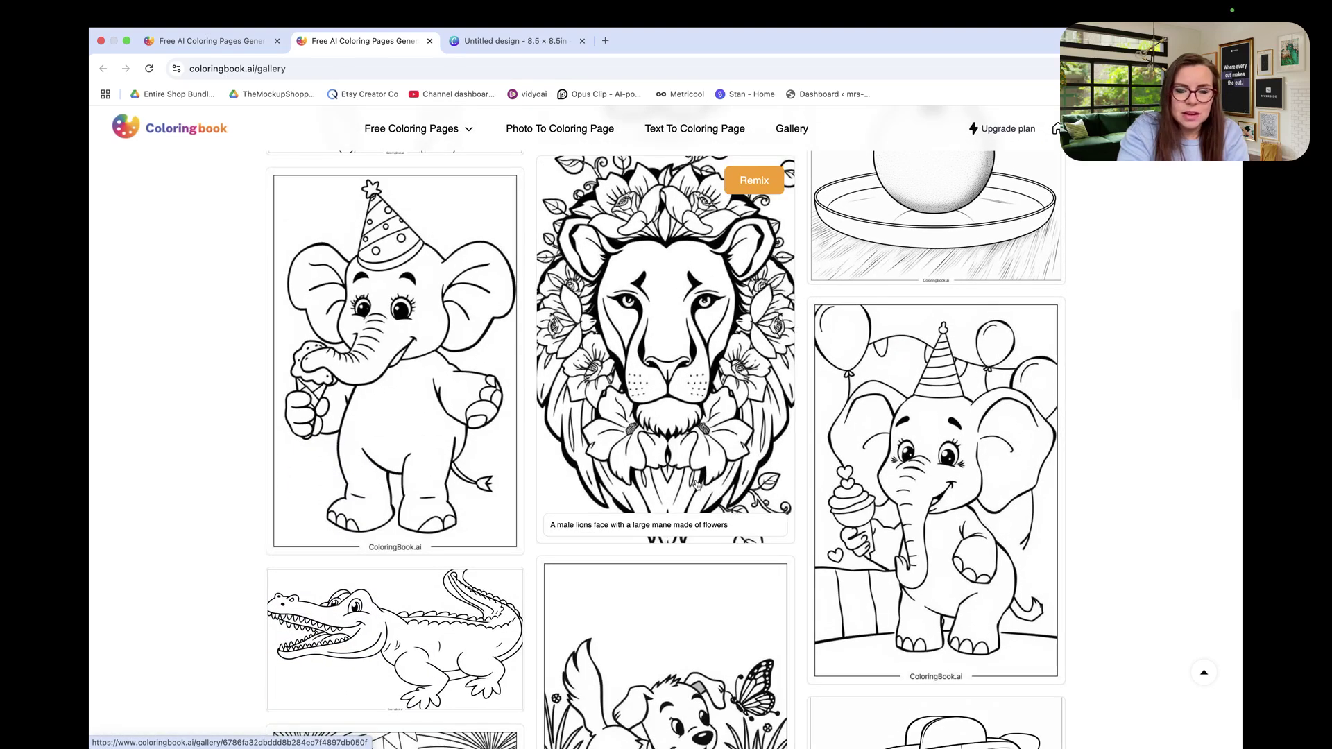
pyautogui.scroll(20, 696, 484)
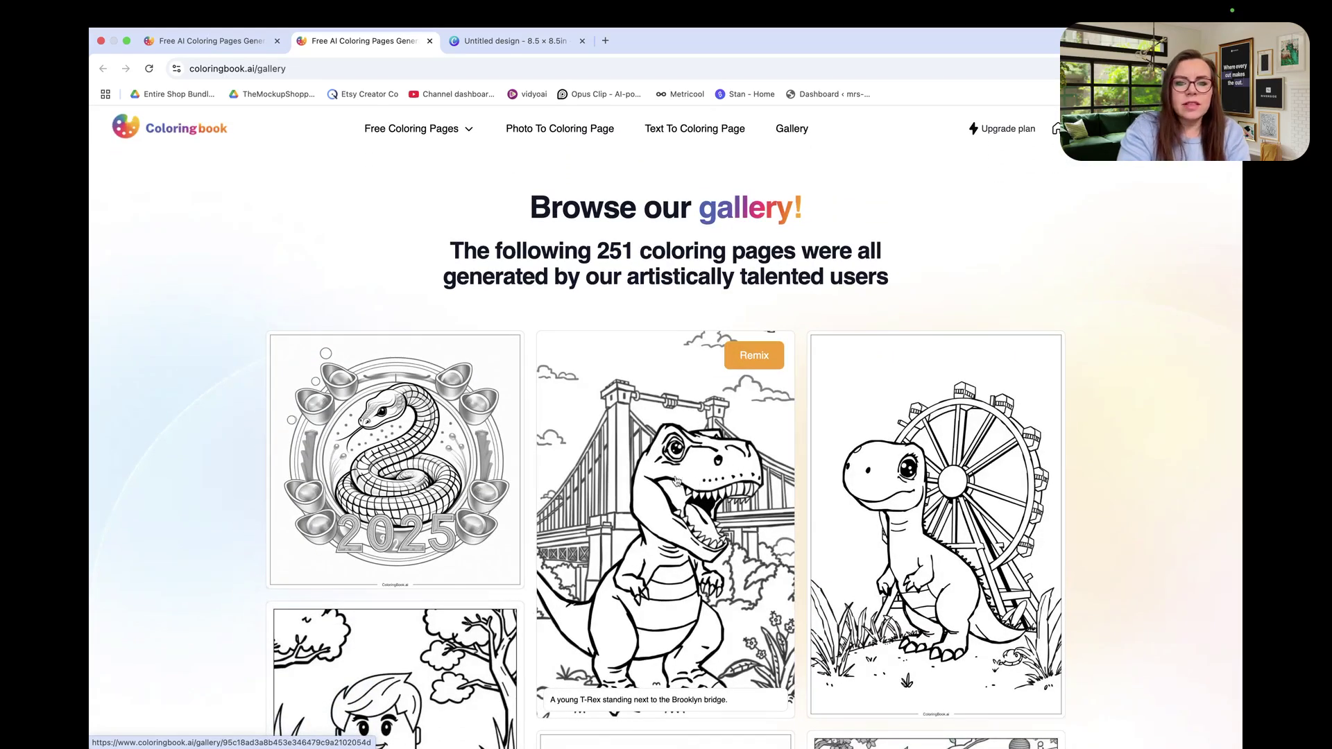
# Step: Submit the prompt "Lion mandala with the word Fierce written below" to the text-to-coloring-page generator
pyautogui.click(714, 128)
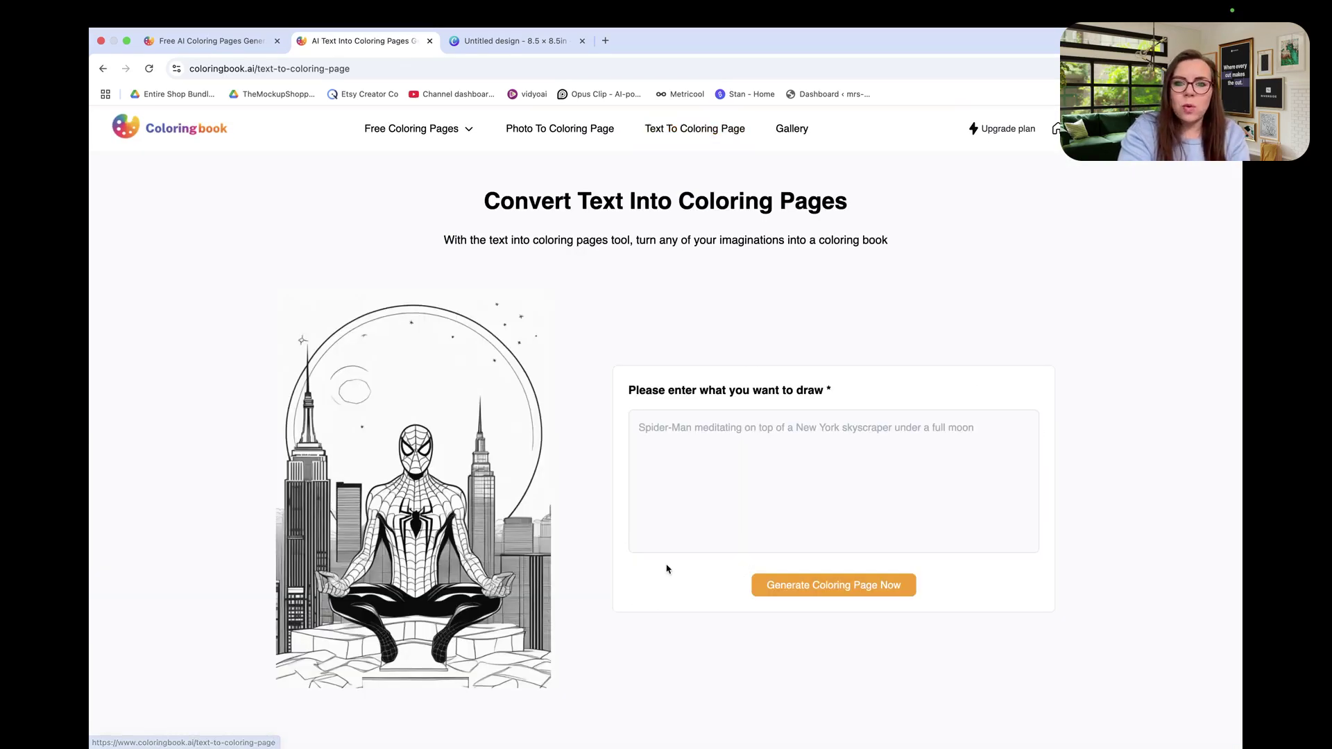
pyautogui.click(710, 439)
pyautogui.write('Lin')
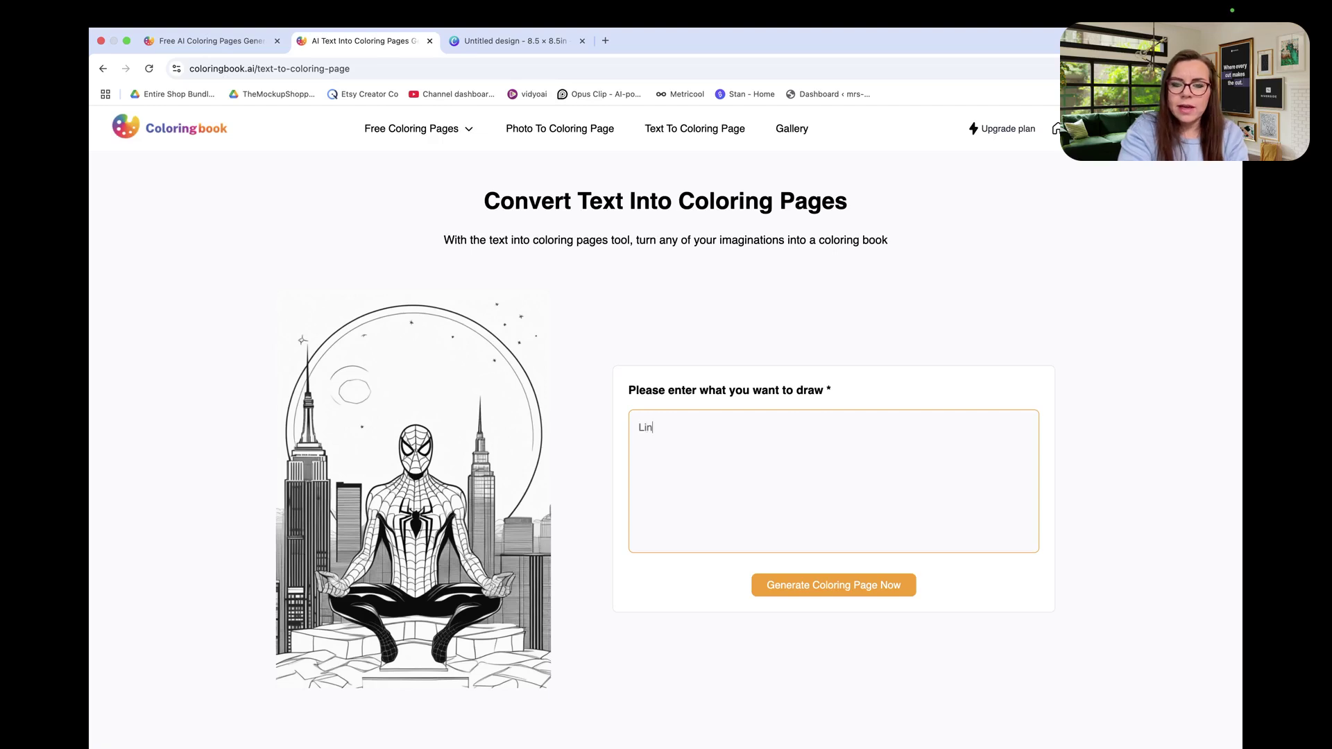
pyautogui.press('BackSpace')
pyautogui.write('on m')
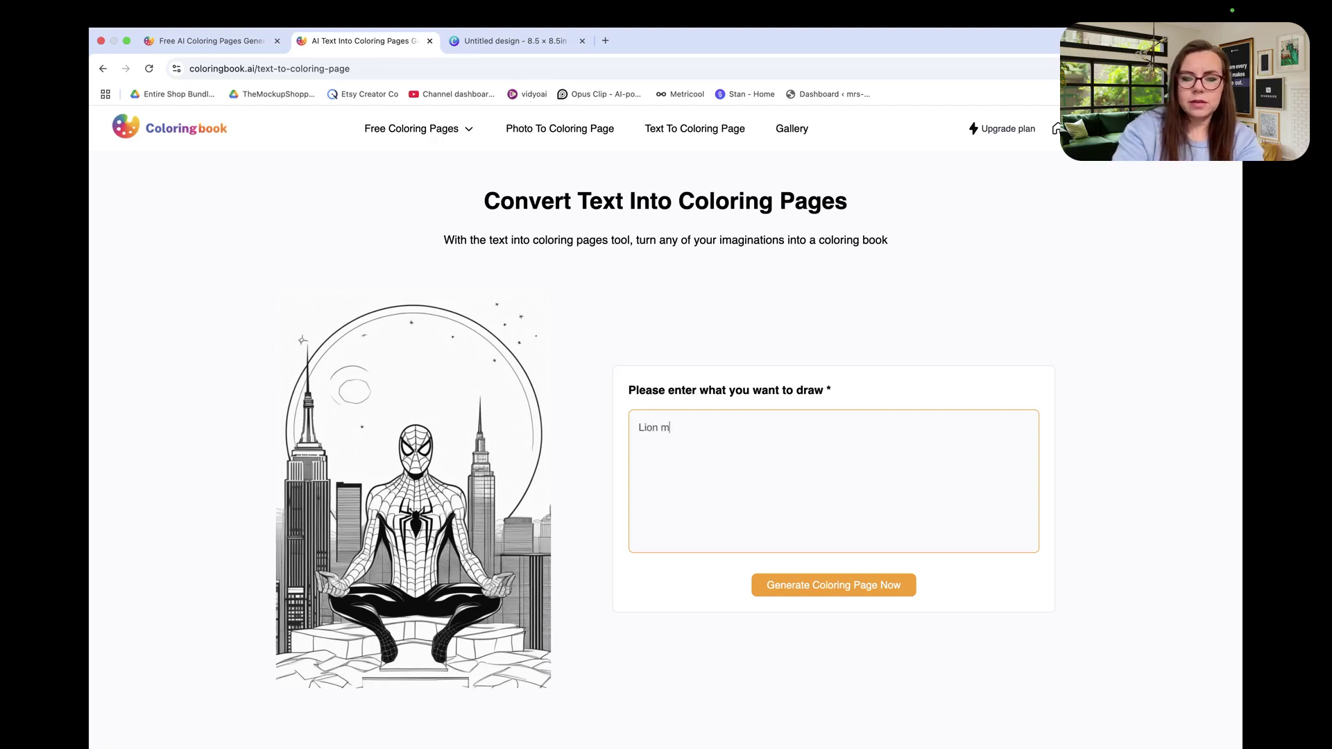
pyautogui.write('an')
pyautogui.write('da')
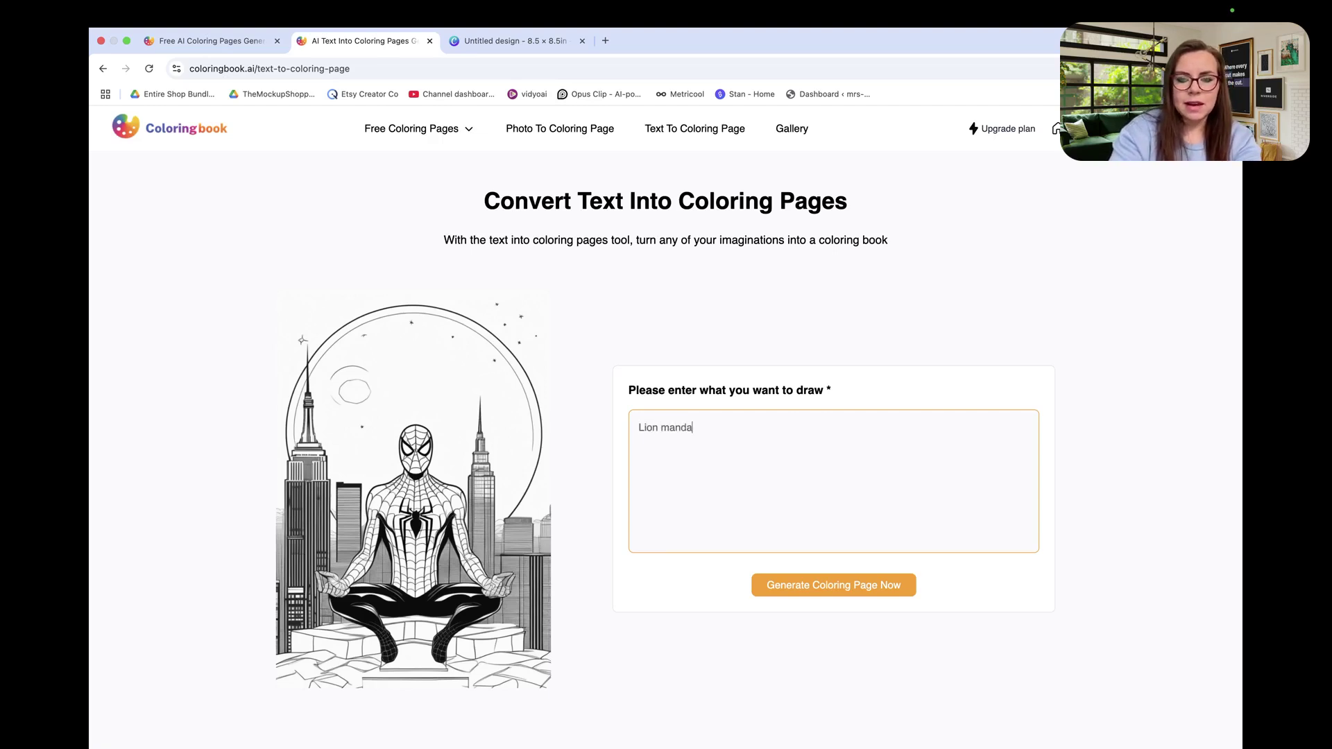
pyautogui.write('la with the word')
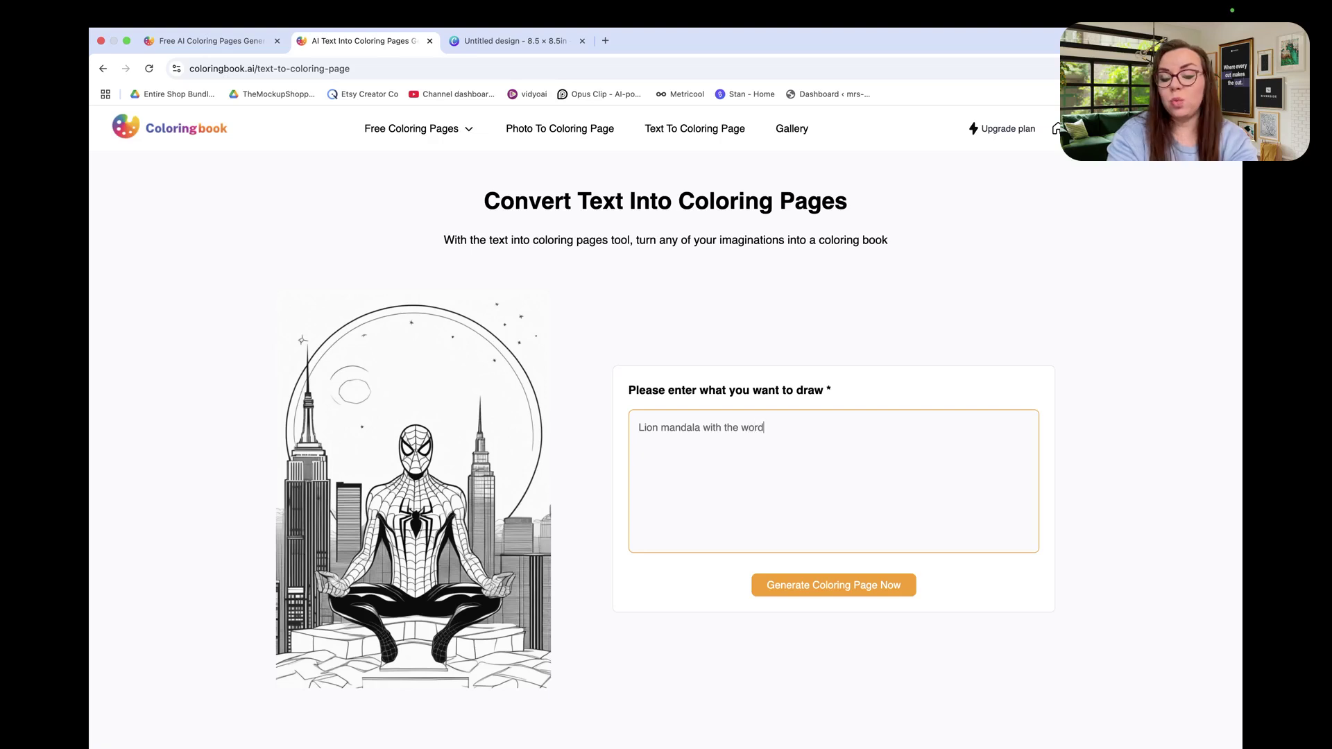
pyautogui.write(' Fie')
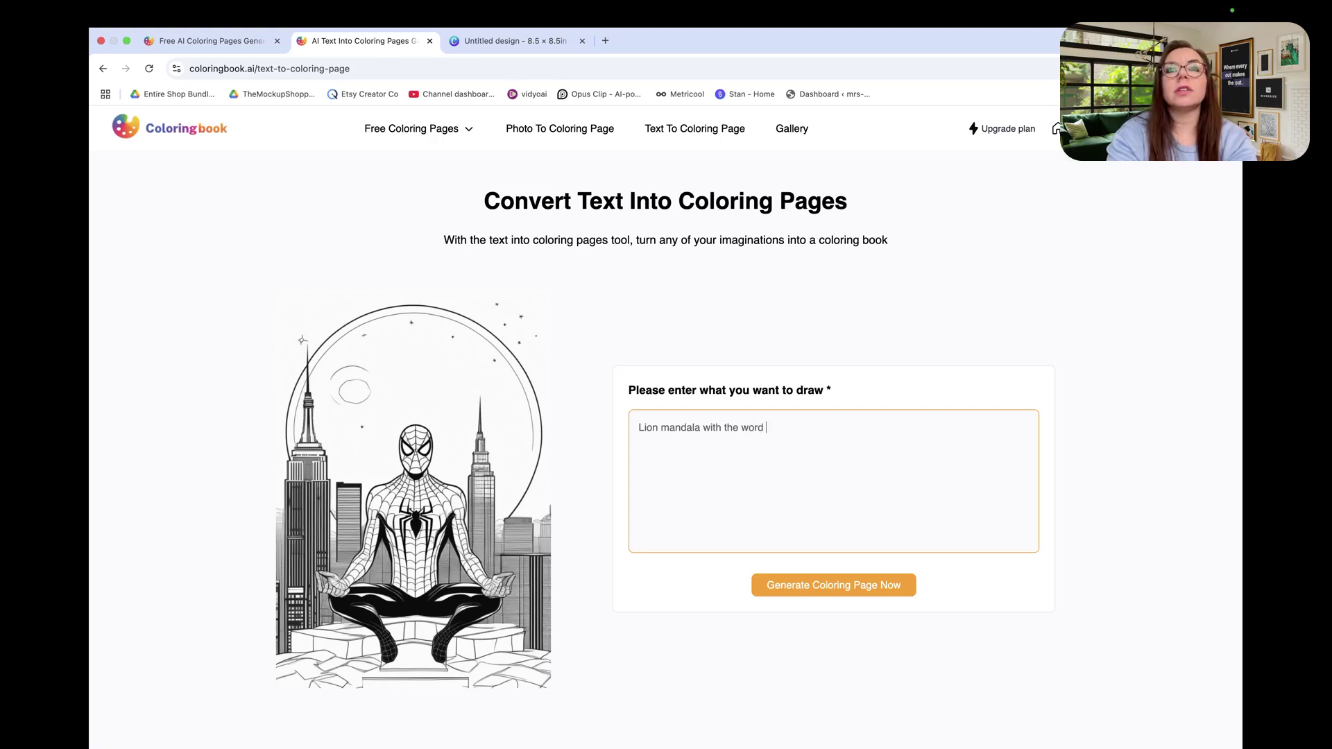
pyautogui.write('rce written')
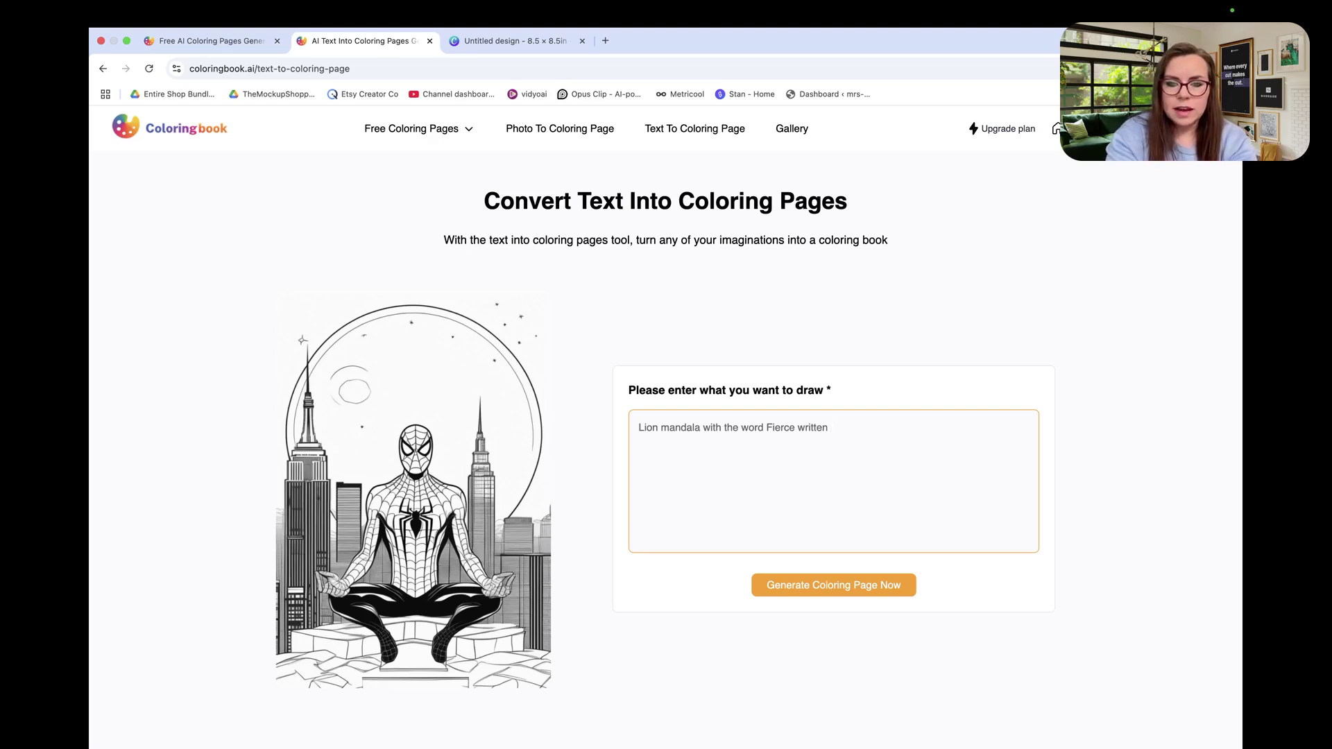
pyautogui.write('below')
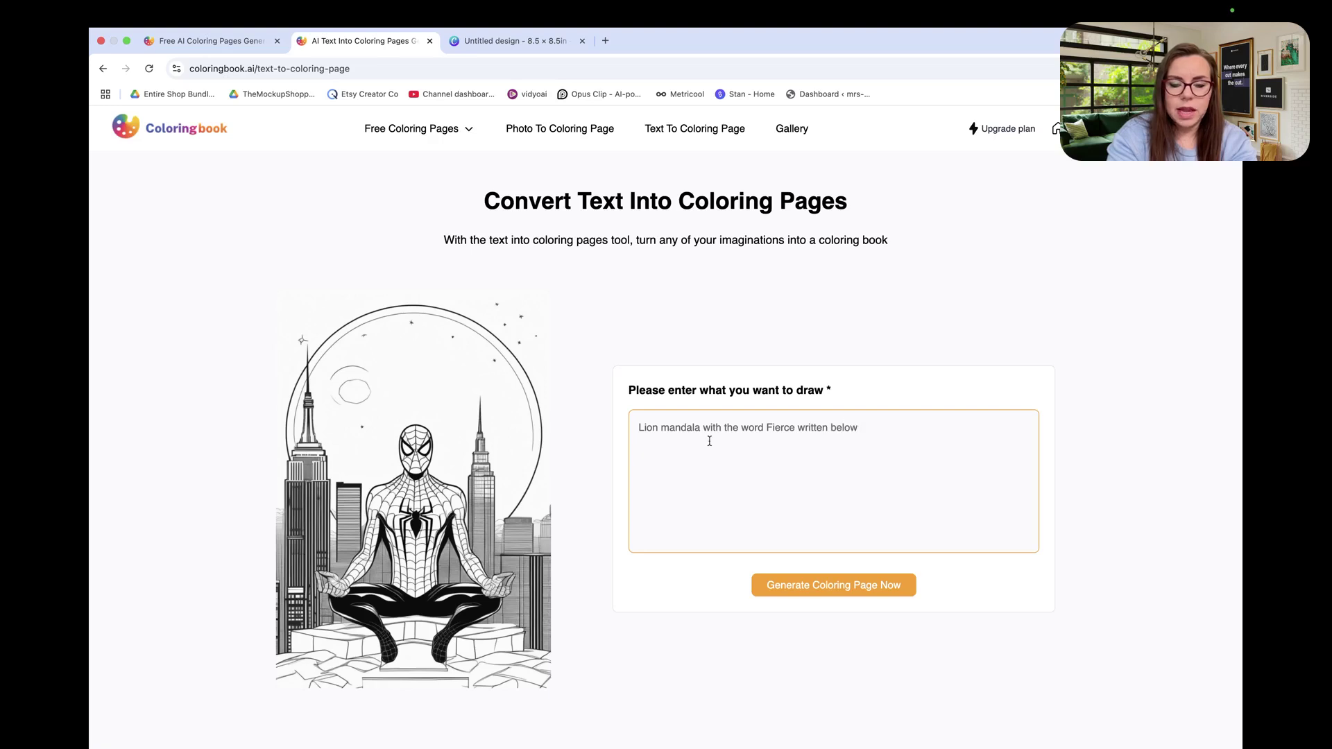
pyautogui.click(820, 587)
# Step: Generate a batch of 2 lion mandala pages with Adults (Ages 18+) difficulty and 1:1 Square dimensions
pyautogui.click(663, 476)
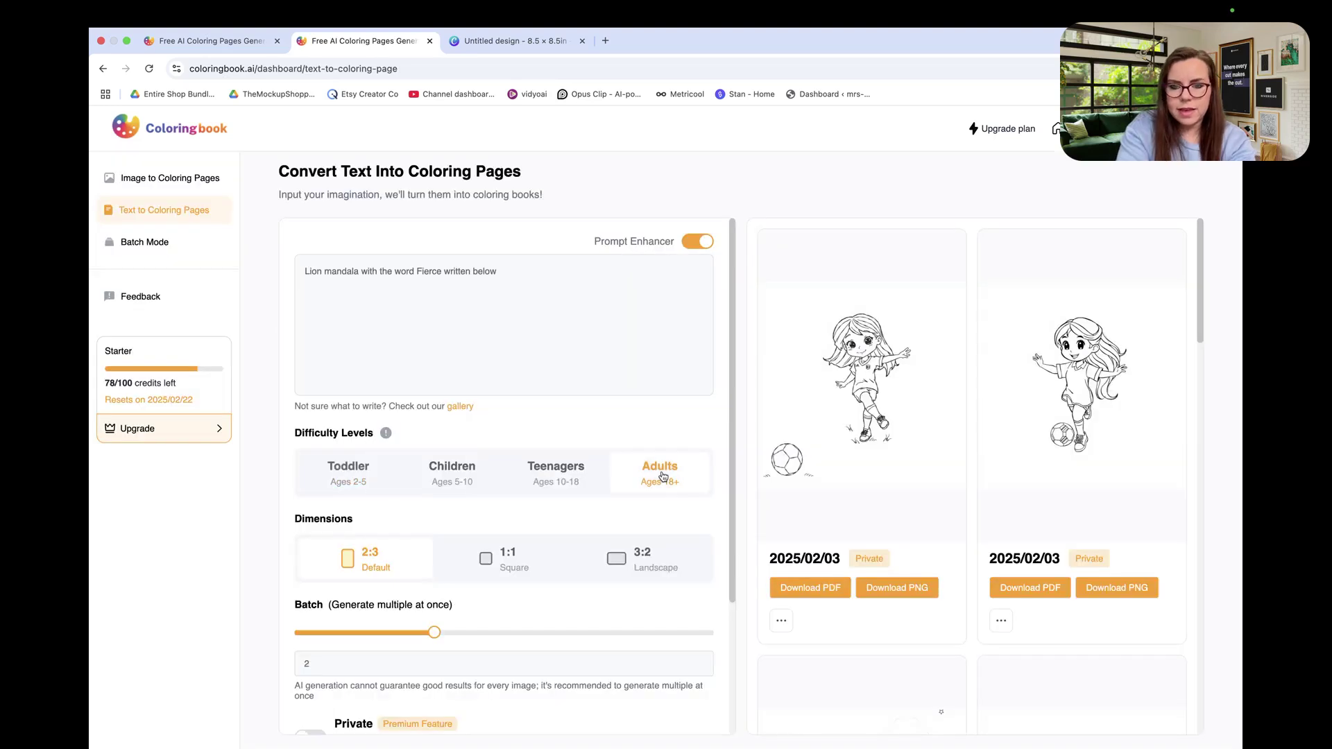
pyautogui.click(499, 559)
pyautogui.scroll(-3, 499, 560)
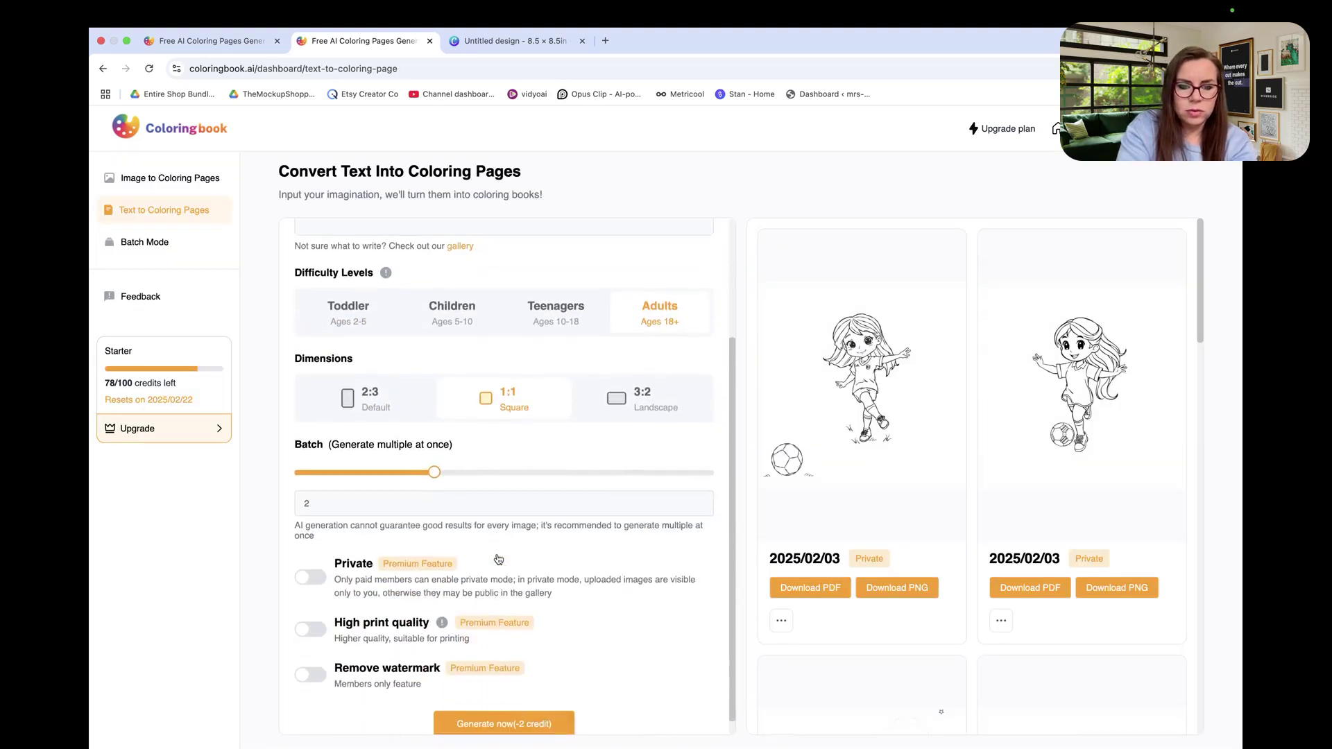
pyautogui.click(497, 707)
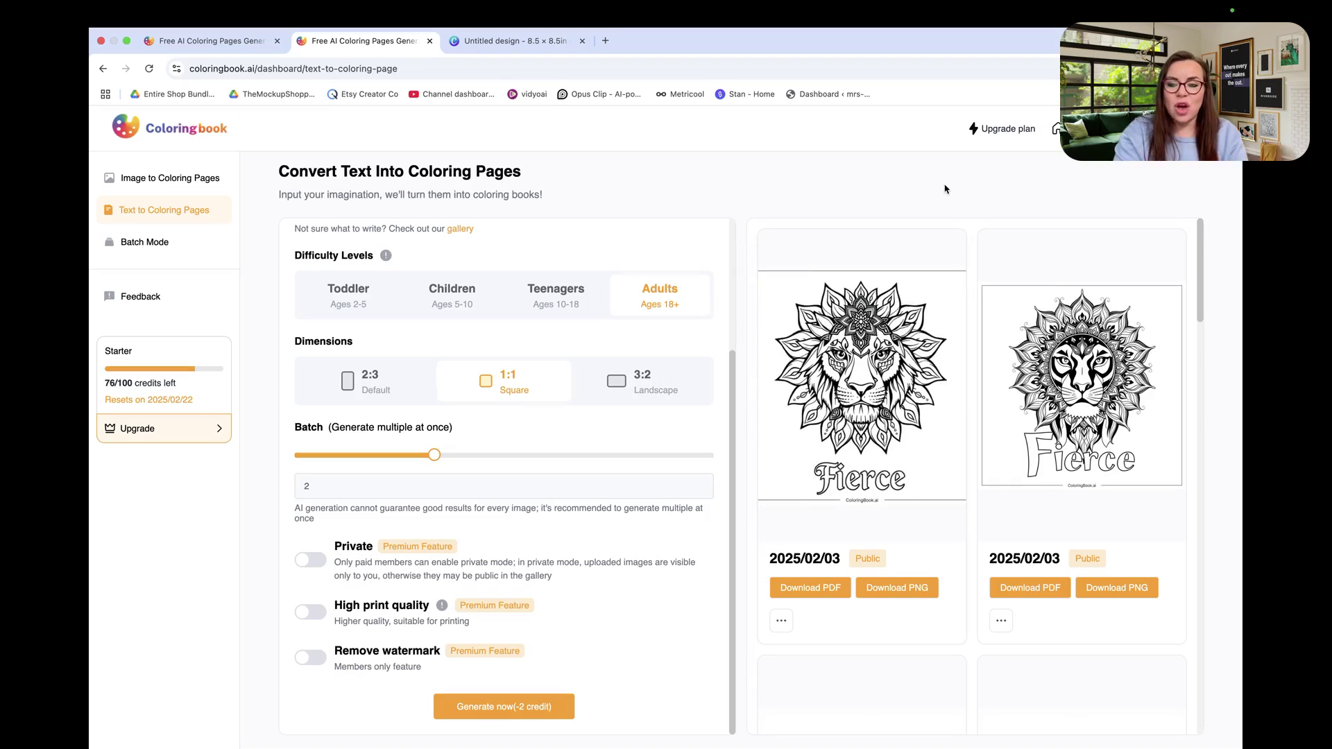
# Step: Open the pricing plans for upgrading the Coloringbook subscription
pyautogui.click(1006, 130)
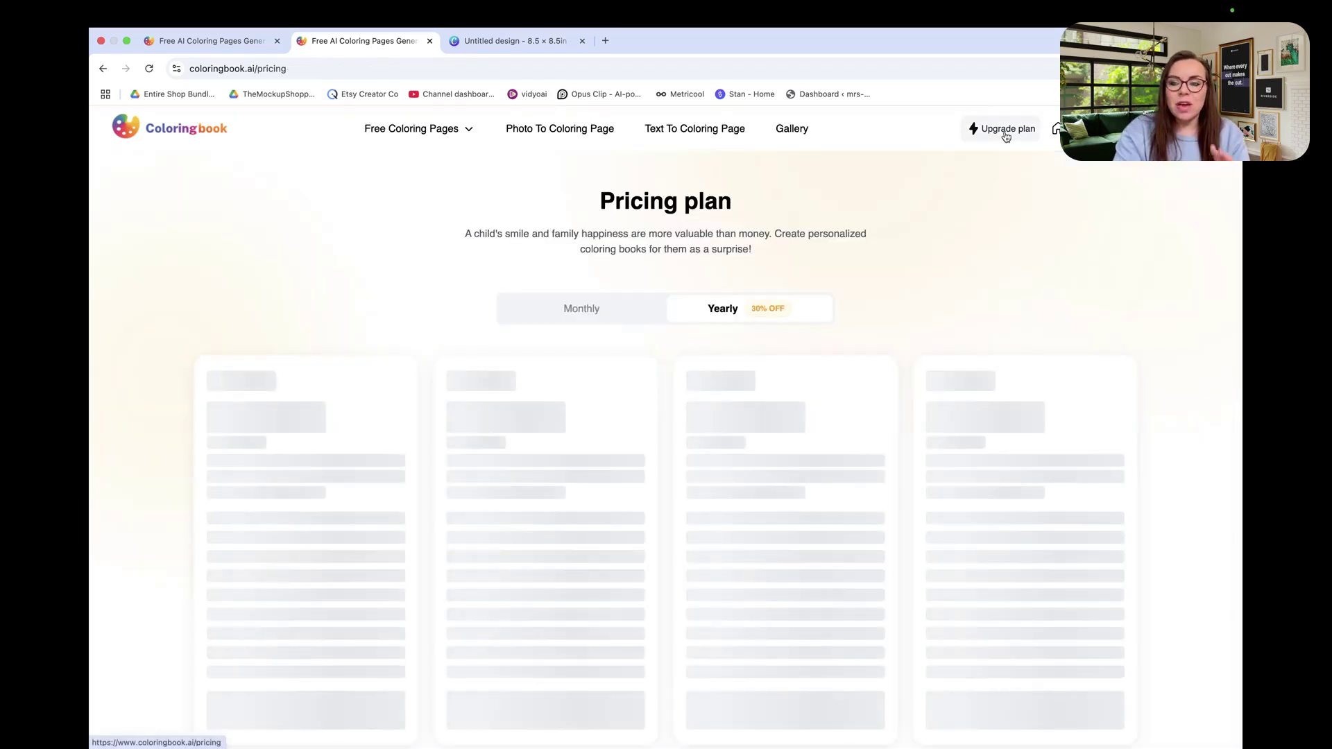